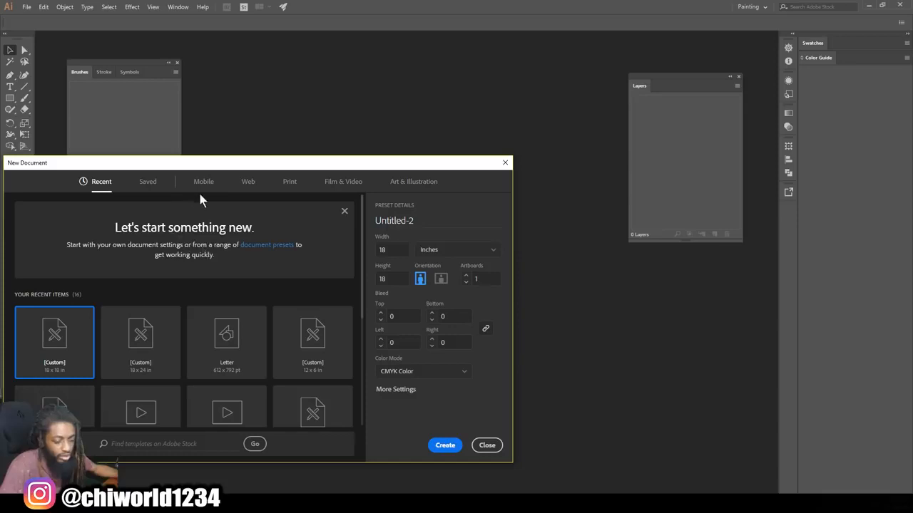
- Create an 18 × 18 inch document in CMYK Color and place the portrait photo on its artboard
left_click_drag(223, 169, 306, 134)
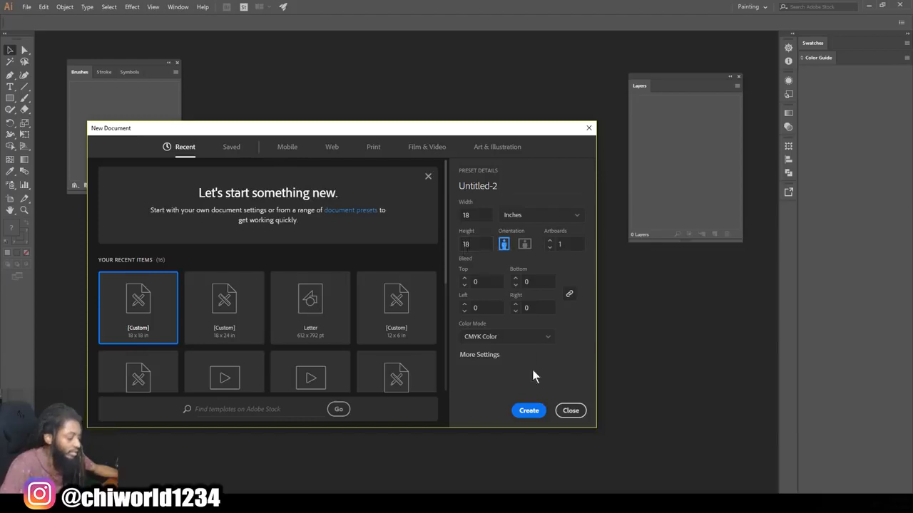
left_click(526, 410)
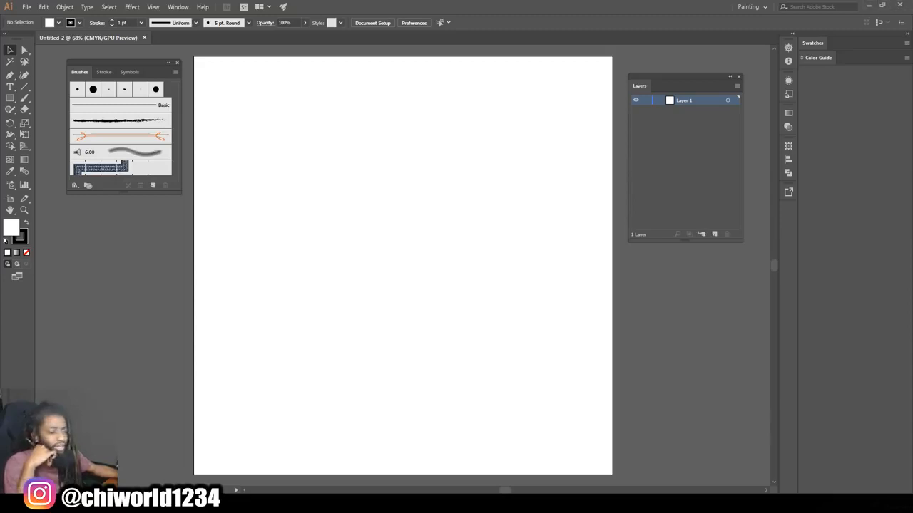
left_click_drag(83, 360, 397, 264)
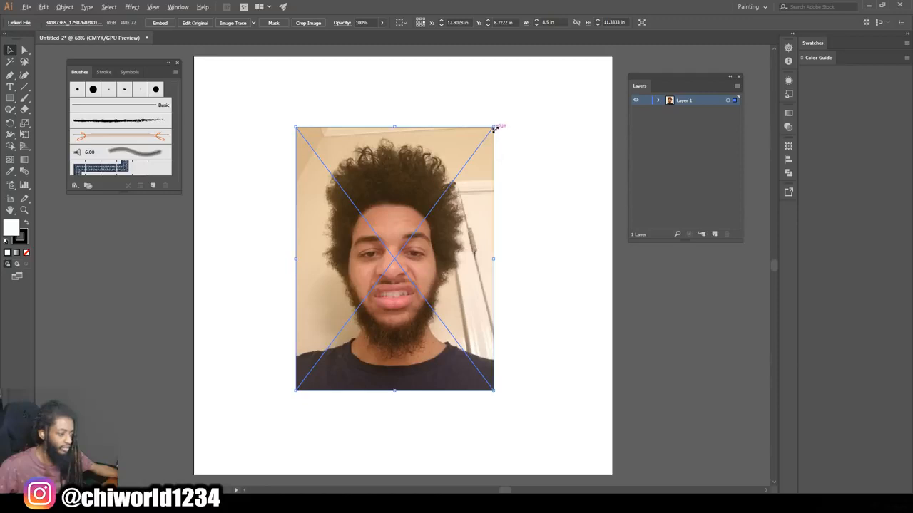
- Enlarge the portrait photo proportionally to about 14.19 × 18.92 in and position it over the middle of the artboard
left_click_drag(493, 128, 584, 61)
scroll(483, 169, "down", 3)
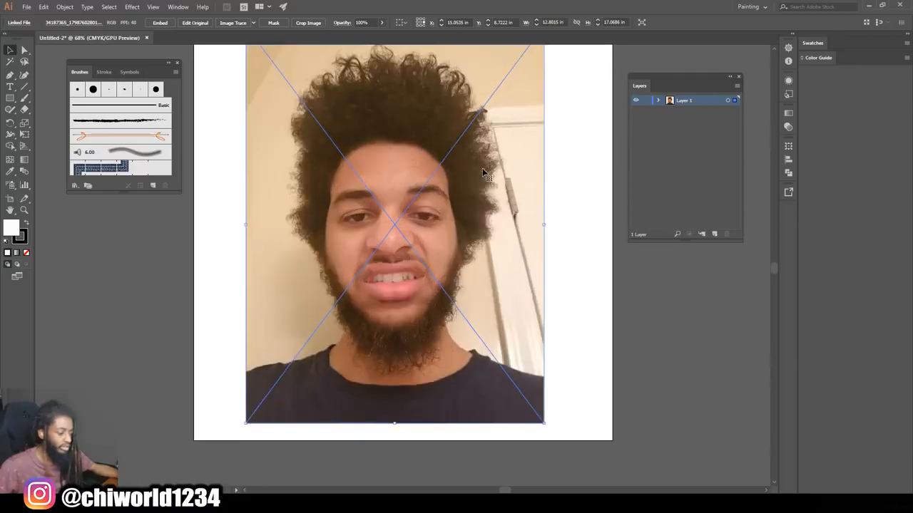
scroll(483, 170, "up", 4)
key("ctrl+minus")
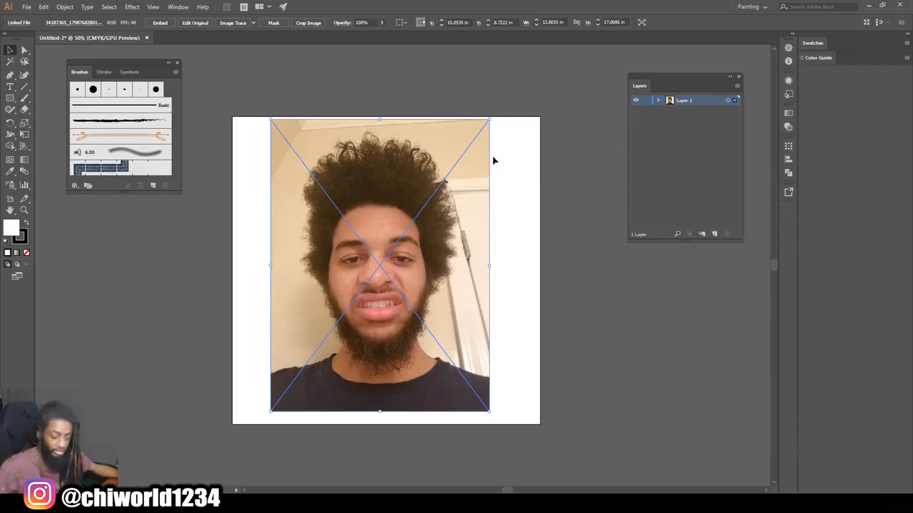
left_click_drag(489, 119, 503, 60)
left_click_drag(460, 138, 466, 176)
left_click_drag(507, 137, 439, 177)
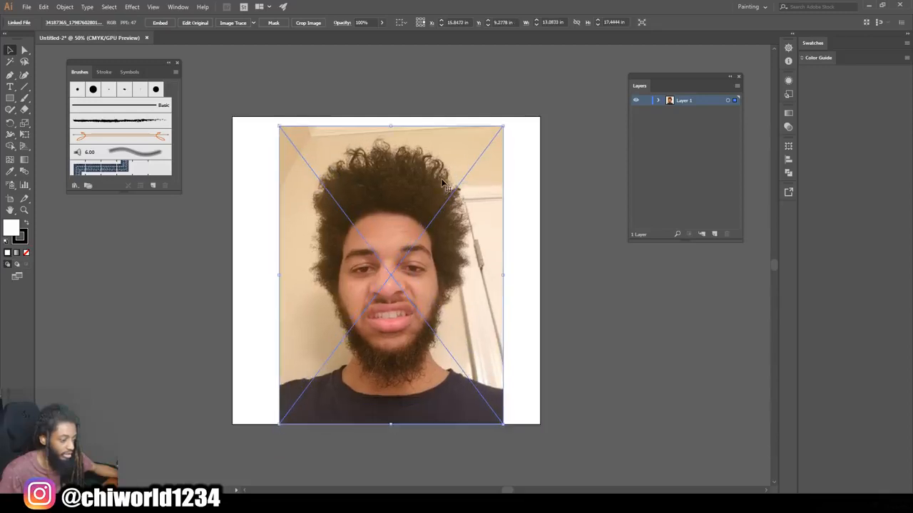
left_click_drag(507, 125, 514, 119)
left_click_drag(494, 177, 496, 174)
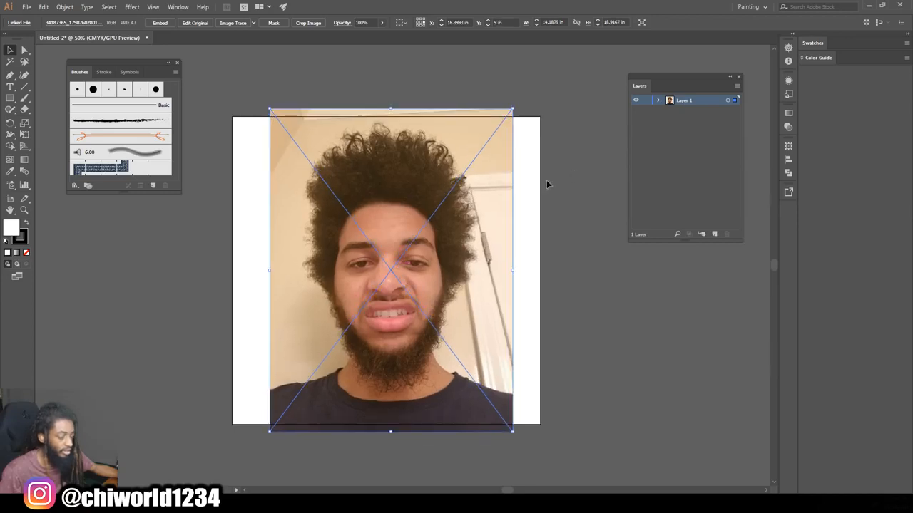
- Reduce the portrait photo's opacity to 77%
left_click(381, 23)
left_click_drag(377, 35, 371, 38)
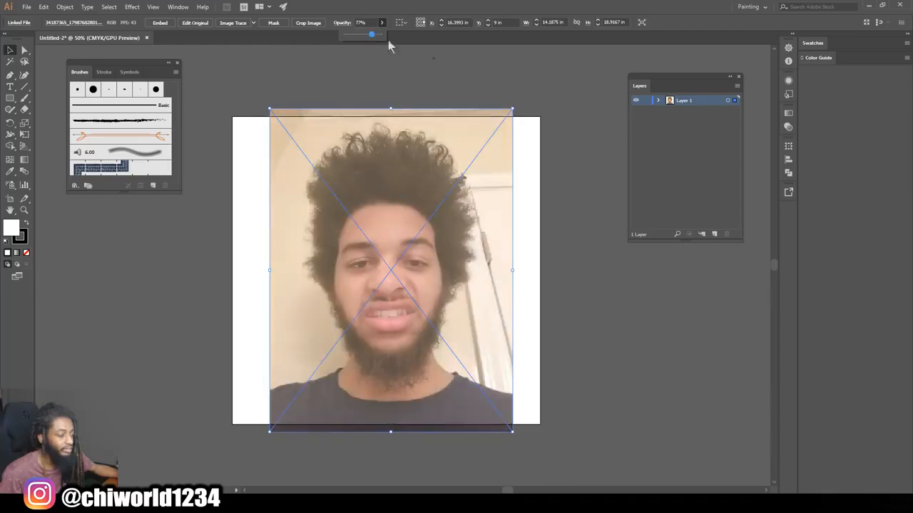
- Lock the layer holding the photo and add a new layer above it for the line art
left_click(646, 100)
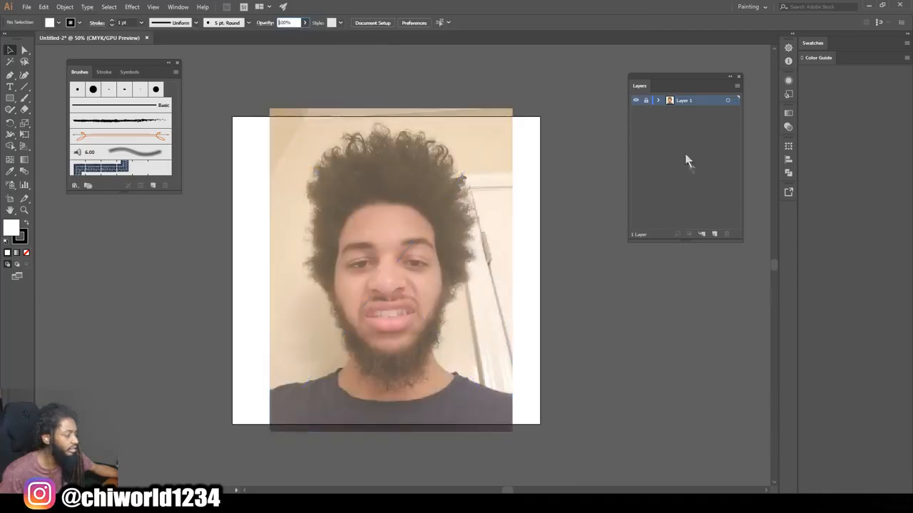
left_click(714, 233)
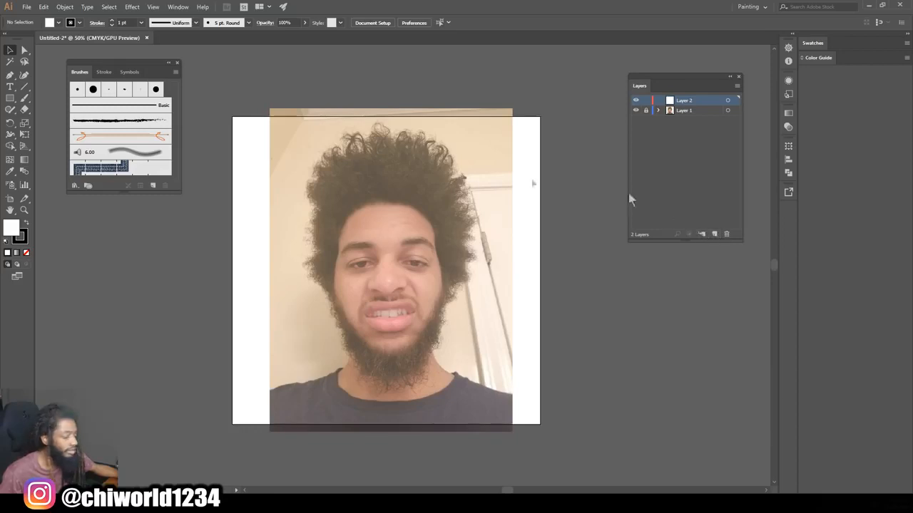
- Create a new calligraphic brush with a pressure-controlled size of 3 pt and a variation of 3 pt
left_click(152, 187)
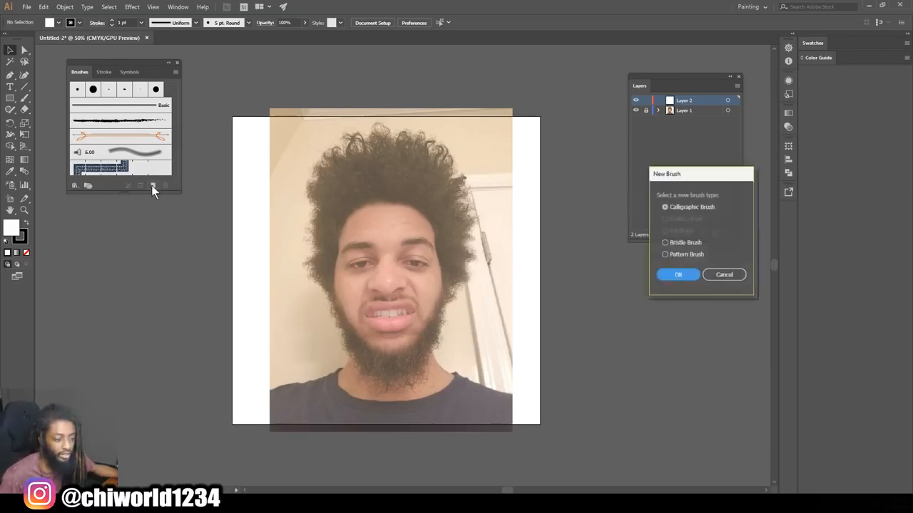
left_click(657, 271)
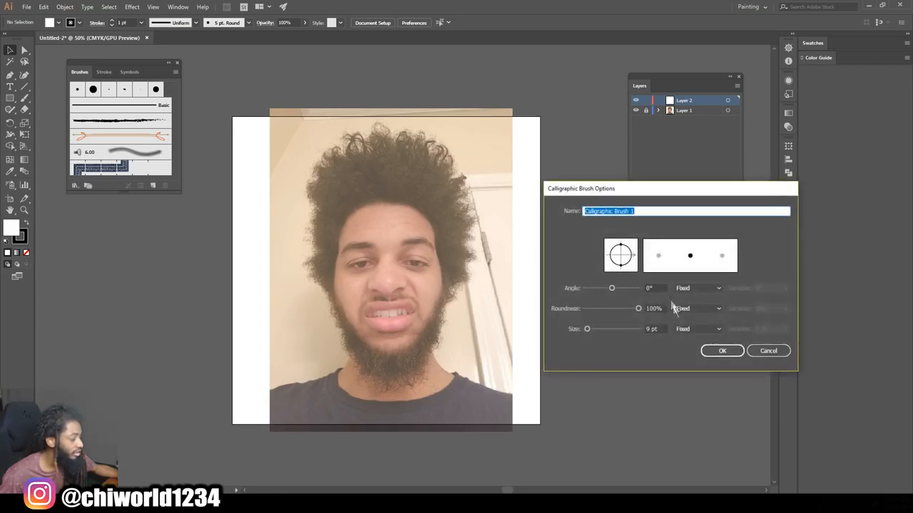
left_click(685, 328)
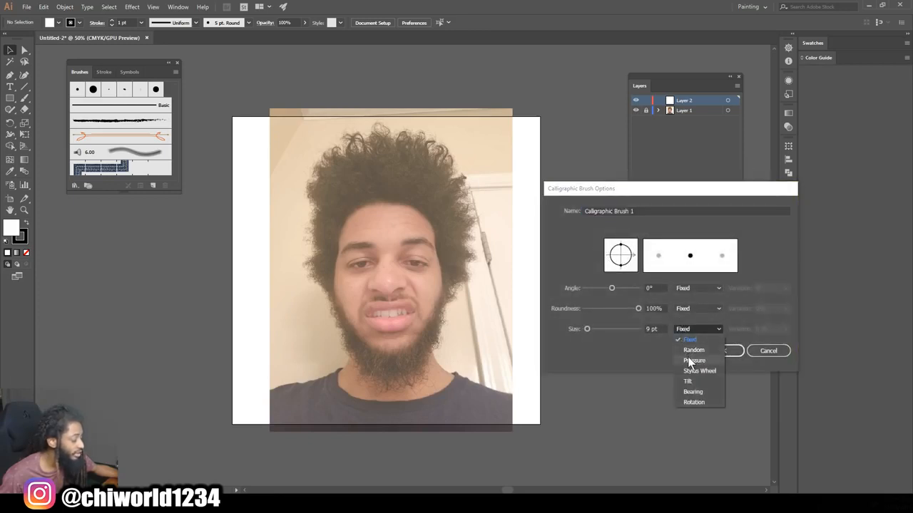
left_click(692, 361)
left_click(651, 328)
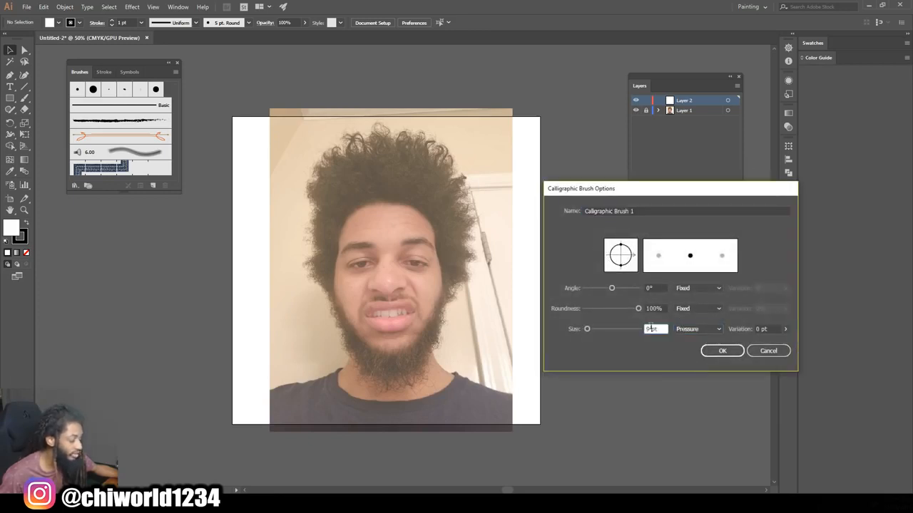
type("3pt")
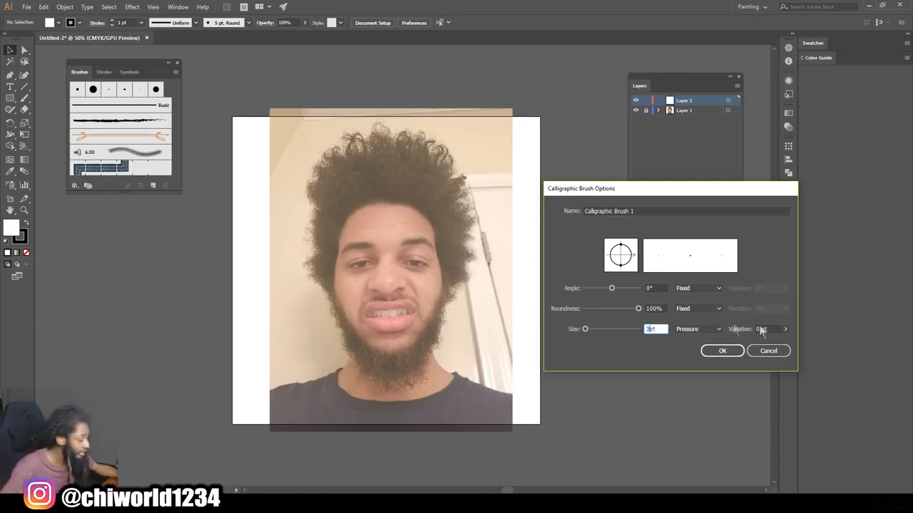
left_click(757, 329)
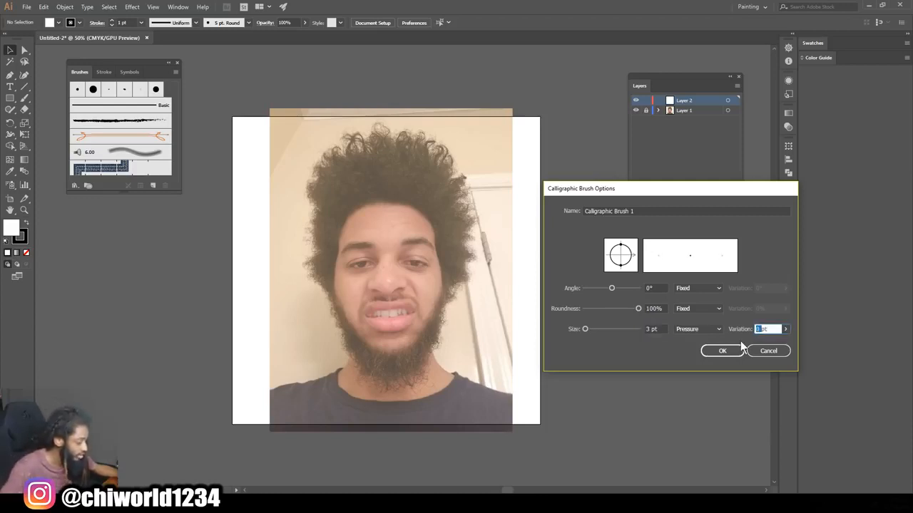
type("3pt")
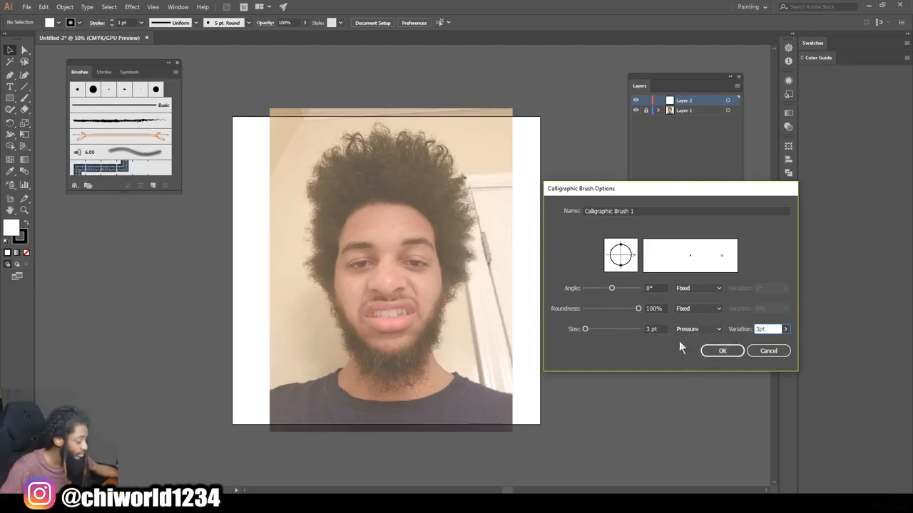
left_click(714, 350)
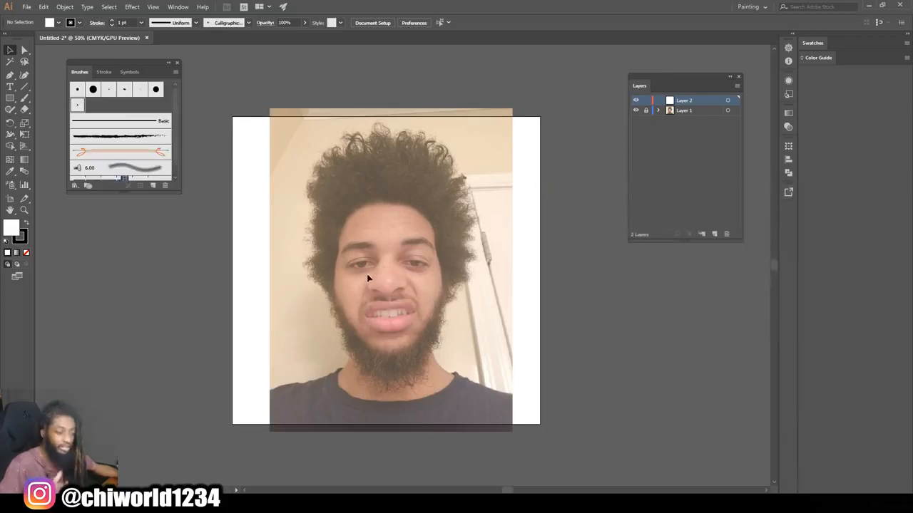
- Paint three test strokes with the new calligraphic brush on the empty area beside the artboard
left_click(25, 97)
mouse_move(214, 184)
left_mouse_down()
mouse_move(212, 254)
mouse_move(192, 298)
left_mouse_up()
left_click_drag(198, 235, 201, 113)
left_click_drag(180, 192, 175, 358)
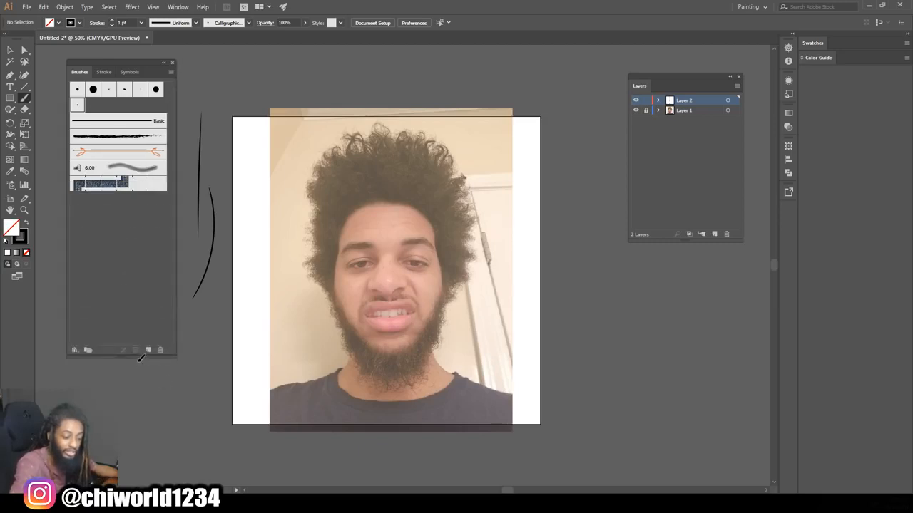
left_click_drag(133, 357, 127, 135)
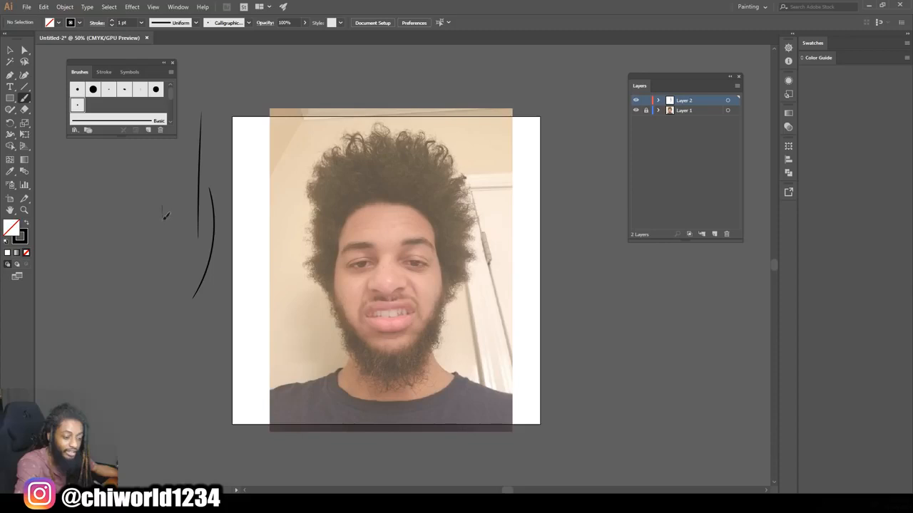
left_click_drag(168, 288, 177, 344)
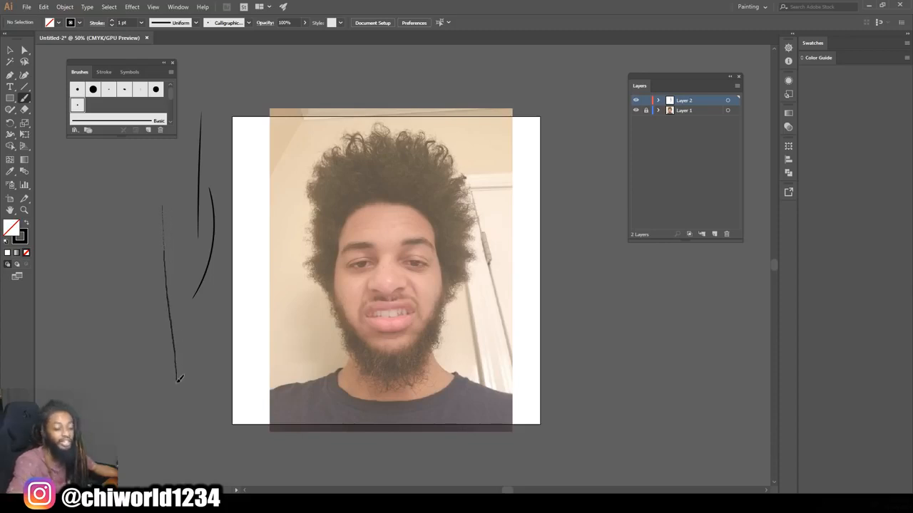
left_click_drag(175, 393, 172, 402)
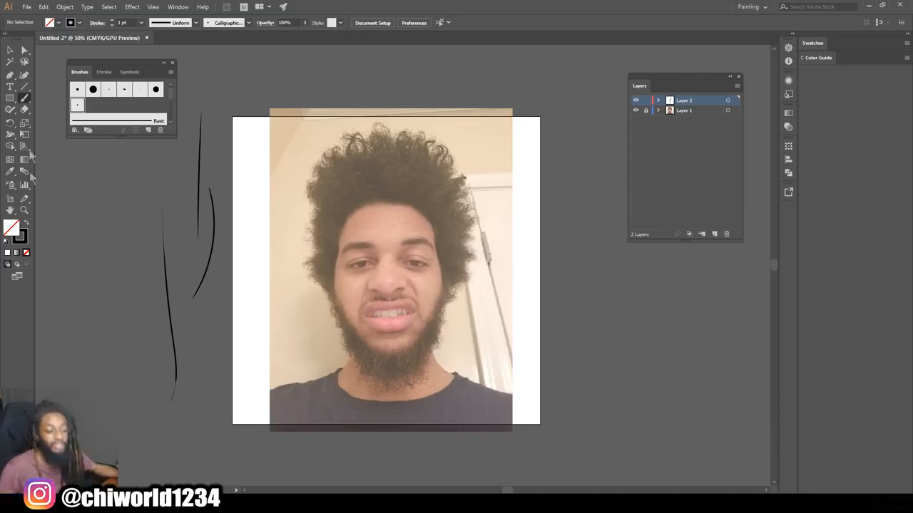
- Delete all the test strokes beside the artboard
left_click(10, 50)
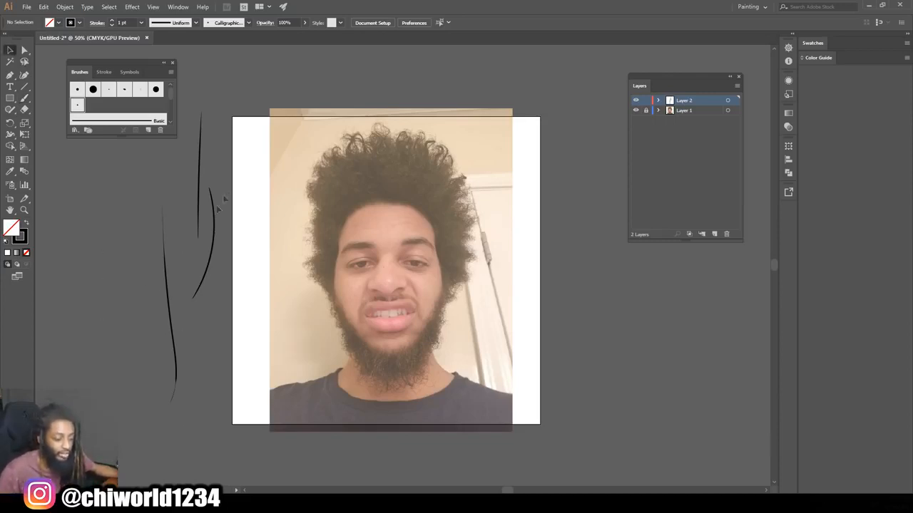
key("ctrl+a")
key("Delete")
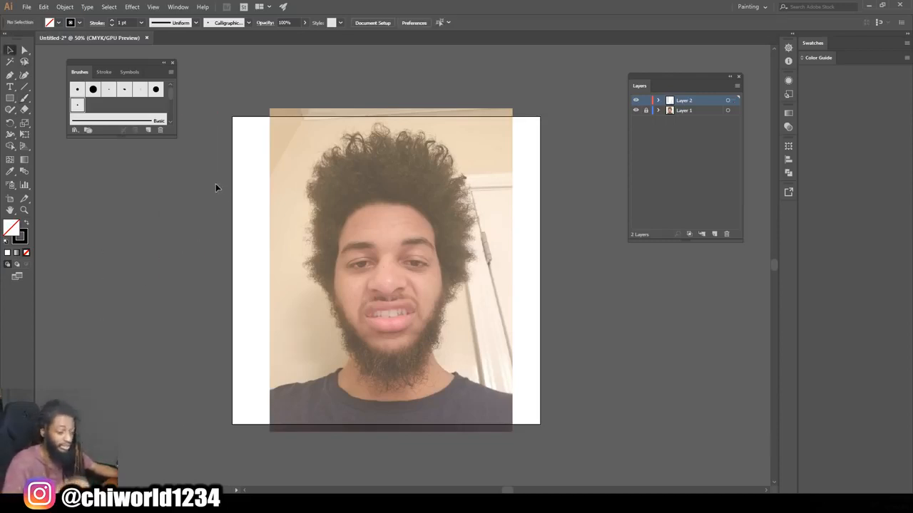
- Try to trace the upper lid line of the portrait's left-hand eye with the Paintbrush
key("ctrl+plus")
key("ctrl+plus")
key("ctrl+plus")
key("ctrl+plus")
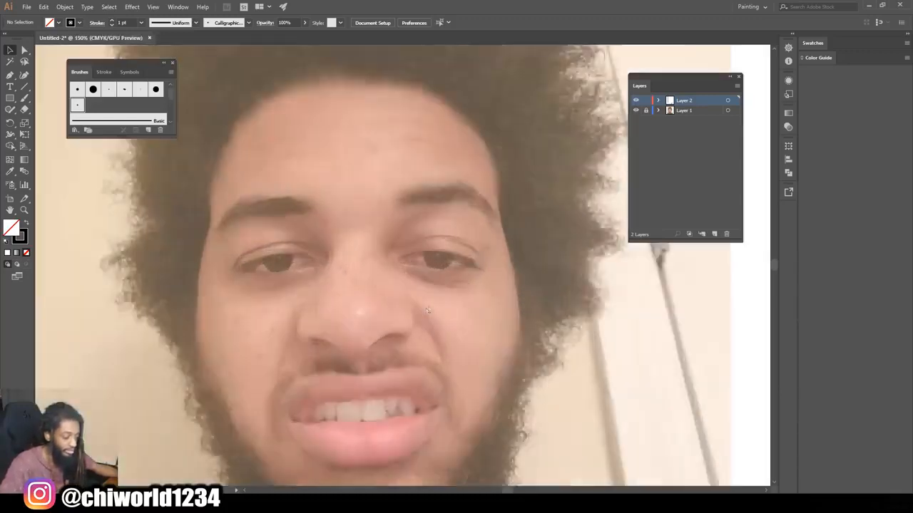
key("ctrl+plus")
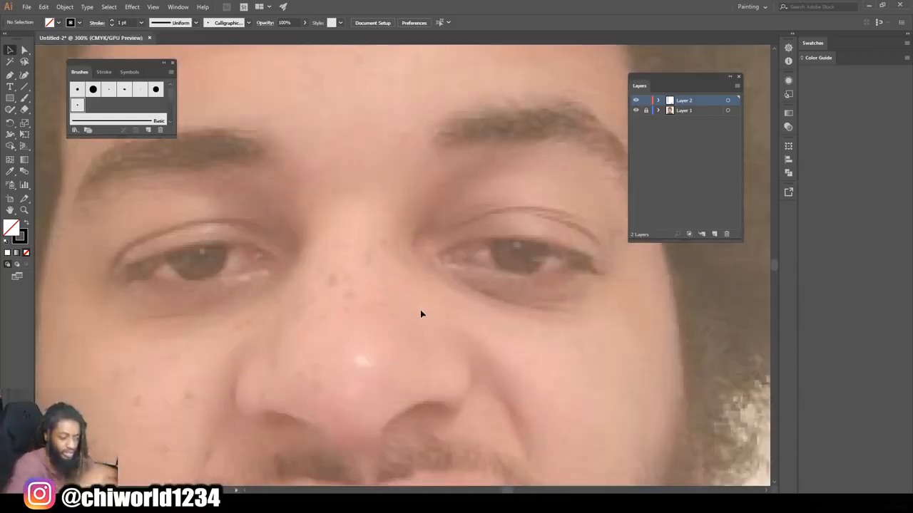
left_click(25, 97)
mouse_move(129, 274)
left_mouse_down()
mouse_move(171, 251)
mouse_move(233, 241)
mouse_move(277, 259)
left_mouse_up()
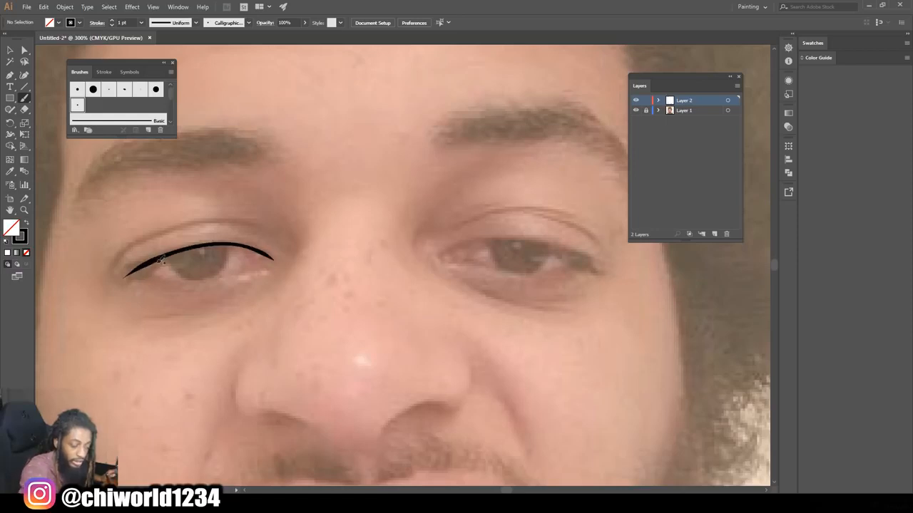
key("ctrl+z")
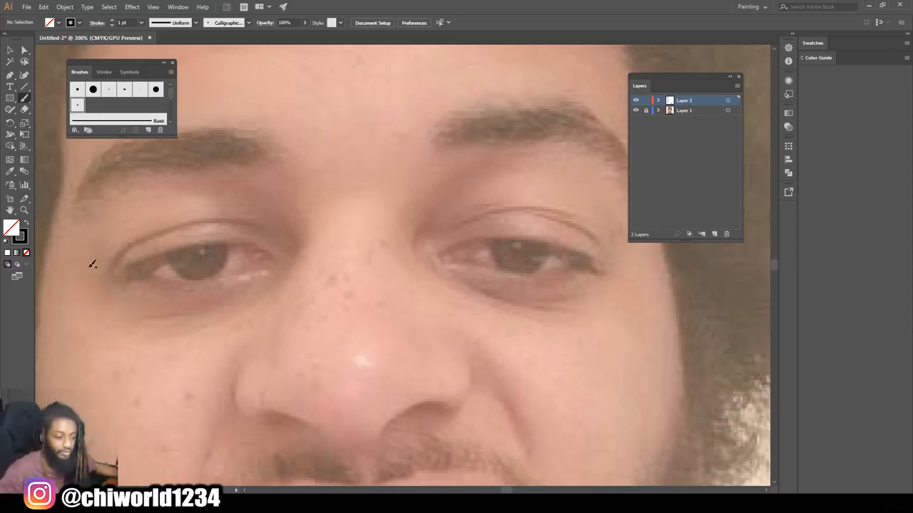
- Check the Fidelity setting in the Paintbrush tool's options
double_click(25, 98)
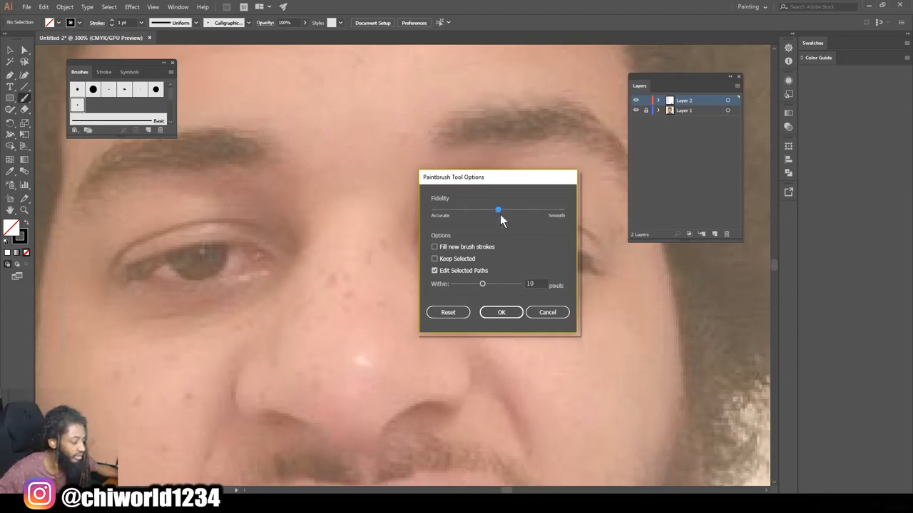
left_click(499, 312)
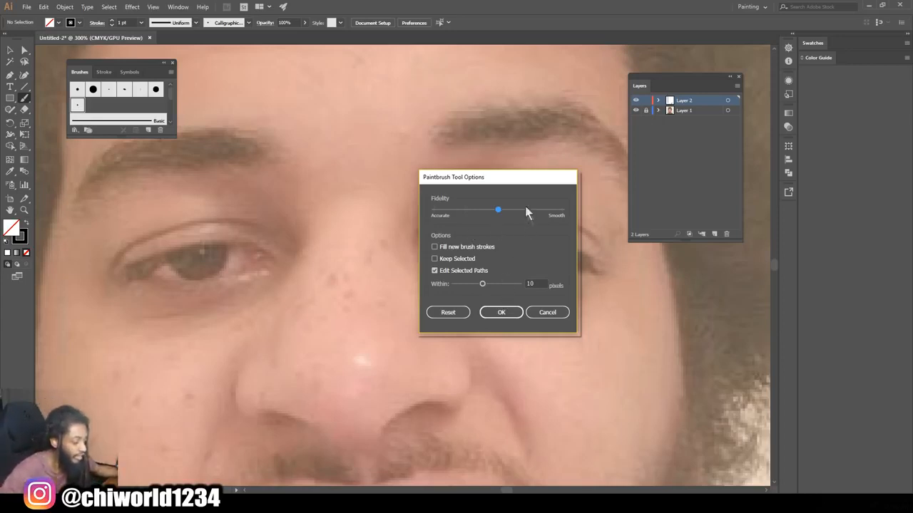
left_click(495, 315)
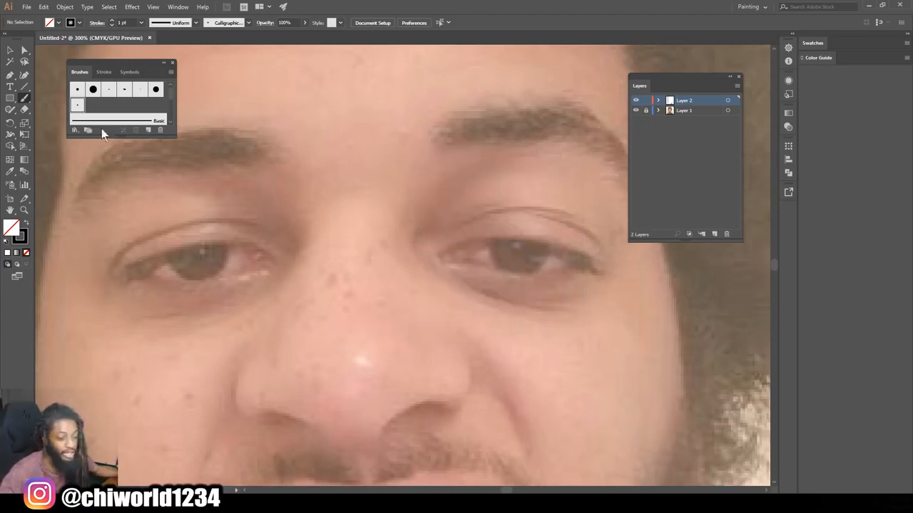
double_click(25, 99)
left_click(502, 311)
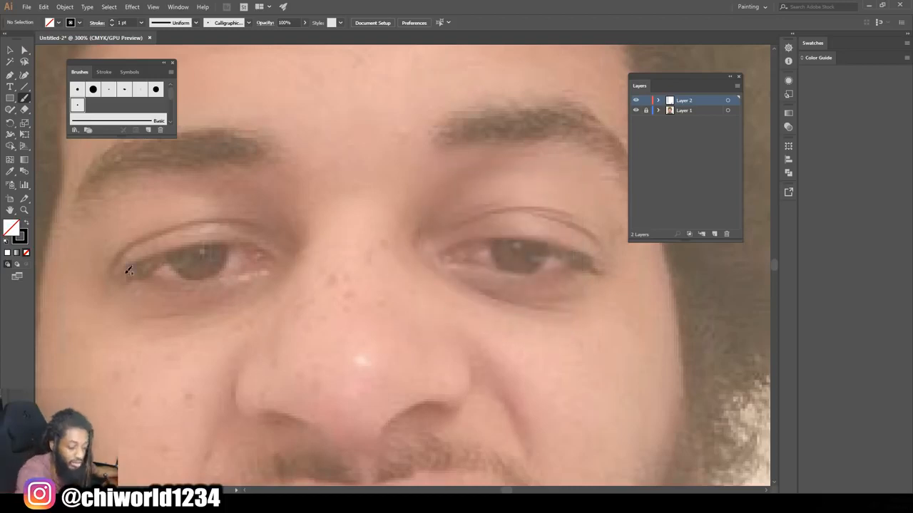
- Paint the left-hand eye's upper lid line from outer to inner corner, replacing the first stroke with a second one
mouse_move(121, 274)
left_mouse_down()
mouse_move(200, 241)
mouse_move(242, 240)
mouse_move(272, 256)
left_mouse_up()
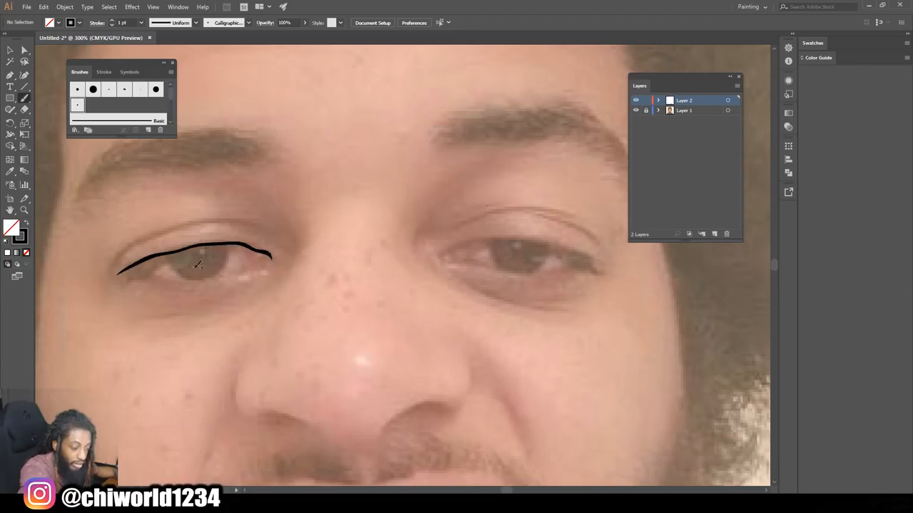
key("ctrl+z")
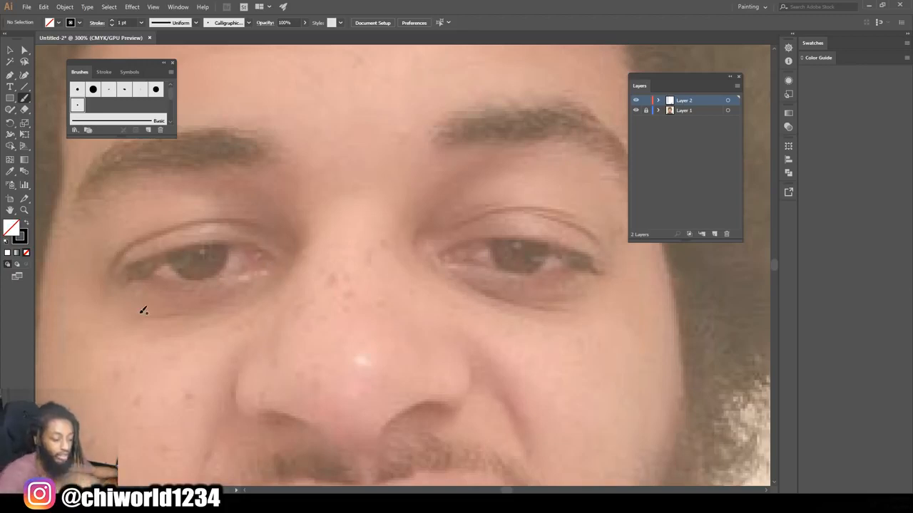
mouse_move(125, 274)
left_mouse_down()
mouse_move(211, 239)
mouse_move(245, 239)
mouse_move(274, 257)
left_mouse_up()
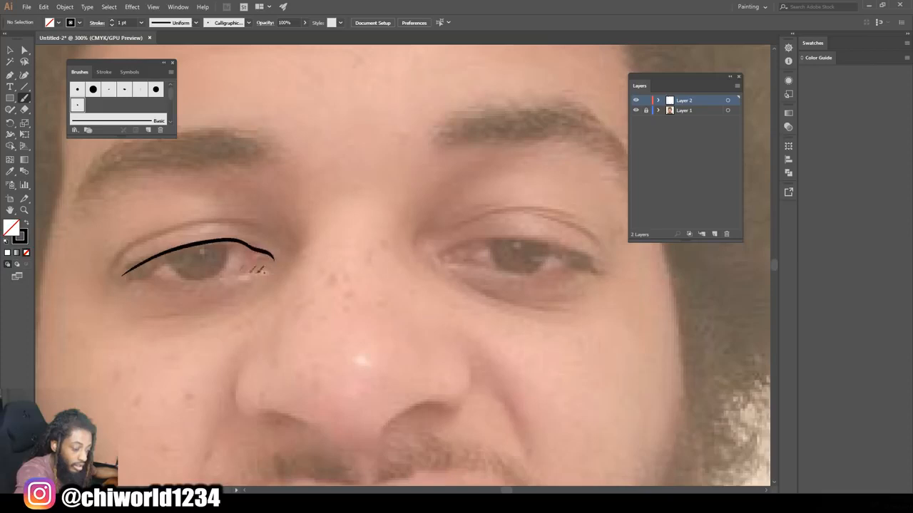
- Paint the left-hand eye's lower lid and inner corner, thicken its upper lash line, and trace the eyelid crease above
mouse_move(146, 272)
left_mouse_down()
mouse_move(200, 278)
mouse_move(276, 254)
left_mouse_up()
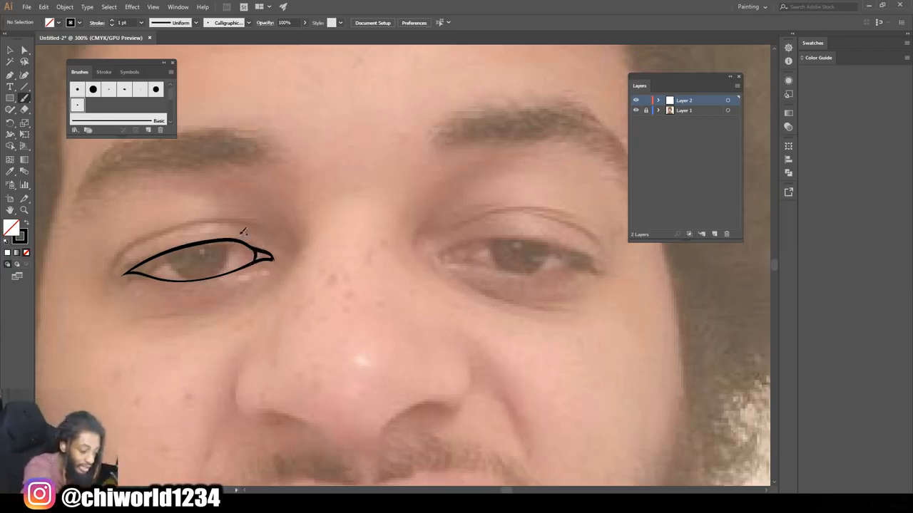
mouse_move(122, 273)
left_mouse_down()
mouse_move(199, 243)
mouse_move(228, 244)
left_mouse_up()
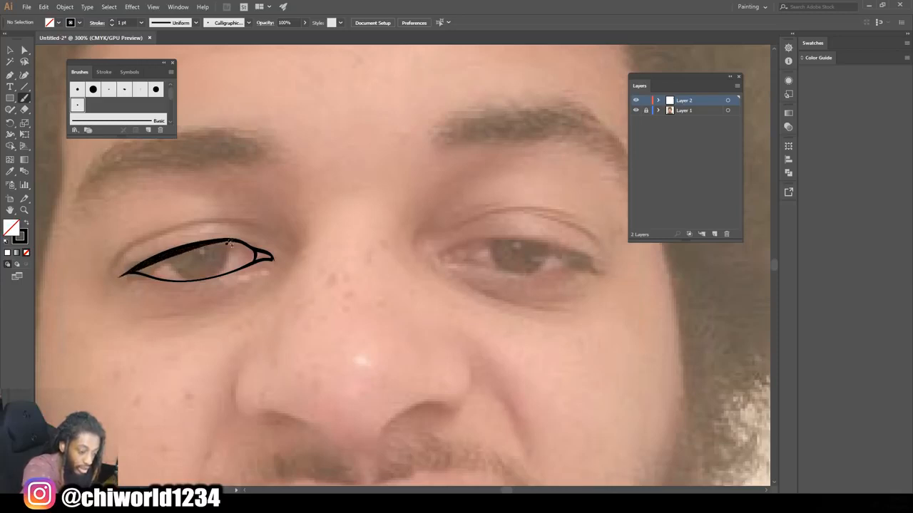
mouse_move(124, 258)
left_mouse_down()
mouse_move(155, 232)
mouse_move(201, 218)
mouse_move(254, 222)
mouse_move(267, 233)
left_mouse_up()
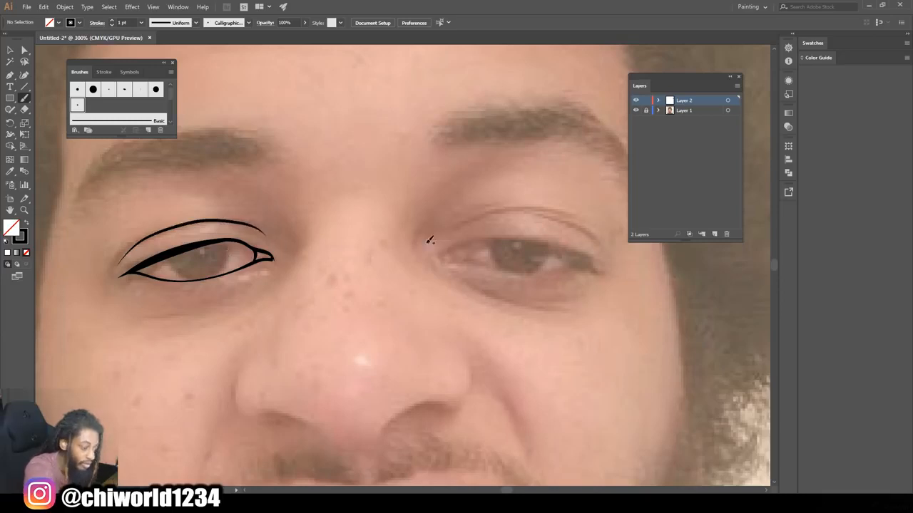
- Trace the right-hand eye's lid outline, inner corner and iris, thicken its upper lash line, and add the eyelid crease
mouse_move(445, 258)
left_mouse_down()
mouse_move(481, 237)
mouse_move(541, 238)
mouse_move(607, 268)
left_mouse_up()
mouse_move(489, 239)
left_mouse_down()
mouse_move(533, 265)
mouse_move(550, 243)
left_mouse_up()
mouse_move(462, 255)
left_mouse_down()
mouse_move(449, 258)
mouse_move(547, 271)
mouse_move(564, 264)
left_mouse_up()
key("ctrl+z")
mouse_move(445, 260)
left_mouse_down()
mouse_move(548, 270)
mouse_move(584, 267)
left_mouse_up()
mouse_move(454, 230)
left_mouse_down()
mouse_move(509, 206)
mouse_move(570, 215)
mouse_move(593, 238)
left_mouse_up()
- Outline the left-hand eye's iris and paint the under-eye crease lines beneath both eyes
mouse_move(168, 260)
left_mouse_down()
mouse_move(201, 275)
mouse_move(227, 241)
left_mouse_up()
left_click_drag(158, 317, 243, 299)
key("super")
left_click(546, 29)
left_click_drag(458, 277, 555, 309)
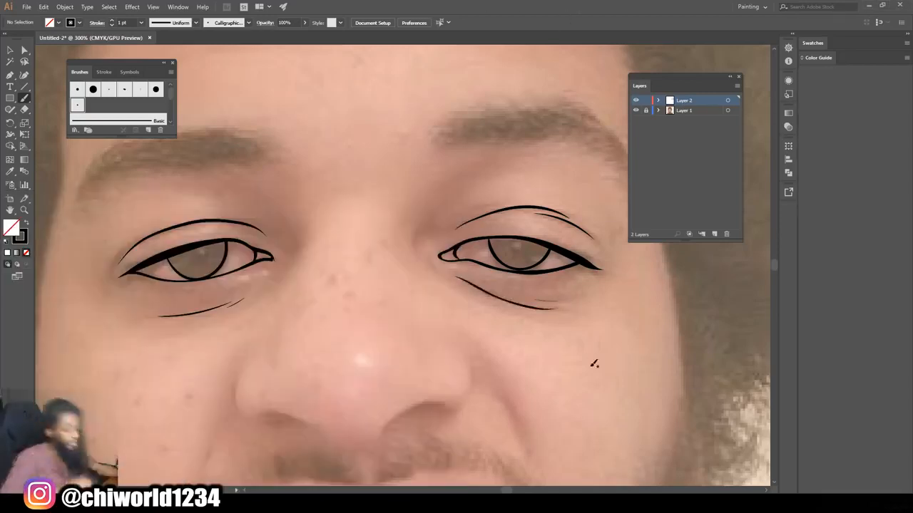
- Trace the nose's nostrils, tip and both wings, and add one smile-line stroke on each cheek beside it
key("ctrl+minus")
key("ctrl+minus")
key("ctrl+equal")
key("ctrl+equal")
scroll(540, 359, "down", 5)
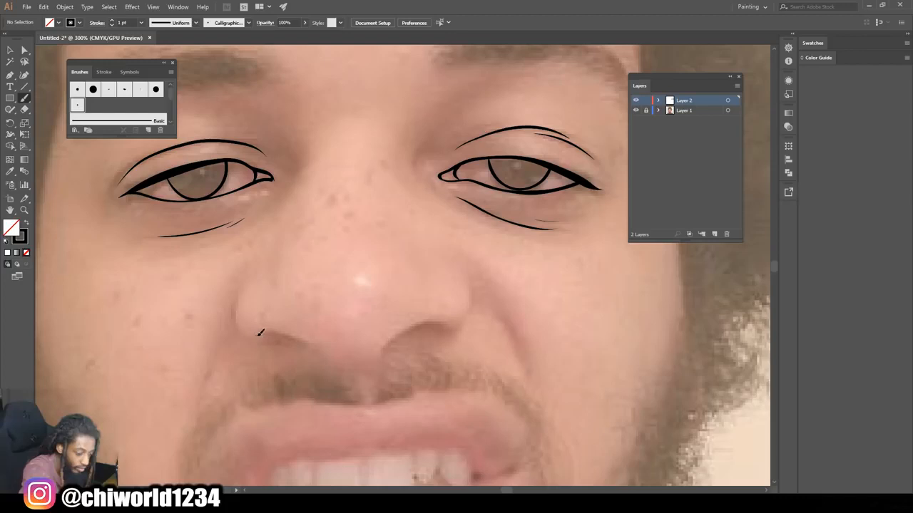
left_click_drag(280, 330, 314, 349)
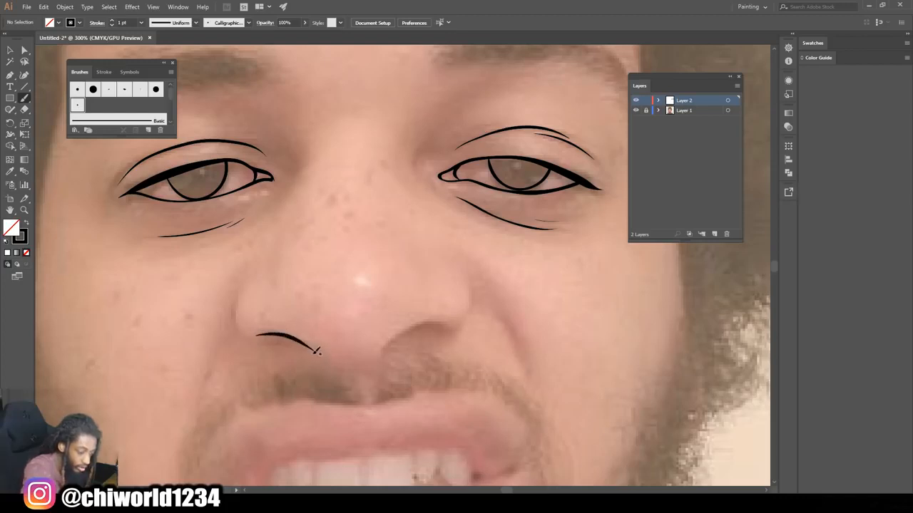
mouse_move(381, 360)
left_mouse_down()
mouse_move(421, 323)
mouse_move(443, 318)
mouse_move(454, 327)
mouse_move(468, 316)
mouse_move(475, 278)
mouse_move(460, 258)
left_mouse_up()
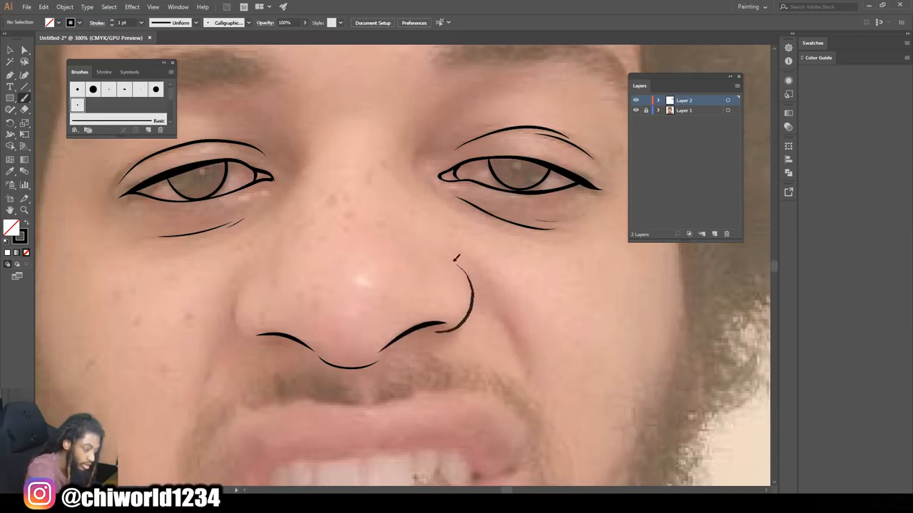
left_click_drag(239, 284, 275, 340)
left_click_drag(199, 392, 221, 347)
left_click_drag(526, 381, 497, 306)
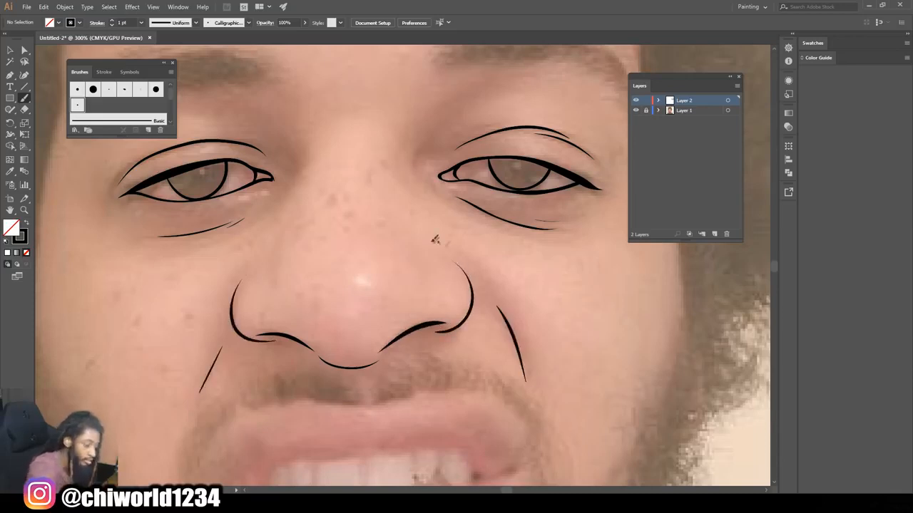
- Trace the upper lip's outline and inner edge, the lower lip's top edge, and the curve beneath the lower lip
scroll(428, 221, "down", 2)
scroll(203, 321, "down", 1)
mouse_move(255, 393)
left_mouse_down()
mouse_move(305, 347)
mouse_move(474, 339)
mouse_move(512, 363)
mouse_move(278, 298)
mouse_move(526, 331)
mouse_move(519, 347)
left_mouse_up()
scroll(485, 416, "down", 2)
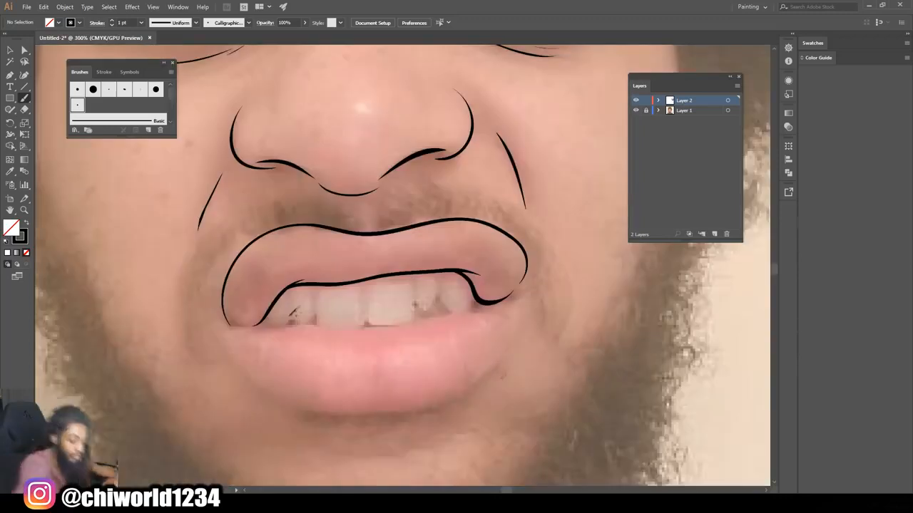
mouse_move(232, 328)
left_mouse_down()
mouse_move(421, 323)
mouse_move(494, 310)
left_mouse_up()
mouse_move(228, 346)
left_mouse_down()
mouse_move(289, 400)
mouse_move(424, 409)
mouse_move(510, 349)
left_mouse_up()
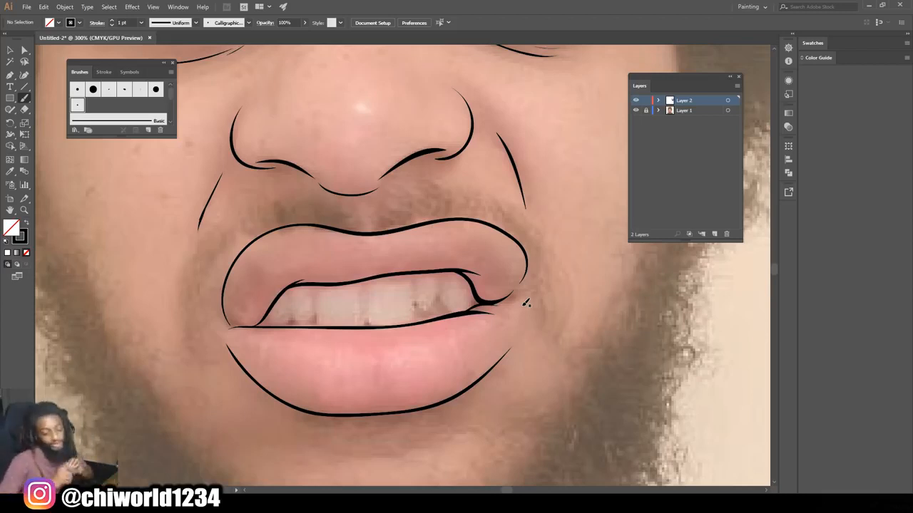
- Paint one contour line down each side of the face, from temple to cheek
key("ctrl+minus")
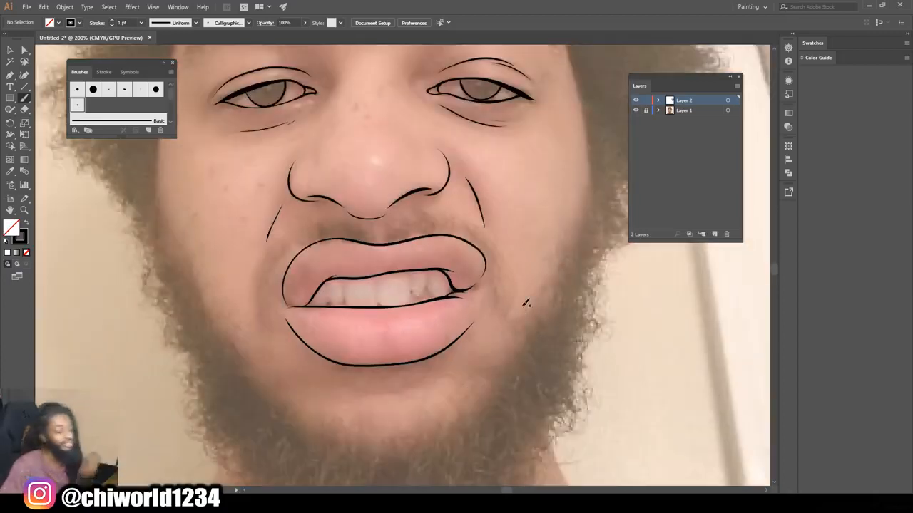
scroll(525, 302, "up", 5)
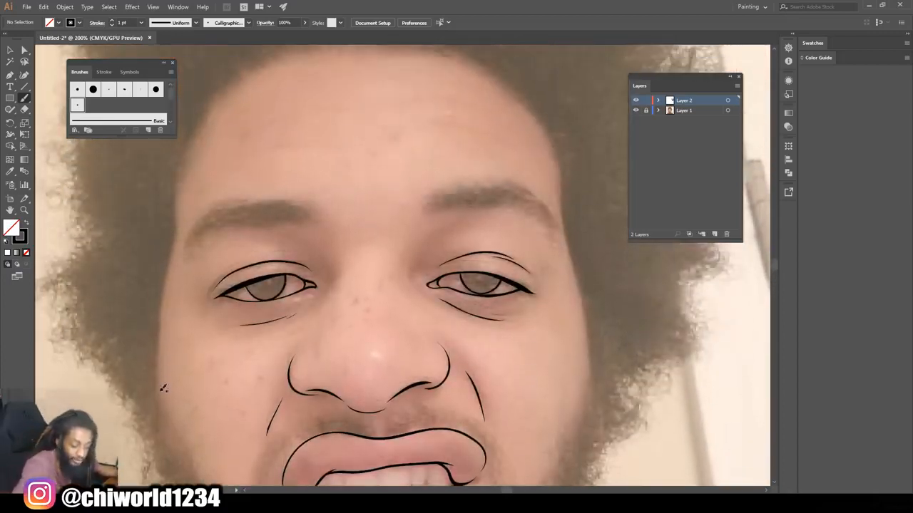
mouse_move(158, 369)
left_mouse_down()
mouse_move(155, 320)
mouse_move(179, 232)
mouse_move(177, 193)
left_mouse_up()
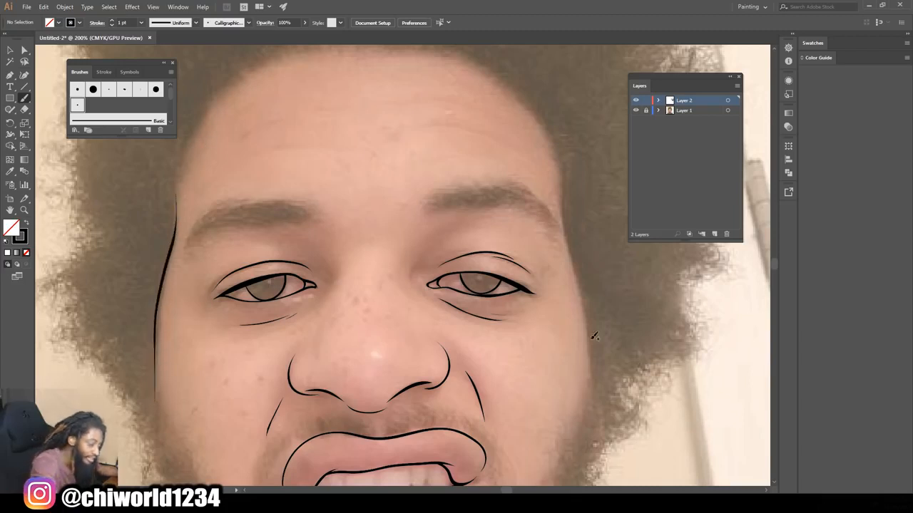
mouse_move(593, 364)
left_mouse_down()
mouse_move(561, 214)
mouse_move(562, 172)
left_mouse_up()
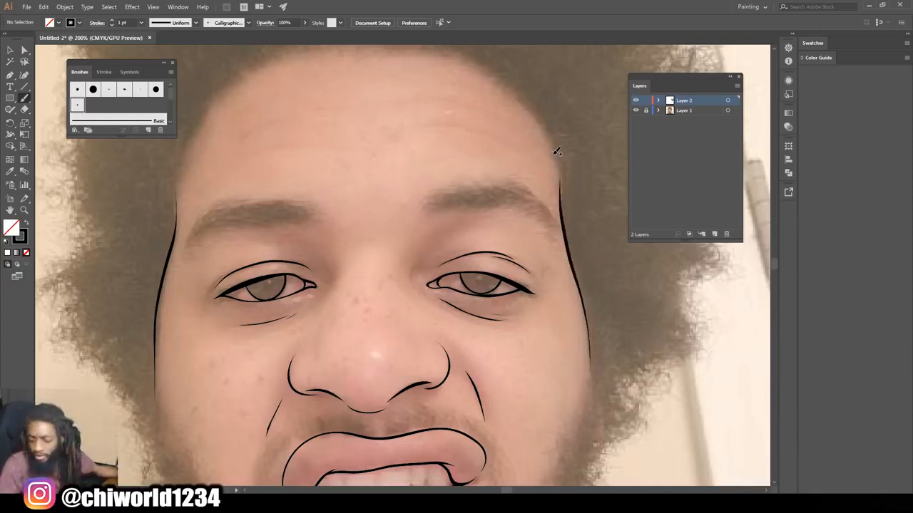
- Hide the photo layer to review the line drawing on its own, and show the photo again
key("ctrl+minus")
key("ctrl+minus")
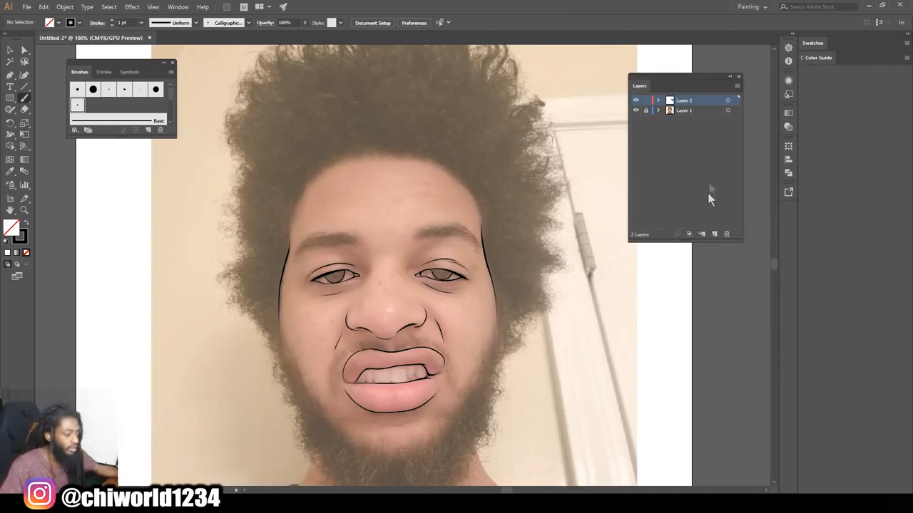
left_click(637, 112)
key("ctrl+minus")
key("ctrl+plus")
key("ctrl+plus")
key("ctrl+plus")
left_click(637, 112)
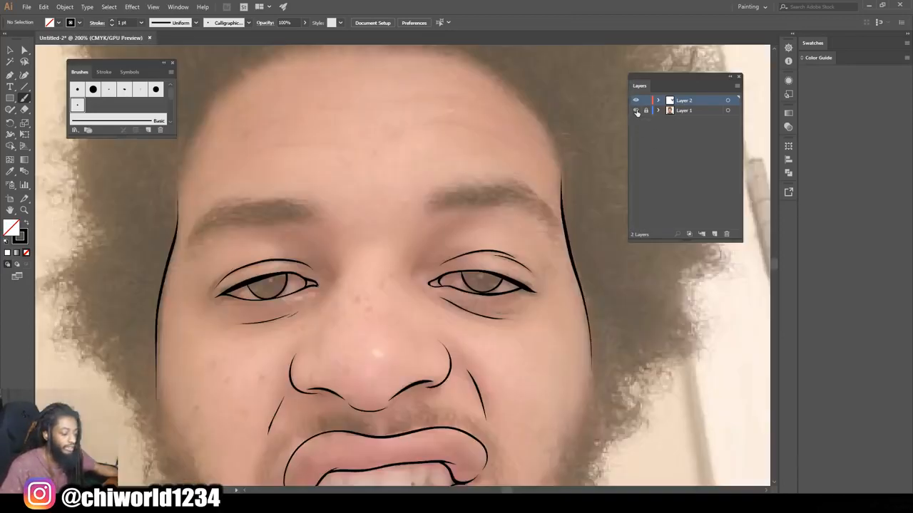
- Paint a short curved line beside the inner corner of each eye along the nose bridge
key("ctrl+plus")
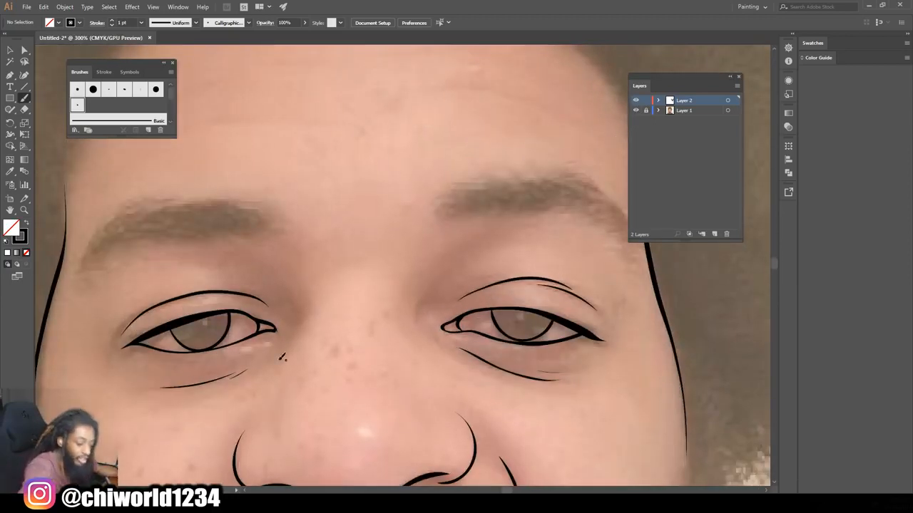
left_click_drag(284, 348, 297, 302)
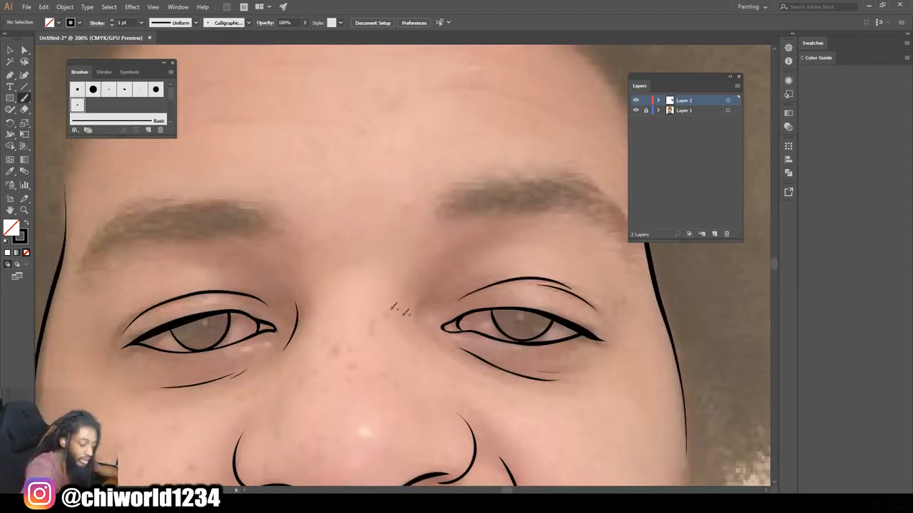
left_click_drag(420, 314, 418, 330)
- Paint the right-hand eyebrow as short hair strokes at 0.75 pt, working from its outer tail to the inner end
scroll(435, 270, "up", 2)
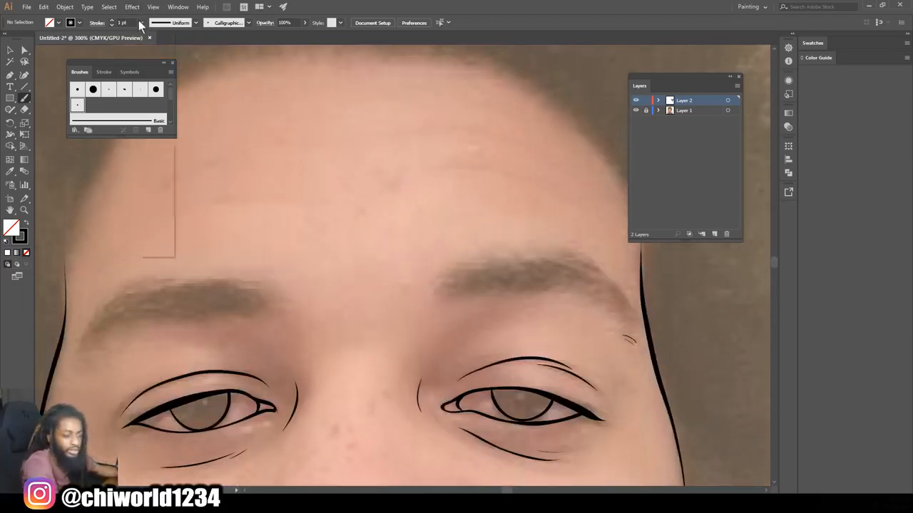
left_click(141, 24)
left_click(152, 53)
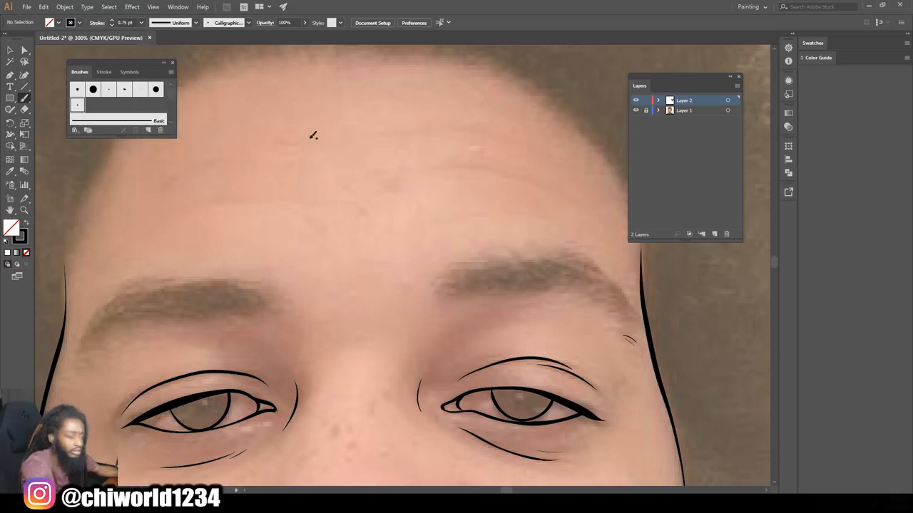
mouse_move(622, 331)
left_mouse_down()
mouse_move(639, 318)
mouse_move(613, 301)
mouse_move(628, 299)
mouse_move(604, 280)
left_mouse_up()
left_click_drag(579, 271, 537, 285)
mouse_move(563, 265)
left_mouse_down()
mouse_move(534, 283)
mouse_move(547, 267)
mouse_move(509, 289)
left_mouse_up()
mouse_move(535, 271)
left_mouse_down()
mouse_move(510, 288)
mouse_move(534, 277)
left_mouse_up()
left_click_drag(503, 287, 523, 274)
left_click_drag(488, 287, 509, 272)
mouse_move(472, 287)
left_mouse_down()
mouse_move(501, 273)
mouse_move(492, 273)
left_mouse_up()
left_click_drag(462, 289, 484, 274)
left_click_drag(451, 289, 476, 276)
left_click_drag(445, 291, 479, 270)
left_click_drag(452, 270, 482, 275)
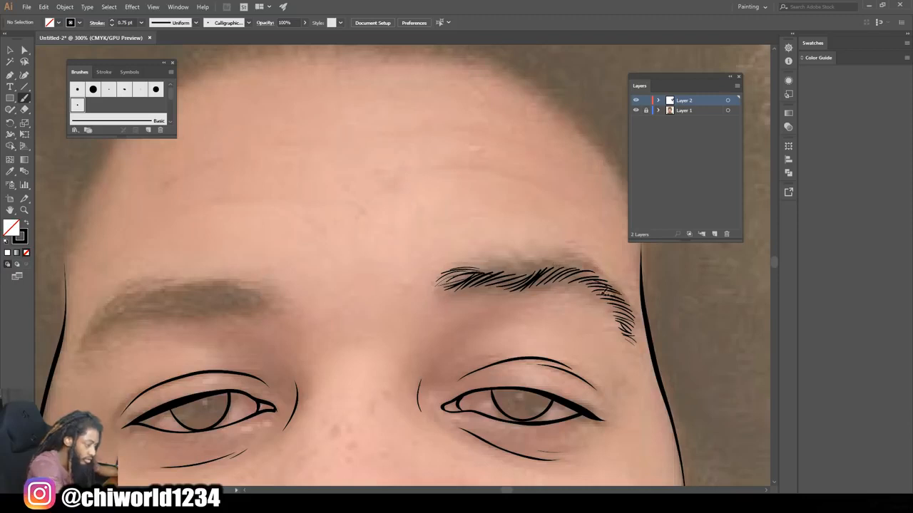
- Add more 0.75 pt hair strokes over the arch and outer half of the right-hand eyebrow
mouse_move(615, 307)
left_mouse_down()
mouse_move(630, 314)
mouse_move(620, 298)
left_mouse_up()
left_click_drag(592, 281, 615, 291)
left_click_drag(569, 273, 609, 287)
left_click_drag(561, 261, 603, 284)
left_click_drag(559, 271, 572, 279)
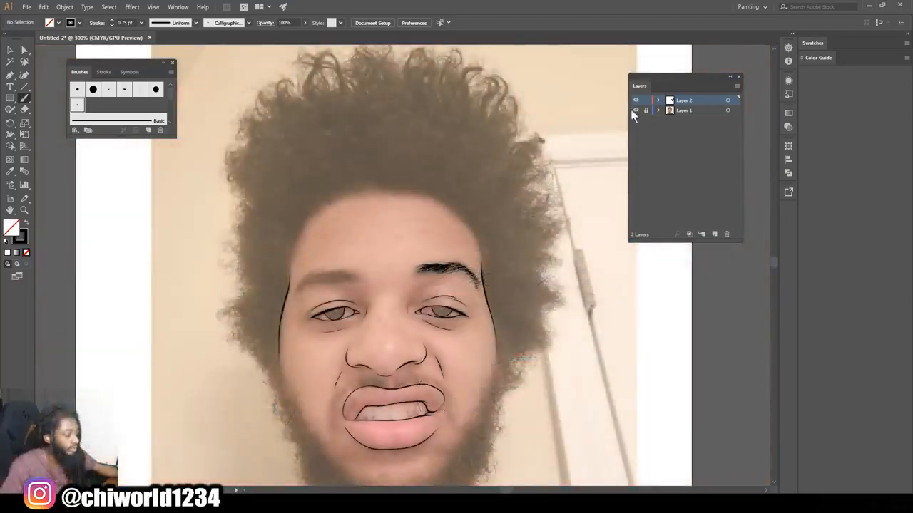
- Hide the photo layer to check the eyebrow within the line art, and show the photo again
left_click(635, 112)
key("ctrl+minus")
key("ctrl+equal")
key("ctrl+equal")
key("ctrl+equal")
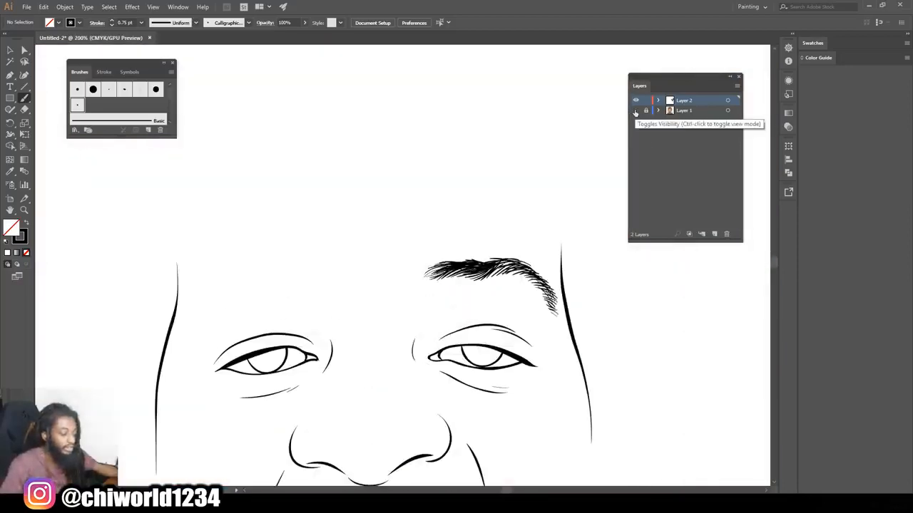
left_click(635, 110)
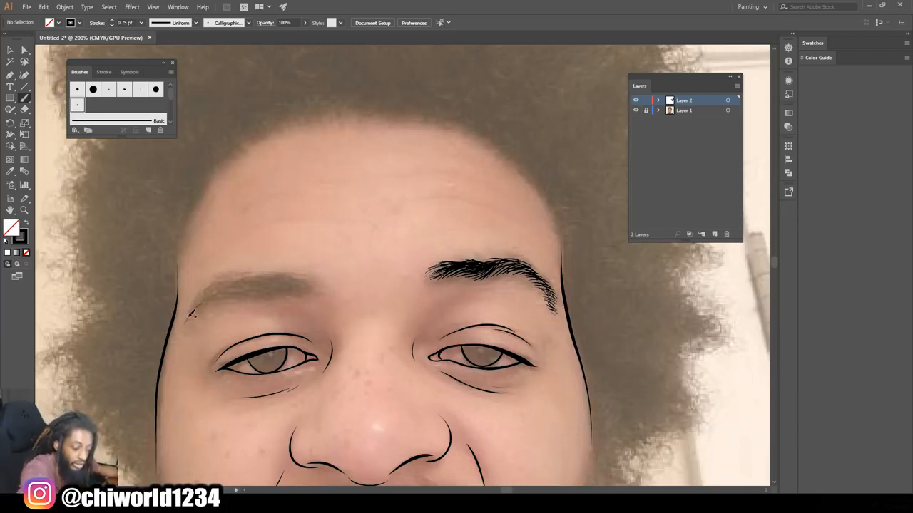
- Paint the left-hand eyebrow with 0.75 pt hair strokes following its shape in the photo
mouse_move(196, 306)
left_mouse_down()
mouse_move(300, 289)
mouse_move(270, 282)
mouse_move(311, 282)
left_mouse_up()
left_click_drag(253, 282, 311, 278)
left_click_drag(226, 286, 278, 281)
mouse_move(192, 308)
left_mouse_down()
mouse_move(264, 284)
mouse_move(242, 275)
left_mouse_up()
left_click_drag(221, 285, 260, 275)
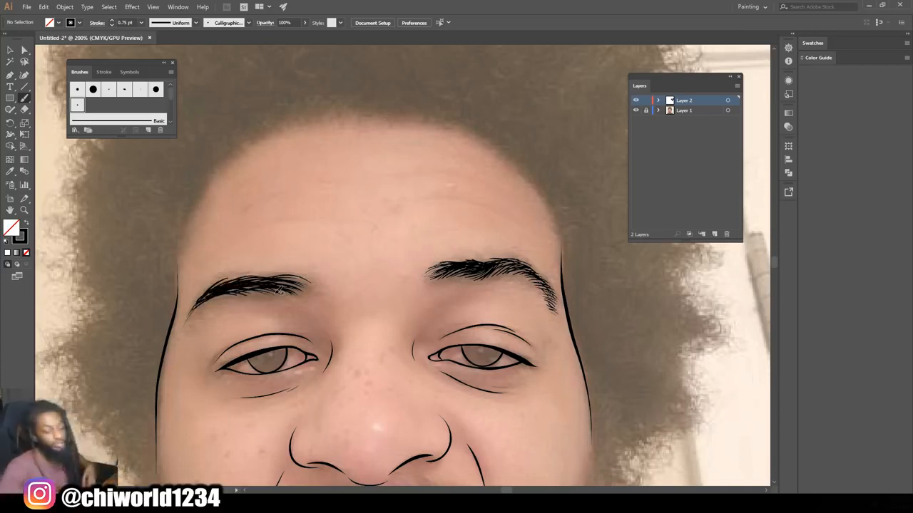
- Set the stroke weight to 0.25 pt and fill the right-hand eyebrow's body and lower edge with fine hairs
left_click(141, 22)
left_click(150, 32)
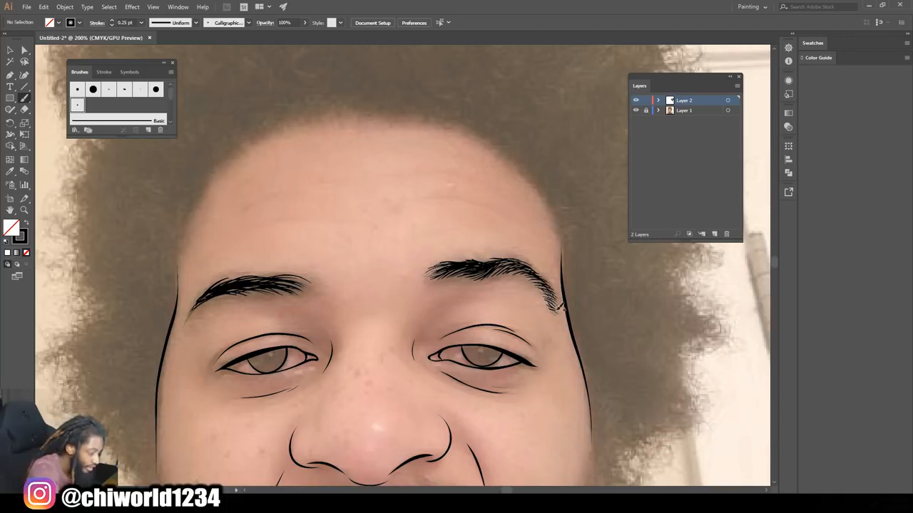
mouse_move(543, 290)
left_mouse_down()
mouse_move(556, 303)
mouse_move(549, 288)
left_mouse_up()
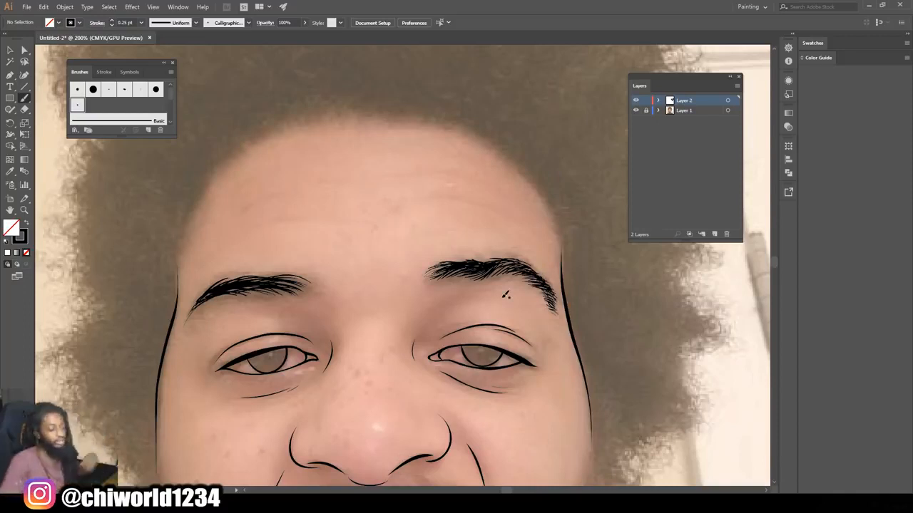
scroll(505, 295, "down", 2)
scroll(520, 318, "up", 4)
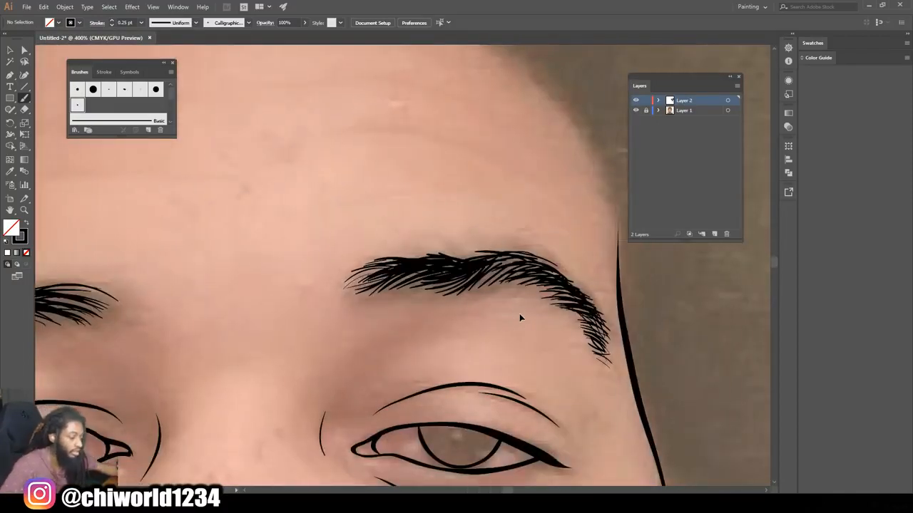
mouse_move(593, 329)
left_mouse_down()
mouse_move(609, 341)
mouse_move(588, 305)
left_mouse_up()
mouse_move(538, 287)
left_mouse_down()
mouse_move(562, 296)
mouse_move(520, 268)
left_mouse_up()
left_click_drag(475, 288, 514, 261)
mouse_move(477, 291)
left_mouse_down()
mouse_move(523, 255)
mouse_move(513, 262)
left_mouse_up()
left_click_drag(429, 292, 460, 282)
left_click_drag(389, 290, 422, 280)
- Add fine 0.25 pt hairs along the right-hand eyebrow's upper edge, from the inner end to the outer arch
left_click_drag(538, 258, 575, 287)
left_click_drag(500, 249, 561, 272)
left_click_drag(449, 258, 484, 253)
left_click_drag(477, 251, 515, 250)
left_click_drag(412, 254, 460, 255)
left_click_drag(371, 268, 448, 251)
mouse_move(344, 283)
left_mouse_down()
mouse_move(400, 258)
mouse_move(393, 264)
left_mouse_up()
mouse_move(398, 283)
left_mouse_down()
mouse_move(432, 267)
mouse_move(408, 250)
left_mouse_up()
scroll(460, 258, "down", 3)
scroll(316, 258, "up", 2)
left_click_drag(677, 268, 703, 293)
left_click_drag(648, 263, 678, 270)
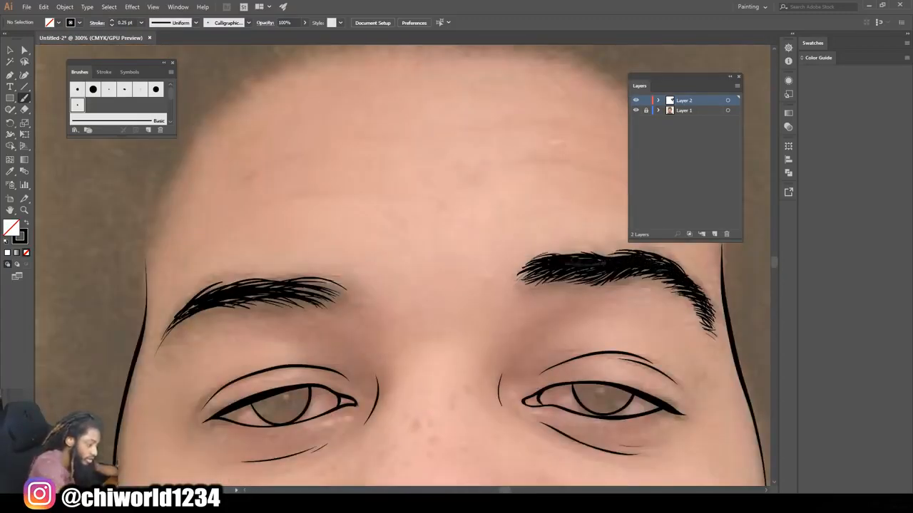
- Thicken the left-hand eyebrow with fine 0.25 pt hairs from its inner end to the outer tail
left_click_drag(307, 289, 335, 301)
left_click_drag(302, 288, 350, 308)
left_click_drag(297, 281, 345, 293)
left_click_drag(271, 287, 300, 298)
mouse_move(250, 287)
left_mouse_down()
mouse_move(274, 298)
mouse_move(276, 288)
left_mouse_up()
mouse_move(153, 358)
left_mouse_down()
mouse_move(197, 318)
mouse_move(227, 308)
left_mouse_up()
mouse_move(170, 332)
left_mouse_down()
mouse_move(225, 308)
mouse_move(319, 297)
mouse_move(355, 278)
left_mouse_up()
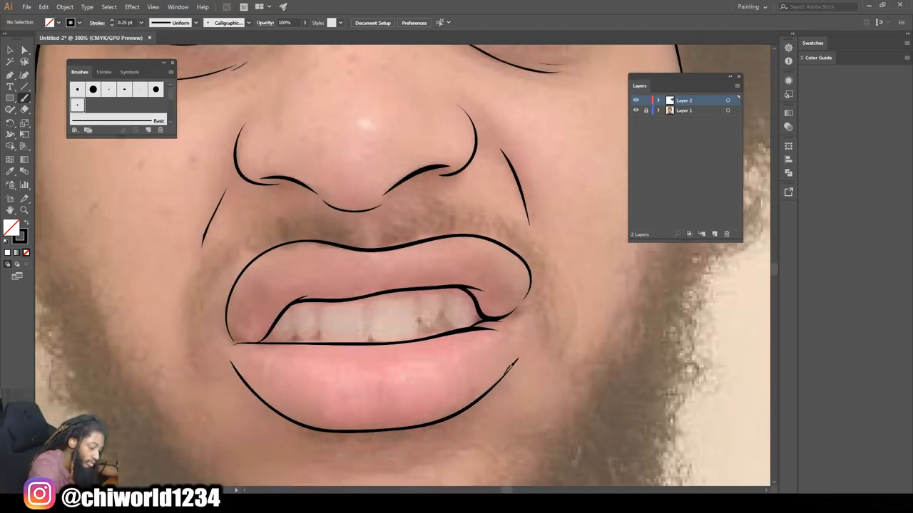
- Connect the lower lip's outline to the upper lip at both mouth corners with 0.25 pt strokes
left_click_drag(525, 298, 530, 283)
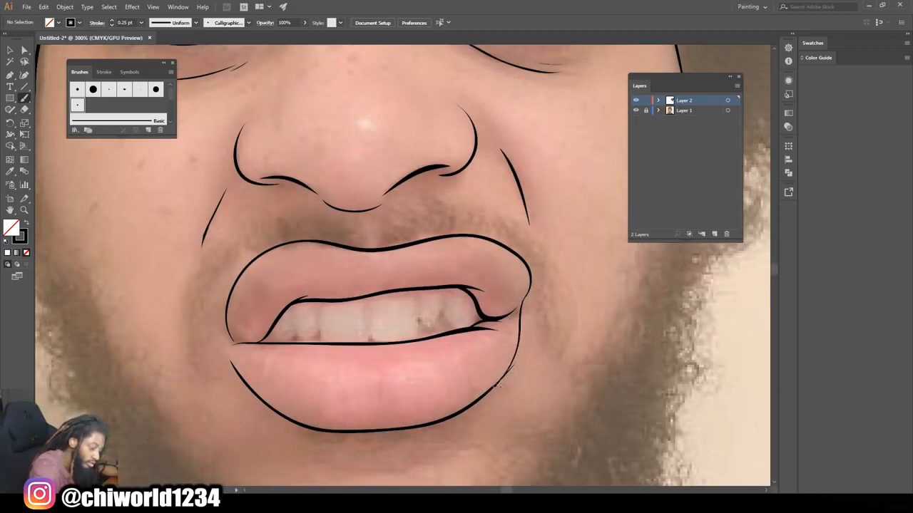
left_click_drag(521, 326, 532, 286)
key("ctrl+equal")
left_click_drag(458, 299, 542, 299)
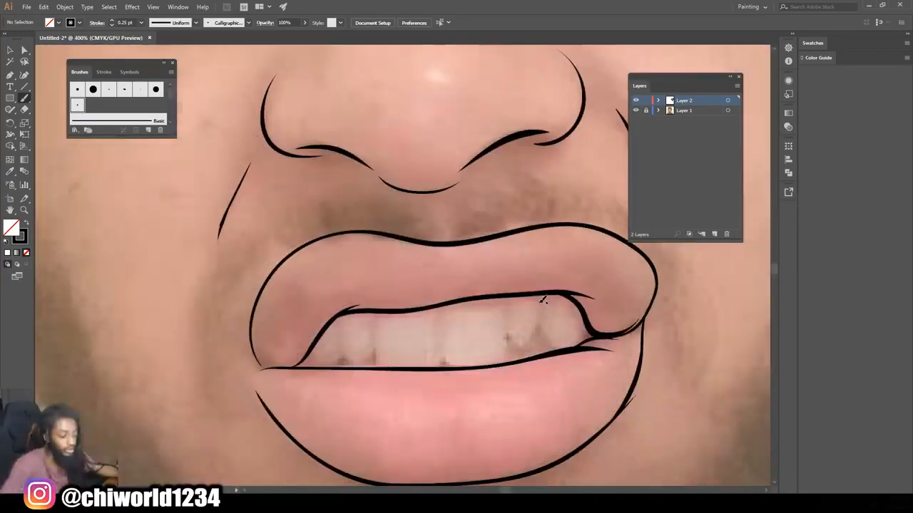
left_click_drag(268, 408, 255, 350)
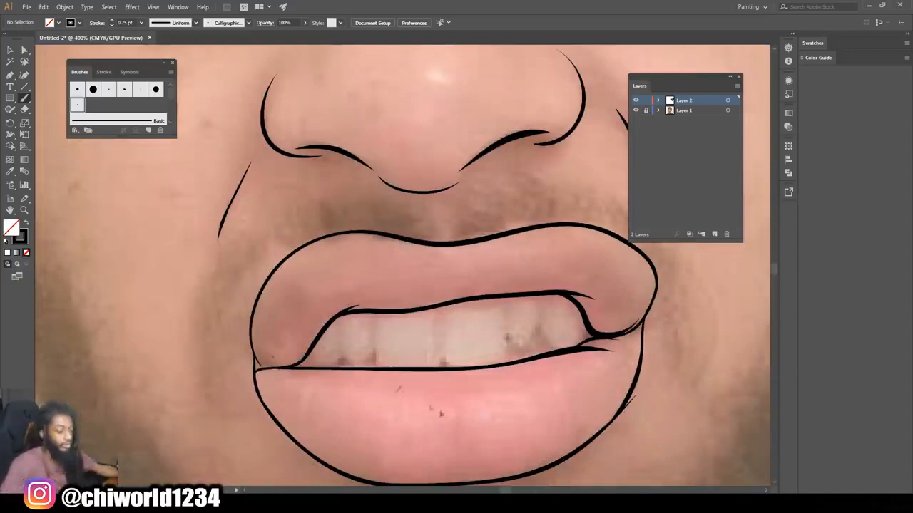
- Paint a row of short 0.25 pt hairs directly beneath the lower lip
key("ctrl+minus")
key("ctrl+minus")
key("ctrl+minus")
scroll(454, 394, "down", 2)
key("ctrl+equal")
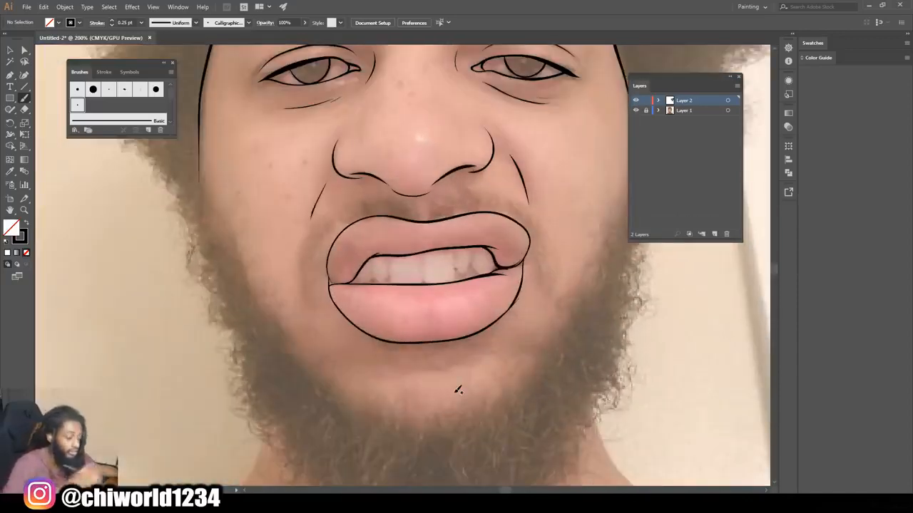
mouse_move(485, 331)
left_mouse_down()
mouse_move(451, 348)
mouse_move(391, 348)
left_mouse_up()
- Paint the left-hand half of the moustache with fine 0.25 pt hairs, from beneath the nose down beside the mouth corner
mouse_move(425, 214)
left_mouse_down()
mouse_move(407, 194)
mouse_move(392, 196)
left_mouse_up()
left_click_drag(381, 214, 394, 199)
left_click_drag(374, 215, 382, 201)
left_click_drag(365, 216, 373, 199)
left_click_drag(355, 217, 365, 202)
left_click_drag(349, 220, 357, 204)
mouse_move(339, 225)
left_mouse_down()
mouse_move(353, 208)
mouse_move(346, 214)
left_mouse_up()
left_click_drag(328, 232, 335, 221)
left_click_drag(317, 239, 325, 228)
left_click_drag(308, 257, 320, 232)
left_click_drag(306, 269, 310, 250)
left_click_drag(304, 283, 306, 259)
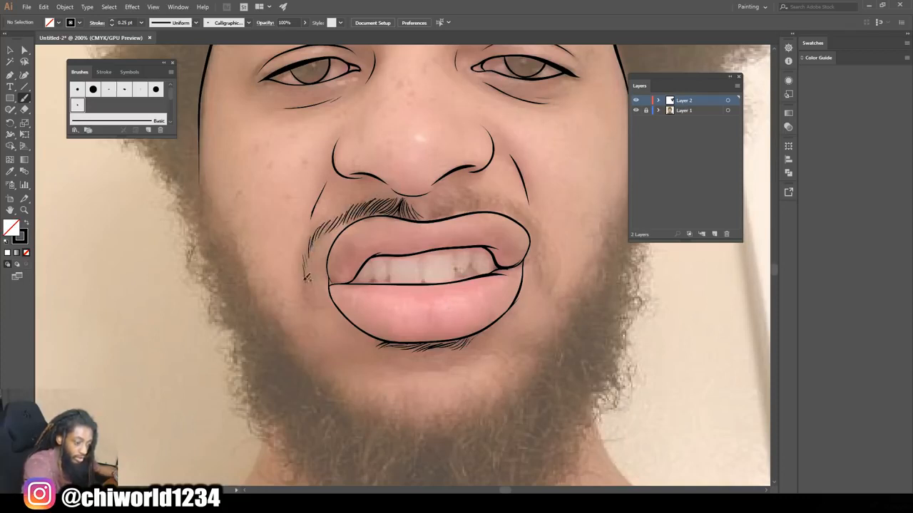
- Paint the right-hand half of the moustache with 0.25 pt hairs and thicken the left-hand half near the centre
mouse_move(538, 284)
left_mouse_down()
mouse_move(539, 239)
mouse_move(525, 210)
left_mouse_up()
mouse_move(537, 241)
left_mouse_down()
mouse_move(524, 208)
mouse_move(505, 193)
left_mouse_up()
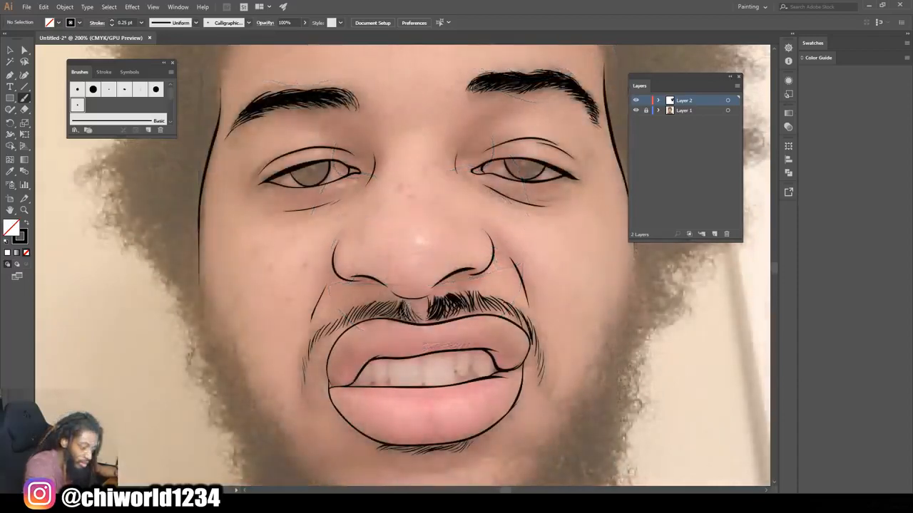
mouse_move(408, 318)
left_mouse_down()
mouse_move(397, 300)
mouse_move(381, 296)
mouse_move(352, 308)
left_mouse_up()
- Paint a thick black band around the hairline from temple to temple with a 7 pt stroke
key("ctrl+minus")
key("ctrl+minus")
key("ctrl+minus")
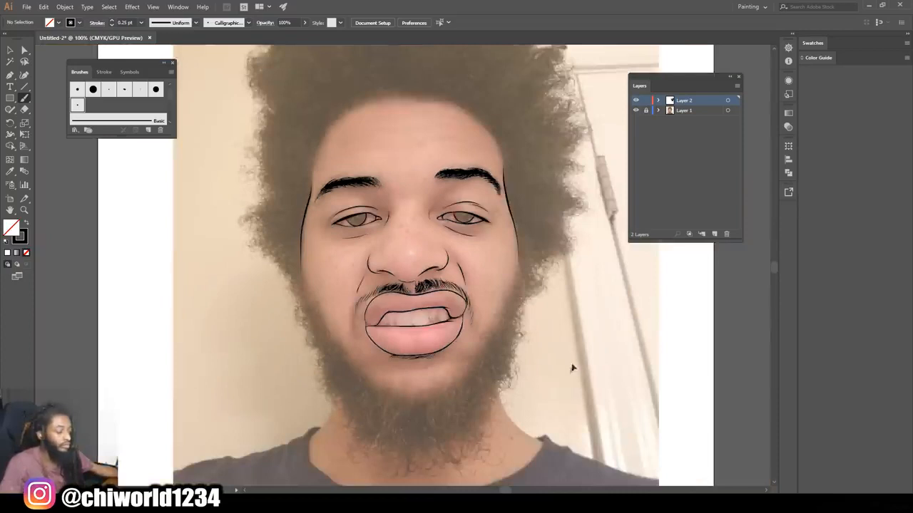
scroll(535, 359, "up", 2)
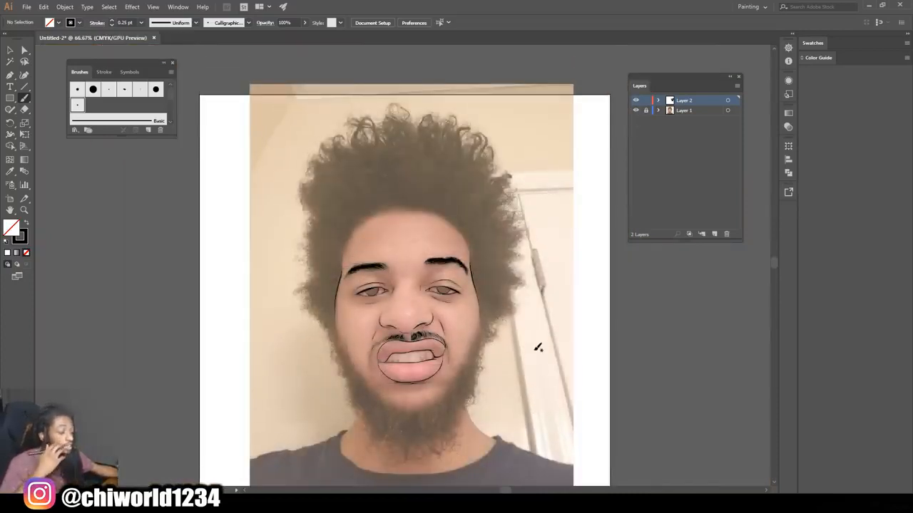
scroll(538, 347, "up", 1)
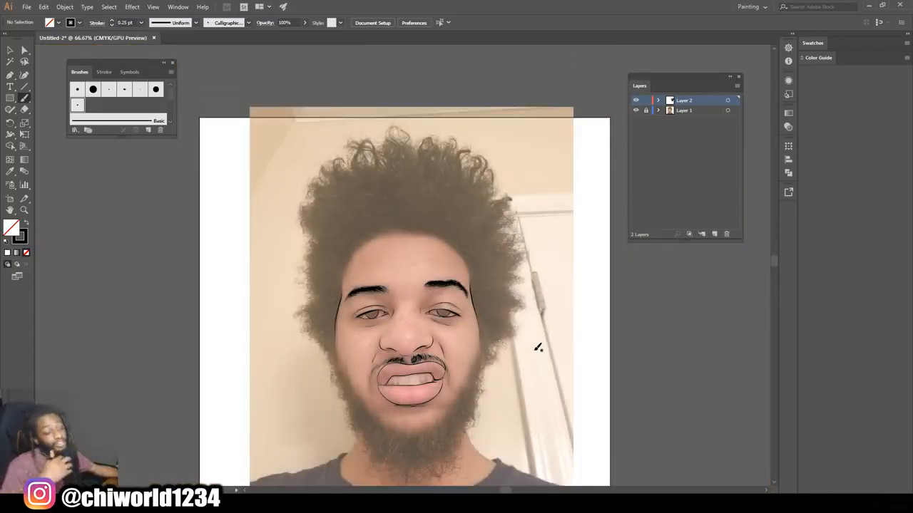
left_click(141, 22)
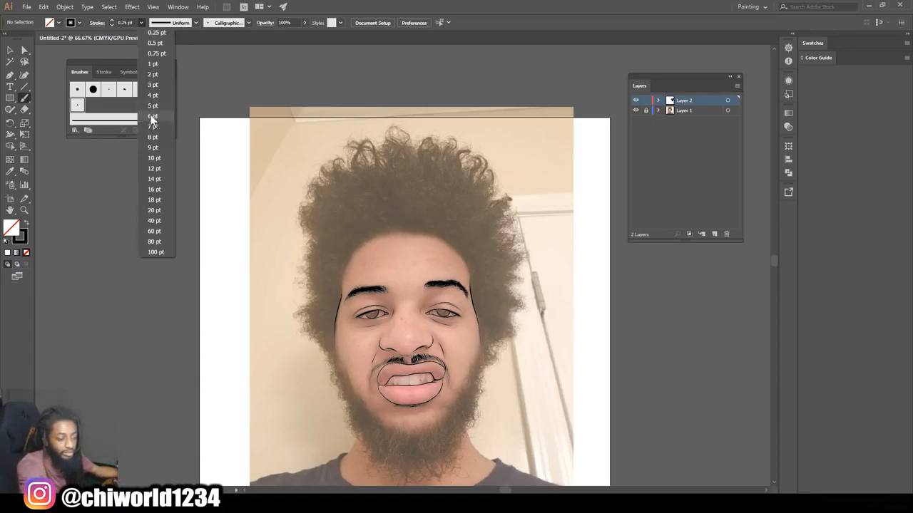
left_click(153, 127)
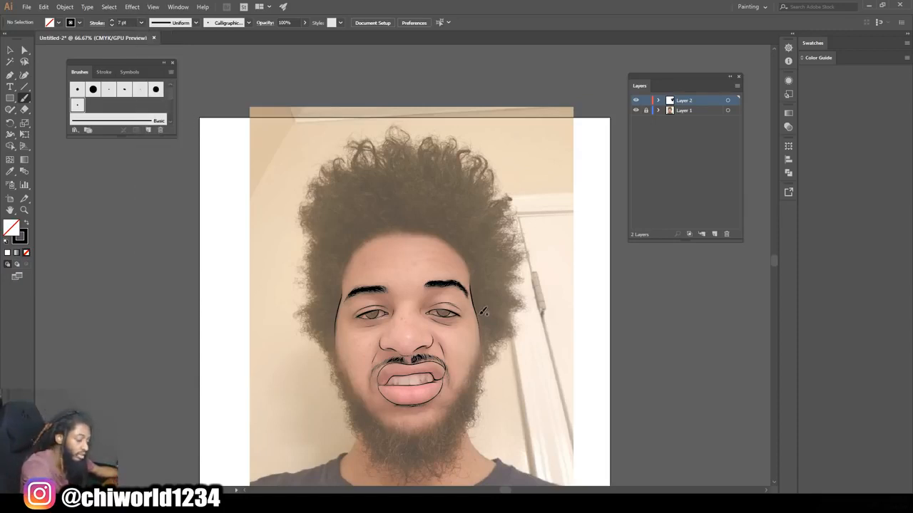
mouse_move(490, 312)
left_mouse_down()
mouse_move(492, 258)
mouse_move(469, 219)
mouse_move(416, 196)
mouse_move(383, 199)
mouse_move(339, 234)
mouse_move(327, 299)
mouse_move(331, 345)
mouse_move(344, 254)
left_mouse_up()
mouse_move(387, 223)
left_mouse_down()
mouse_move(461, 242)
mouse_move(476, 263)
mouse_move(488, 335)
mouse_move(481, 251)
mouse_move(451, 224)
mouse_move(385, 214)
mouse_move(343, 246)
mouse_move(381, 217)
mouse_move(439, 218)
mouse_move(381, 213)
left_mouse_up()
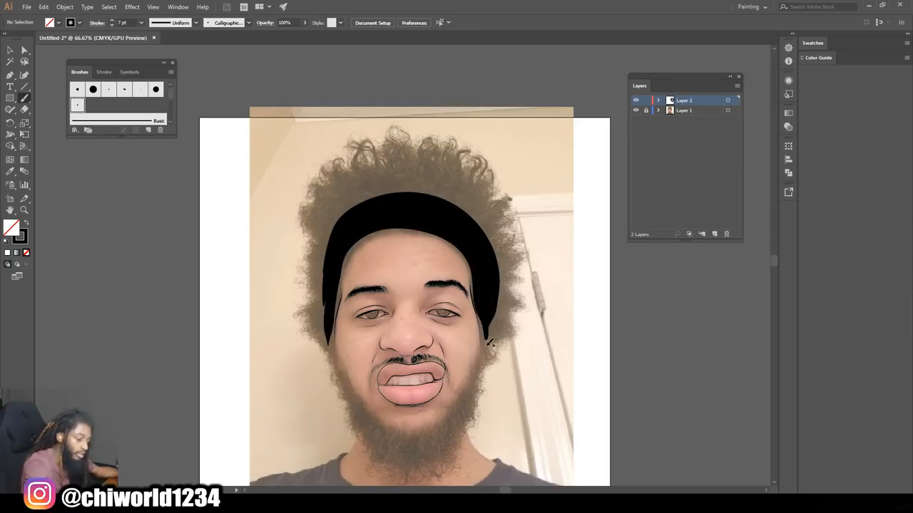
- Build the black hair mass outward over the photo's hair with 7 pt strokes, giving it a wavy, spiky outer edge
mouse_move(490, 329)
left_mouse_down()
mouse_move(509, 257)
mouse_move(495, 251)
mouse_move(495, 208)
mouse_move(474, 217)
mouse_move(482, 182)
left_mouse_up()
mouse_move(468, 216)
left_mouse_down()
mouse_move(457, 168)
mouse_move(461, 204)
mouse_move(422, 162)
mouse_move(407, 177)
mouse_move(343, 181)
mouse_move(317, 208)
mouse_move(316, 286)
mouse_move(328, 339)
left_mouse_up()
mouse_move(336, 260)
left_mouse_down()
mouse_move(336, 209)
mouse_move(363, 187)
mouse_move(417, 179)
mouse_move(452, 194)
left_mouse_up()
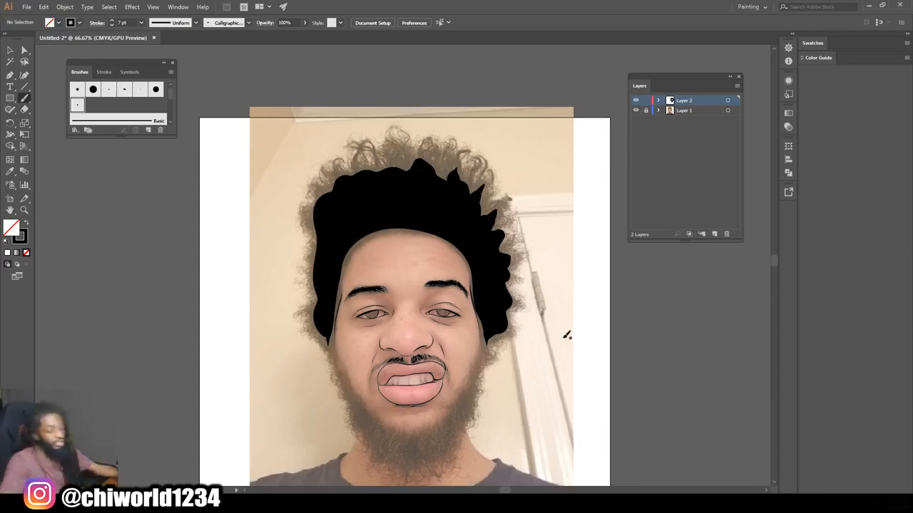
- Paint the beard's base along the jawline with 7 pt strokes, running from both sideburns down to the chin
key("ctrl+minus")
key("ctrl+equal")
key("ctrl+equal")
key("ctrl+equal")
scroll(547, 315, "down", 4)
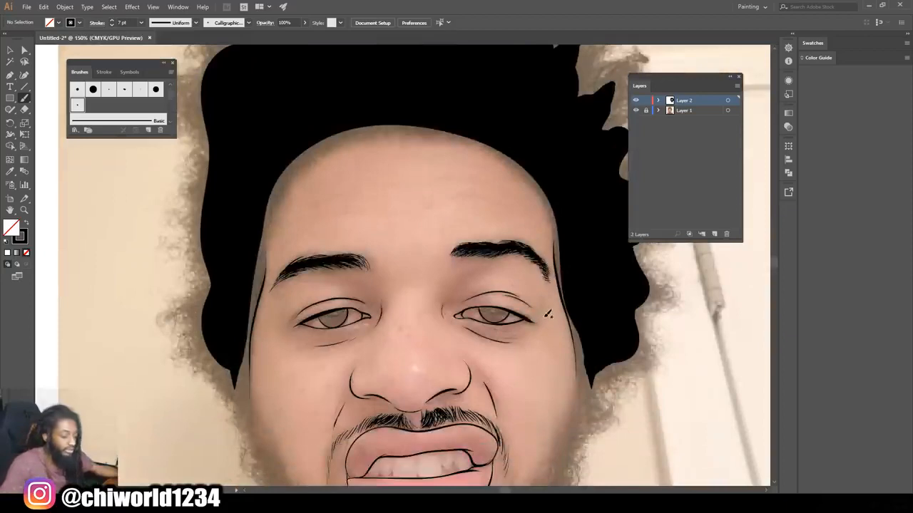
key("ctrl+minus")
mouse_move(511, 211)
left_mouse_down()
mouse_move(518, 281)
mouse_move(472, 381)
mouse_move(417, 424)
mouse_move(366, 417)
left_mouse_up()
mouse_move(282, 237)
left_mouse_down()
mouse_move(298, 302)
mouse_move(345, 393)
mouse_move(389, 424)
left_mouse_up()
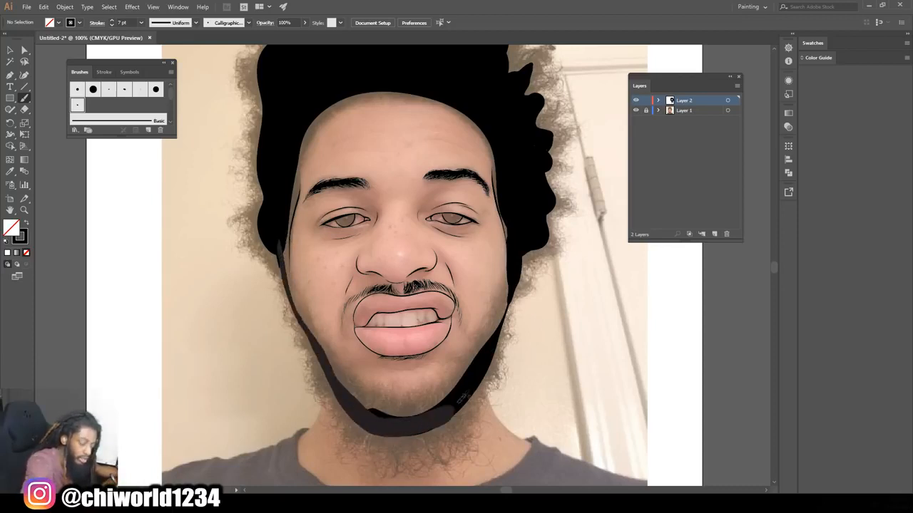
- Thicken and fill the beard band with 7 pt strokes across the chin and up both sides to the sideburns
mouse_move(497, 343)
left_mouse_down()
mouse_move(461, 413)
mouse_move(428, 429)
mouse_move(387, 433)
mouse_move(354, 412)
left_mouse_up()
mouse_move(335, 367)
left_mouse_down()
mouse_move(374, 406)
mouse_move(420, 410)
mouse_move(472, 377)
left_mouse_up()
mouse_move(517, 261)
left_mouse_down()
mouse_move(499, 347)
mouse_move(467, 389)
left_mouse_up()
left_click_drag(517, 261, 478, 366)
left_click_drag(513, 245, 499, 183)
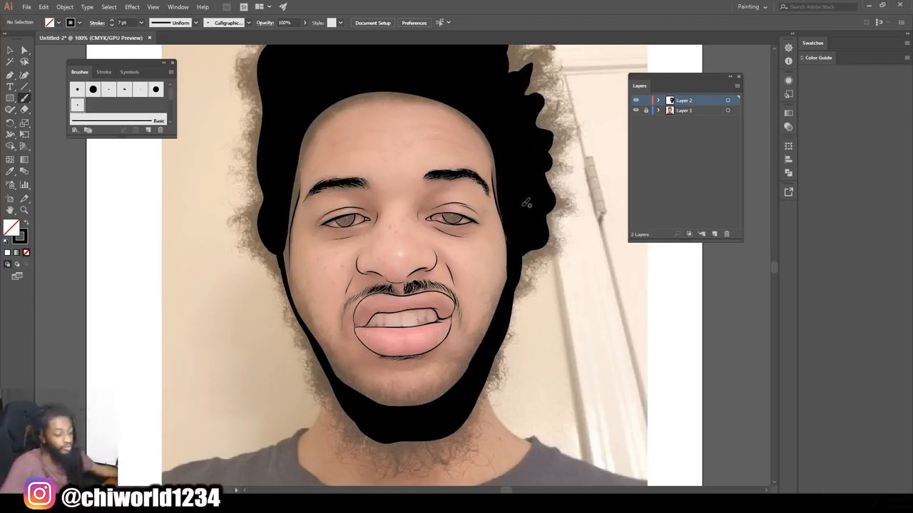
mouse_move(380, 430)
left_mouse_down()
mouse_move(349, 410)
mouse_move(327, 368)
mouse_move(361, 397)
mouse_move(319, 350)
left_mouse_up()
mouse_move(346, 385)
left_mouse_down()
mouse_move(280, 263)
mouse_move(284, 189)
left_mouse_up()
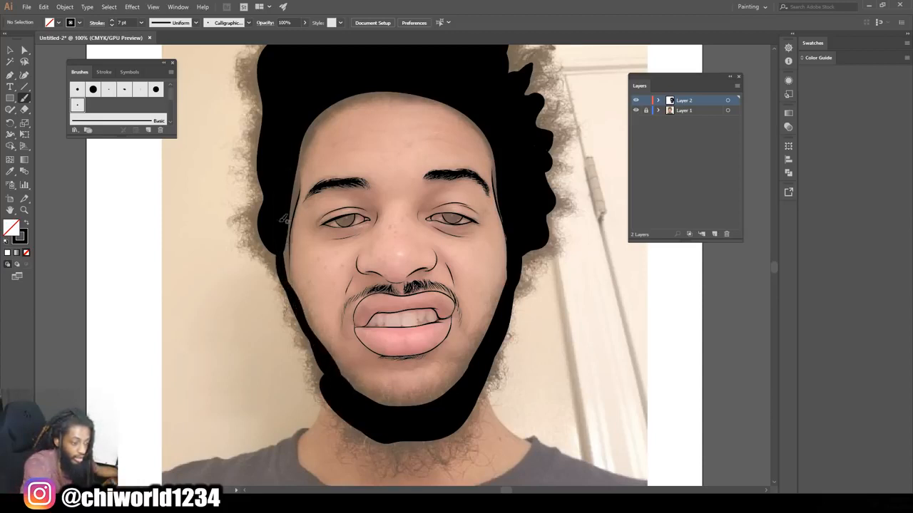
- Extend the hair mass along its left-hand side and crown with rounded 7 pt lobes
scroll(292, 225, "up", 2)
mouse_move(286, 315)
left_mouse_down()
mouse_move(306, 212)
mouse_move(338, 177)
mouse_move(411, 169)
mouse_move(485, 194)
left_mouse_up()
scroll(516, 236, "up", 1)
scroll(501, 235, "up", 2)
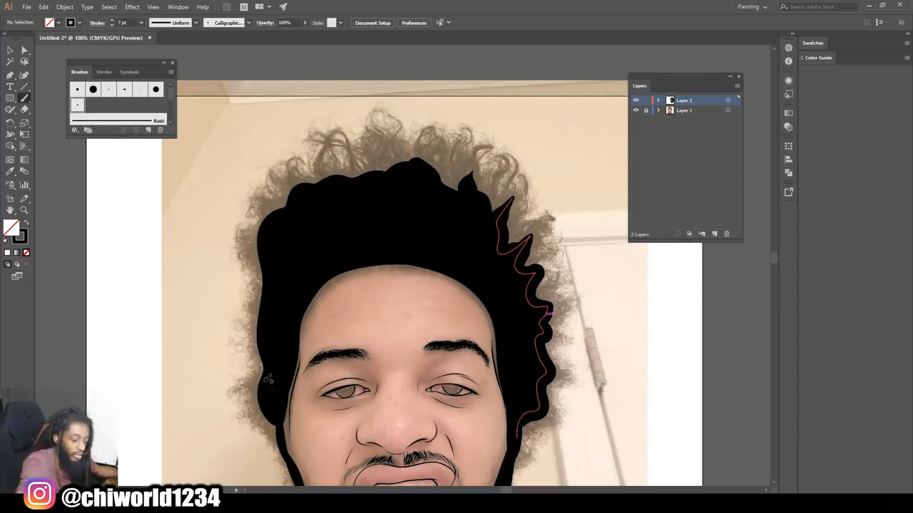
mouse_move(279, 434)
left_mouse_down()
mouse_move(261, 395)
mouse_move(275, 345)
mouse_move(272, 359)
mouse_move(264, 320)
mouse_move(281, 287)
mouse_move(267, 276)
mouse_move(262, 244)
mouse_move(308, 196)
mouse_move(394, 158)
mouse_move(400, 172)
mouse_move(436, 157)
mouse_move(446, 186)
mouse_move(476, 171)
mouse_move(480, 197)
mouse_move(508, 200)
mouse_move(500, 216)
mouse_move(516, 236)
mouse_move(517, 264)
left_mouse_up()
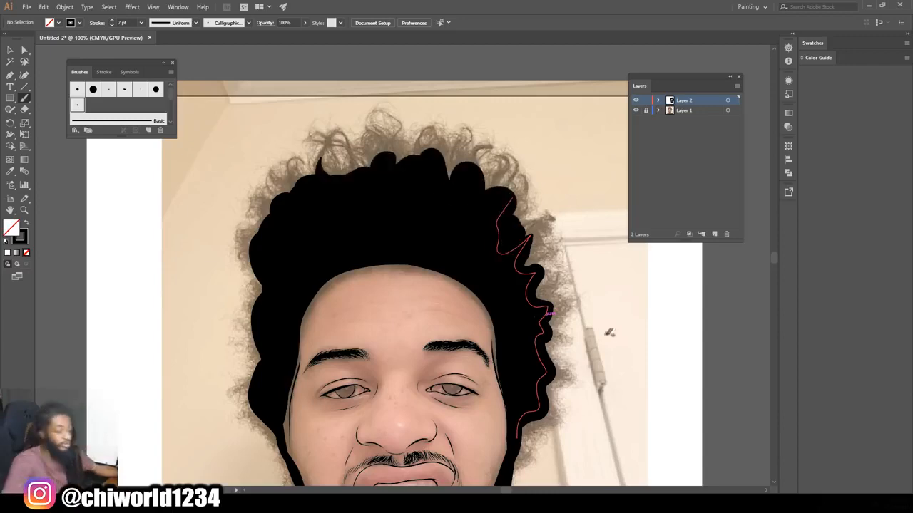
- Paint loose curly hairs with a 1 pt stroke hanging from the middle of the beard's lower edge
scroll(609, 332, "down", 3)
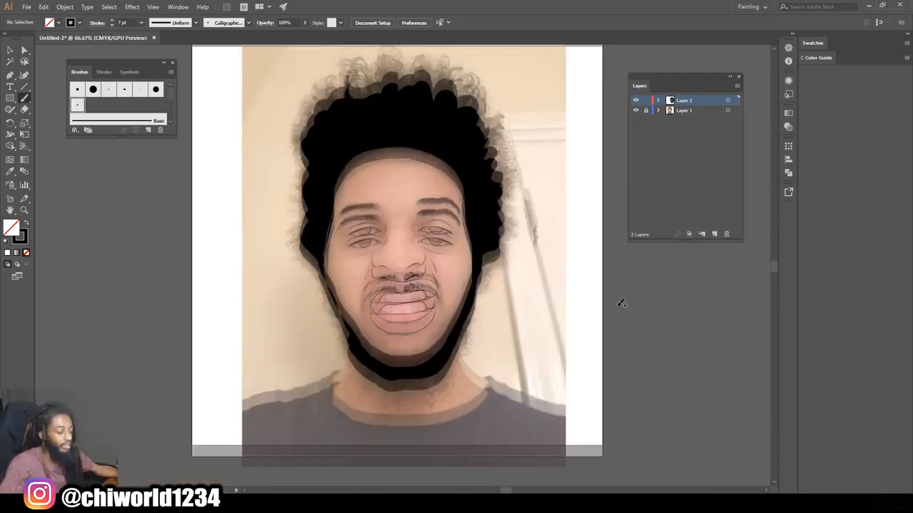
scroll(621, 303, "up", 1)
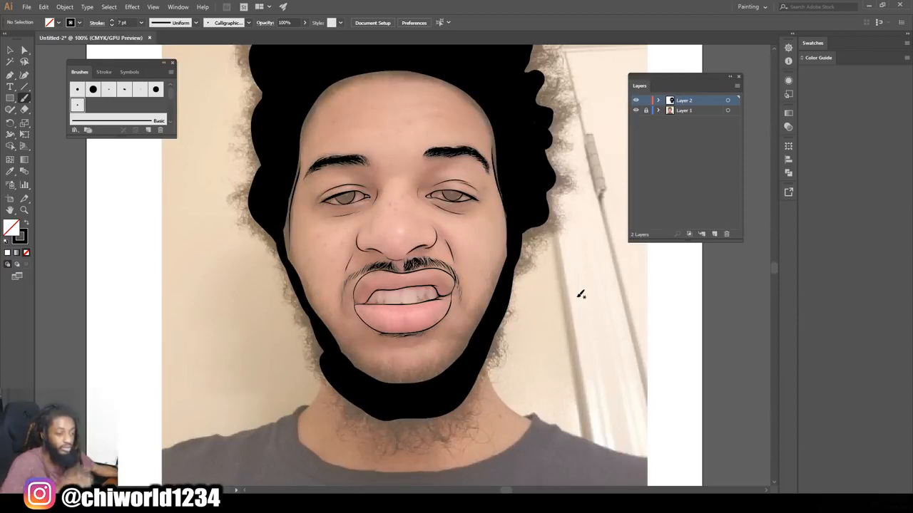
left_click(141, 22)
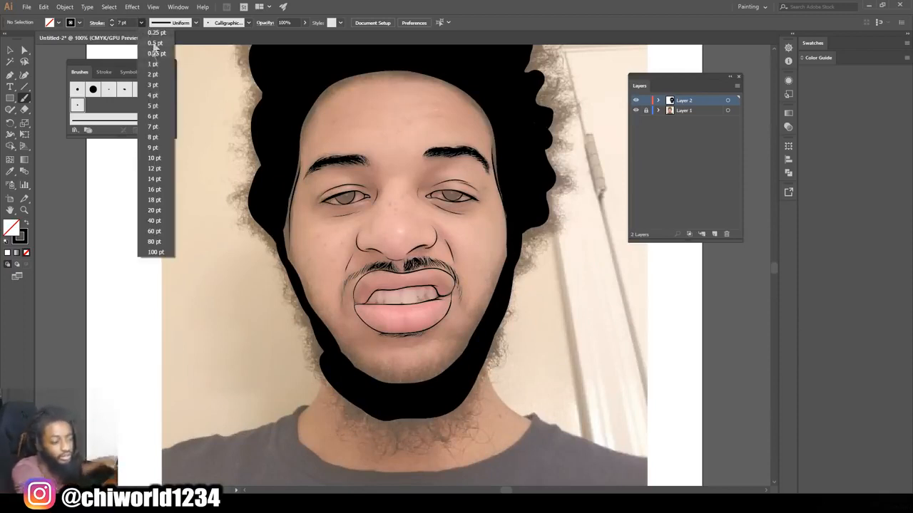
left_click(152, 65)
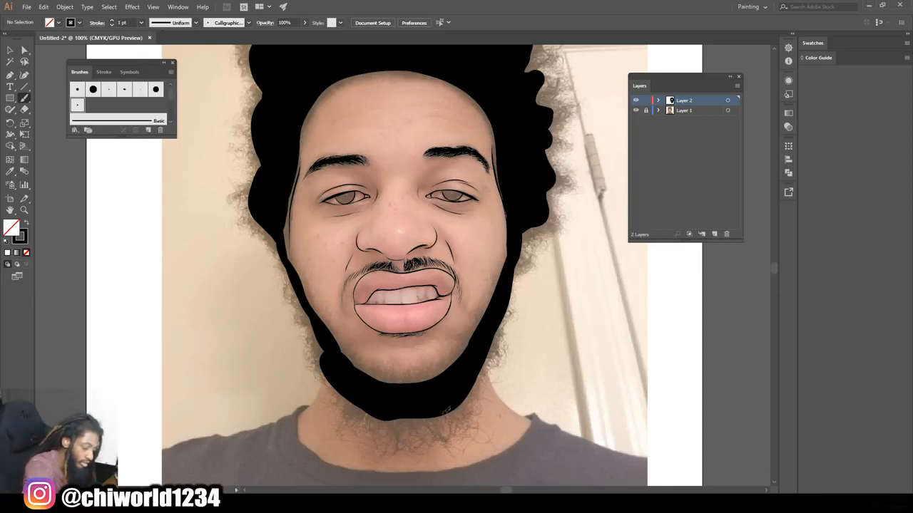
left_click_drag(438, 435, 462, 430)
mouse_move(439, 394)
left_mouse_down()
mouse_move(428, 439)
mouse_move(396, 437)
left_mouse_up()
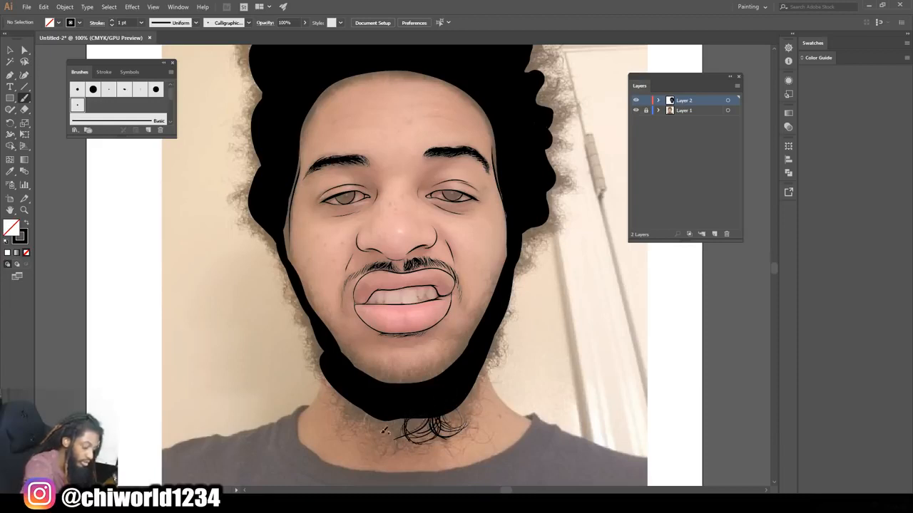
left_click_drag(421, 411, 380, 448)
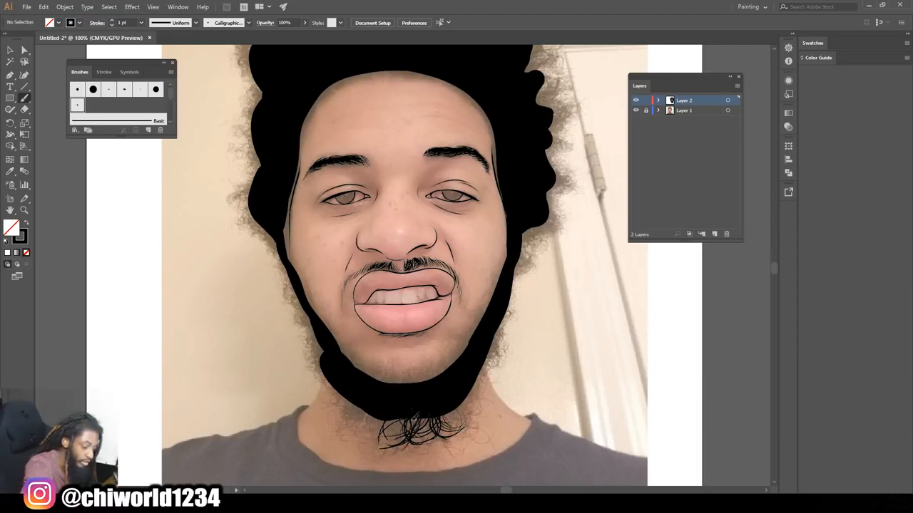
- Add more 1 pt curls beneath the chin, spreading the loose hairs towards the right-hand side of the neck
left_click_drag(432, 417, 466, 441)
left_click_drag(434, 419, 463, 453)
left_click_drag(441, 412, 475, 438)
left_click_drag(455, 408, 463, 434)
mouse_move(451, 410)
left_mouse_down()
mouse_move(450, 429)
mouse_move(385, 454)
left_mouse_up()
left_click_drag(391, 419, 377, 444)
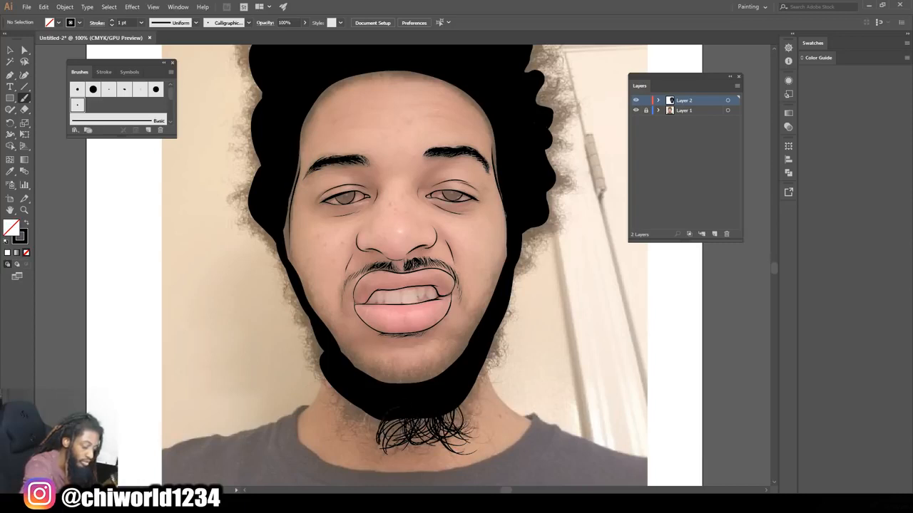
left_click_drag(414, 412, 442, 446)
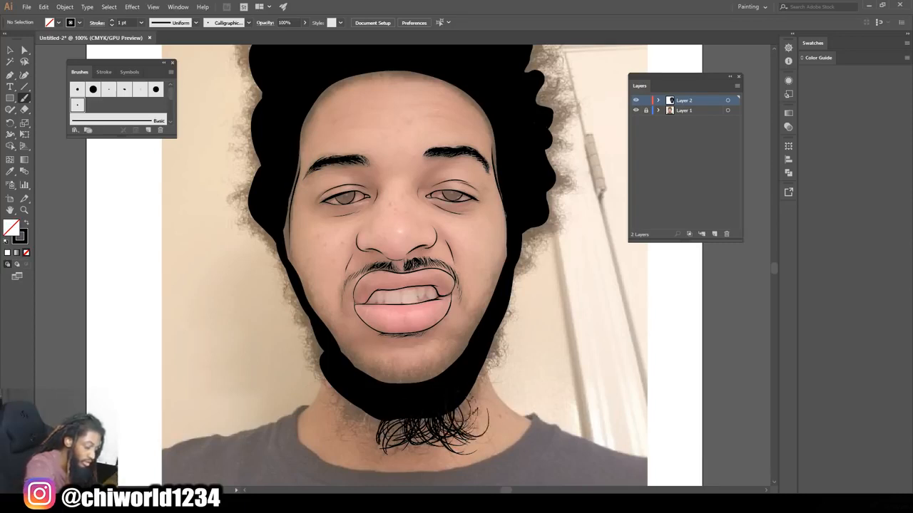
- Continue the loose 1 pt curls along the beard's lower left-hand edge over the neck
mouse_move(440, 416)
left_mouse_down()
mouse_move(426, 431)
mouse_move(374, 438)
left_mouse_up()
mouse_move(378, 419)
left_mouse_down()
mouse_move(362, 430)
mouse_move(386, 458)
left_mouse_up()
left_click_drag(365, 428, 381, 450)
left_click_drag(355, 420, 378, 425)
mouse_move(350, 405)
left_mouse_down()
mouse_move(336, 416)
mouse_move(343, 423)
left_mouse_up()
mouse_move(374, 393)
left_mouse_down()
mouse_move(348, 423)
mouse_move(341, 412)
mouse_move(377, 411)
mouse_move(360, 420)
left_mouse_up()
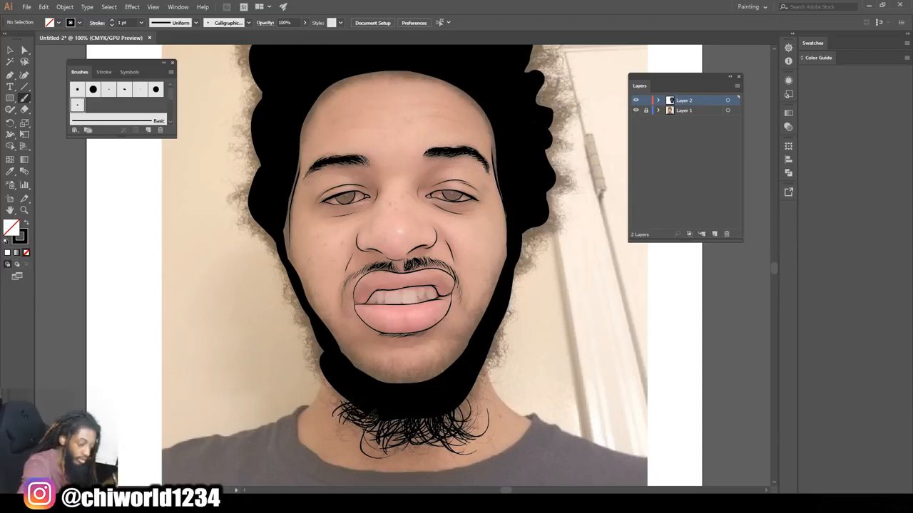
- Fill in the beard's lower right-hand edge with short, dense 1 pt curls from beneath the chin towards the jaw
key("ctrl+minus")
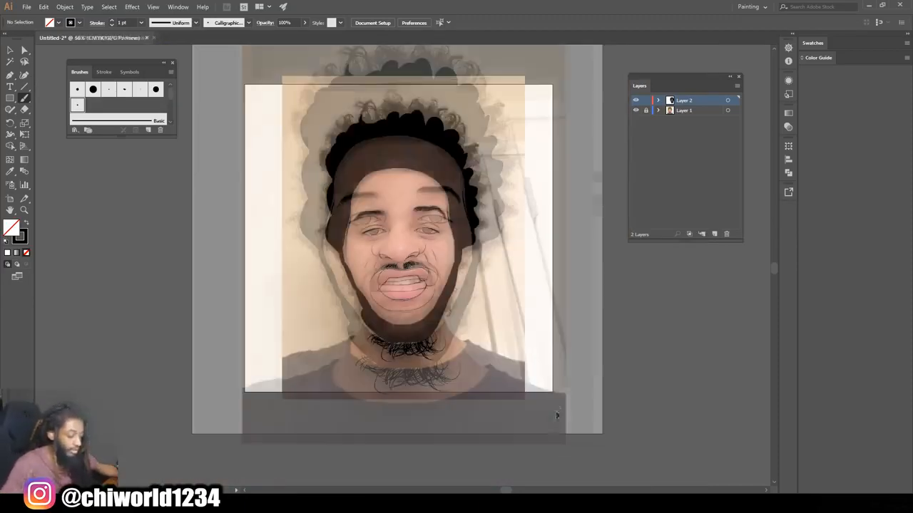
key("ctrl+plus")
key("ctrl+plus")
scroll(454, 371, "down", 5)
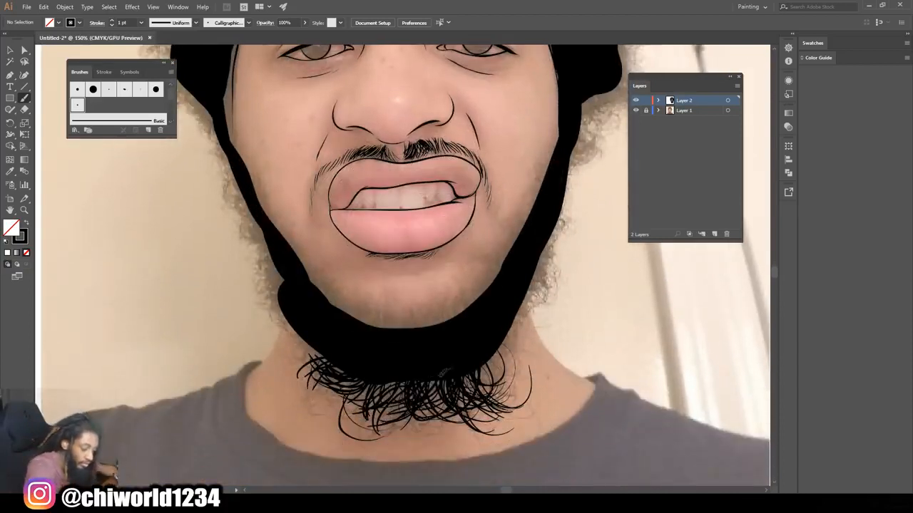
mouse_move(456, 376)
left_mouse_down()
mouse_move(476, 400)
mouse_move(442, 395)
mouse_move(456, 397)
left_mouse_up()
mouse_move(450, 366)
left_mouse_down()
mouse_move(450, 389)
mouse_move(468, 400)
left_mouse_up()
mouse_move(462, 358)
left_mouse_down()
mouse_move(464, 381)
mouse_move(480, 392)
left_mouse_up()
mouse_move(463, 366)
left_mouse_down()
mouse_move(489, 387)
mouse_move(500, 377)
left_mouse_up()
mouse_move(476, 348)
left_mouse_down()
mouse_move(502, 375)
mouse_move(501, 364)
left_mouse_up()
left_click_drag(492, 332, 503, 383)
left_click_drag(512, 348, 495, 369)
left_click_drag(515, 330, 497, 349)
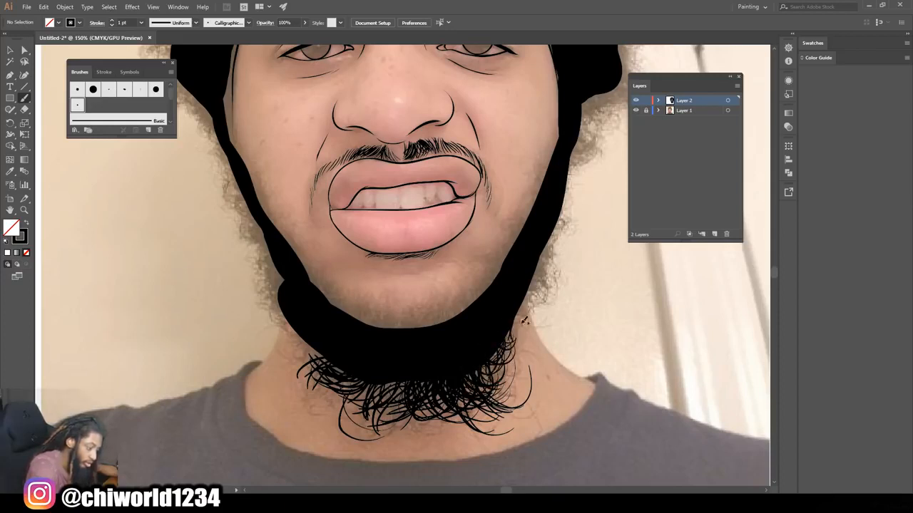
- Carry the 1 pt curls up the right-hand jaw edge and add more hairs to the beard's lower left-hand edge
left_click_drag(528, 320, 509, 347)
left_click_drag(533, 306, 513, 342)
left_click_drag(530, 321, 518, 300)
left_click_drag(488, 361, 489, 345)
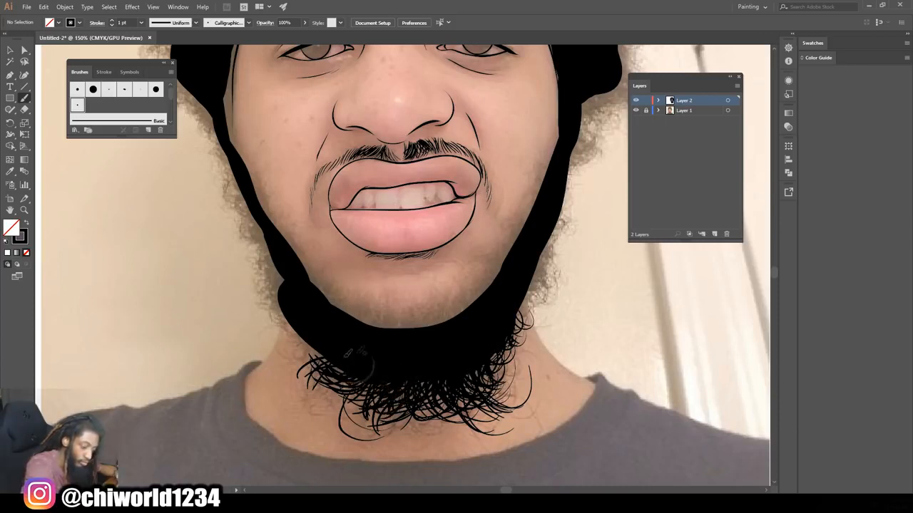
mouse_move(332, 354)
left_mouse_down()
mouse_move(303, 355)
mouse_move(316, 394)
mouse_move(305, 391)
left_mouse_up()
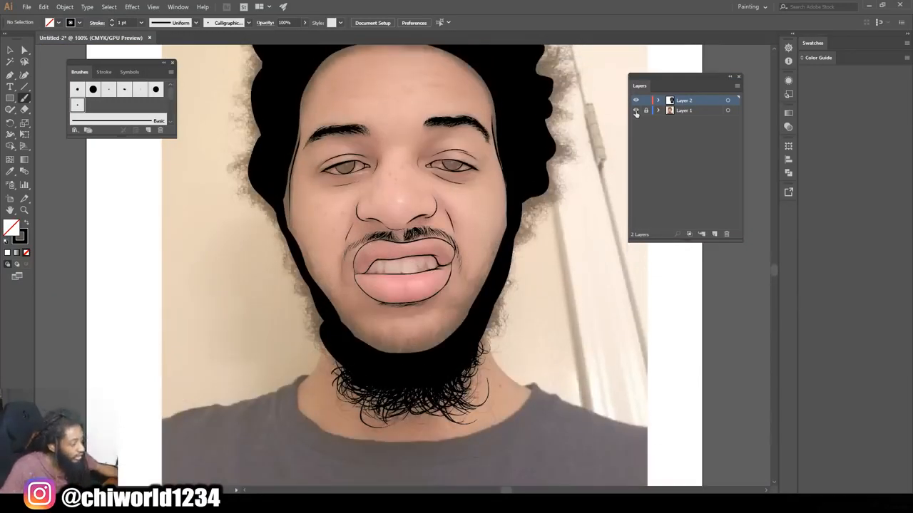
- Temporarily hide Layer 1 to review the line drawing without the photo, and show the layer again
left_click(636, 111)
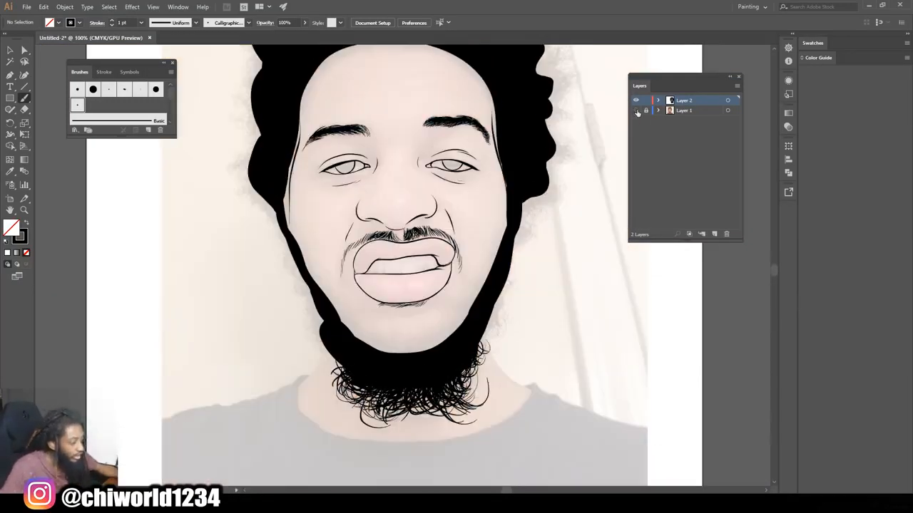
key("ctrl+minus")
key("ctrl+equal")
key("ctrl+equal")
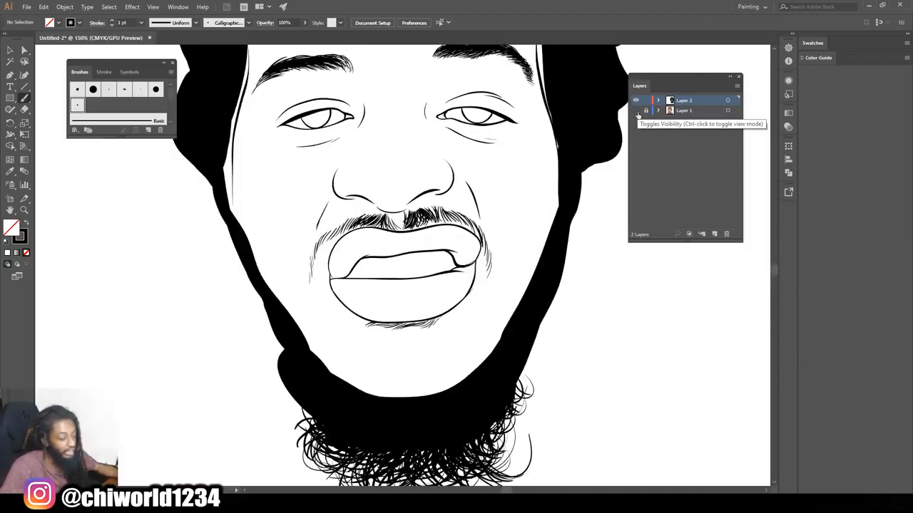
key("ctrl+minus")
key("ctrl+equal")
left_click(637, 112)
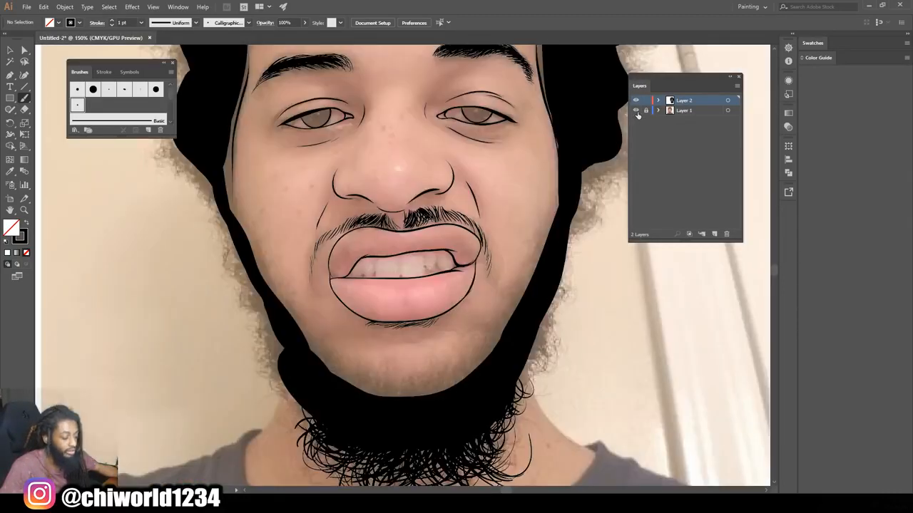
- Paint short hairs along the beard's inner edge with 0.25 pt and 1 pt strokes, from under the chin up the right-hand jaw
left_click(140, 22)
left_click(147, 38)
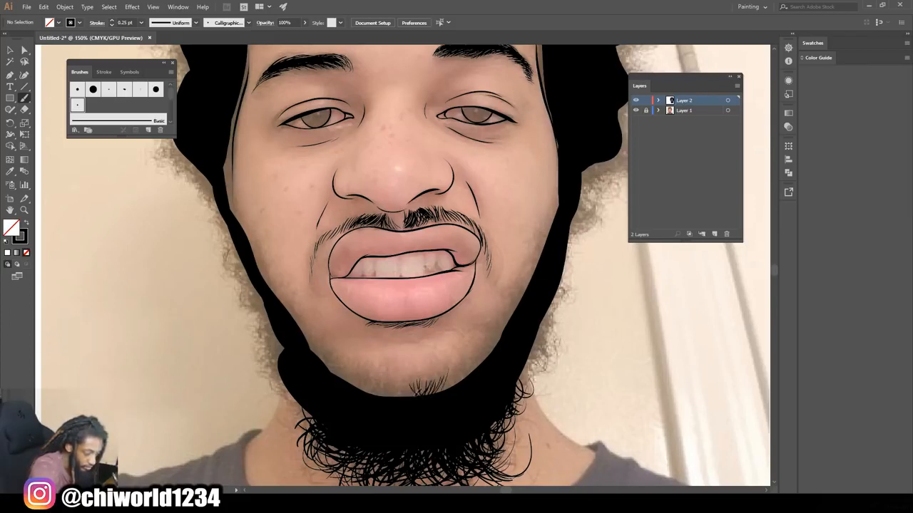
left_click(140, 22)
left_click(146, 64)
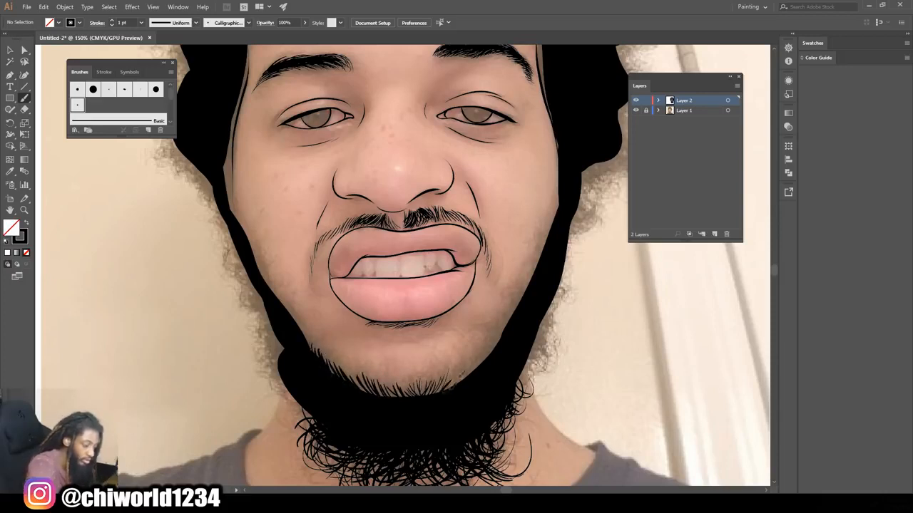
left_click_drag(493, 352, 547, 254)
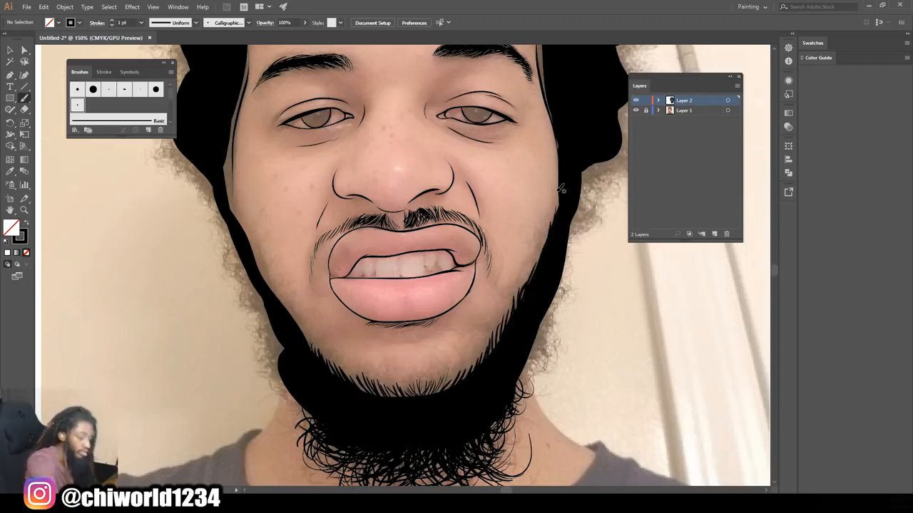
key("ctrl+minus")
key("ctrl+minus")
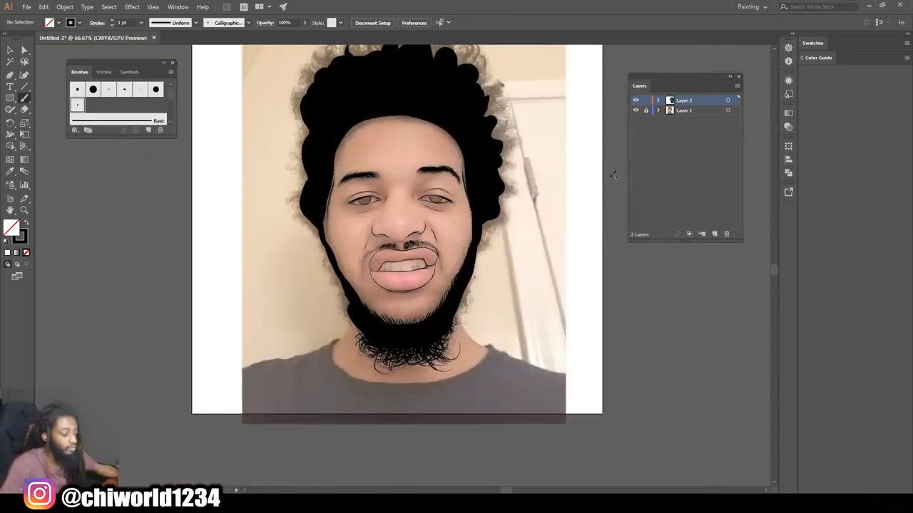
- Add dense 1 pt curls along the beard's outer left-hand edge, from the neck up to the jaw corner
key("ctrl+plus")
scroll(576, 237, "down", 1)
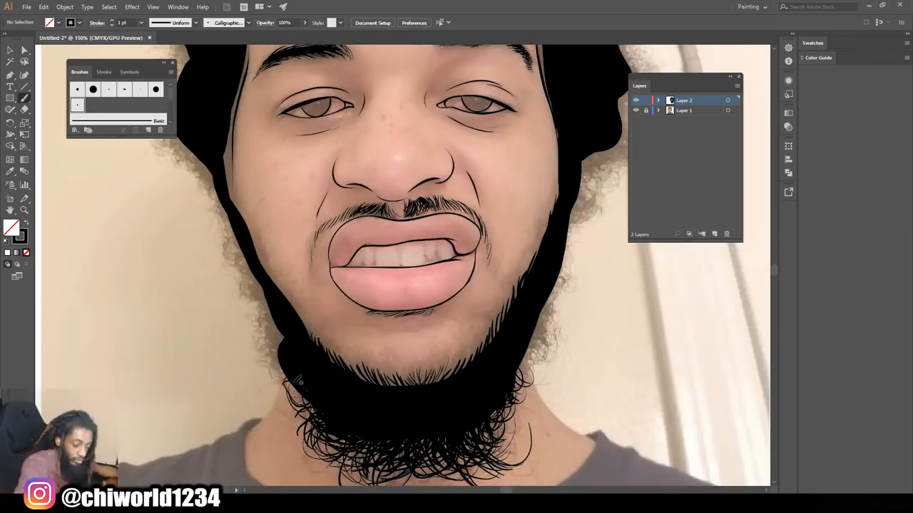
left_click_drag(270, 372, 281, 358)
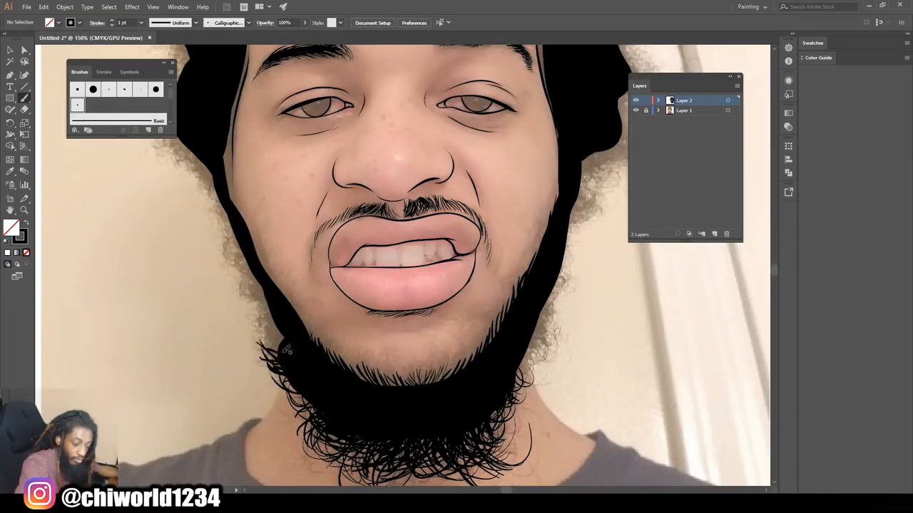
left_click_drag(275, 344, 253, 329)
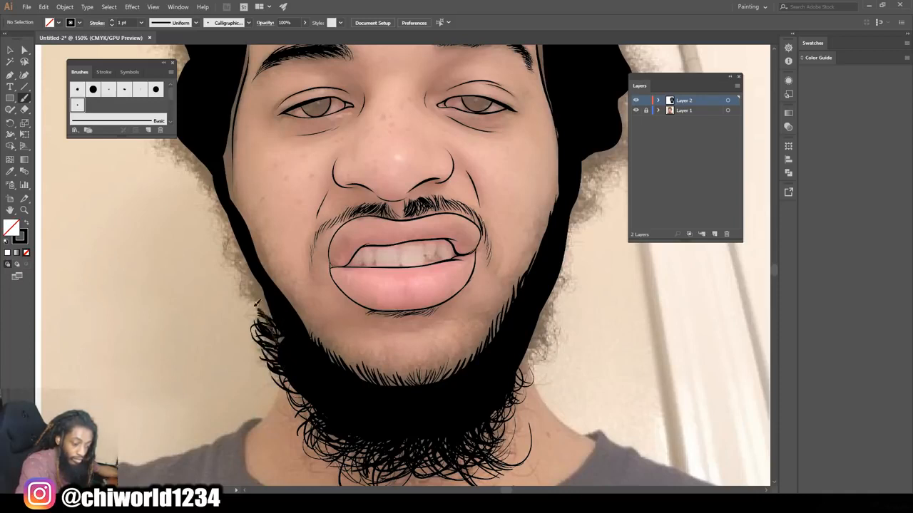
left_click_drag(282, 341, 262, 313)
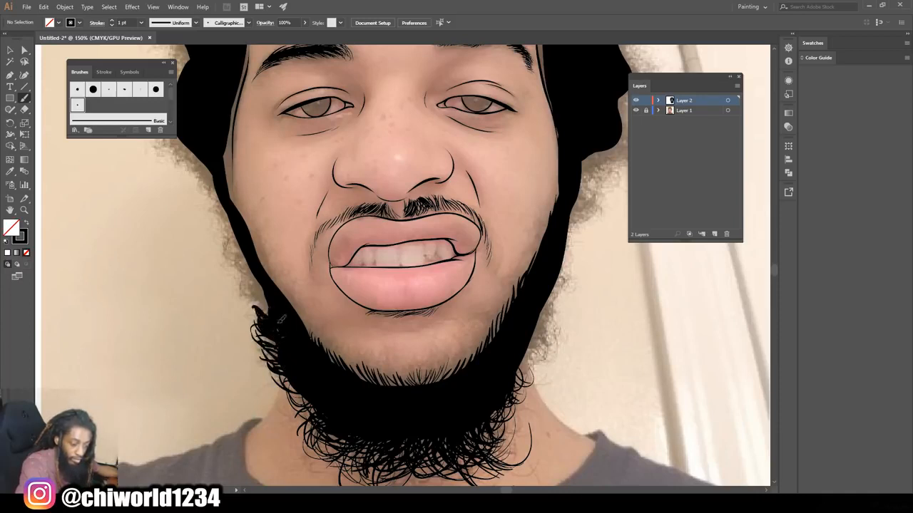
- Carry the 1 pt curls up the outer left-hand sideburn to just below the hair
mouse_move(269, 308)
left_mouse_down()
mouse_move(240, 283)
mouse_move(241, 259)
mouse_move(225, 242)
left_mouse_up()
left_click_drag(244, 275, 218, 218)
left_click_drag(243, 254, 221, 206)
left_click_drag(264, 276, 256, 267)
left_click_drag(227, 220, 207, 170)
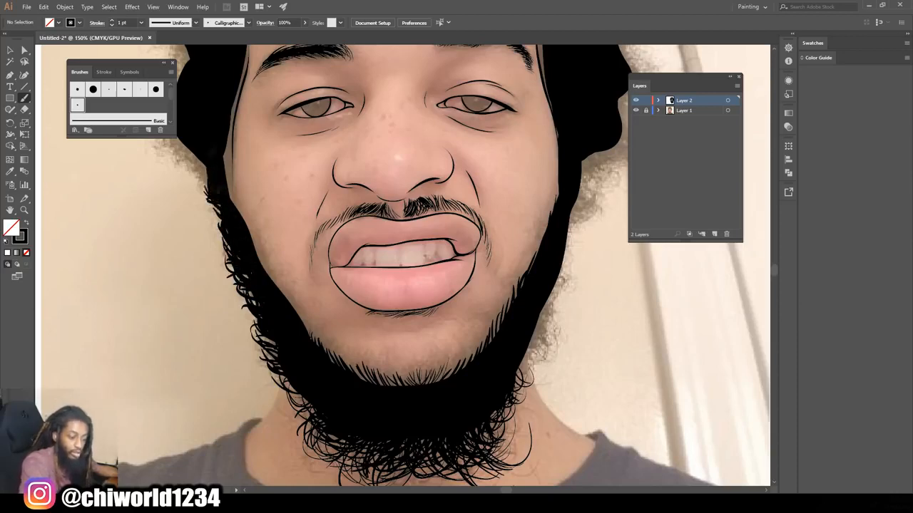
- Temporarily hide Layer 1 to check the new left-hand beard curls without the photo, and show it again
key("ctrl+0")
left_click(636, 110)
key("ctrl+plus")
key("ctrl+plus")
left_click(636, 111)
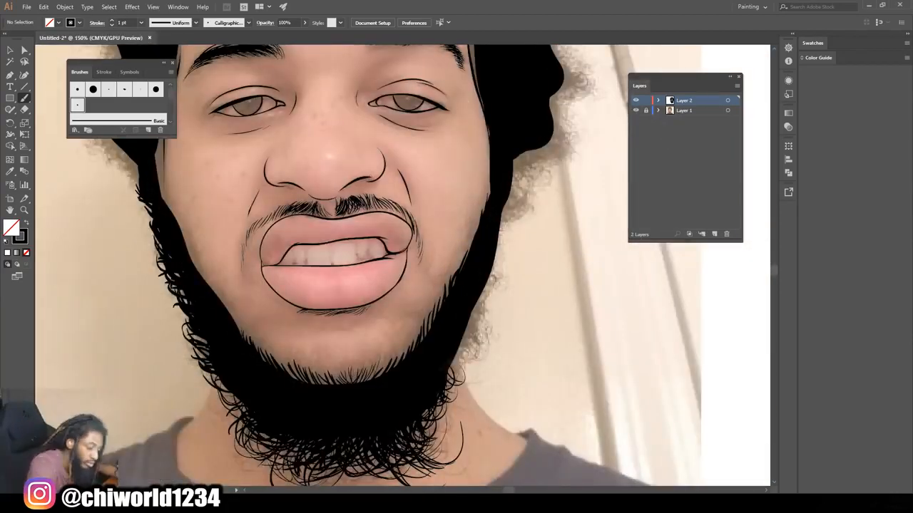
- Paint 1 pt curls along the outer right-hand beard edge, from the jaw up the sideburn to the base of the hair
left_click_drag(460, 351, 506, 272)
left_click_drag(484, 291, 510, 218)
left_click_drag(500, 231, 526, 191)
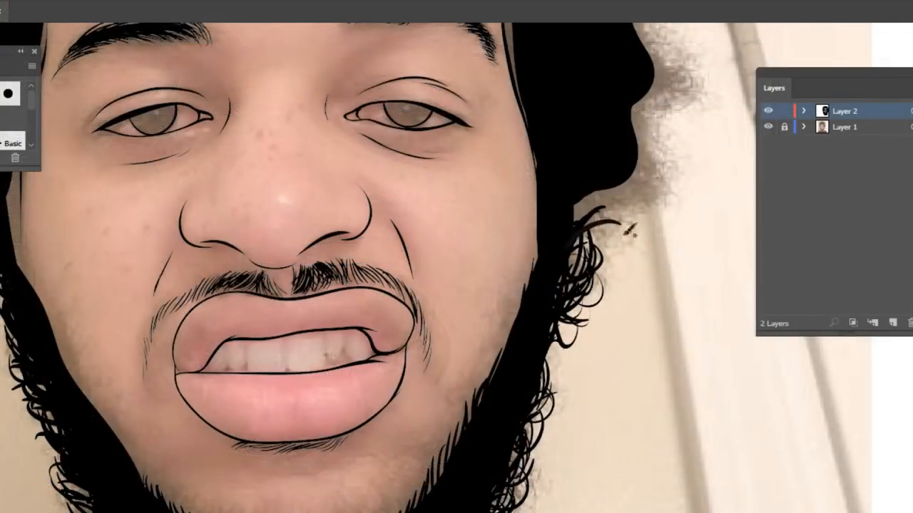
mouse_move(576, 239)
left_mouse_down()
mouse_move(616, 211)
mouse_move(603, 265)
mouse_move(611, 195)
mouse_move(603, 201)
mouse_move(628, 198)
mouse_move(639, 208)
mouse_move(647, 178)
mouse_move(598, 178)
mouse_move(571, 219)
mouse_move(596, 186)
mouse_move(659, 178)
left_mouse_up()
mouse_move(615, 207)
left_mouse_down()
mouse_move(663, 182)
mouse_move(647, 161)
mouse_move(637, 171)
left_mouse_up()
left_click_drag(627, 169, 592, 218)
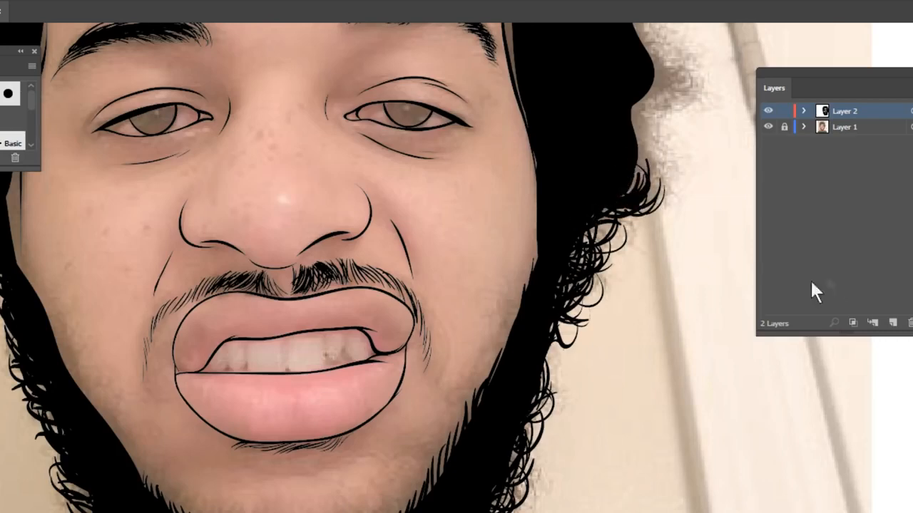
- Hide Layer 1 to examine the whole line drawing with the beard curled on both sides, and show the layer again
key("ctrl+0")
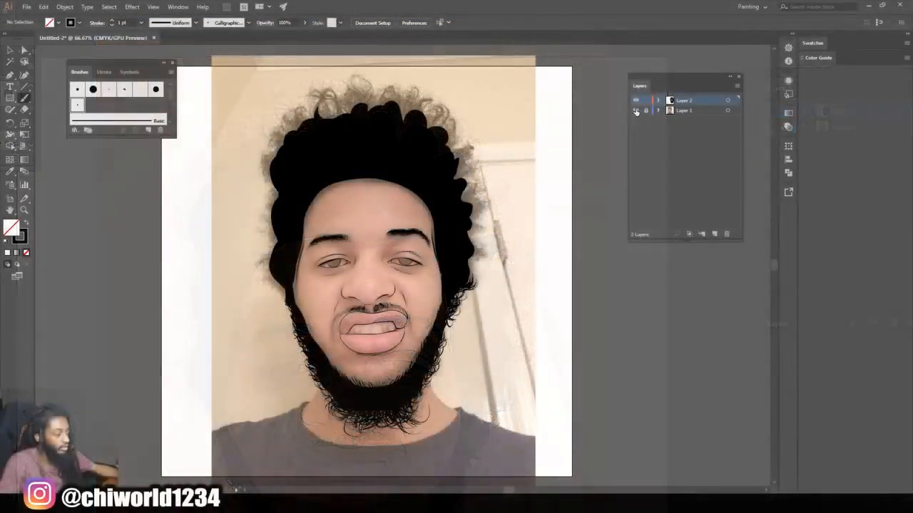
left_click(635, 110)
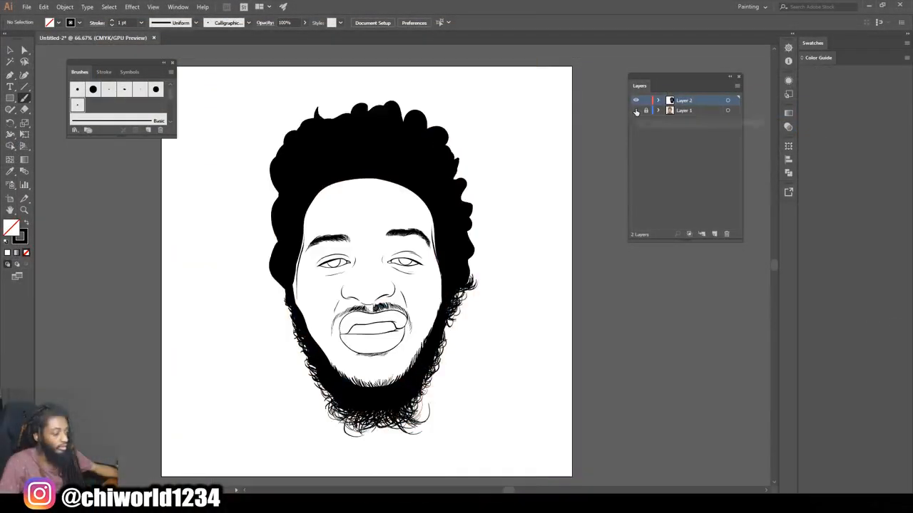
key("ctrl+minus")
key("ctrl+plus")
key("ctrl+plus")
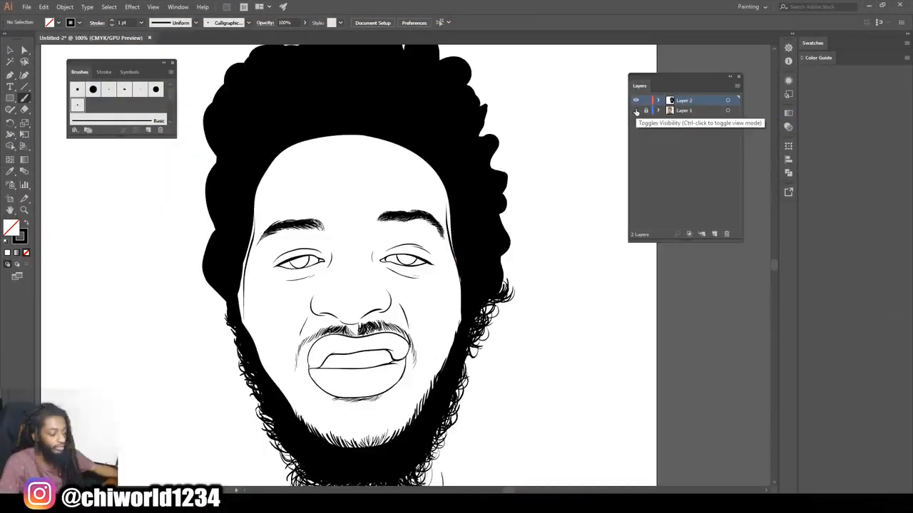
key("ctrl+minus")
key("ctrl+plus")
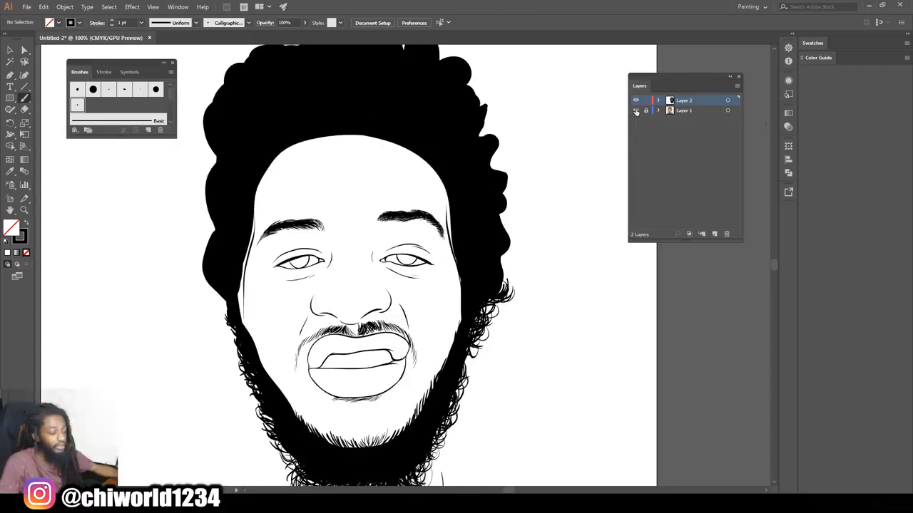
left_click(635, 111)
- Paint 1 pt curls along the hair's left-hand outline, from beside the ear up to the upper curve
scroll(499, 257, "up", 3)
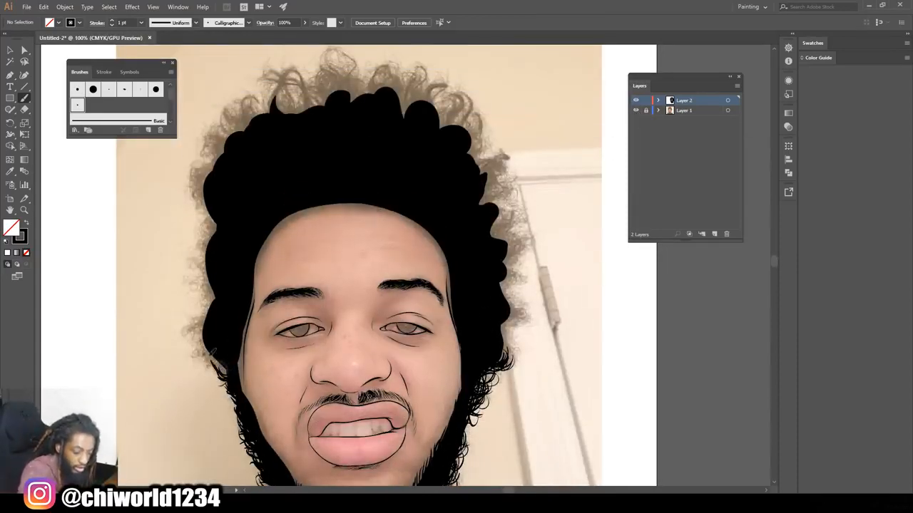
mouse_move(210, 358)
left_mouse_down()
mouse_move(190, 347)
mouse_move(186, 318)
mouse_move(197, 281)
mouse_move(194, 226)
mouse_move(213, 245)
left_mouse_up()
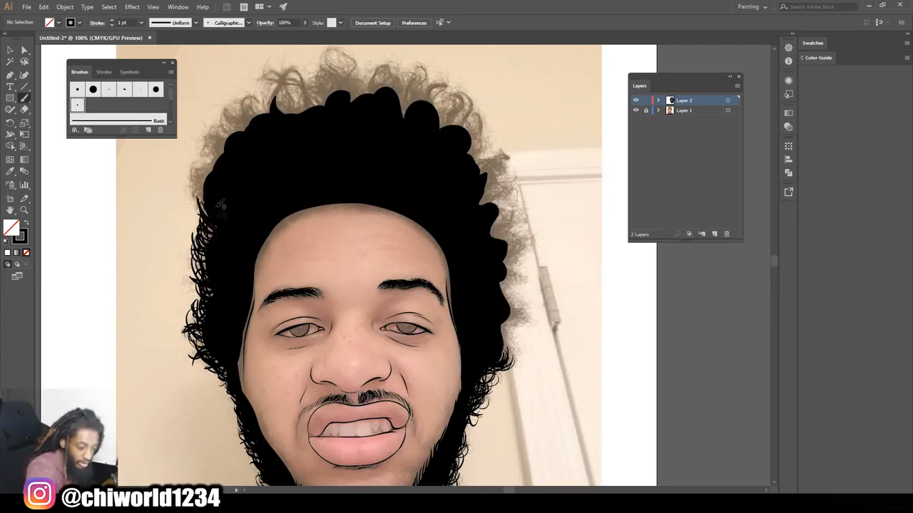
mouse_move(206, 206)
left_mouse_down()
mouse_move(186, 187)
mouse_move(197, 176)
left_mouse_up()
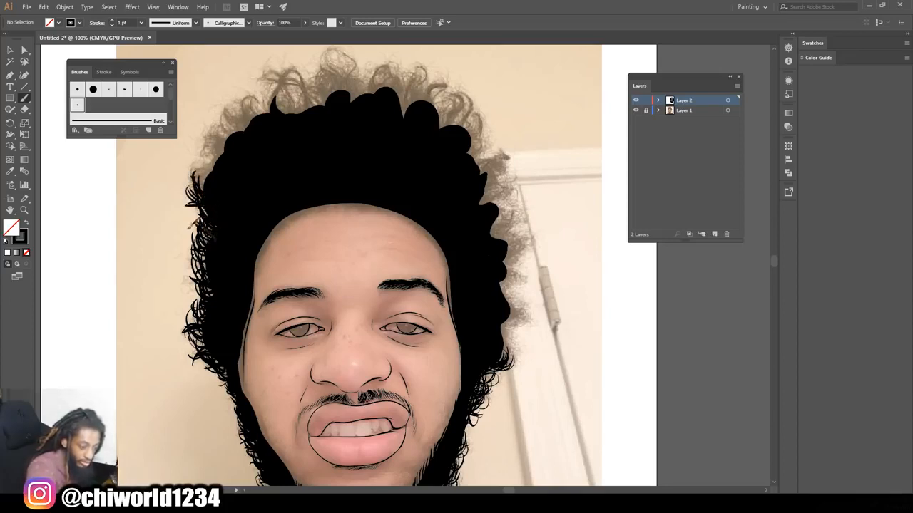
left_click_drag(211, 233, 189, 226)
mouse_move(206, 188)
left_mouse_down()
mouse_move(199, 163)
mouse_move(207, 158)
left_mouse_up()
left_click_drag(217, 172, 214, 155)
- Paint overlapping 1 pt curls along the hair's lower right-hand outline, from the sideburn up to eyebrow height and slightly above
left_click_drag(499, 356, 515, 318)
left_click_drag(507, 328, 527, 305)
mouse_move(508, 311)
left_mouse_down()
mouse_move(519, 291)
mouse_move(514, 279)
left_mouse_up()
mouse_move(504, 288)
left_mouse_down()
mouse_move(525, 275)
mouse_move(517, 268)
left_mouse_up()
left_click_drag(507, 301, 515, 285)
mouse_move(504, 271)
left_mouse_down()
mouse_move(521, 246)
mouse_move(524, 257)
left_mouse_up()
mouse_move(508, 250)
left_mouse_down()
mouse_move(528, 232)
mouse_move(519, 235)
left_mouse_up()
mouse_move(495, 246)
left_mouse_down()
mouse_move(513, 225)
mouse_move(530, 226)
left_mouse_up()
mouse_move(492, 239)
left_mouse_down()
mouse_move(523, 199)
mouse_move(526, 223)
left_mouse_up()
- Continue the 1 pt curls up the hair's upper right-hand outline towards the crown
left_click_drag(490, 236, 523, 178)
mouse_move(479, 214)
left_mouse_down()
mouse_move(505, 158)
mouse_move(508, 168)
left_mouse_up()
mouse_move(488, 200)
left_mouse_down()
mouse_move(509, 158)
mouse_move(499, 158)
left_mouse_up()
mouse_move(482, 187)
left_mouse_down()
mouse_move(503, 148)
mouse_move(487, 138)
left_mouse_up()
left_click_drag(474, 168, 482, 106)
left_click_drag(470, 150, 479, 106)
- Cover the crown with longer 1 pt curls following the photo's hair, continuing down the upper left-hand outline
mouse_move(448, 142)
left_mouse_down()
mouse_move(473, 98)
mouse_move(439, 97)
mouse_move(427, 81)
left_mouse_up()
mouse_move(436, 119)
left_mouse_down()
mouse_move(403, 71)
mouse_move(378, 69)
left_mouse_up()
left_click_drag(401, 104, 368, 71)
mouse_move(373, 100)
left_mouse_down()
mouse_move(335, 68)
mouse_move(329, 87)
left_mouse_up()
left_click_drag(392, 88, 375, 76)
mouse_move(337, 108)
left_mouse_down()
mouse_move(324, 71)
mouse_move(335, 55)
left_mouse_up()
left_click_drag(299, 122, 269, 77)
left_click_drag(265, 125, 240, 94)
left_click_drag(257, 142, 217, 116)
left_click_drag(245, 161, 207, 127)
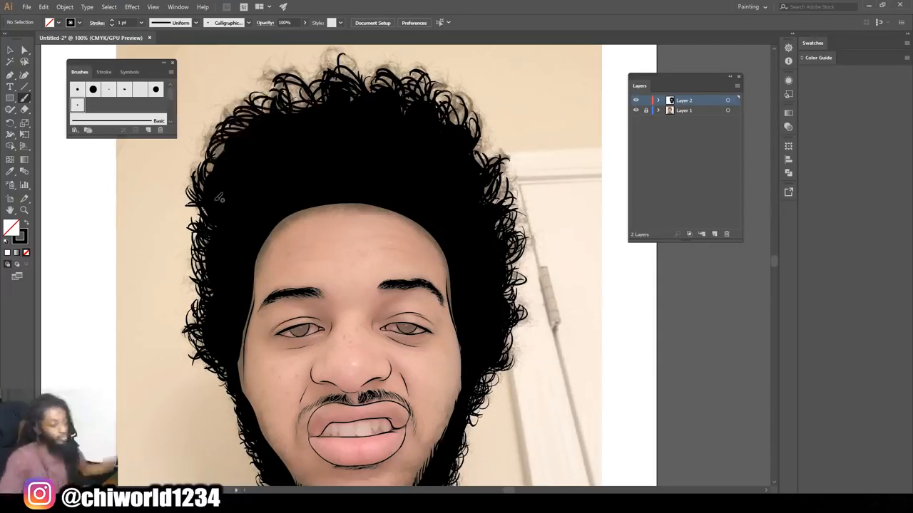
- Temporarily hide Layer 1 to review the curled hair outline without the photo, and show the layer again
key("ctrl+minus")
left_click(635, 111)
key("ctrl+plus")
key("ctrl+plus")
key("ctrl+plus")
left_click(636, 112)
- Fill the gaps between face outline and hair at both temples, and paint short hairs along the left-hand beard's inner edge
mouse_move(164, 400)
left_mouse_down()
mouse_move(180, 218)
mouse_move(171, 284)
mouse_move(173, 277)
left_mouse_up()
left_click_drag(160, 391, 166, 308)
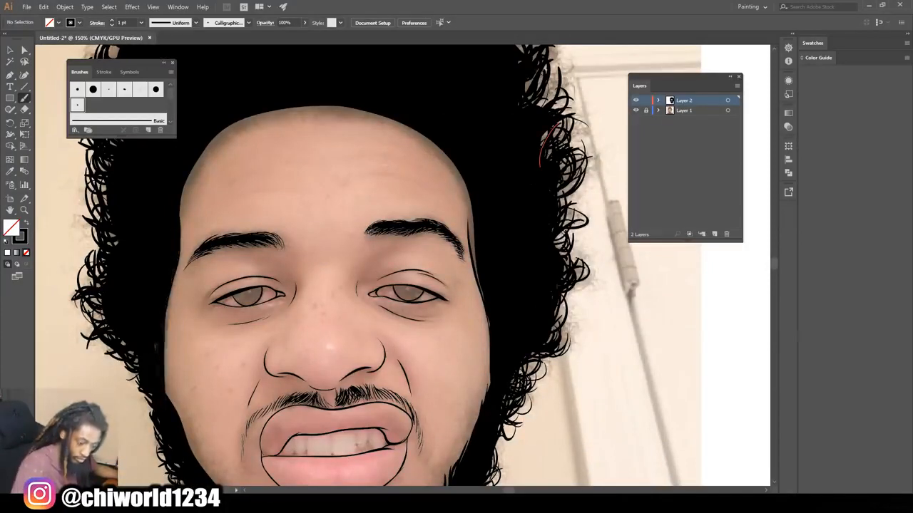
left_click_drag(490, 340, 468, 191)
scroll(537, 259, "down", 3)
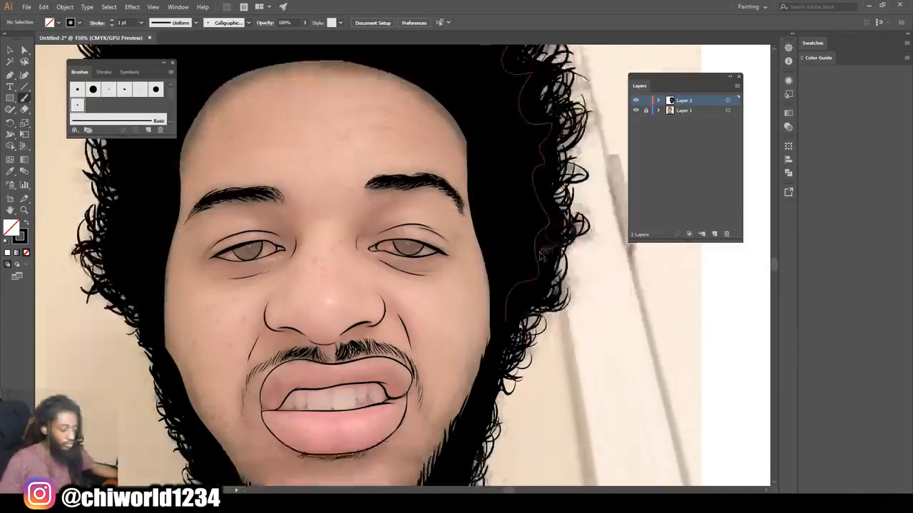
mouse_move(209, 350)
left_mouse_down()
mouse_move(173, 275)
mouse_move(178, 317)
left_mouse_up()
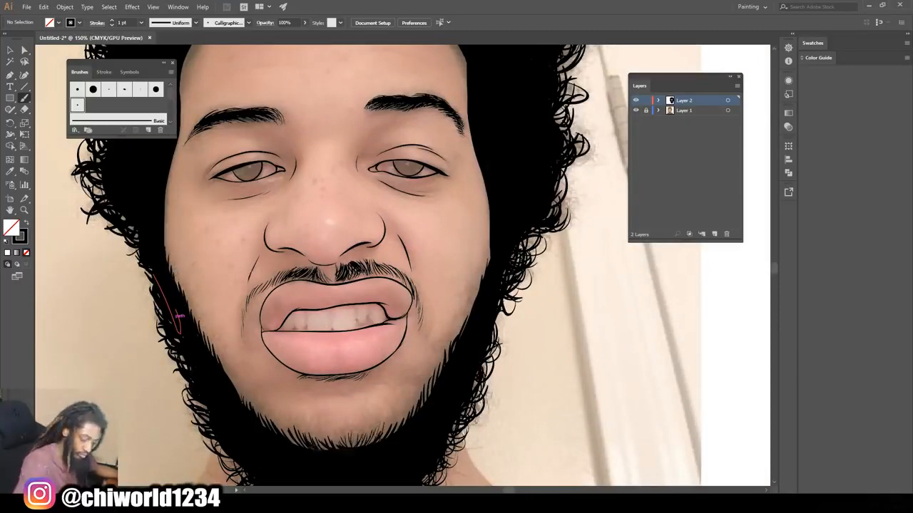
- Paint short 1 pt hairs along the hairline from the right-hand temple to the middle of the forehead
scroll(499, 220, "up", 4)
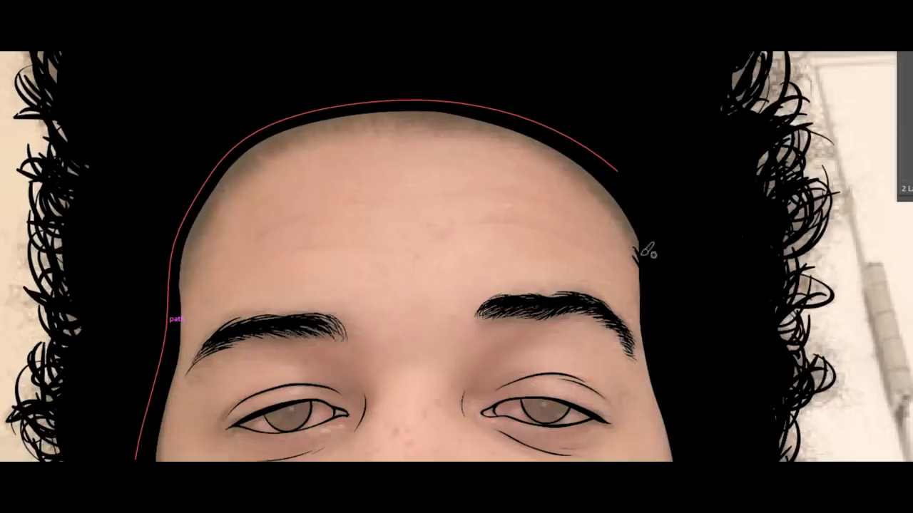
left_click_drag(622, 219, 636, 228)
left_click_drag(615, 216, 626, 216)
left_click_drag(605, 206, 618, 205)
mouse_move(598, 193)
left_mouse_down()
mouse_move(615, 199)
mouse_move(611, 193)
left_mouse_up()
mouse_move(586, 177)
left_mouse_down()
mouse_move(601, 180)
mouse_move(595, 174)
left_mouse_up()
mouse_move(568, 167)
left_mouse_down()
mouse_move(585, 166)
mouse_move(576, 162)
left_mouse_up()
mouse_move(546, 154)
left_mouse_down()
mouse_move(570, 154)
mouse_move(561, 149)
left_mouse_up()
mouse_move(527, 140)
left_mouse_down()
mouse_move(551, 143)
mouse_move(539, 137)
left_mouse_up()
mouse_move(504, 131)
left_mouse_down()
mouse_move(525, 132)
mouse_move(516, 132)
left_mouse_up()
mouse_move(486, 124)
left_mouse_down()
mouse_move(506, 128)
mouse_move(493, 125)
left_mouse_up()
mouse_move(461, 116)
left_mouse_down()
mouse_move(481, 123)
mouse_move(469, 121)
left_mouse_up()
mouse_move(435, 114)
left_mouse_down()
mouse_move(455, 119)
mouse_move(442, 118)
left_mouse_up()
- Continue the short 1 pt hairs along the hairline from the middle of the forehead down to the left-hand temple
left_click_drag(408, 115, 418, 117)
mouse_move(384, 114)
left_mouse_down()
mouse_move(405, 118)
mouse_move(393, 118)
left_mouse_up()
mouse_move(361, 117)
left_mouse_down()
mouse_move(383, 119)
mouse_move(371, 120)
left_mouse_up()
mouse_move(340, 118)
left_mouse_down()
mouse_move(360, 120)
mouse_move(349, 122)
left_mouse_up()
mouse_move(319, 120)
left_mouse_down()
mouse_move(339, 121)
mouse_move(314, 124)
left_mouse_up()
mouse_move(284, 135)
left_mouse_down()
mouse_move(303, 130)
mouse_move(294, 136)
left_mouse_up()
mouse_move(261, 147)
left_mouse_down()
mouse_move(282, 141)
mouse_move(272, 146)
left_mouse_up()
mouse_move(247, 158)
left_mouse_down()
mouse_move(263, 150)
mouse_move(257, 155)
left_mouse_up()
mouse_move(232, 170)
left_mouse_down()
mouse_move(249, 160)
mouse_move(242, 166)
left_mouse_up()
mouse_move(221, 181)
left_mouse_down()
mouse_move(238, 171)
mouse_move(231, 177)
left_mouse_up()
left_click_drag(212, 195, 221, 182)
mouse_move(209, 207)
left_mouse_down()
mouse_move(215, 189)
mouse_move(211, 198)
left_mouse_up()
mouse_move(197, 227)
left_mouse_down()
mouse_move(205, 209)
mouse_move(202, 217)
left_mouse_up()
left_click_drag(175, 304, 188, 257)
left_click_drag(180, 279, 205, 227)
left_click_drag(187, 257, 205, 216)
left_click_drag(188, 237, 208, 206)
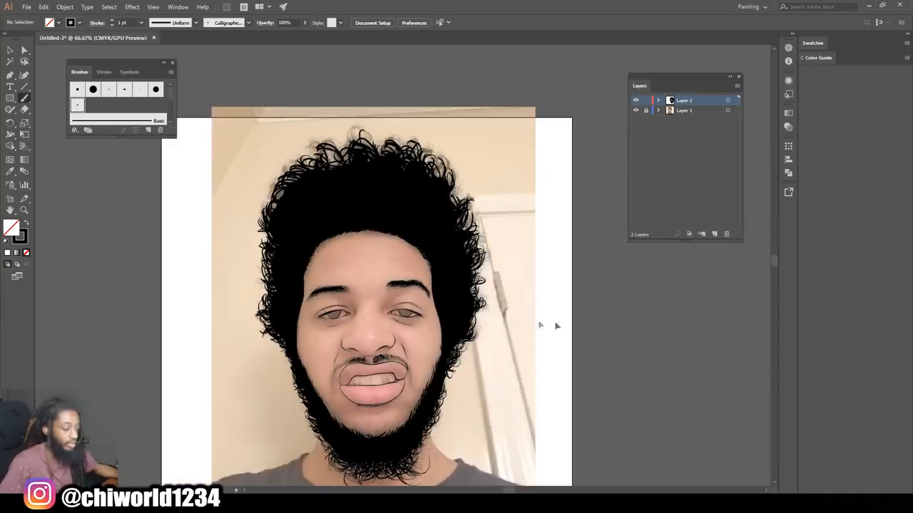
- Examine the hairline and beard edges, with Layer 1 hidden for a while to see the drawing without the photo
scroll(617, 197, "down", 2)
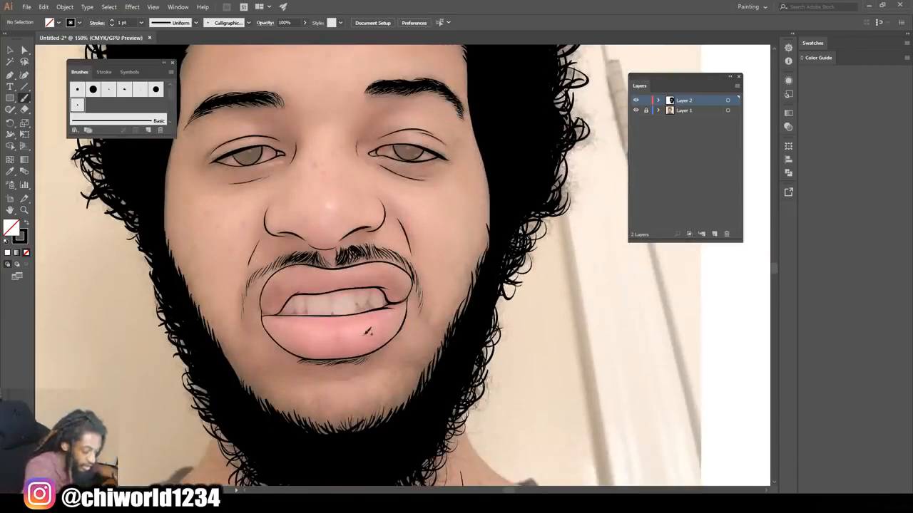
key("ctrl+minus")
key("ctrl+minus")
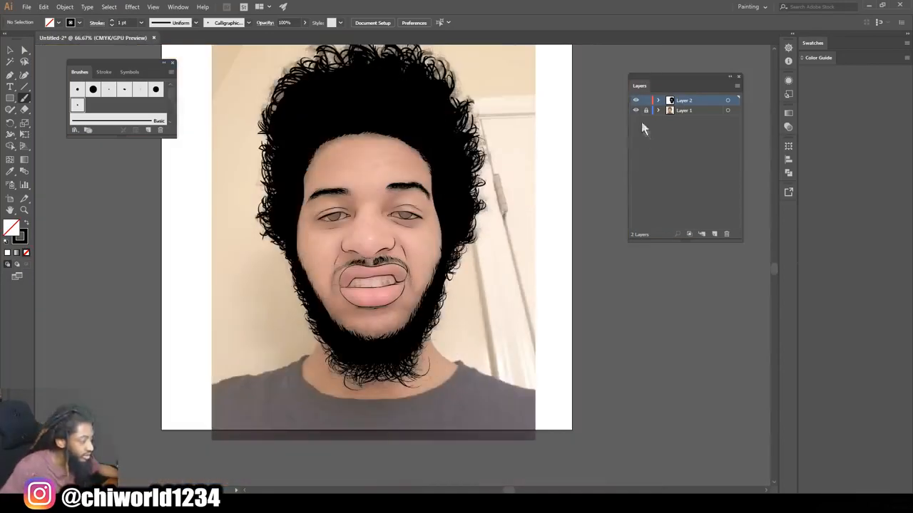
left_click(635, 111)
key("ctrl+minus")
key("ctrl+plus")
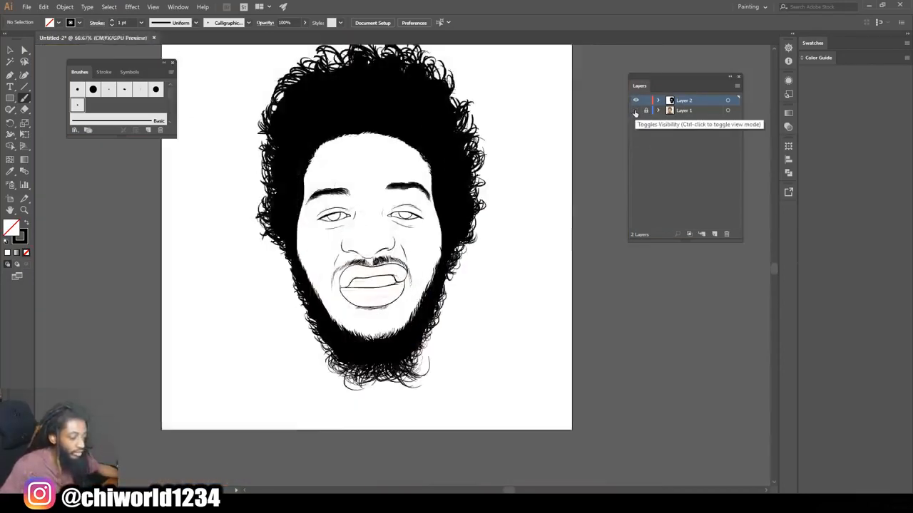
key("ctrl+plus")
left_click(636, 111)
- Set the stroke to 0.5 pt and add finer curls along the outer left-hand beard edge, from the neck up the sideburn
scroll(549, 178, "up", 2)
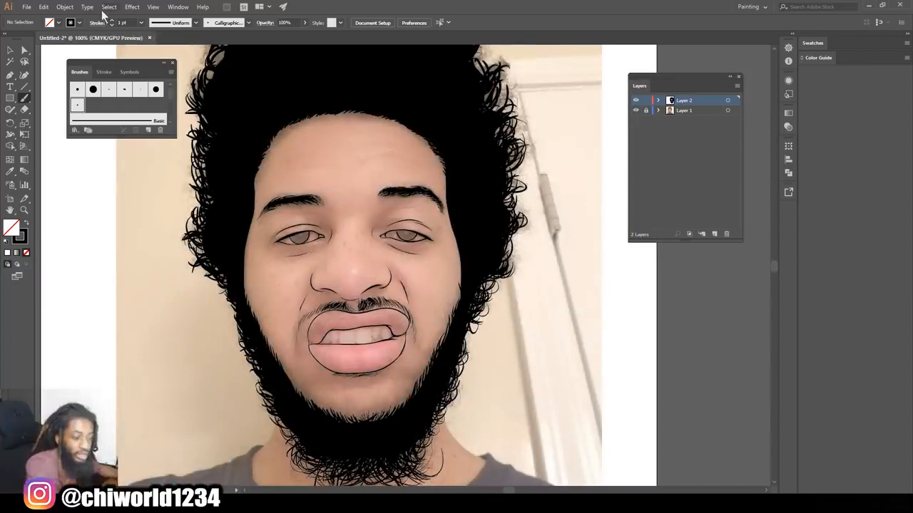
left_click(141, 22)
left_click(150, 45)
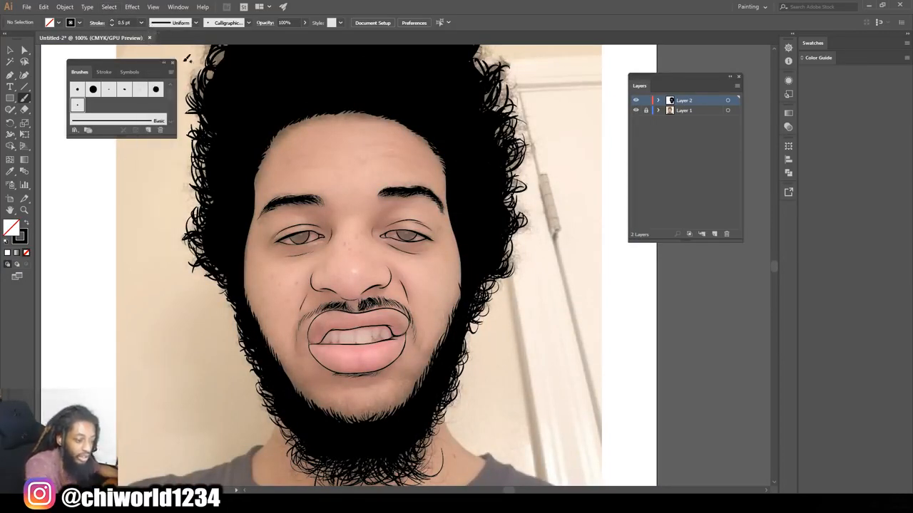
scroll(381, 182, "down", 3)
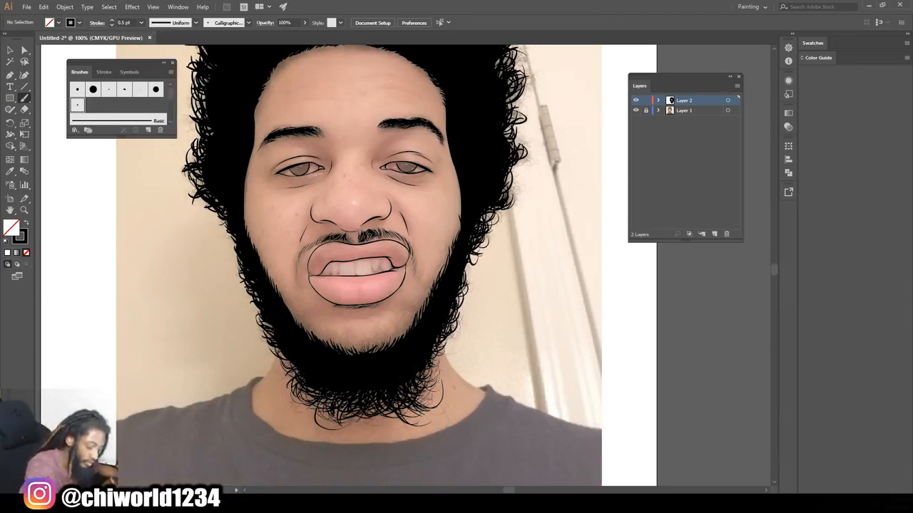
left_click_drag(300, 393, 290, 376)
left_click_drag(294, 372, 271, 345)
left_click_drag(268, 338, 245, 302)
left_click_drag(241, 281, 231, 260)
left_click_drag(235, 249, 218, 226)
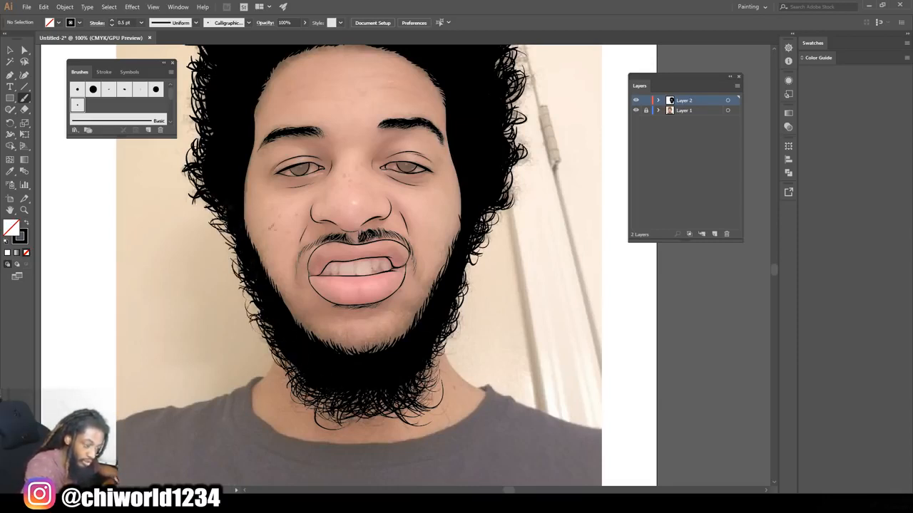
- Add finer 0.5 pt curls along the outer right-hand sideburn and the hair beside the ear
left_click_drag(474, 252, 494, 231)
left_click_drag(476, 244, 496, 230)
left_click_drag(481, 229, 526, 178)
mouse_move(499, 219)
left_mouse_down()
mouse_move(522, 194)
mouse_move(521, 173)
left_mouse_up()
scroll(518, 185, "up", 3)
left_click_drag(514, 384, 528, 355)
left_click_drag(509, 396, 528, 382)
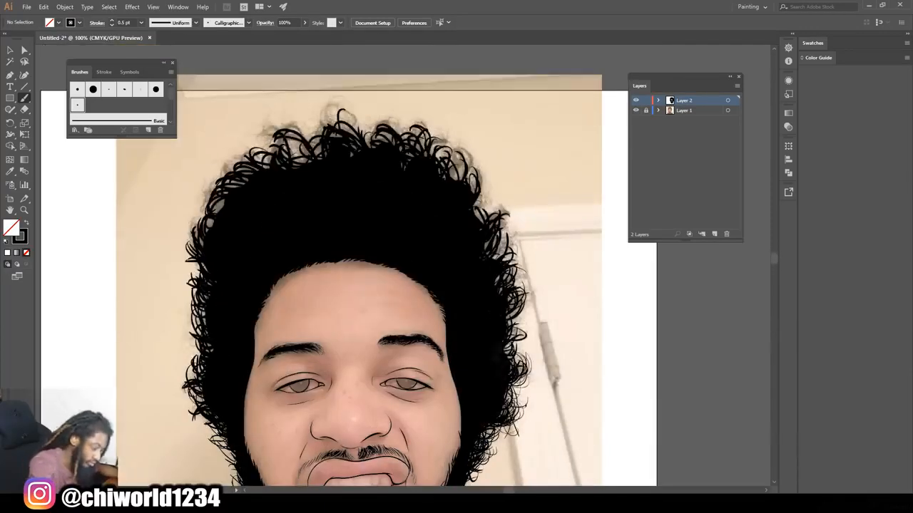
- Add fine 0.5 pt curls along the hair's outer edge, from the right-hand side across the top of the head
left_click_drag(503, 280, 511, 255)
mouse_move(497, 254)
left_mouse_down()
mouse_move(515, 222)
mouse_move(489, 173)
left_mouse_up()
left_click_drag(470, 201, 488, 158)
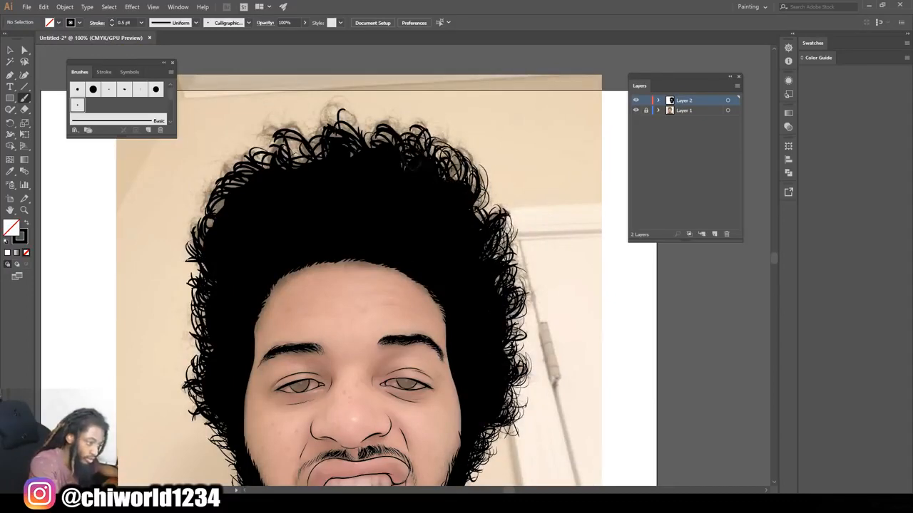
left_click_drag(368, 138, 393, 118)
left_click_drag(293, 163, 305, 143)
left_click_drag(255, 163, 270, 154)
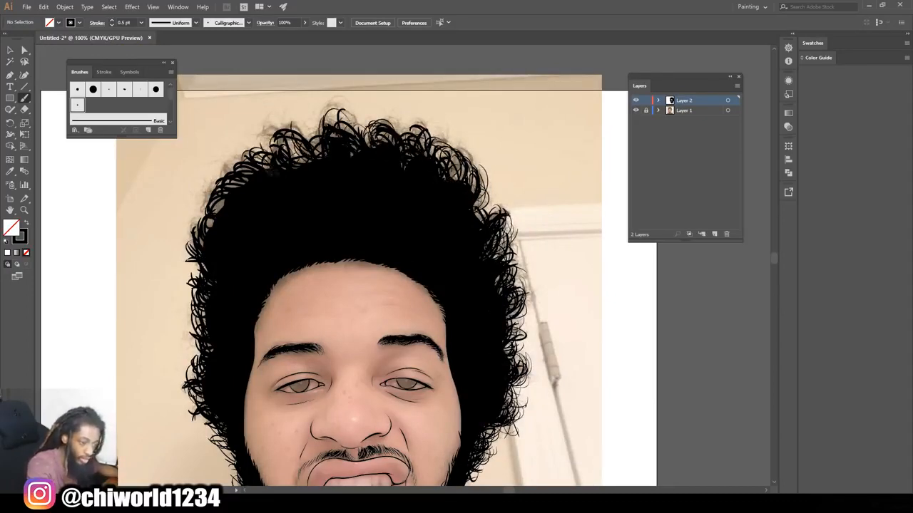
- Continue the 0.5 pt curls down the upper left-hand edge of the hair, and hide Layer 1 to view the drawing alone
left_click_drag(216, 180, 250, 160)
left_click_drag(206, 202, 224, 184)
left_click_drag(191, 232, 213, 204)
key("ctrl+minus")
key("ctrl+minus")
left_click(635, 110)
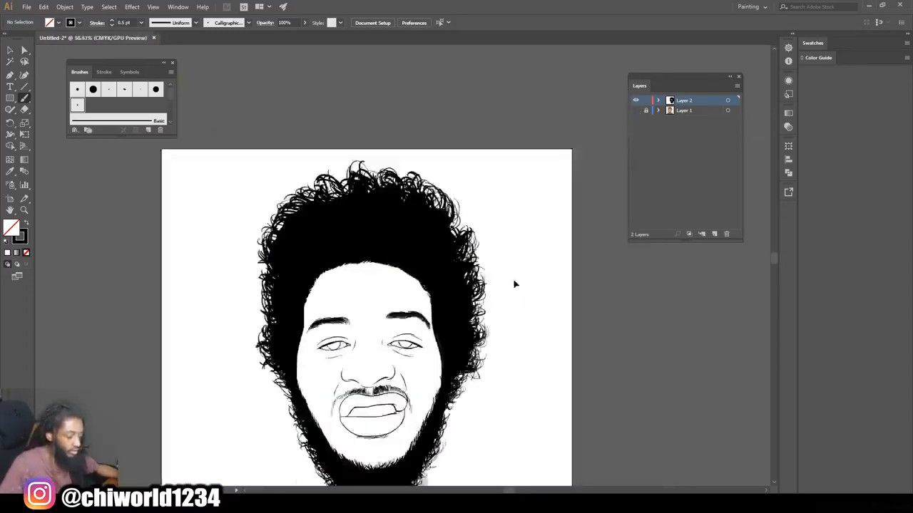
- Set the stroke to 0.75 pt and thicken the curls along the top and the upper right-hand edge of the hair
key("ctrl+plus")
key("ctrl+plus")
left_click(141, 22)
left_click(150, 53)
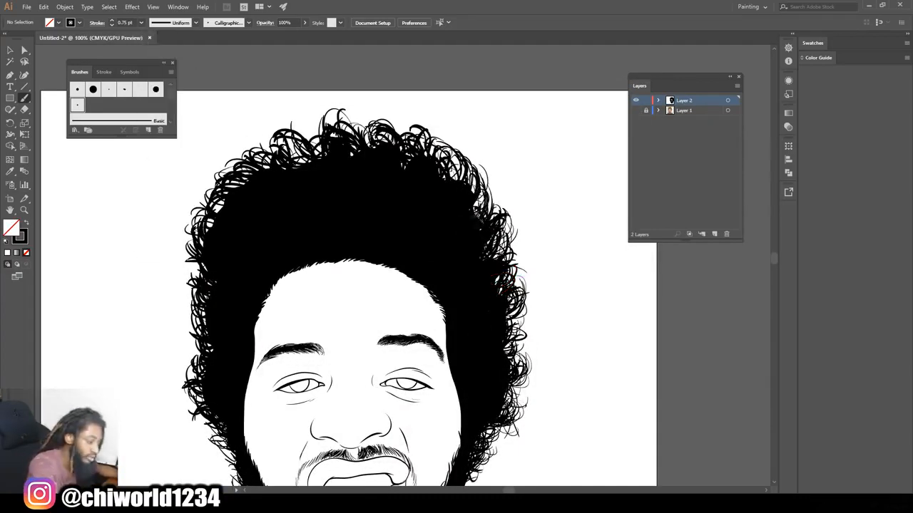
left_click_drag(338, 150, 325, 159)
left_click_drag(303, 148, 293, 165)
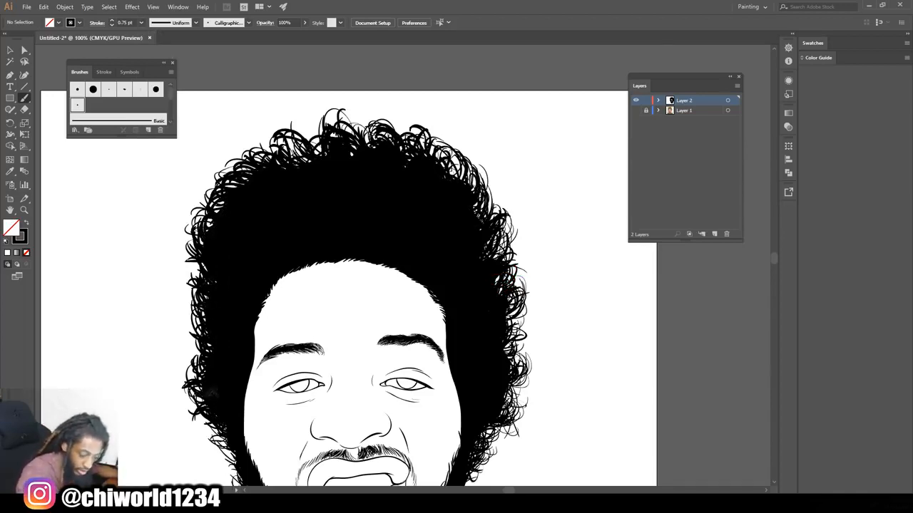
scroll(214, 351, "down", 1)
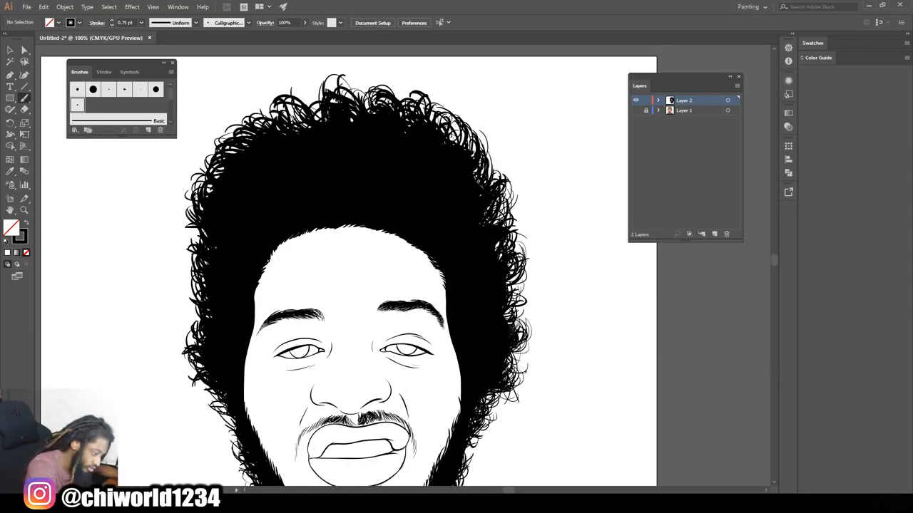
left_click_drag(499, 213, 488, 227)
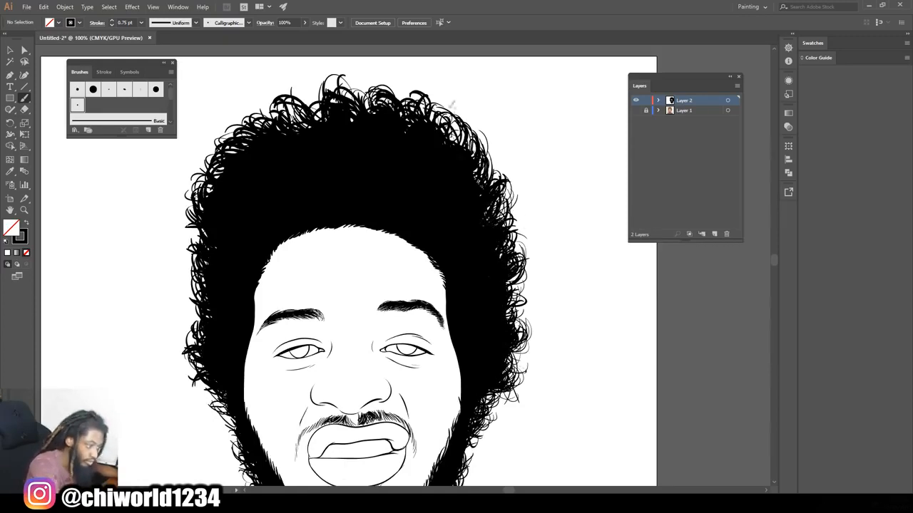
left_click_drag(480, 184, 474, 147)
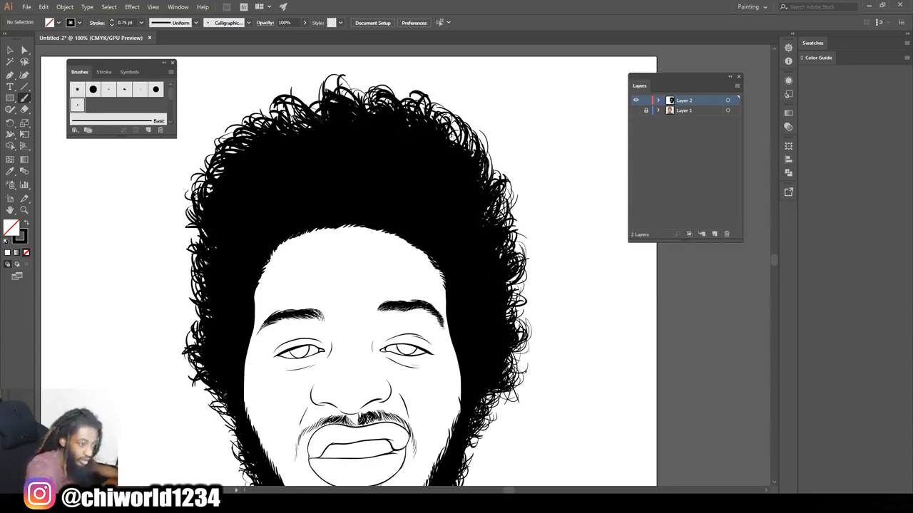
left_click_drag(323, 114, 305, 98)
key("ctrl+minus")
key("ctrl+minus")
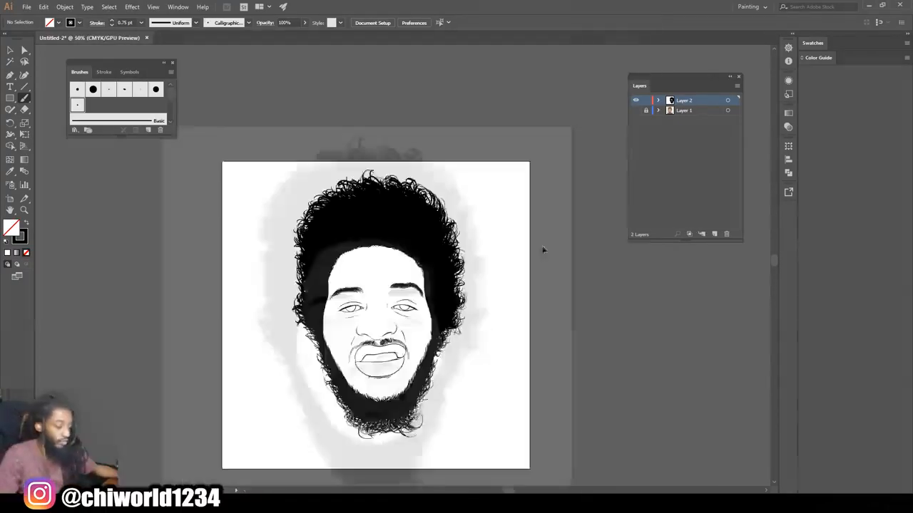
- Show Layer 1 again and paint the pupils in both eyes with a 1 pt stroke
key("ctrl+equal")
key("ctrl+equal")
key("ctrl+equal")
key("ctrl+equal")
left_click(635, 110)
key("ctrl+equal")
key("ctrl+equal")
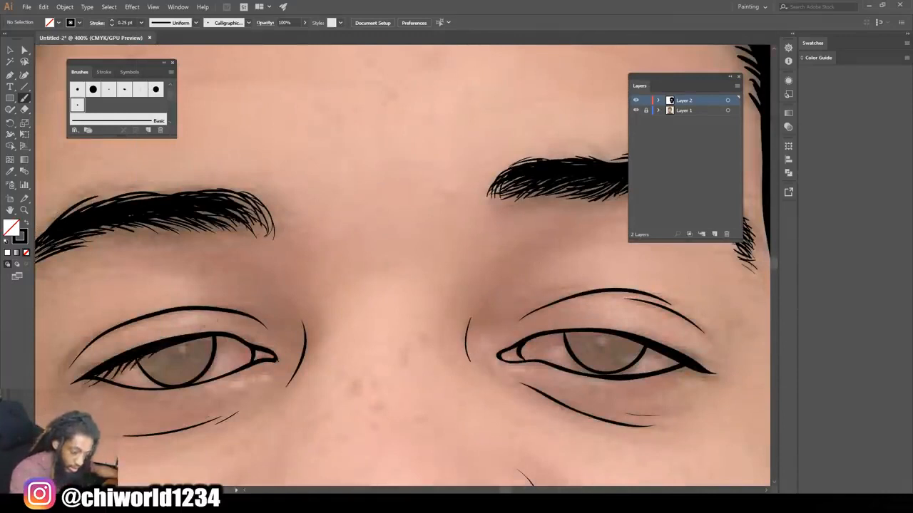
left_click(141, 23)
left_click(154, 43)
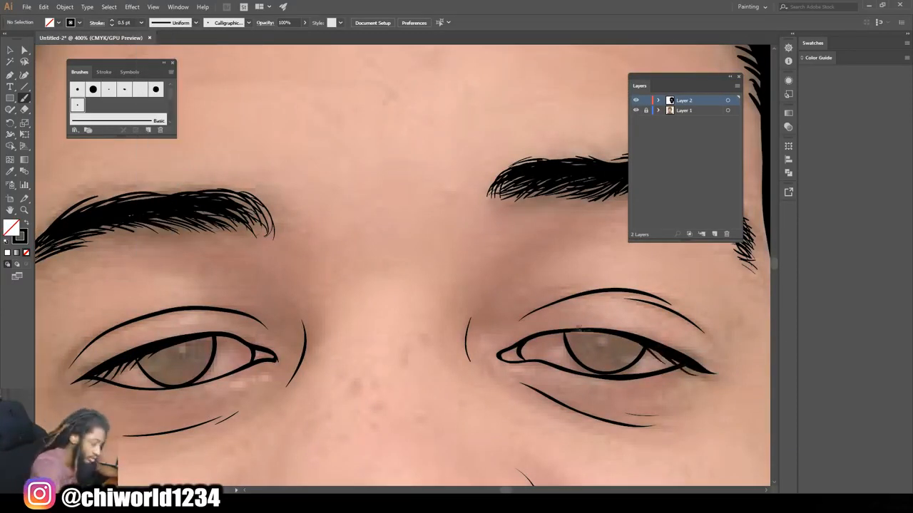
left_click(141, 22)
left_click(153, 63)
mouse_move(585, 334)
left_mouse_down()
mouse_move(626, 336)
mouse_move(606, 339)
left_mouse_up()
mouse_move(151, 346)
left_mouse_down()
mouse_move(191, 351)
mouse_move(171, 350)
left_mouse_up()
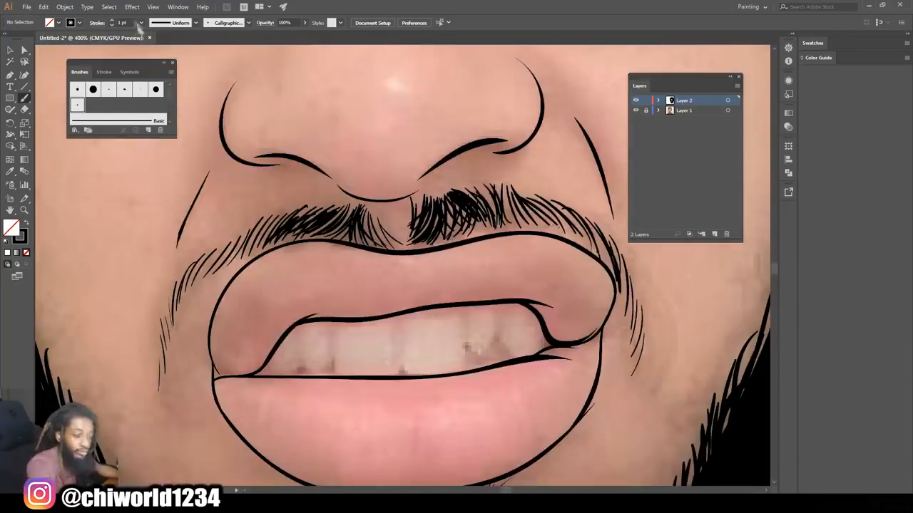
- Draw fine lines along the lower edge of the teeth and compare the mouth with Layer 1 hidden and shown
left_click(141, 22)
mouse_move(516, 360)
left_mouse_down()
mouse_move(476, 357)
mouse_move(443, 374)
mouse_move(493, 353)
mouse_move(515, 358)
left_mouse_up()
key("ctrl+z")
key("ctrl+z")
mouse_move(333, 371)
left_mouse_down()
mouse_move(281, 375)
mouse_move(288, 371)
left_mouse_up()
key("ctrl+minus")
key("ctrl+minus")
key("ctrl+minus")
key("ctrl+minus")
left_click(636, 110)
left_click(636, 111)
- Outline the teeth in the right-hand half of the mouth and check the result with Layer 1 hidden
key("ctrl+equal")
key("ctrl+equal")
key("ctrl+equal")
key("ctrl+equal")
mouse_move(526, 304)
left_mouse_down()
mouse_move(469, 317)
mouse_move(437, 311)
left_mouse_up()
key("ctrl+minus")
key("ctrl+minus")
key("ctrl+minus")
key("ctrl+minus")
left_click(636, 111)
left_click(636, 110)
- Try outlining both sides of the neck below the beard with a 1 pt stroke
key("ctrl+equal")
mouse_move(535, 239)
left_mouse_down()
mouse_move(546, 310)
mouse_move(599, 358)
left_mouse_up()
key("ctrl+z")
left_click(141, 23)
left_click(152, 64)
left_click_drag(247, 380, 286, 292)
mouse_move(572, 390)
left_mouse_down()
mouse_move(579, 338)
mouse_move(529, 271)
left_mouse_up()
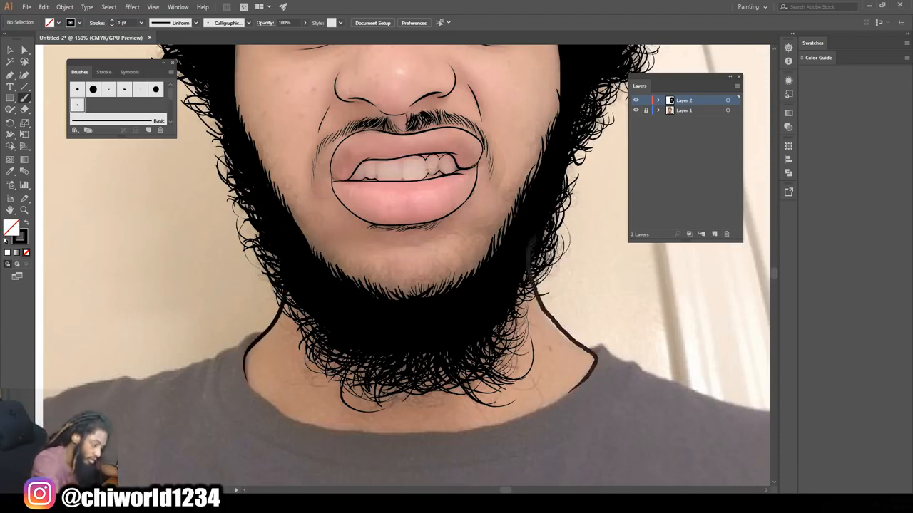
- Try drawing a dripping neckline along the shirt collar with the 1 pt stroke
scroll(529, 271, "down", 2)
mouse_move(595, 313)
left_mouse_down()
mouse_move(534, 356)
mouse_move(519, 394)
mouse_move(500, 370)
mouse_move(479, 423)
mouse_move(477, 384)
mouse_move(449, 378)
mouse_move(298, 368)
mouse_move(284, 407)
mouse_move(282, 355)
mouse_move(243, 303)
left_mouse_up()
left_click_drag(474, 384, 436, 365)
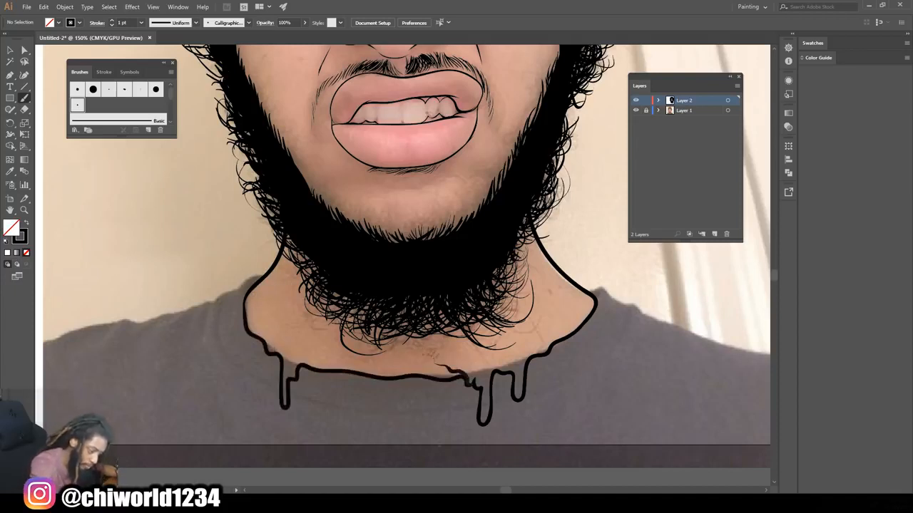
left_click_drag(326, 354, 298, 365)
mouse_move(275, 335)
left_mouse_down()
mouse_move(272, 303)
mouse_move(255, 289)
left_mouse_up()
key("ctrl+minus")
key("ctrl+minus")
scroll(656, 411, "up", 2)
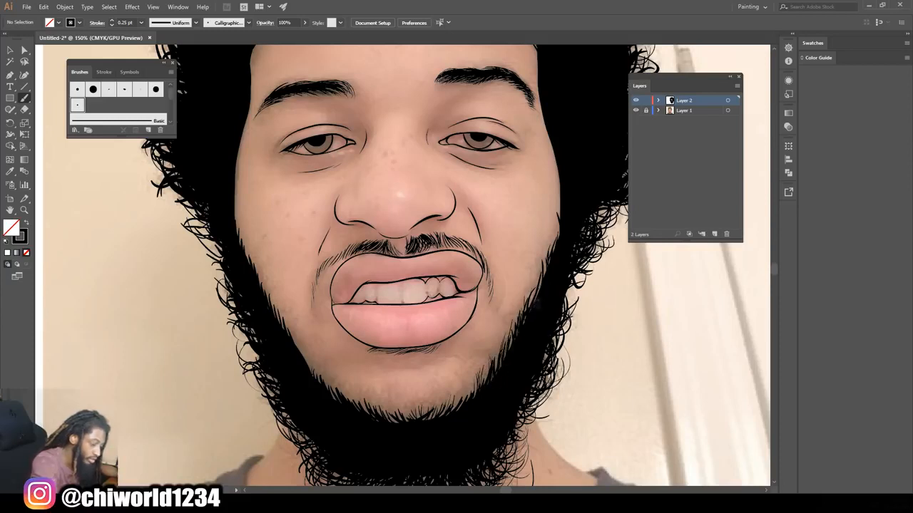
- Paint fine 0.25 pt hairs along the inner beard edge, from the chin up the left-hand cheek
left_click_drag(387, 414, 382, 398)
left_click_drag(395, 415, 387, 405)
left_click_drag(415, 419, 396, 405)
mouse_move(427, 415)
left_mouse_down()
mouse_move(436, 409)
mouse_move(378, 395)
left_mouse_up()
left_click_drag(373, 410, 358, 385)
left_click_drag(359, 407, 339, 383)
left_click_drag(337, 398, 326, 378)
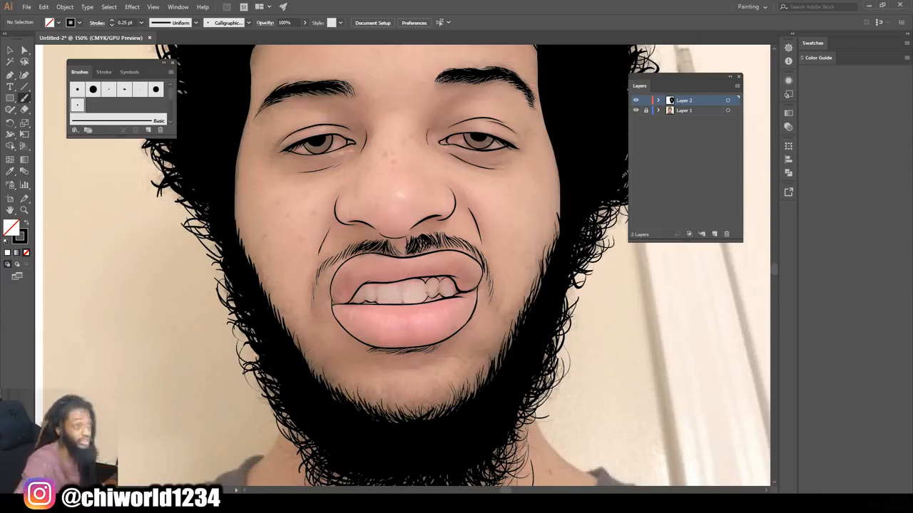
left_click_drag(283, 324, 269, 289)
left_click_drag(276, 317, 268, 300)
left_click_drag(269, 296, 260, 271)
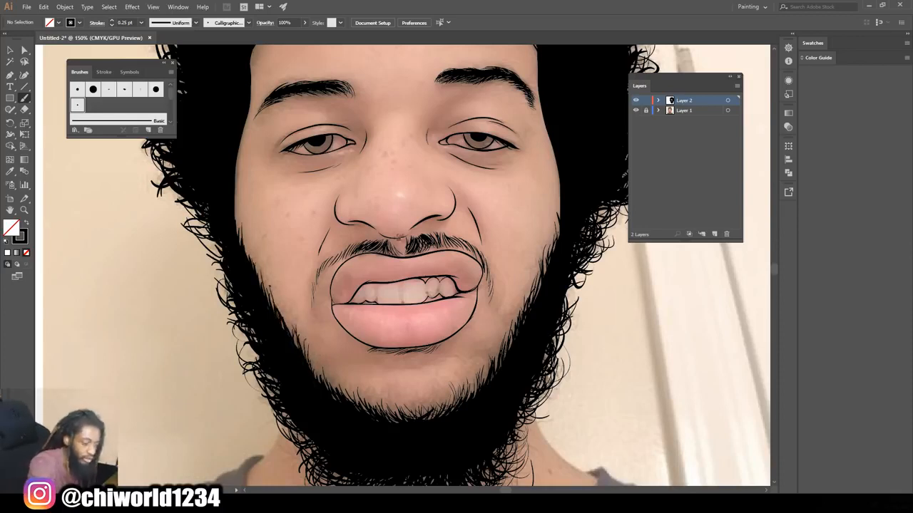
- Fill out both sides of the mustache with 0.25 pt hairs running down past the corners of the mouth
left_click_drag(489, 277, 494, 307)
mouse_move(490, 274)
left_mouse_down()
mouse_move(498, 302)
mouse_move(494, 286)
left_mouse_up()
mouse_move(478, 248)
left_mouse_down()
mouse_move(487, 269)
mouse_move(478, 254)
left_mouse_up()
mouse_move(452, 235)
left_mouse_down()
mouse_move(464, 246)
mouse_move(454, 244)
left_mouse_up()
mouse_move(349, 254)
left_mouse_down()
mouse_move(362, 238)
mouse_move(342, 254)
left_mouse_up()
left_click_drag(349, 246, 332, 261)
left_click_drag(338, 253, 325, 270)
left_click_drag(331, 258, 318, 278)
left_click_drag(321, 270, 310, 302)
left_click_drag(314, 286, 312, 313)
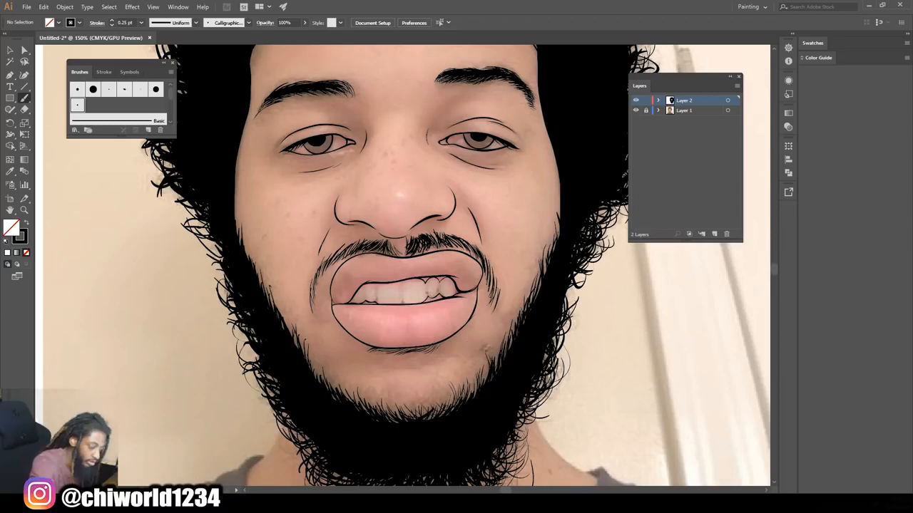
- Add 0.25 pt hairs below the lower lip, at the right-hand end of the mustache and along the right-hand inner beard edge
left_click_drag(456, 353, 442, 348)
left_click_drag(449, 352, 429, 343)
left_click_drag(497, 287, 502, 314)
left_click_drag(509, 327, 515, 320)
left_click_drag(512, 318, 522, 295)
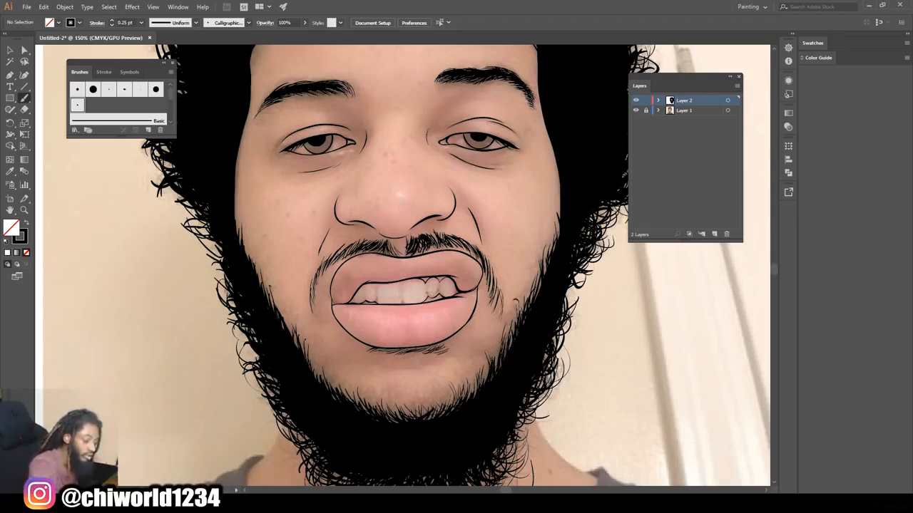
- Add more 0.25 pt hairs to the beard's inner edges on the cheeks and check the whole drawing with Layer 1 hidden
key("z")
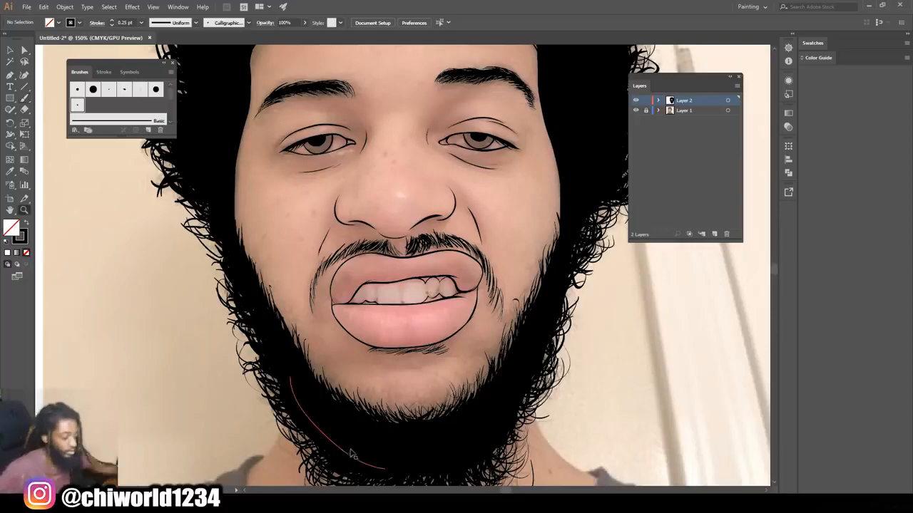
left_click_drag(293, 344, 274, 291)
left_click_drag(275, 301, 265, 283)
scroll(401, 346, "down", 2)
scroll(392, 206, "up", 3)
left_click_drag(522, 292, 491, 259)
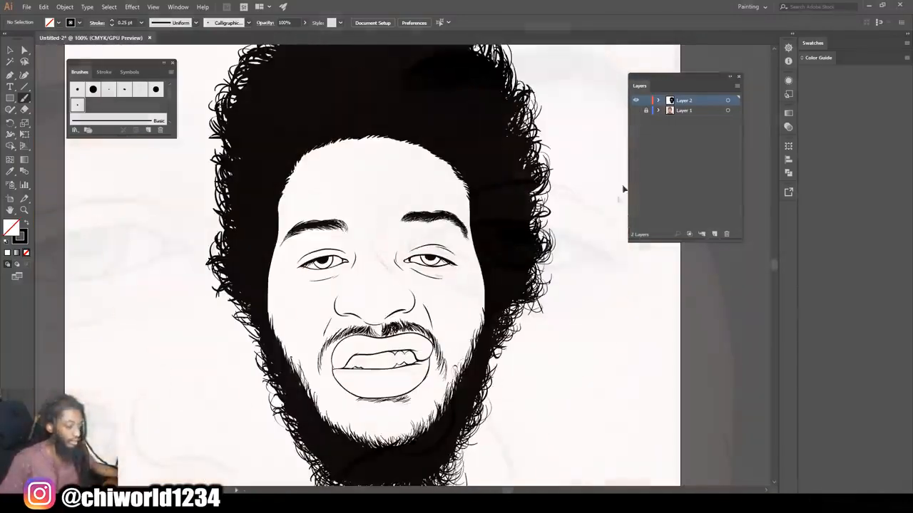
key("ctrl+minus")
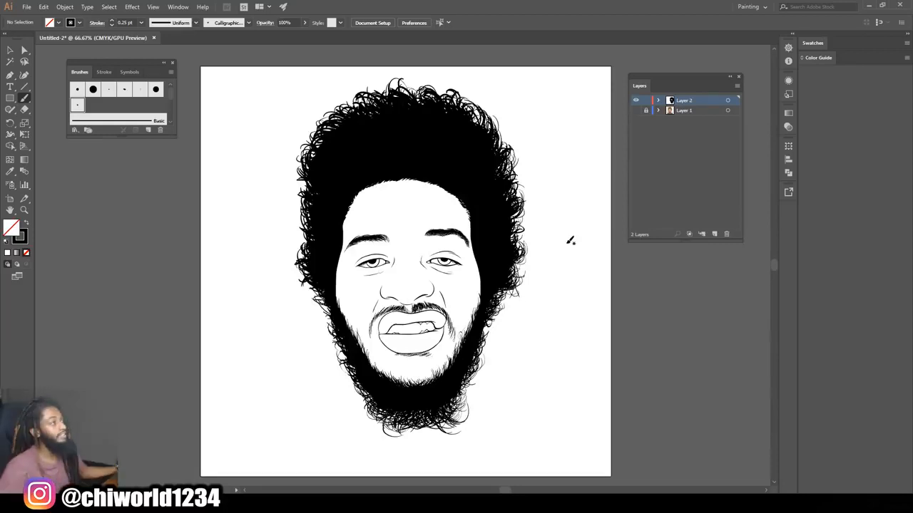
left_click(636, 110)
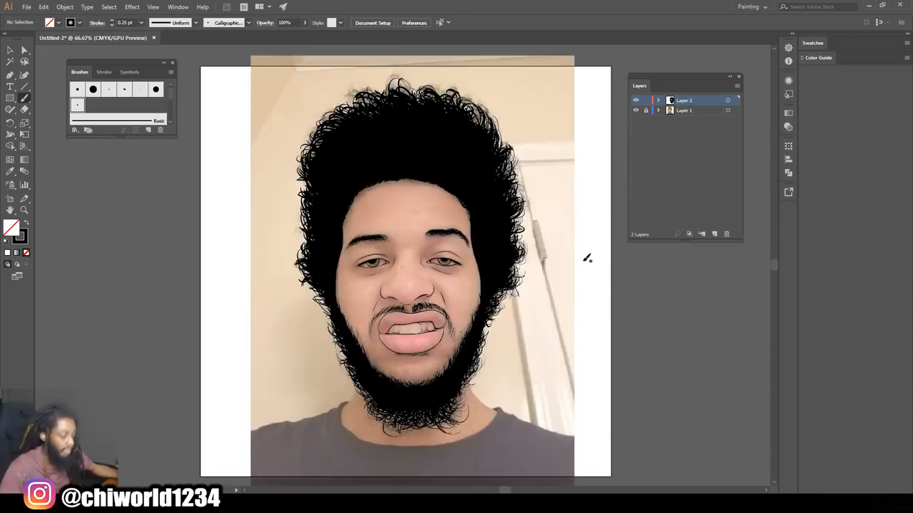
- Draw 0.25 pt contour lines on both sides of the nose and beside the inner corner of the right-hand eye
key("ctrl+plus")
key("ctrl+plus")
key("ctrl+plus")
key("ctrl+plus")
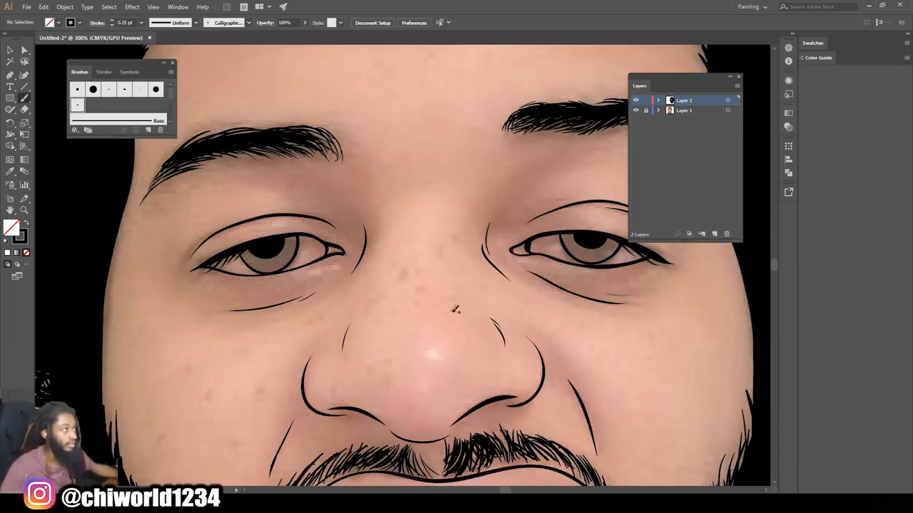
key("ctrl+minus")
key("ctrl+minus")
key("ctrl+plus")
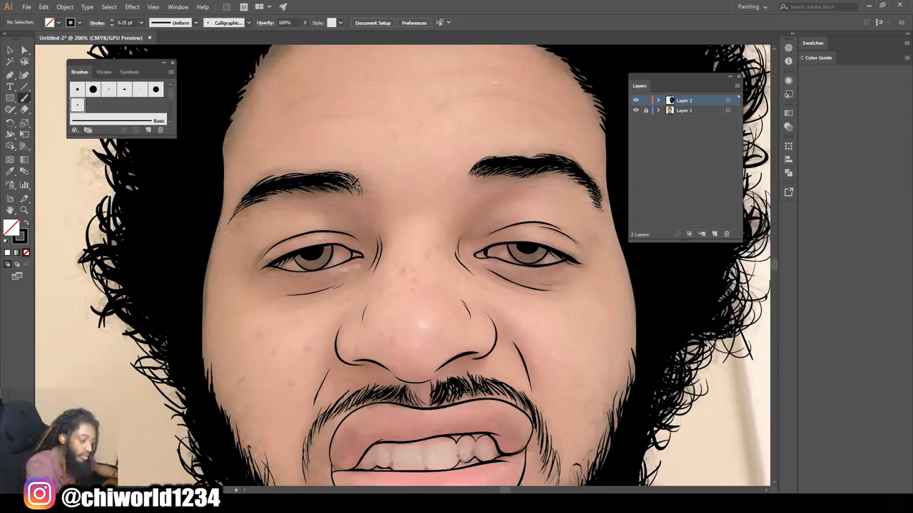
key("ctrl+0")
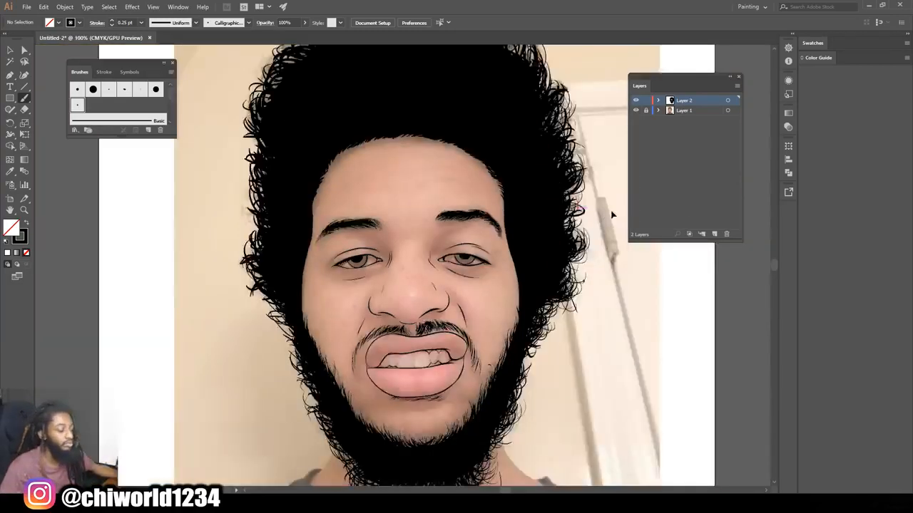
- Draw 0.25 pt wrinkle lines on the forehead above the right-hand eyebrow, and hide Layer 1 to review the drawing
key("ctrl+plus")
key("ctrl+plus")
key("ctrl+plus")
scroll(579, 213, "right", 1)
scroll(580, 212, "up", 2)
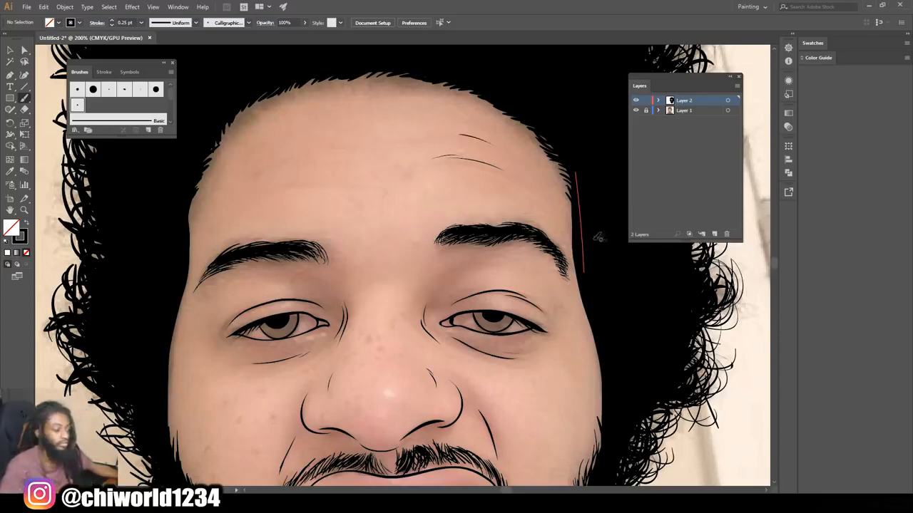
key("ctrl+0")
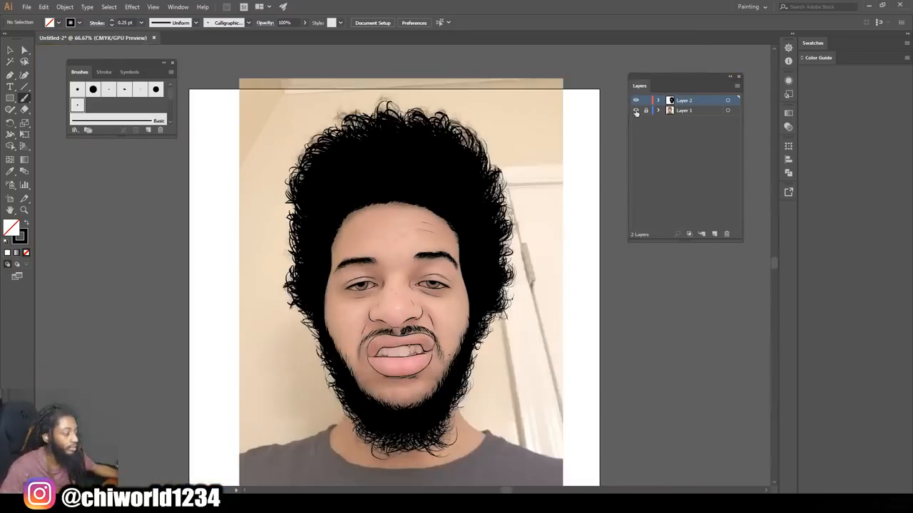
left_click(636, 111)
key("ctrl+plus")
scroll(591, 229, "down", 1)
key("ctrl+0")
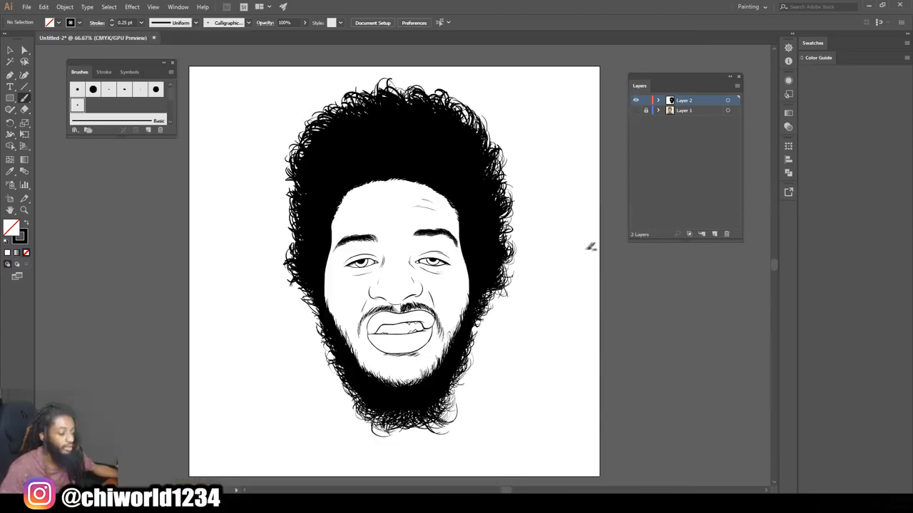
scroll(572, 247, "up", 1)
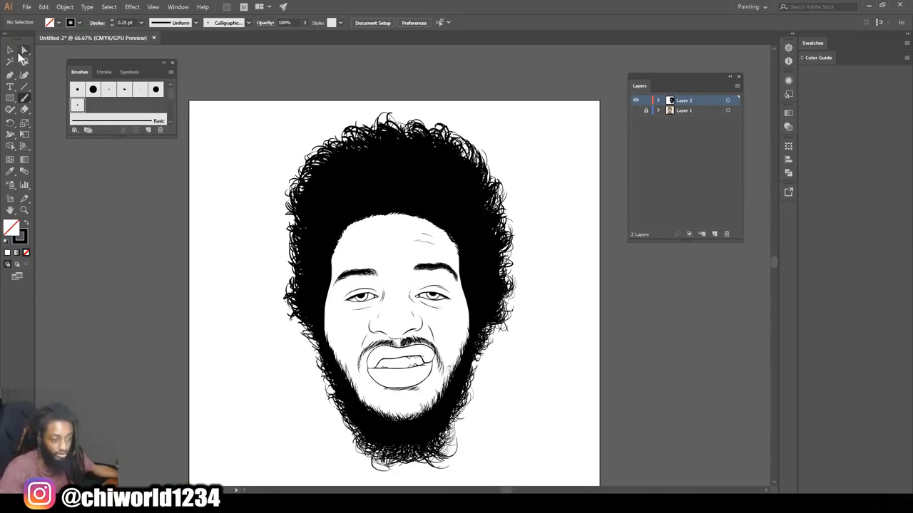
- Select the whole portrait drawing and expand its appearance into filled shapes
left_click(10, 51)
left_click_drag(314, 114, 578, 480)
left_click(65, 7)
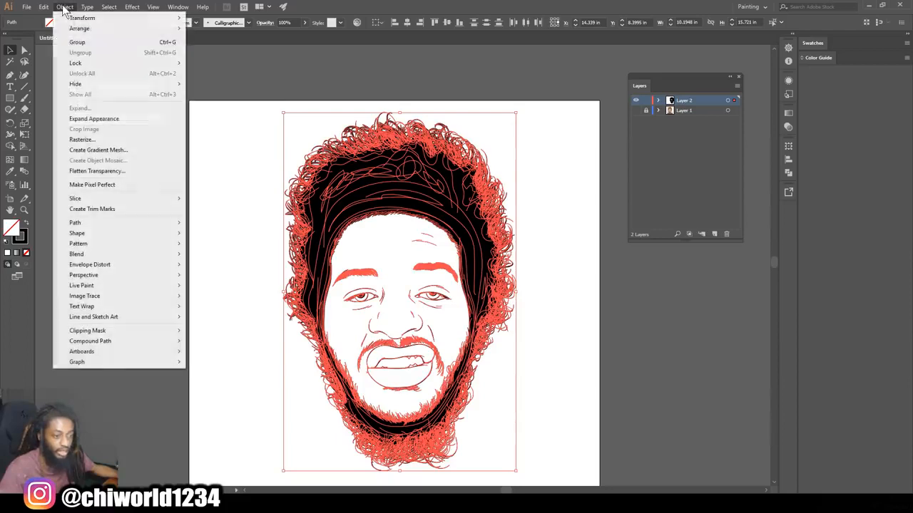
left_click(94, 121)
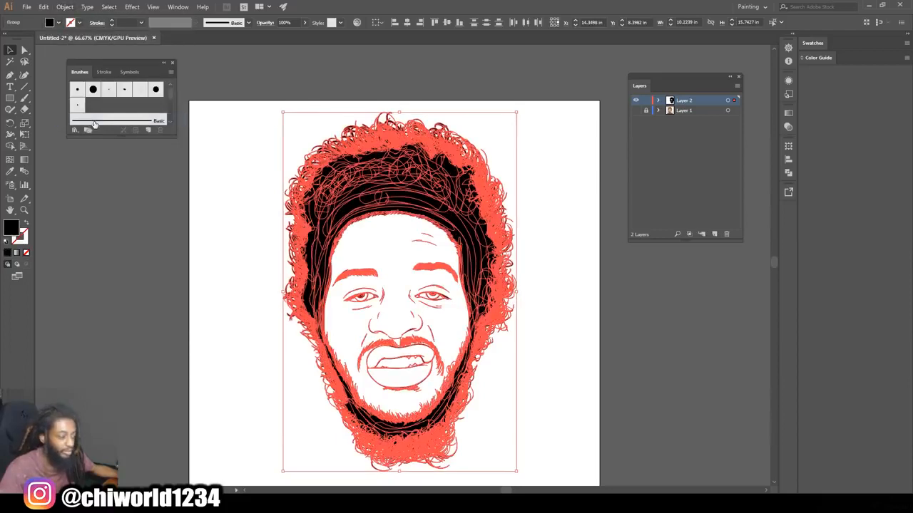
- Merge the expanded portrait shapes with the Pathfinder Merge operation and deselect the artwork
left_click(152, 8)
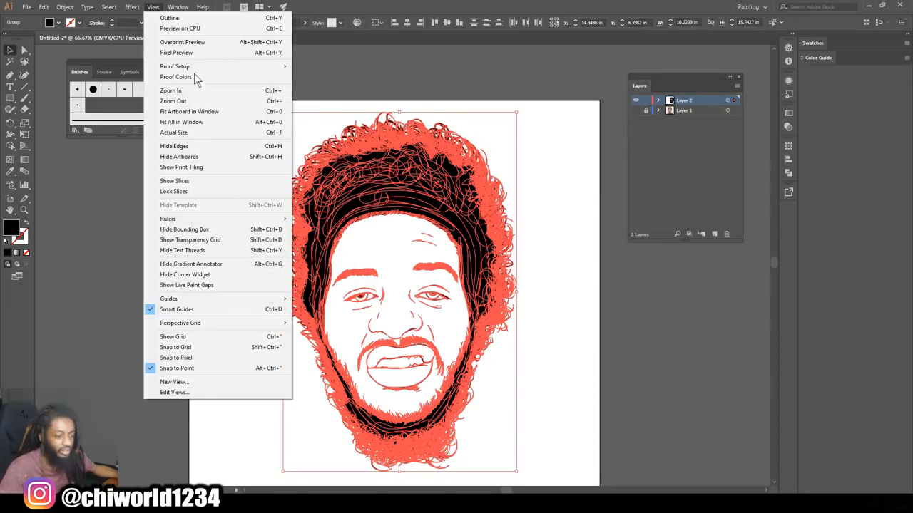
mouse_move(178, 7)
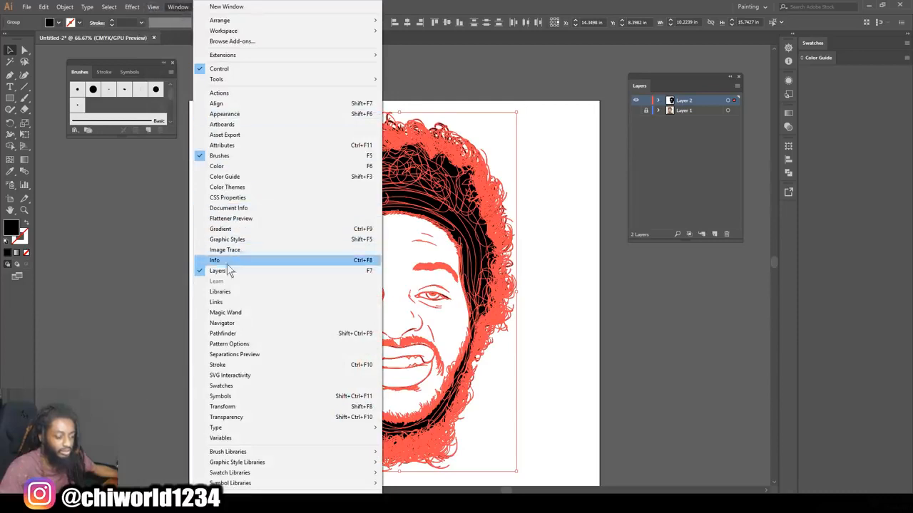
left_click(227, 332)
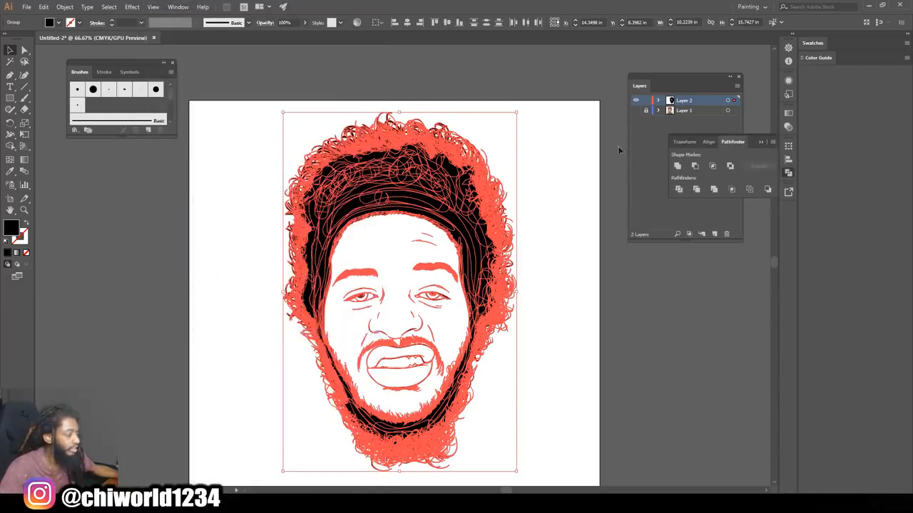
left_click(714, 190)
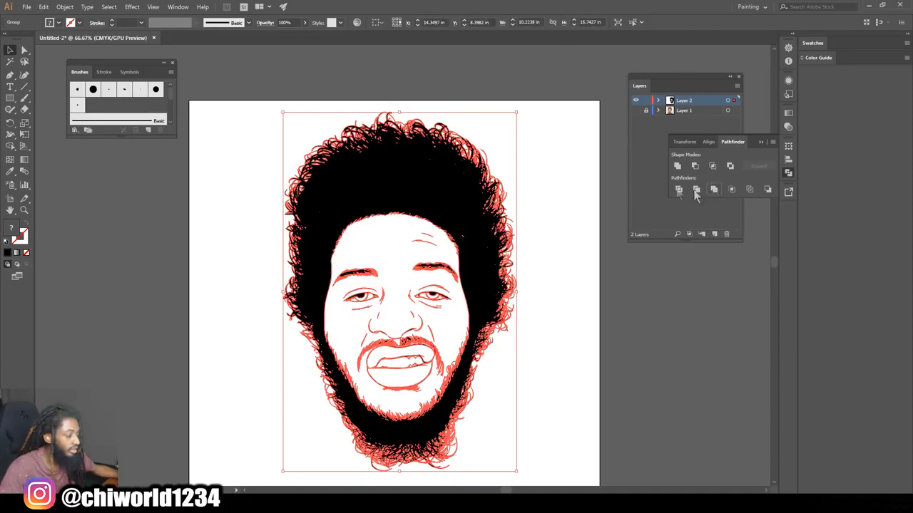
left_click(572, 131)
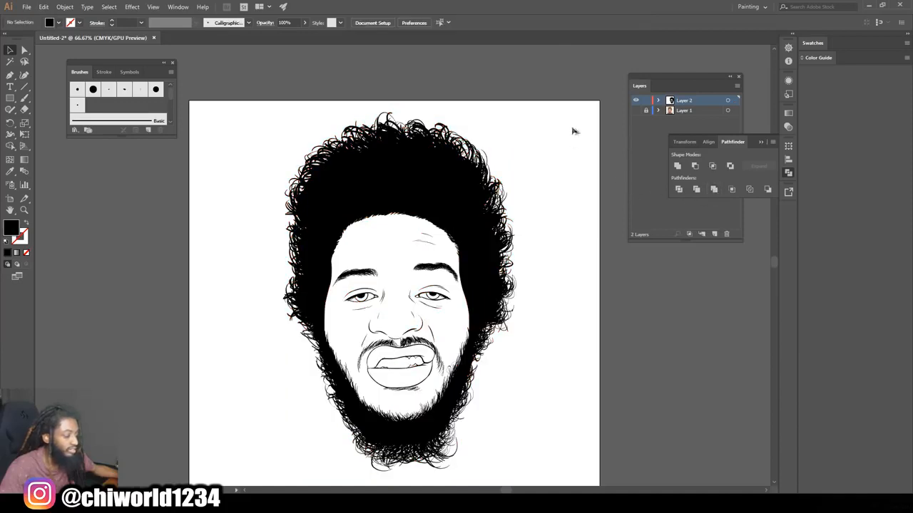
- Duplicate Layer 2 and lock the copy, keeping the original Layer 2 active
left_click(701, 74)
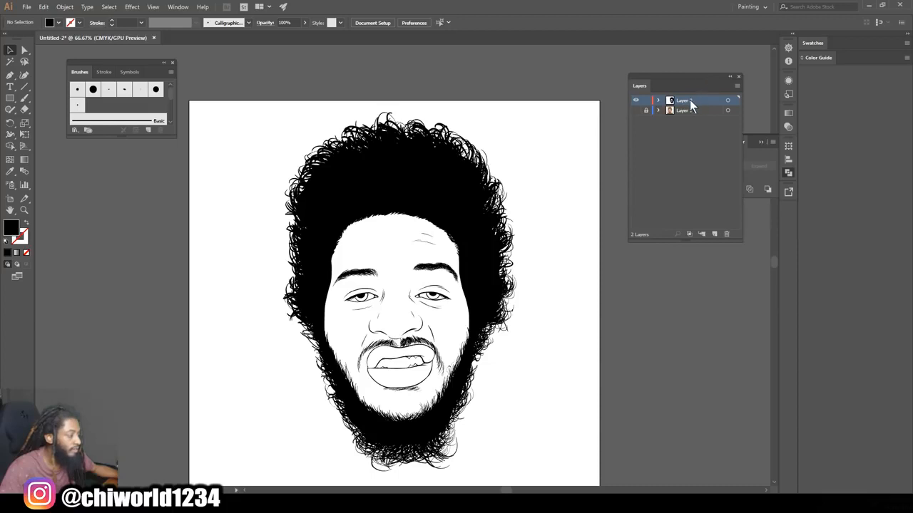
left_click(690, 100)
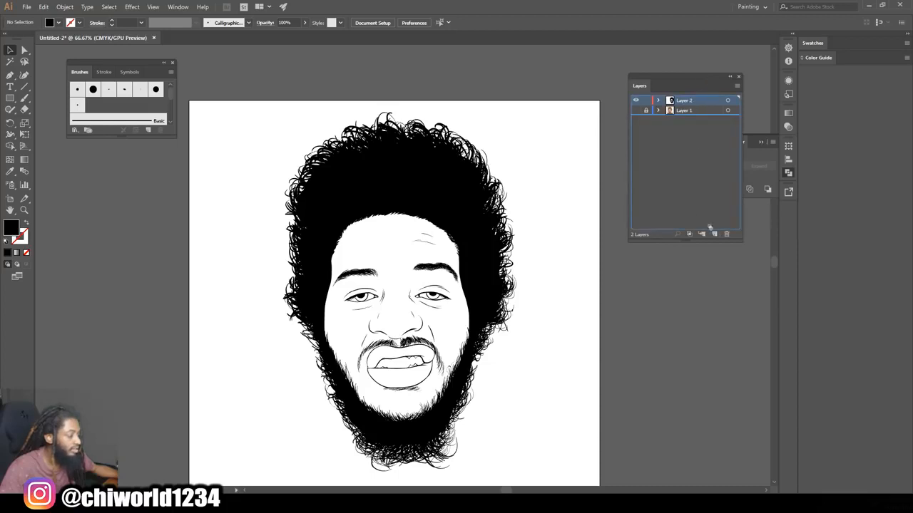
left_click_drag(715, 234, 714, 235)
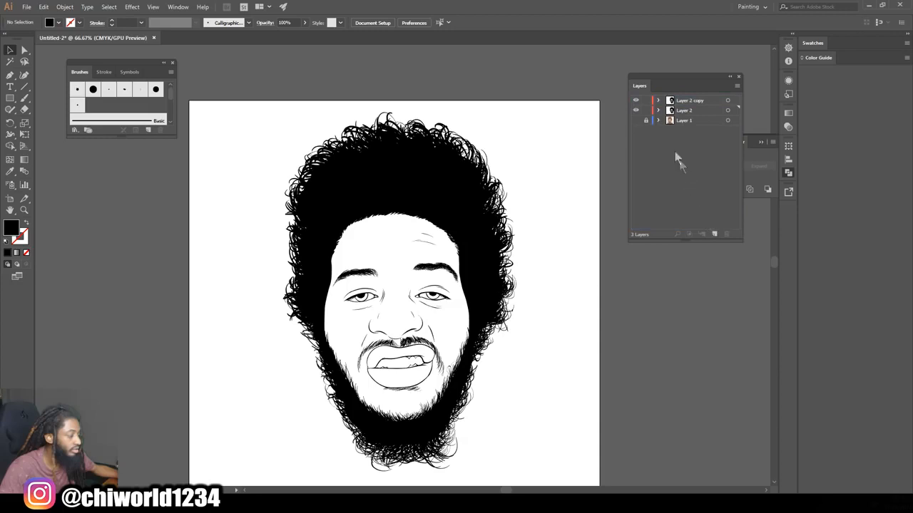
left_click(688, 114)
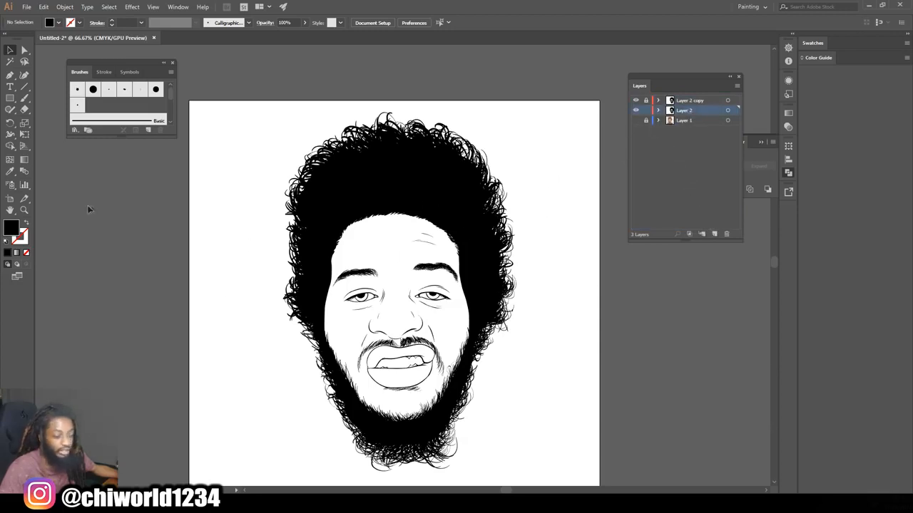
- Set the fill colour to a light orange skin tone, F4BB82
double_click(11, 227)
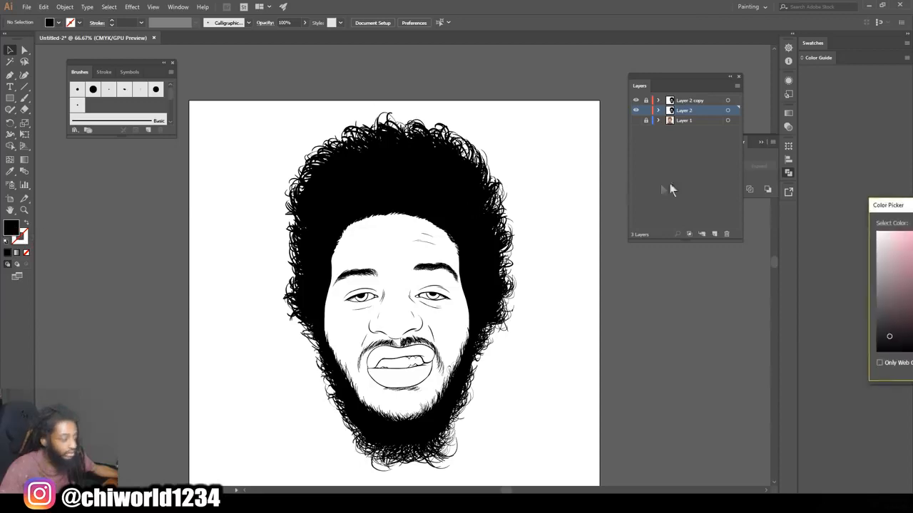
left_click_drag(899, 205, 549, 249)
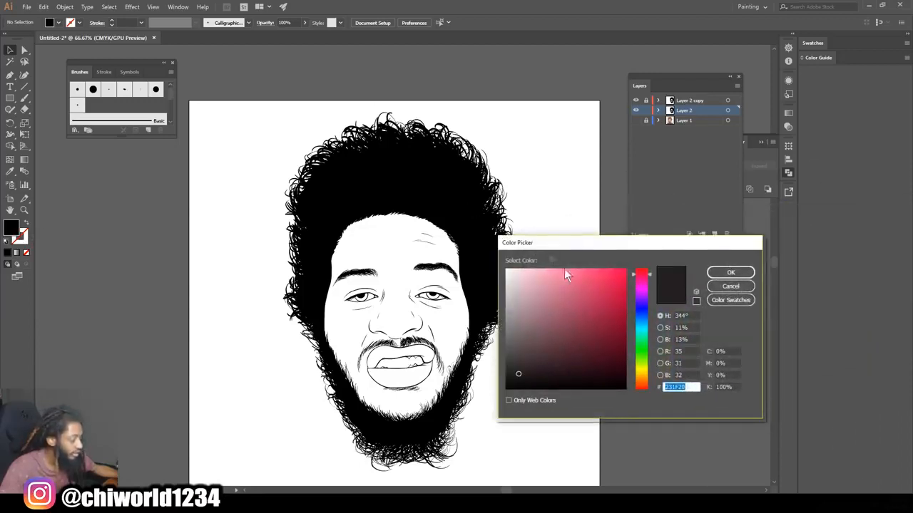
left_click_drag(642, 354, 639, 365)
left_click_drag(565, 290, 539, 279)
left_click_drag(644, 367, 645, 379)
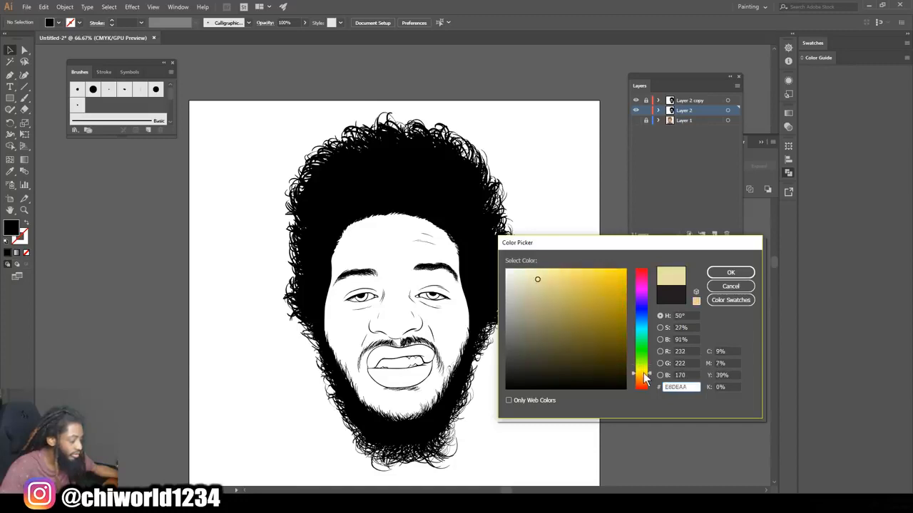
left_click(557, 270)
left_click_drag(639, 364, 643, 380)
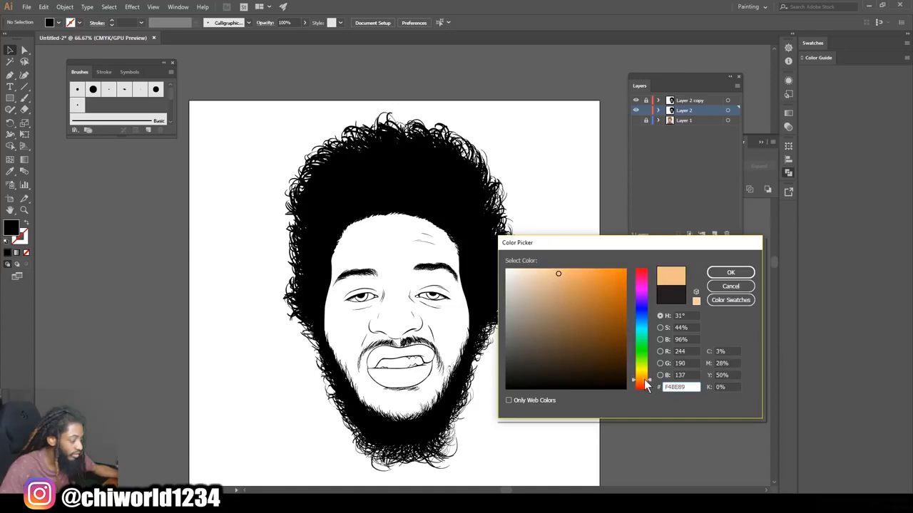
left_click(558, 284)
mouse_move(558, 284)
left_mouse_down()
mouse_move(561, 268)
mouse_move(571, 270)
mouse_move(563, 274)
left_mouse_up()
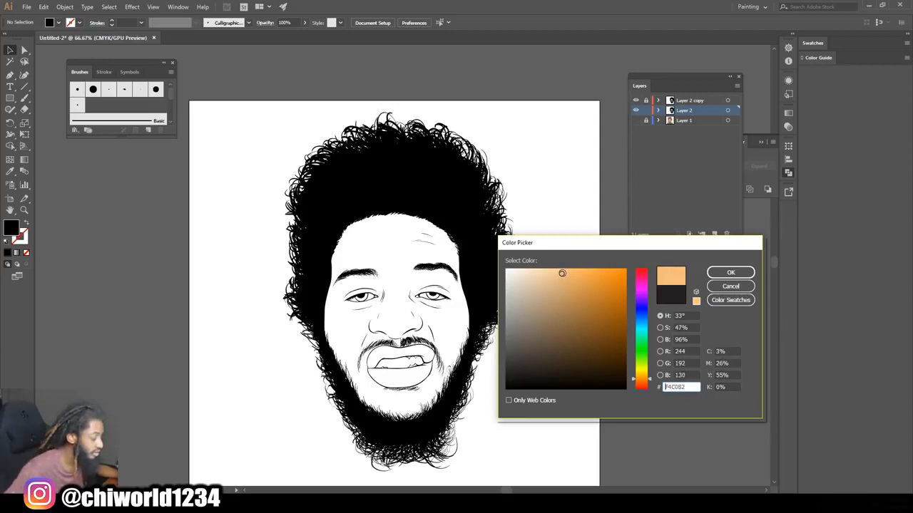
left_click_drag(647, 376, 647, 380)
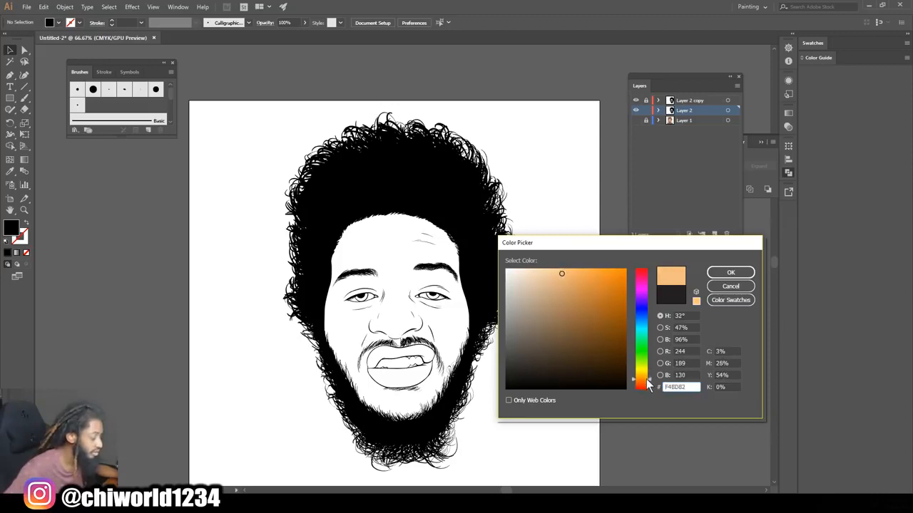
left_click(640, 377)
left_click_drag(641, 382, 642, 385)
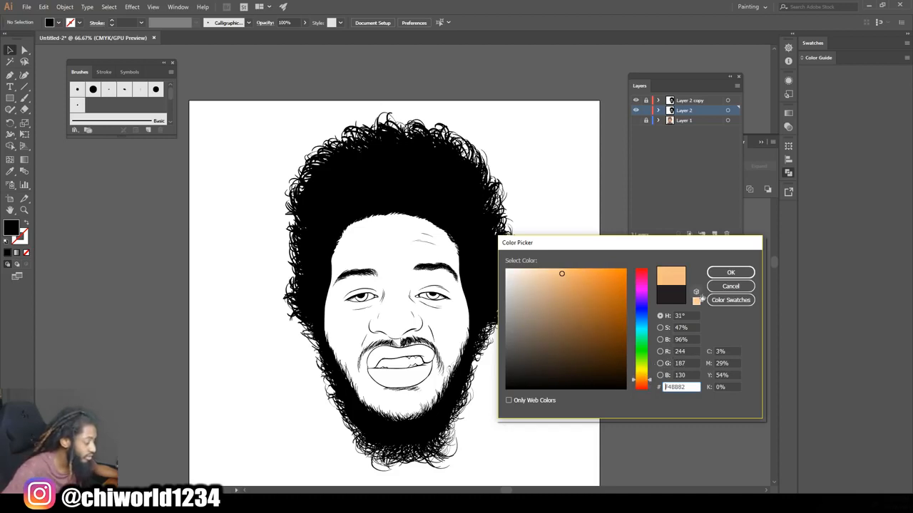
left_click(727, 274)
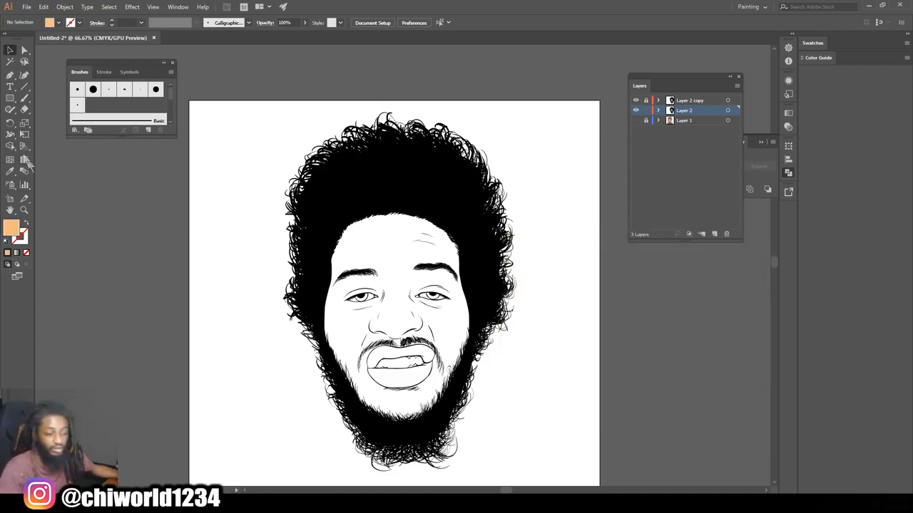
- Draw a skin-coloured rectangle about 14.4 by 17 in around the whole head on Layer 2 and send it to the back
left_click(11, 100)
mouse_move(241, 102)
left_mouse_down()
mouse_move(470, 284)
mouse_move(546, 456)
mouse_move(563, 483)
mouse_move(568, 479)
left_mouse_up()
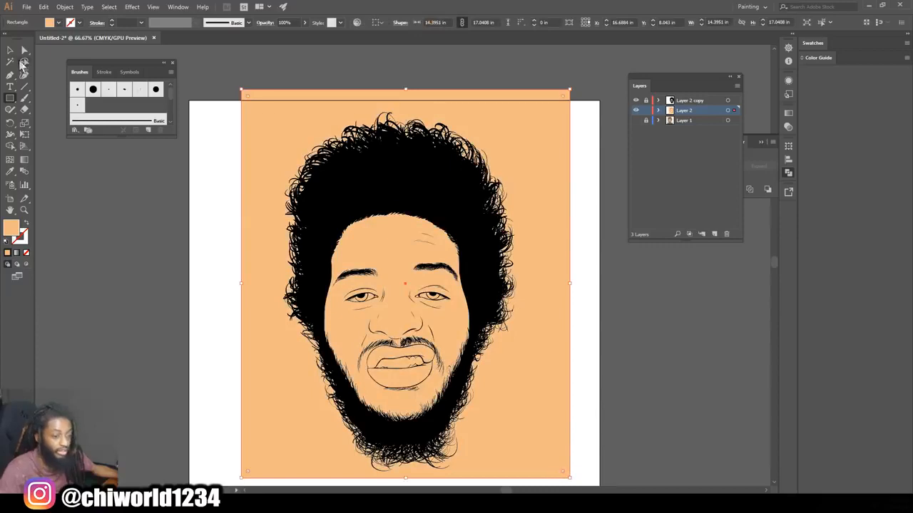
left_click(10, 50)
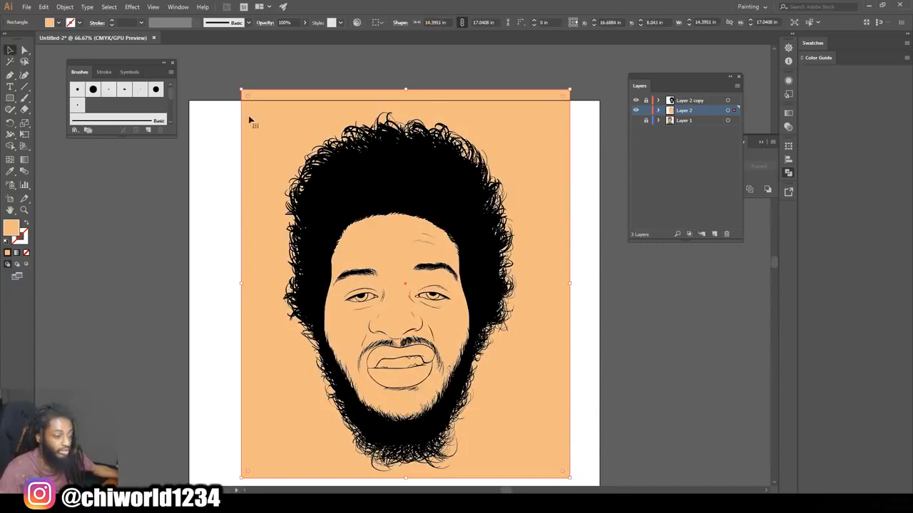
right_click(288, 130)
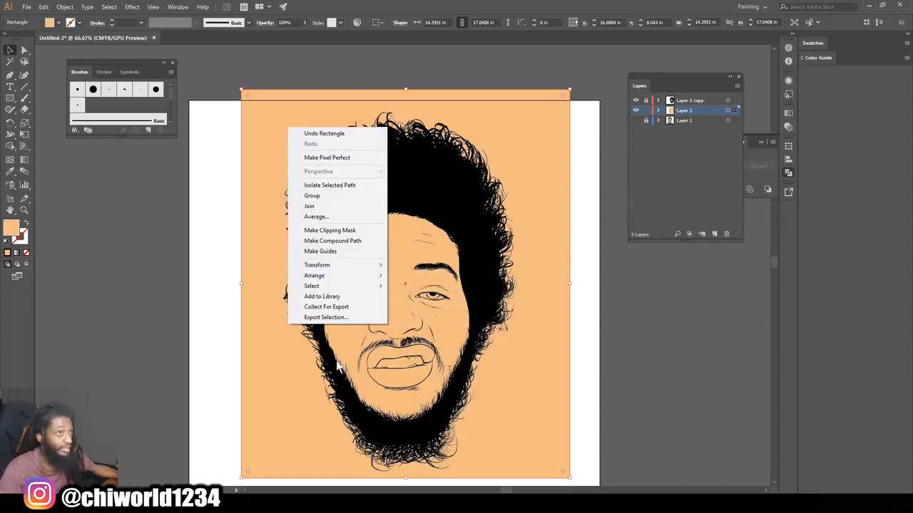
mouse_move(322, 278)
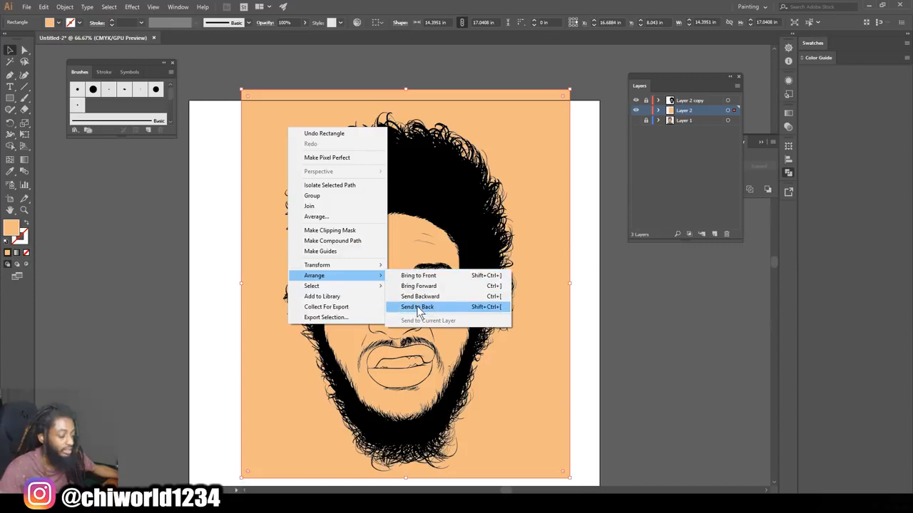
left_click(417, 307)
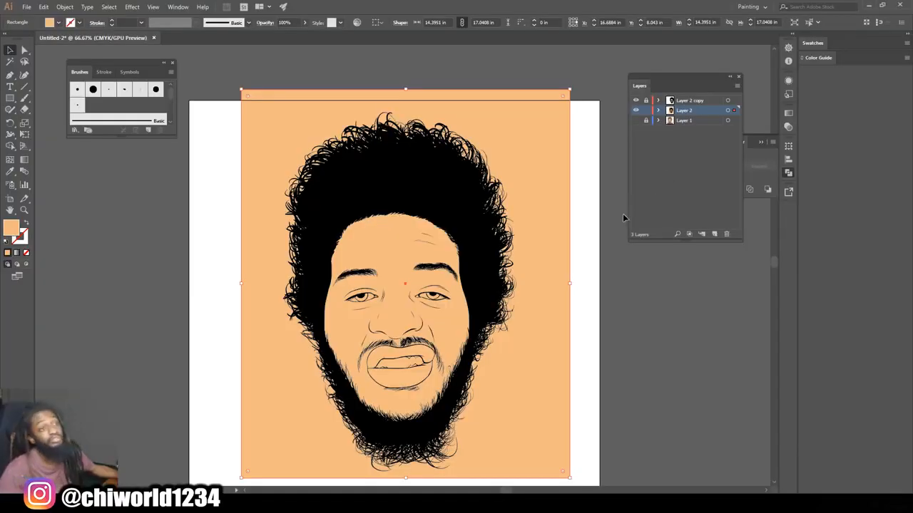
left_click(219, 76)
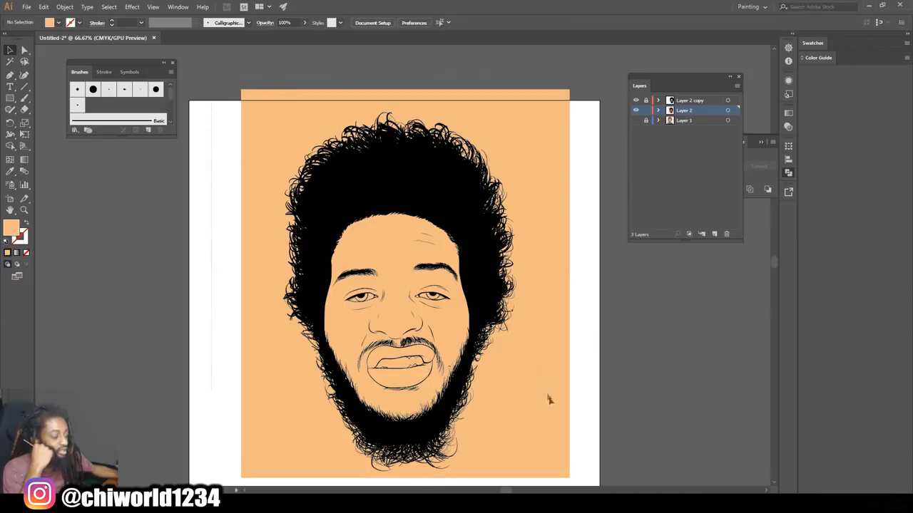
- Merge the rectangle with the Layer 2 portrait using Pathfinder and isolate the merged group
key("ctrl+a")
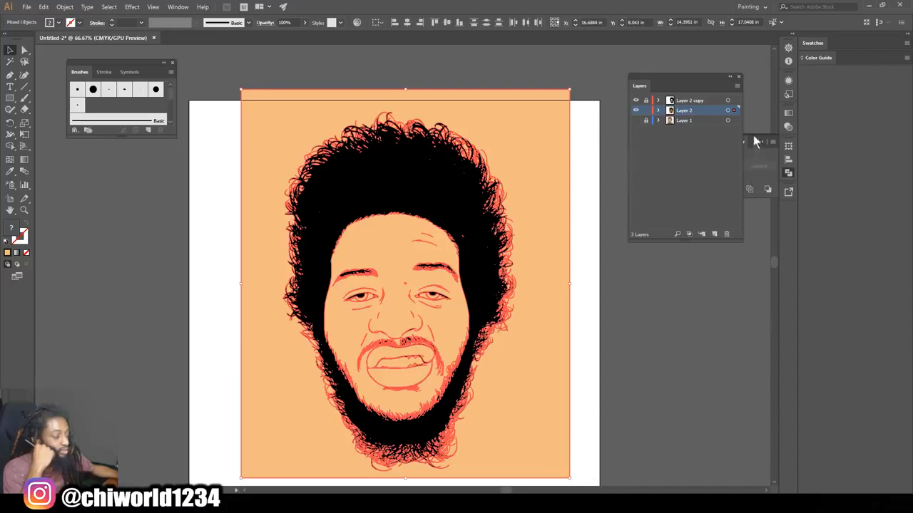
left_click(754, 136)
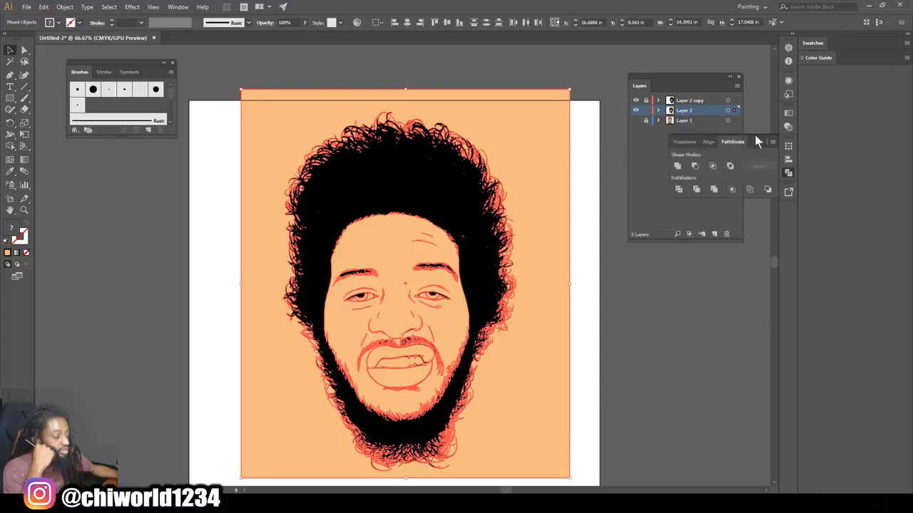
left_click(713, 188)
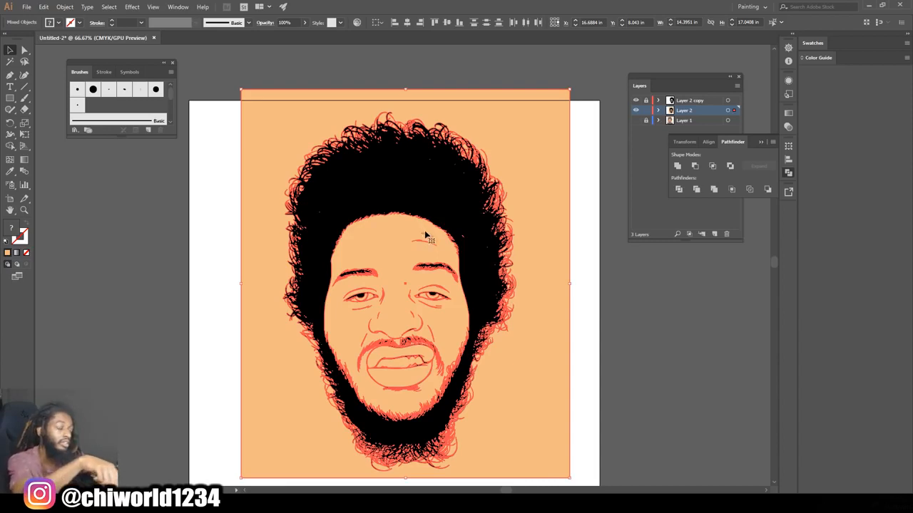
left_click(714, 189)
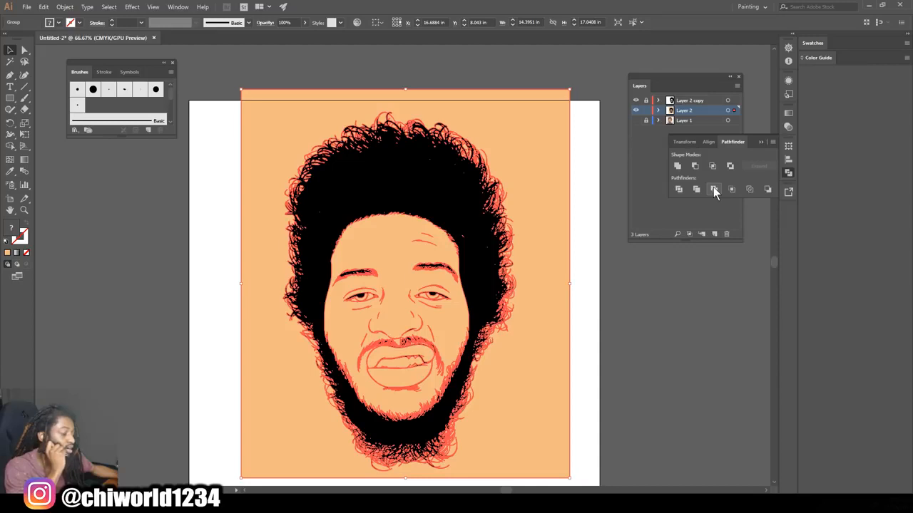
right_click(519, 132)
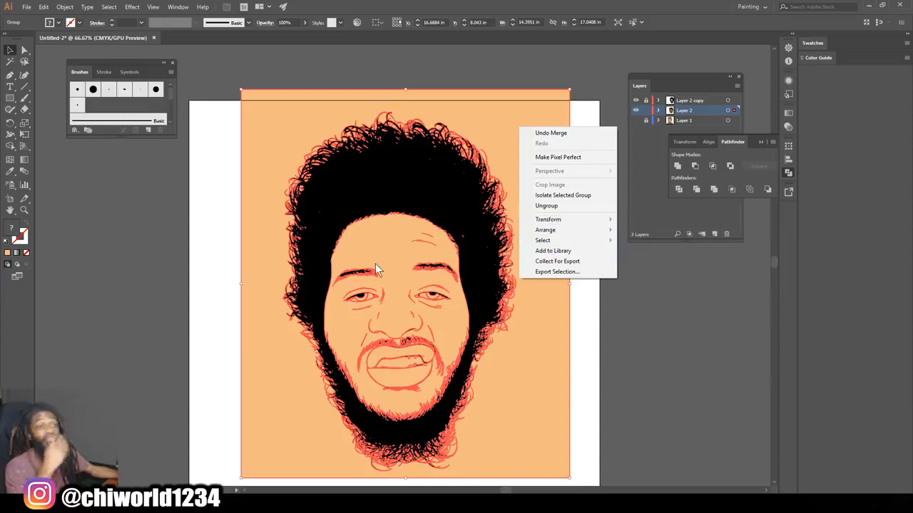
left_click(546, 197)
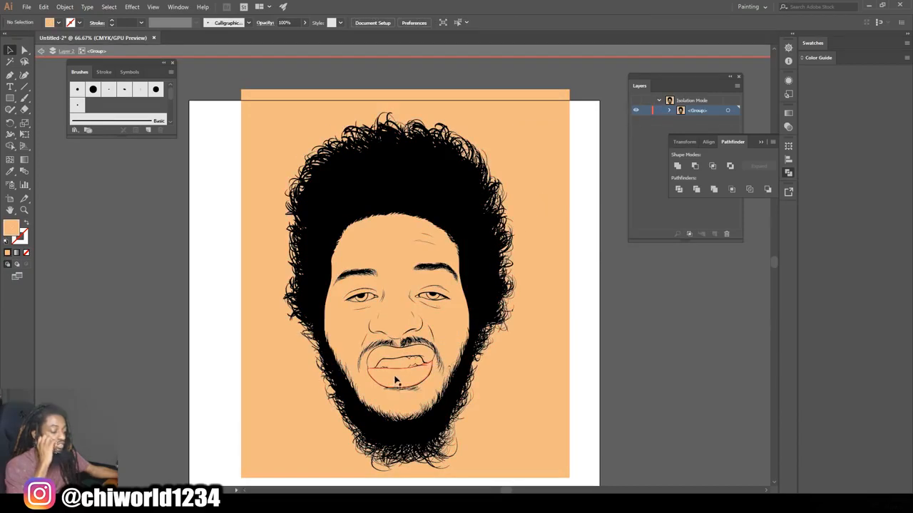
- Examine the mouth, nose and eye areas of the isolated portrait up close
key("ctrl+plus")
key("ctrl+plus")
key("ctrl+plus")
scroll(422, 343, "down", 5)
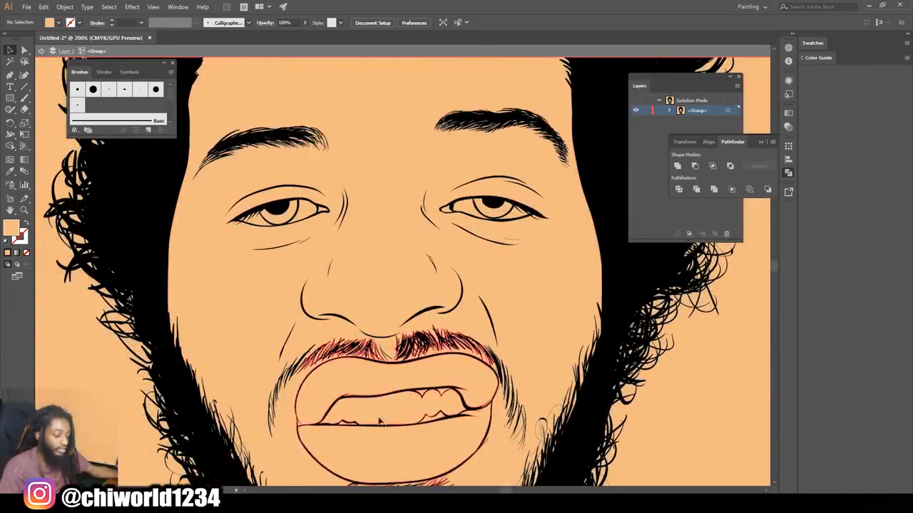
scroll(396, 404, "down", 2)
scroll(396, 405, "down", 1)
key("ctrl+plus")
key("ctrl+plus")
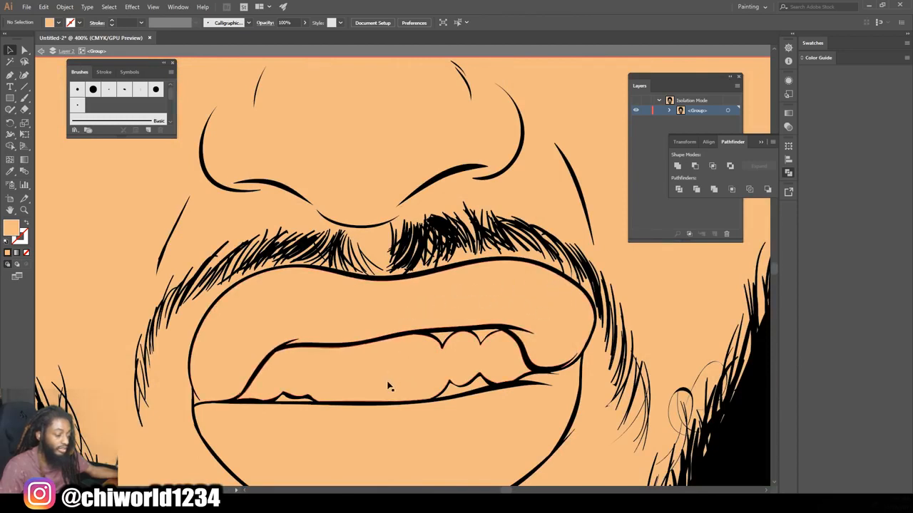
scroll(402, 463, "up", 8)
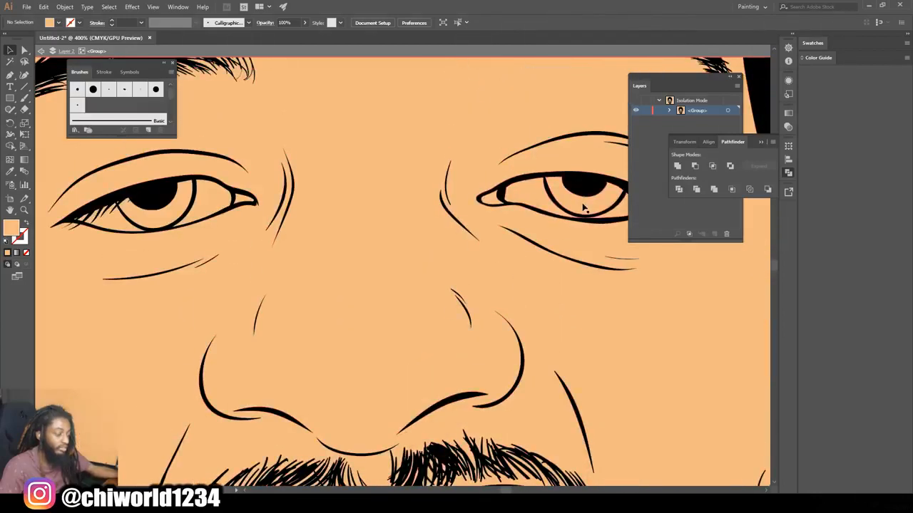
scroll(563, 258, "down", 4)
scroll(563, 258, "down", 2)
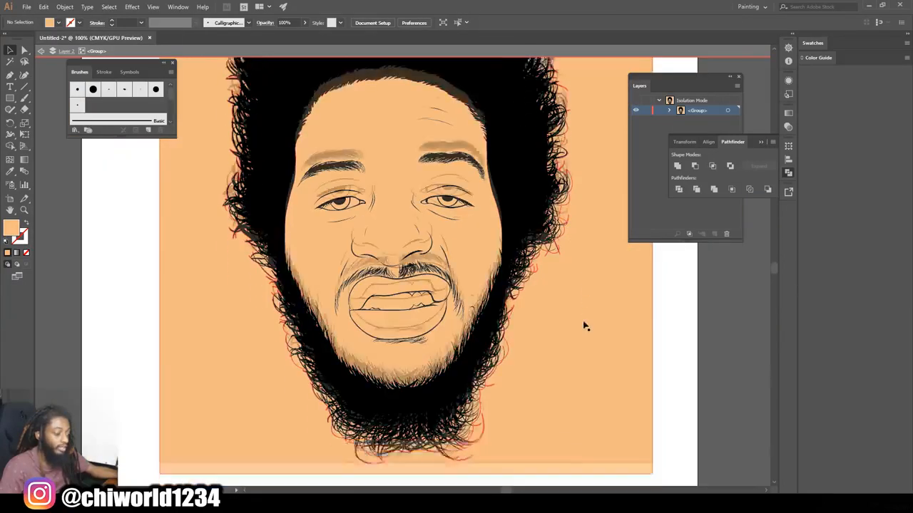
- Delete the skin-coloured background area surrounding the head in the isolated group
left_click(577, 300)
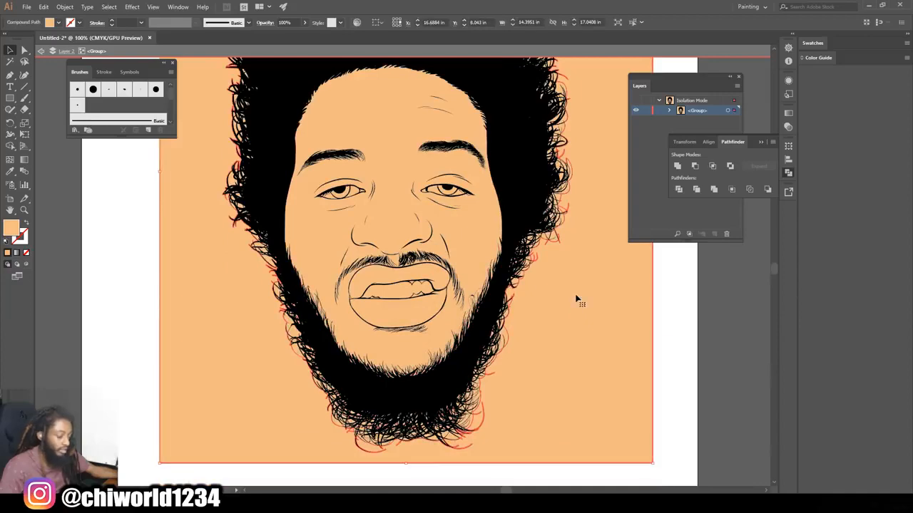
scroll(583, 228, "up", 3)
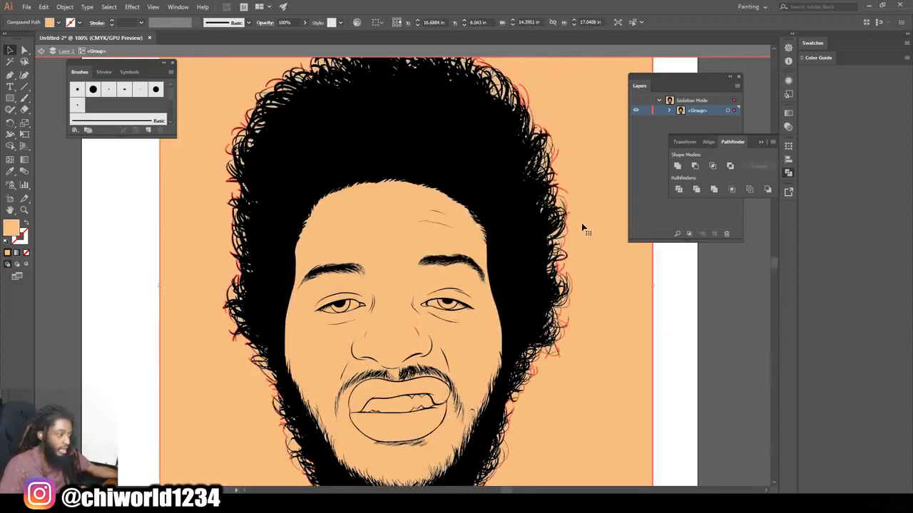
key("Delete")
- Delete three skin-coloured fill areas enclosed by the loose hair strands at the crown of the head
scroll(577, 355, "down", 2)
scroll(577, 355, "up", 3)
scroll(576, 357, "up", 2)
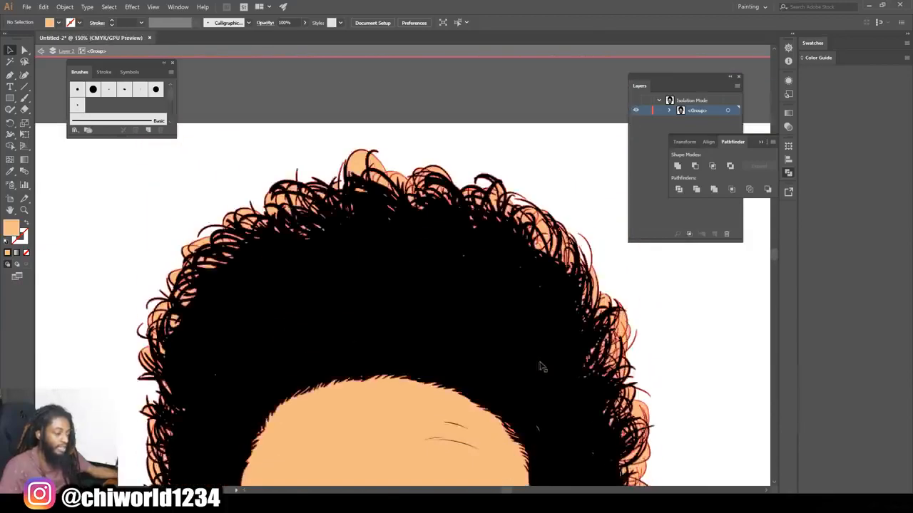
scroll(491, 349, "up", 1)
scroll(408, 295, "up", 4)
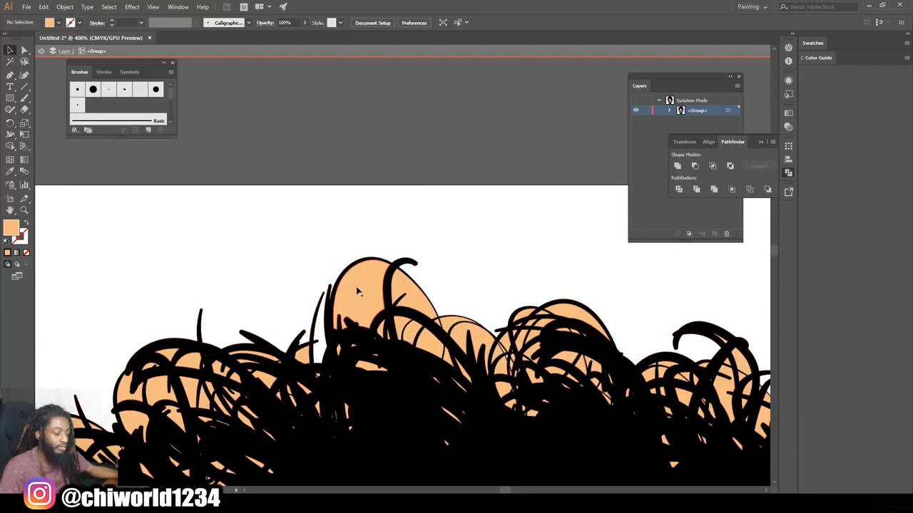
left_click(357, 290)
key("Delete")
left_click(421, 303)
key("Delete")
left_click(511, 347)
key("Delete")
- Leave isolation mode on the merged portrait group
key("ctrl+minus")
key("ctrl+minus")
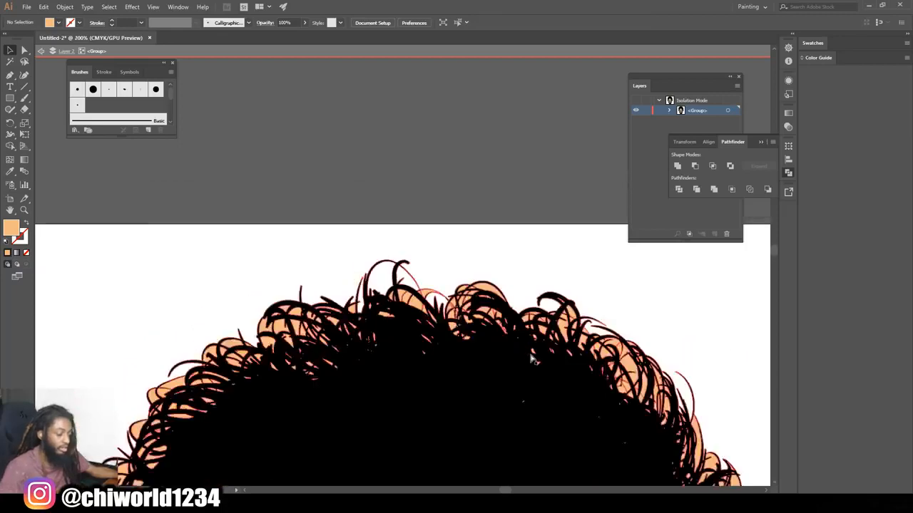
key("ctrl+minus")
key("ctrl+minus")
key("ctrl+minus")
key("ctrl+minus")
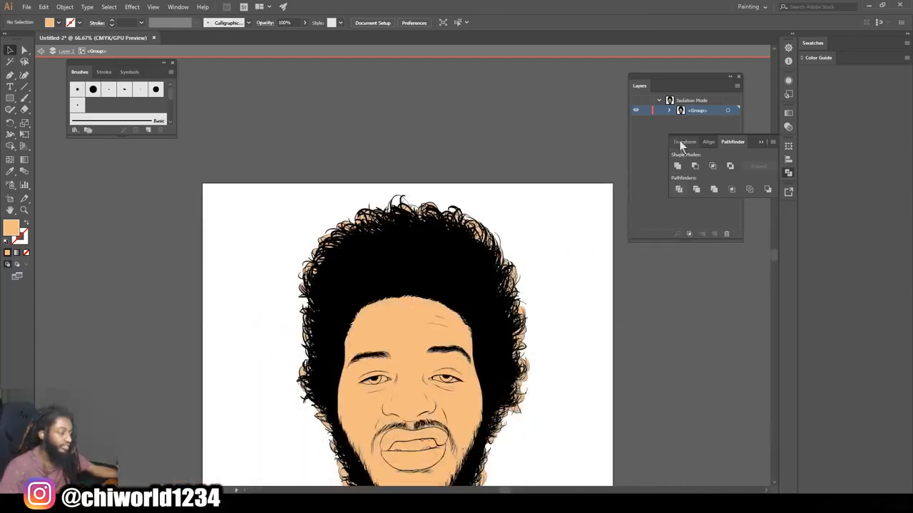
double_click(571, 238)
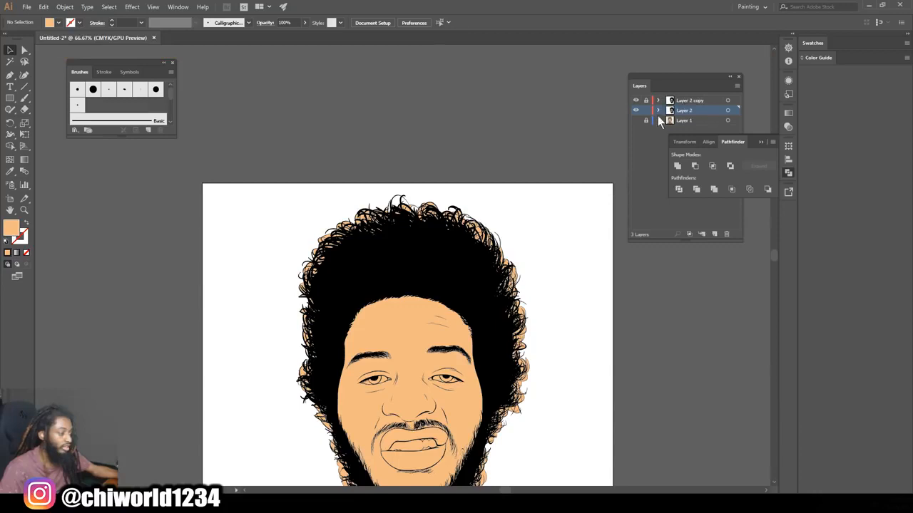
- Move the Layers panel clear of the Pathfinder panel and expand Layer 2 and its merged group down to the black line paths
left_click_drag(685, 85, 674, 294)
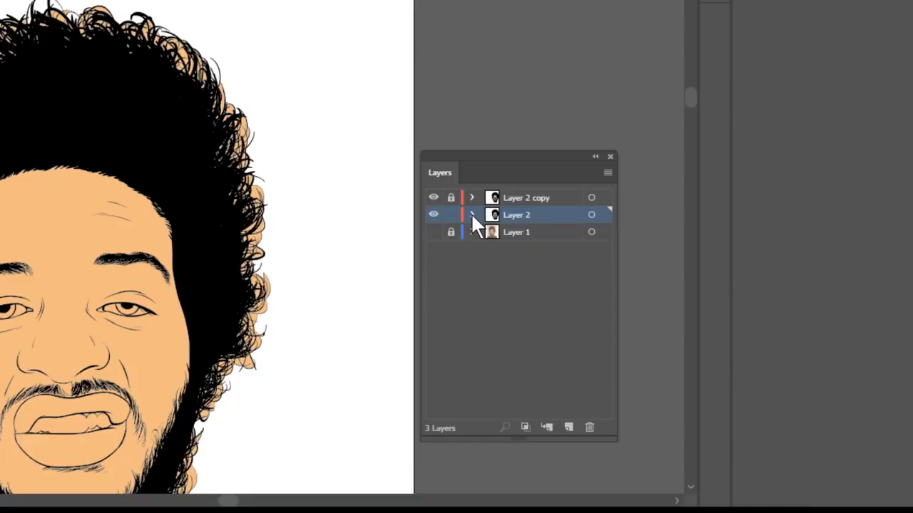
left_click(647, 323)
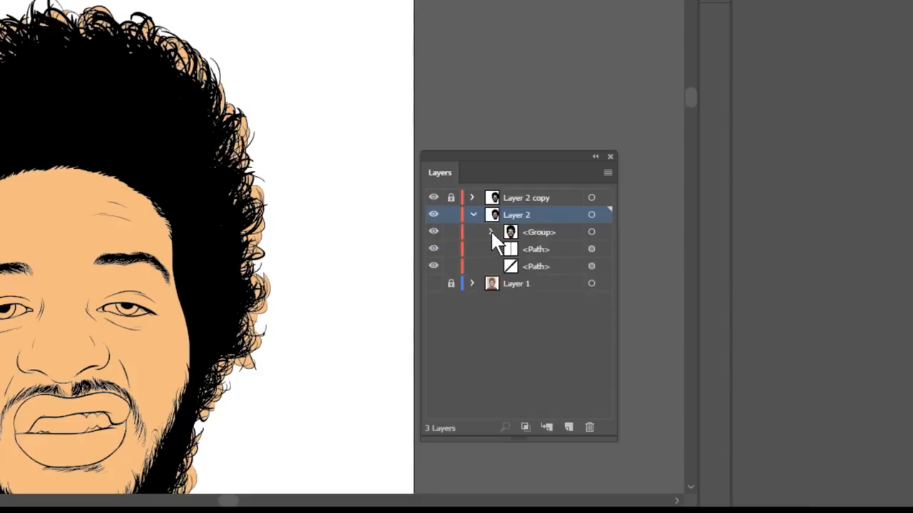
left_click(490, 232)
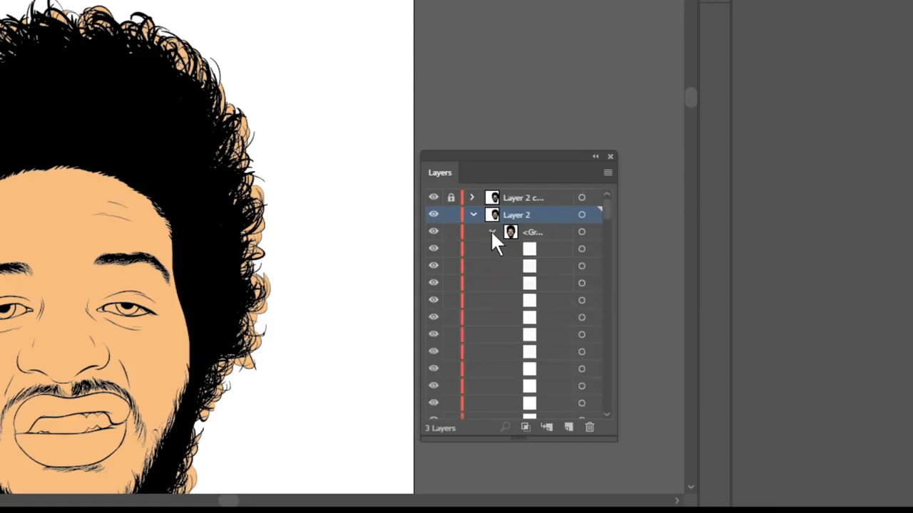
scroll(497, 265, "down", 3)
scroll(496, 264, "down", 3)
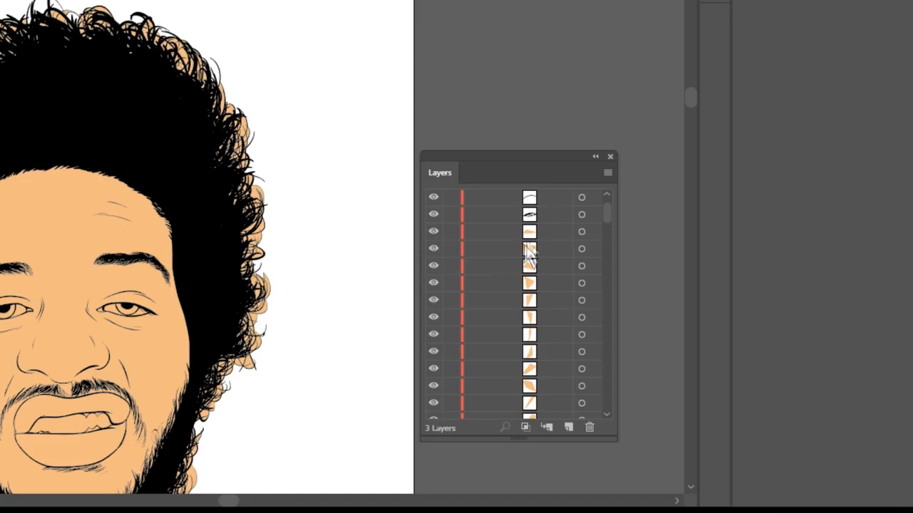
scroll(492, 234, "up", 1)
scroll(493, 237, "up", 1)
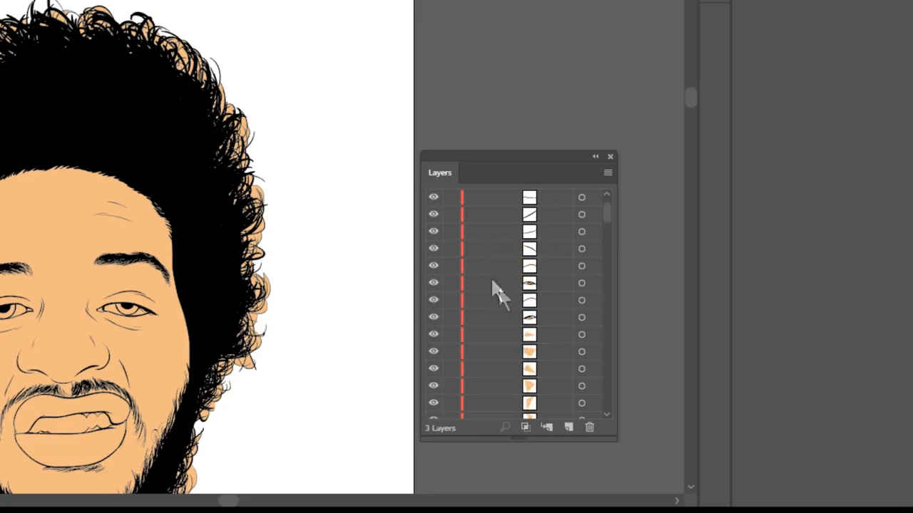
- Lock the black line paths above the skin-coloured fills in Layer 2's group, keep the layer and group unlocked, and collapse Layer 2
left_click(451, 318)
left_click(452, 300)
left_click(452, 284)
scroll(478, 338, "up", 1)
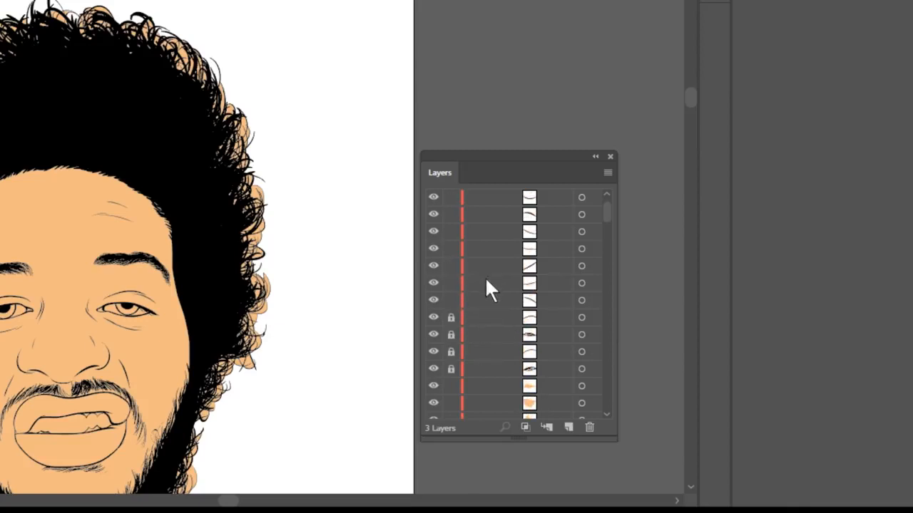
left_click_drag(449, 308, 459, 229)
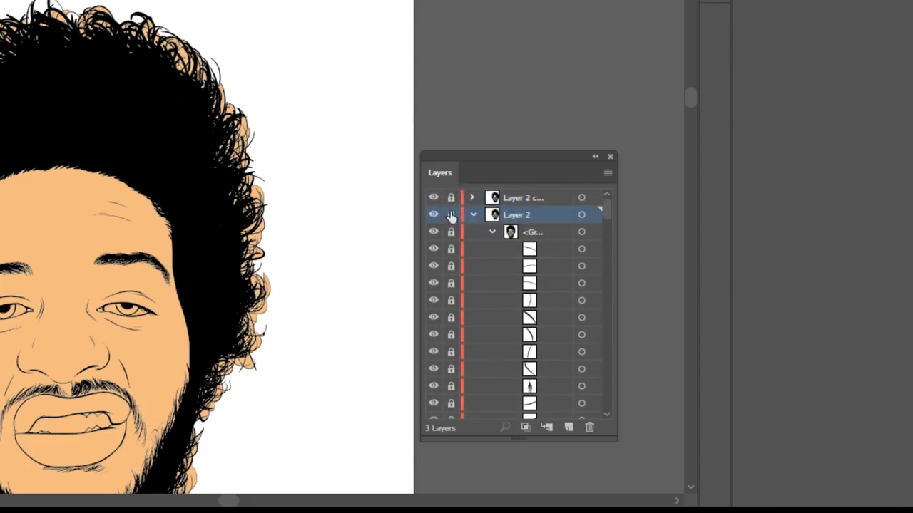
left_click(451, 215)
left_click(452, 231)
left_click(472, 214)
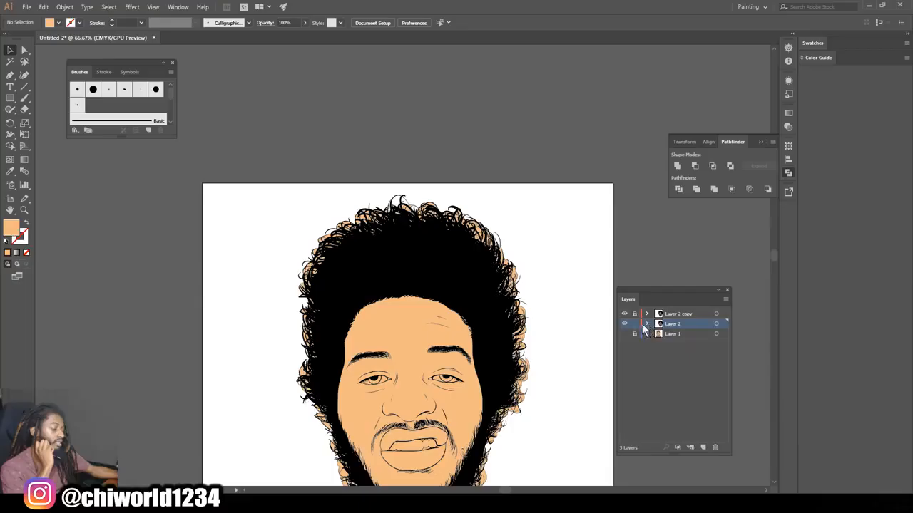
- Select the skin-coloured fills between the curls along the top of the hair with Direct Selection and delete them
left_click(23, 52)
left_click_drag(336, 194, 504, 256)
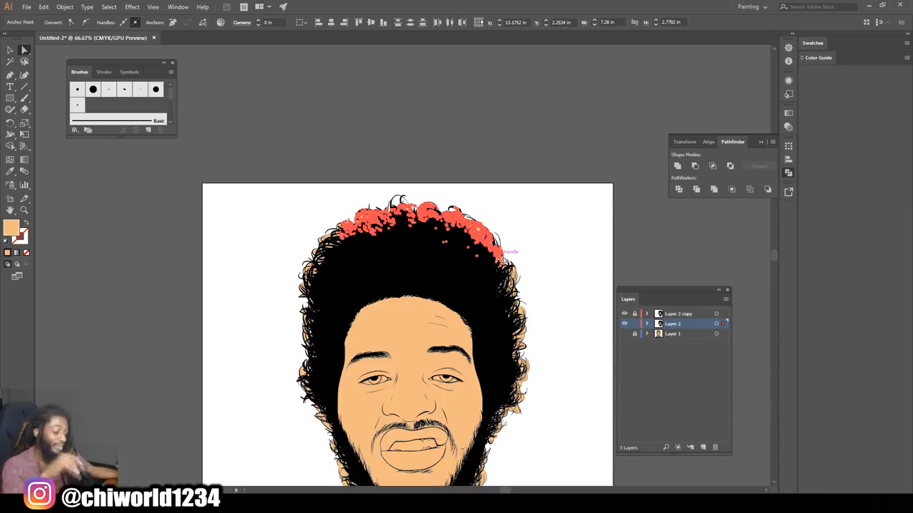
key("ctrl+equal")
key("ctrl+equal")
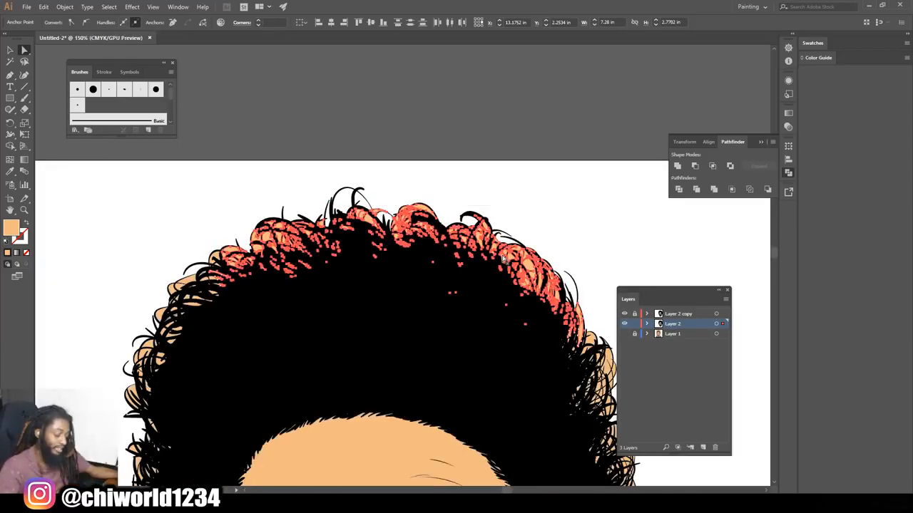
left_click(520, 255)
scroll(134, 241, "down", 2)
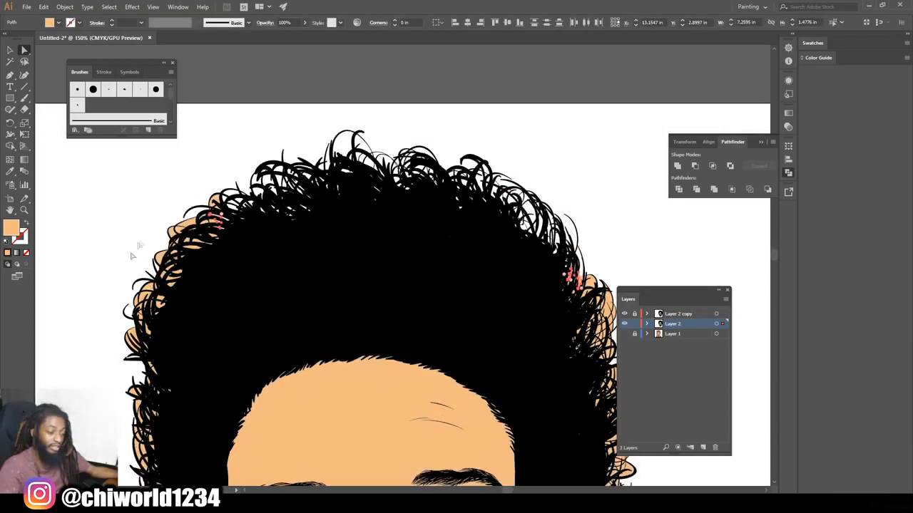
- Delete the skin-coloured fills between the curls along the upper-left edge of the hair
left_click_drag(94, 269, 213, 310)
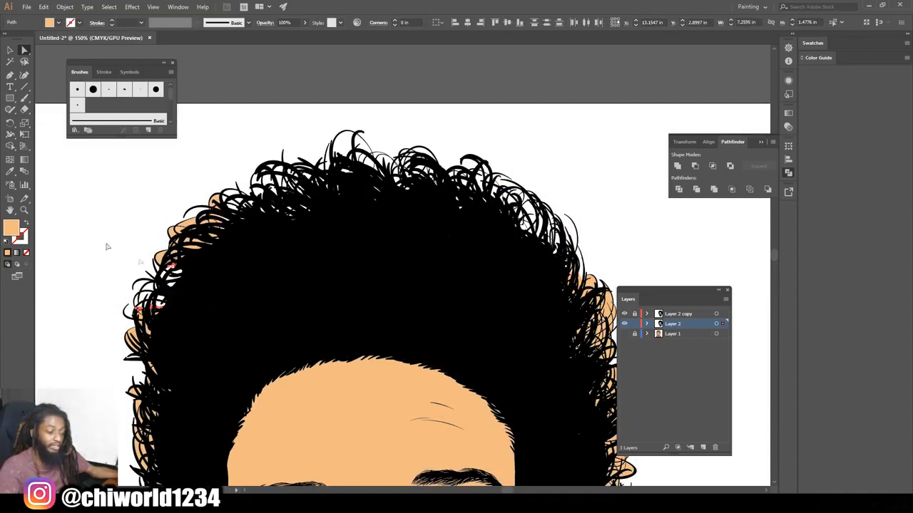
left_click_drag(111, 188, 321, 277)
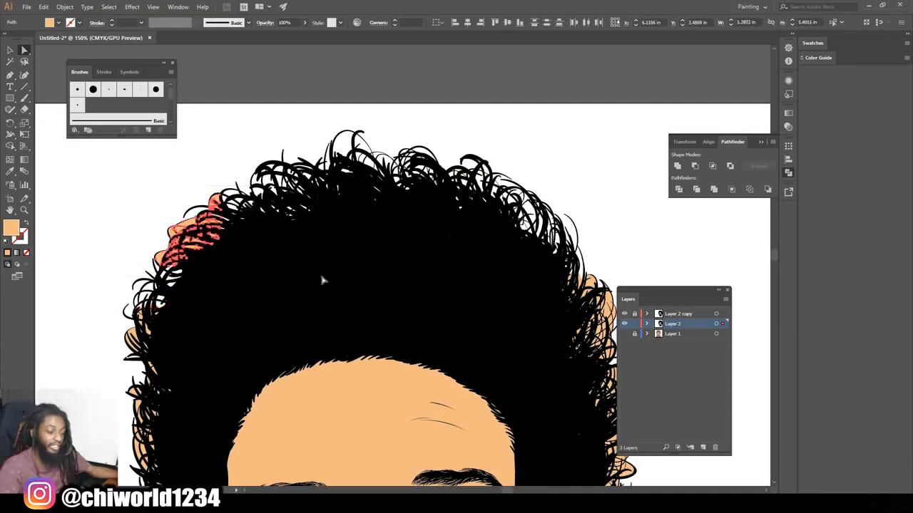
key("Delete")
scroll(352, 236, "down", 2)
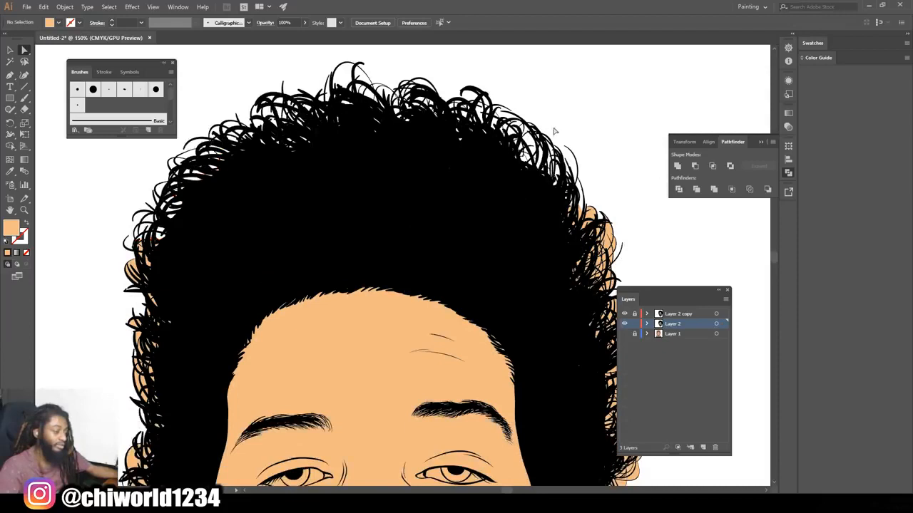
- Delete the skin-coloured fills between the curls along the upper-right edge of the hair
left_click_drag(650, 343, 690, 359)
key("Delete")
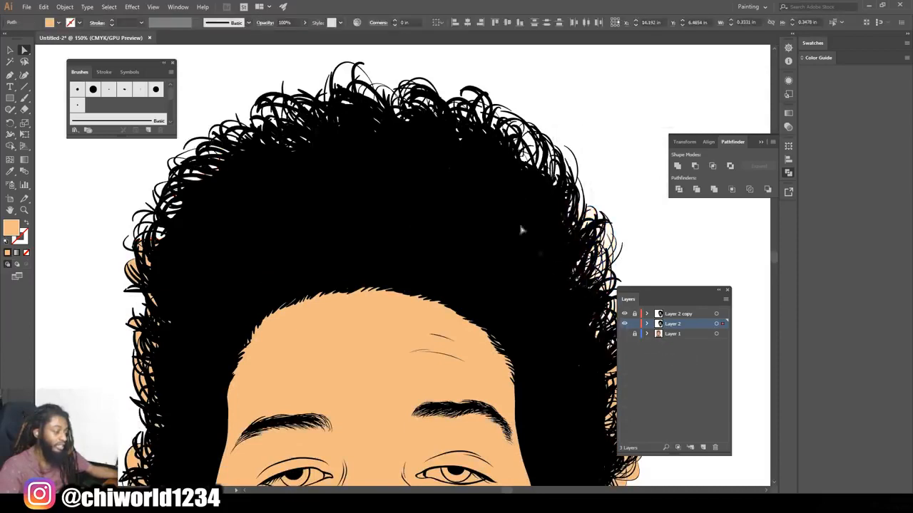
left_click_drag(496, 98, 629, 245)
key("Delete")
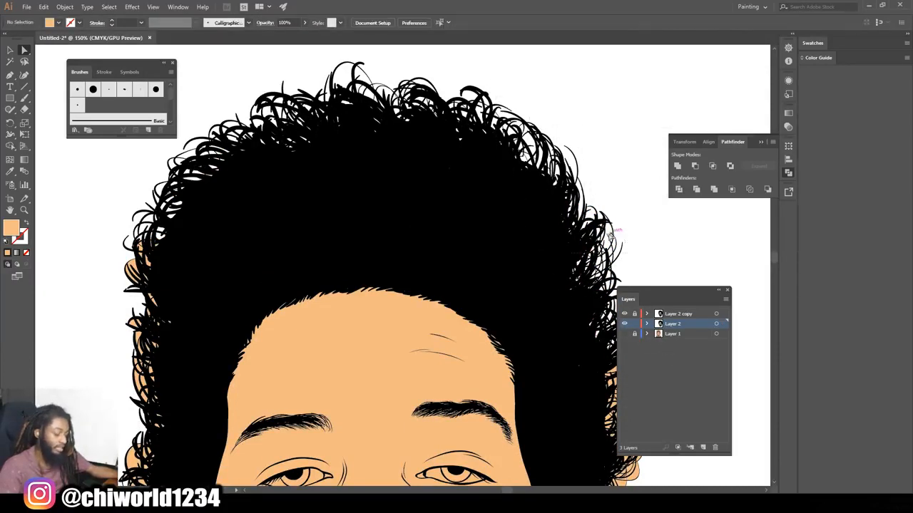
- Select the skin-coloured fills between the curls along the right side of the hair, beside the face
key("ctrl+minus")
key("ctrl+minus")
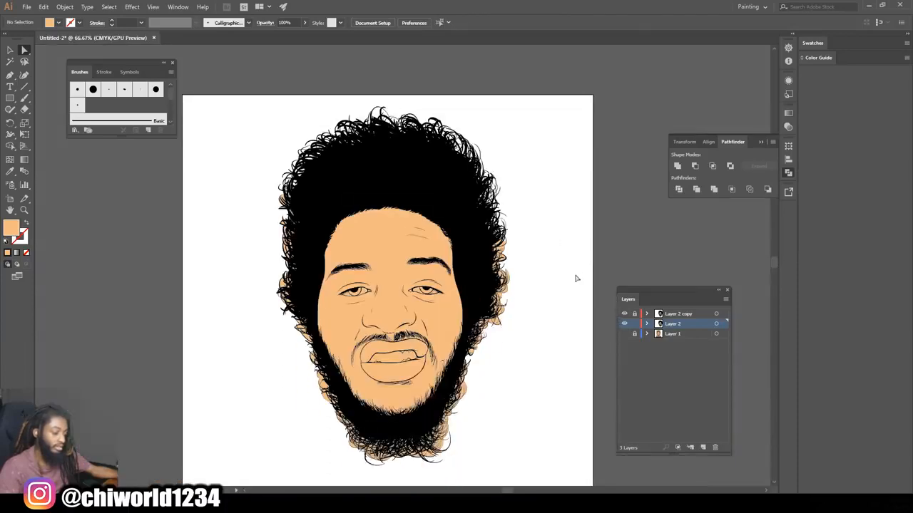
left_click_drag(509, 330, 485, 204)
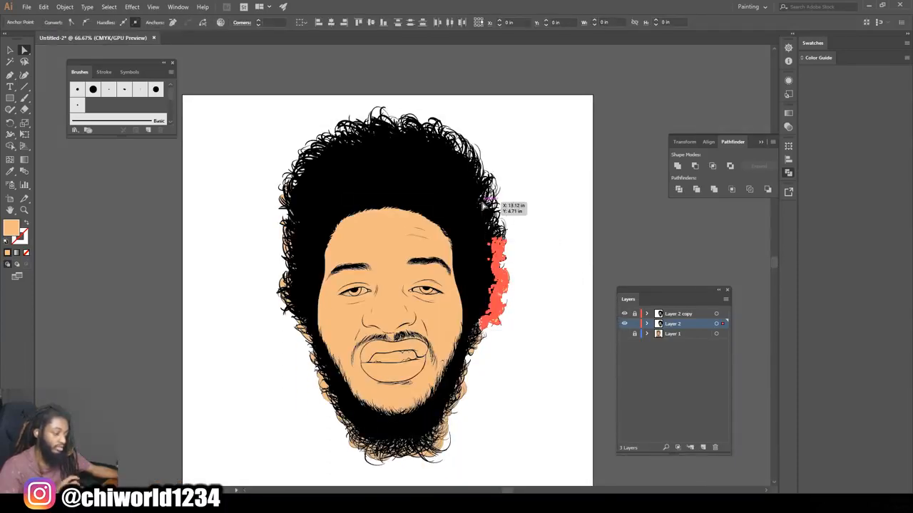
- Delete the skin-coloured fill pieces sticking out beyond both outer edges of the hair
key("Delete")
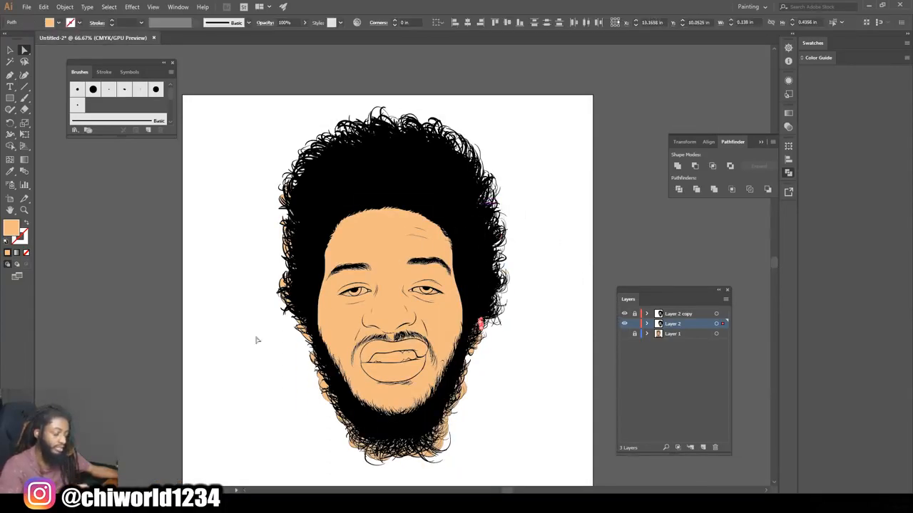
left_click_drag(280, 319, 314, 143)
key("Delete")
- Delete the stray skin-coloured fill pieces outside the hair along the viewer's-left jaw and across the lower beard
scroll(291, 326, "down", 3)
left_click_drag(297, 333, 319, 257)
key("Delete")
left_click_drag(320, 366, 332, 292)
key("Delete")
left_click_drag(332, 375, 481, 355)
key("Delete")
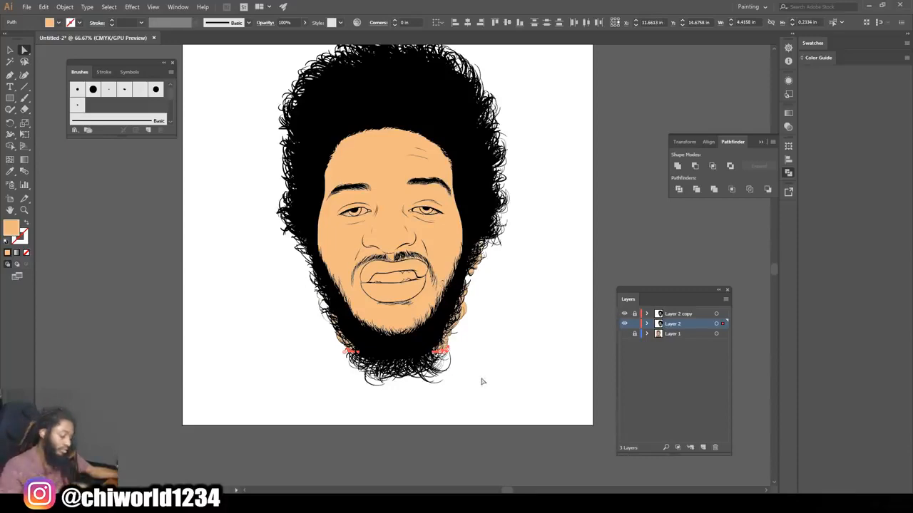
- Delete the leftover skin-coloured fill outside the beard's lower edge on the viewer's right
scroll(499, 373, "up", 2)
scroll(499, 373, "up", 4)
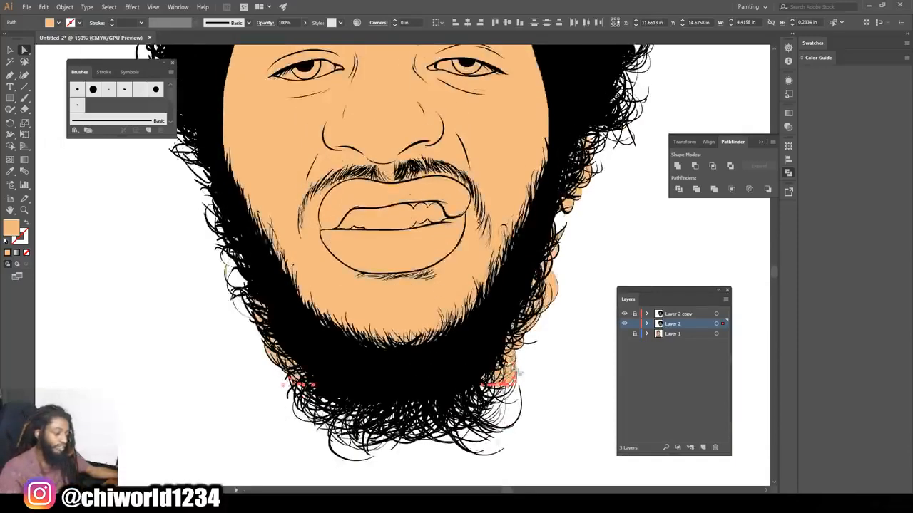
left_click_drag(553, 422, 487, 367)
left_click_drag(478, 346, 477, 346)
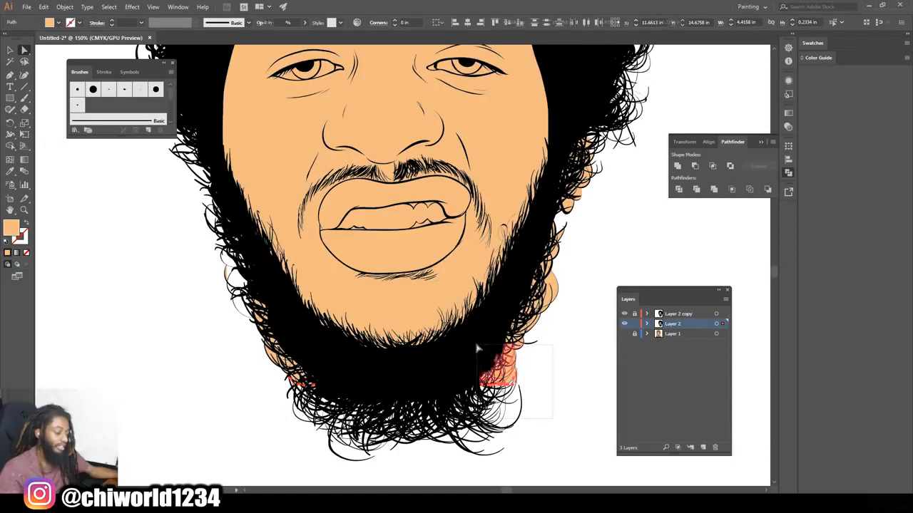
key("Delete")
- Delete the remaining skin-coloured fill pieces showing through the beard curls on the viewer's left of the jaw
left_click_drag(250, 420, 319, 354)
key("Delete")
left_click_drag(228, 378, 278, 291)
key("Delete")
left_click_drag(241, 383, 246, 273)
key("Delete")
scroll(214, 350, "up", 2)
key("Delete")
key("Delete")
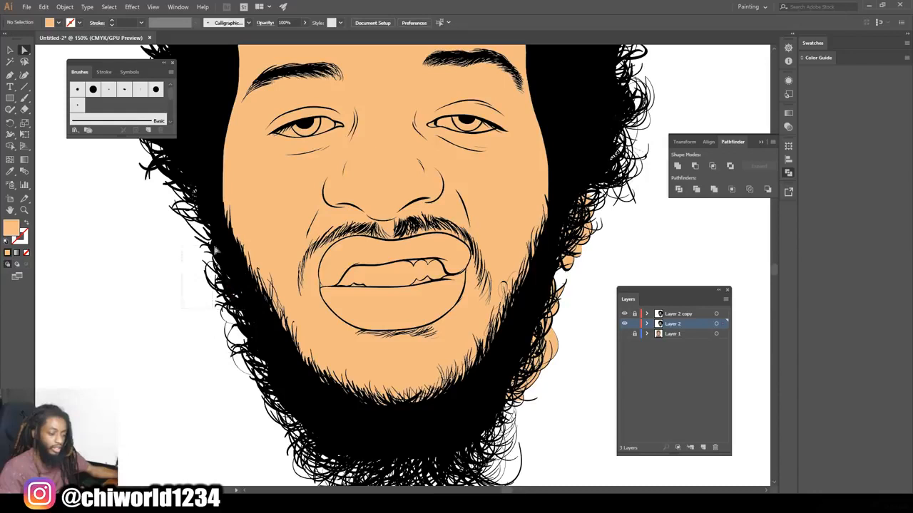
- Remove the skin-coloured fill pieces outside the beard on the viewer's right, from the chin up to the ear area
left_click_drag(557, 421, 538, 394)
left_click_drag(503, 357, 502, 355)
left_click_drag(579, 372, 529, 290)
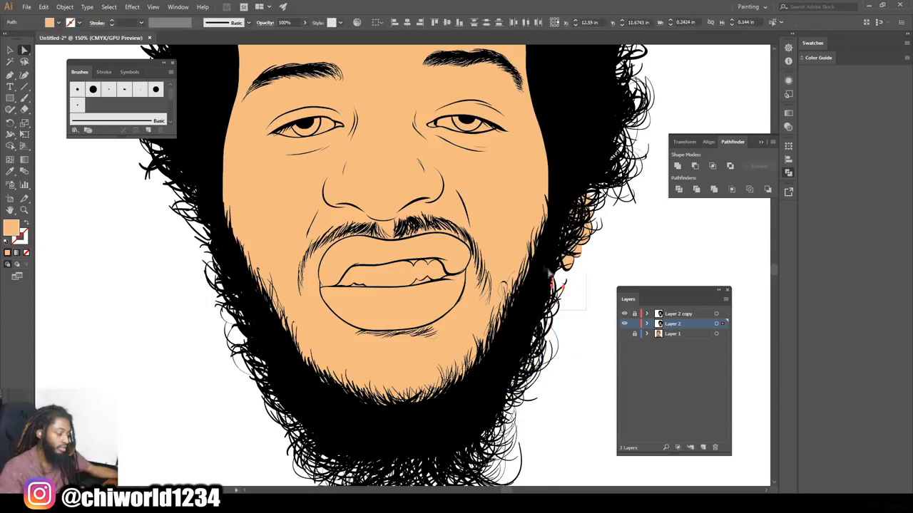
left_click_drag(545, 255, 546, 257)
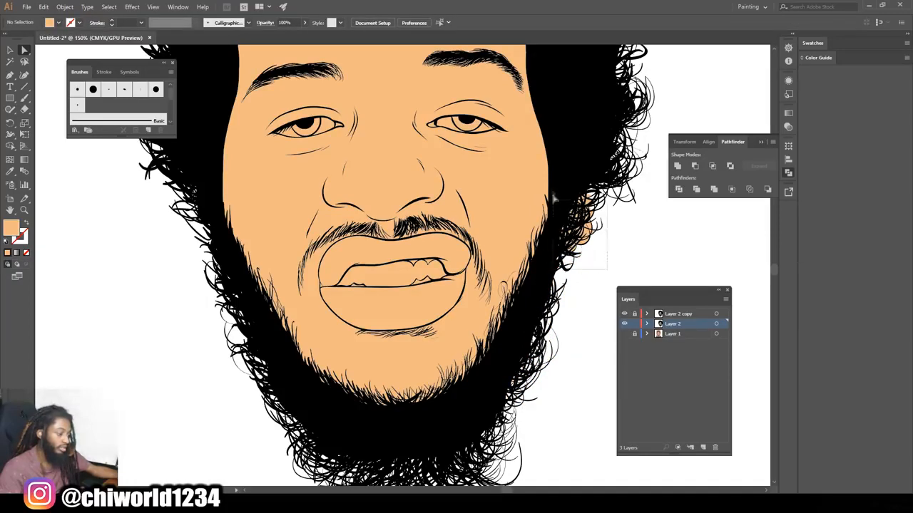
left_click_drag(558, 170, 558, 171)
- Inspect the viewer's-left and upper outlines of the hair for leftover skin-coloured fill
key("ctrl+minus")
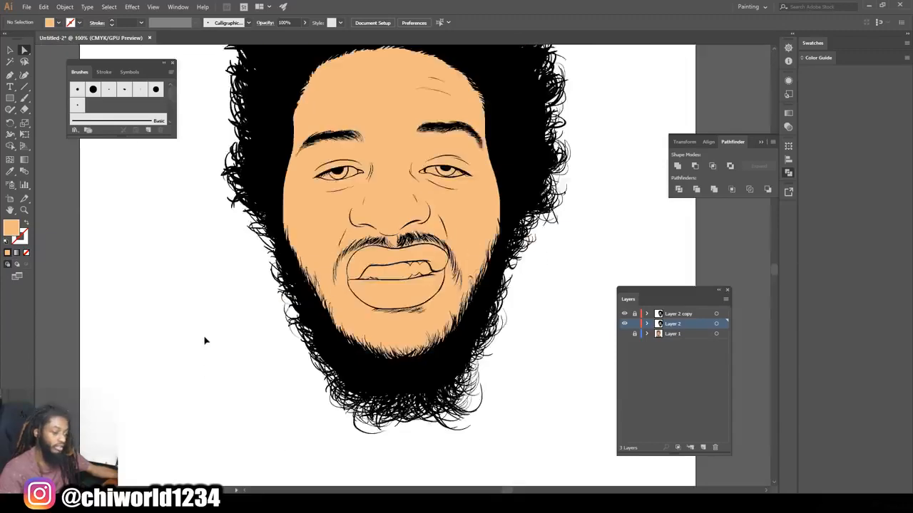
key("ctrl+minus")
scroll(213, 345, "up", 5)
left_click_drag(262, 311, 312, 240)
key("ctrl+plus")
key("ctrl+plus")
scroll(275, 275, "left", 4)
key("ctrl+plus")
key("ctrl+plus")
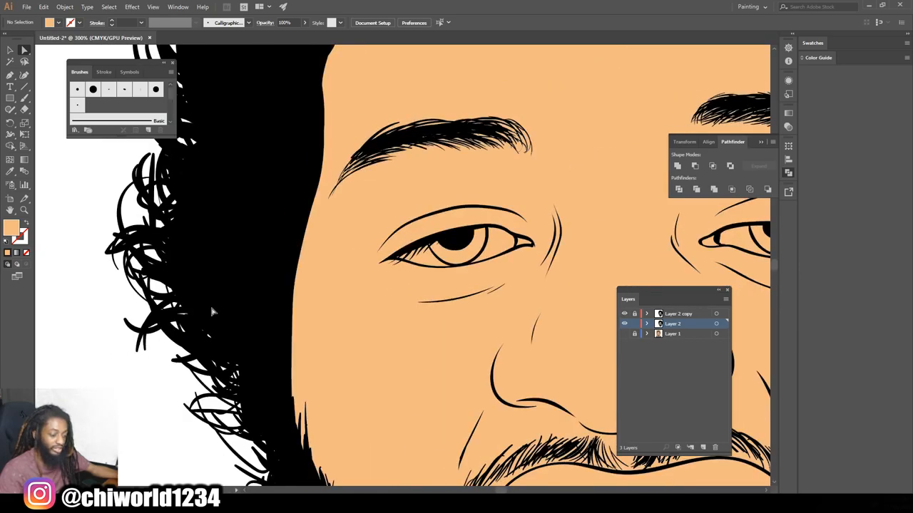
scroll(209, 314, "up", 10)
scroll(206, 327, "up", 12)
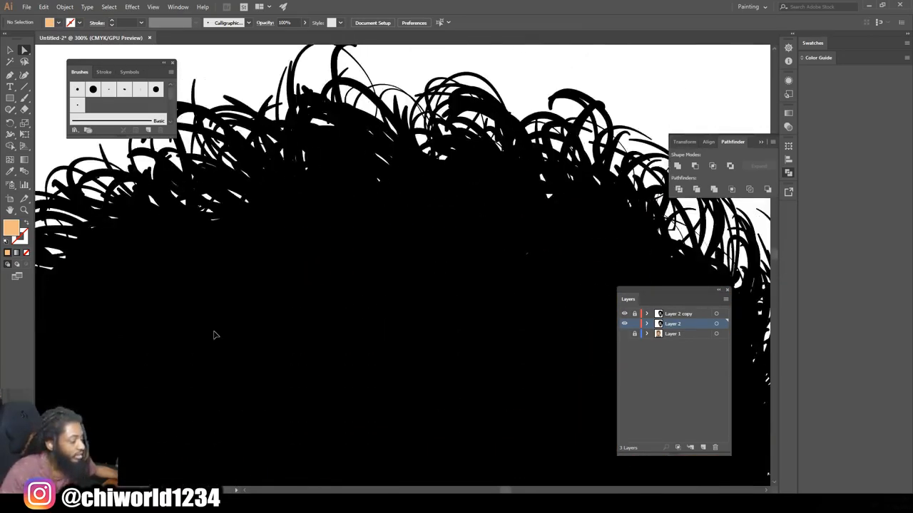
key("ctrl+minus")
key("ctrl+minus")
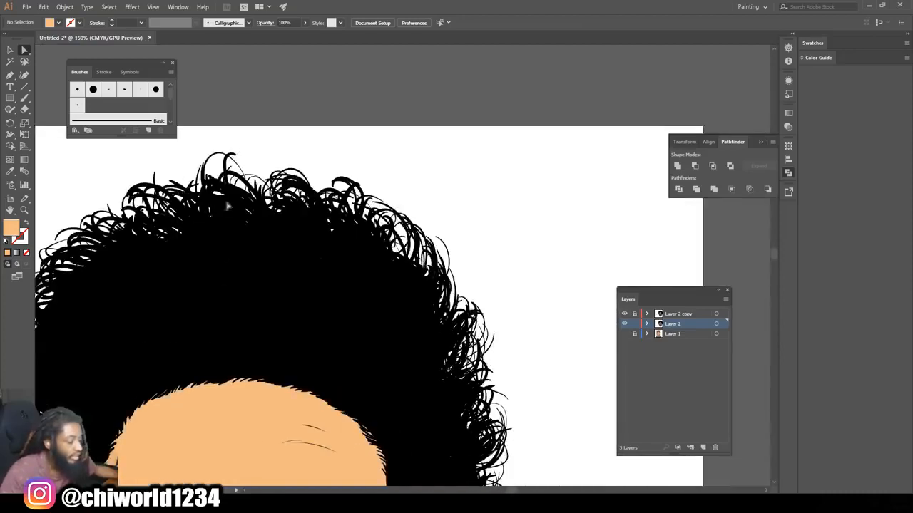
left_click_drag(523, 402, 527, 373)
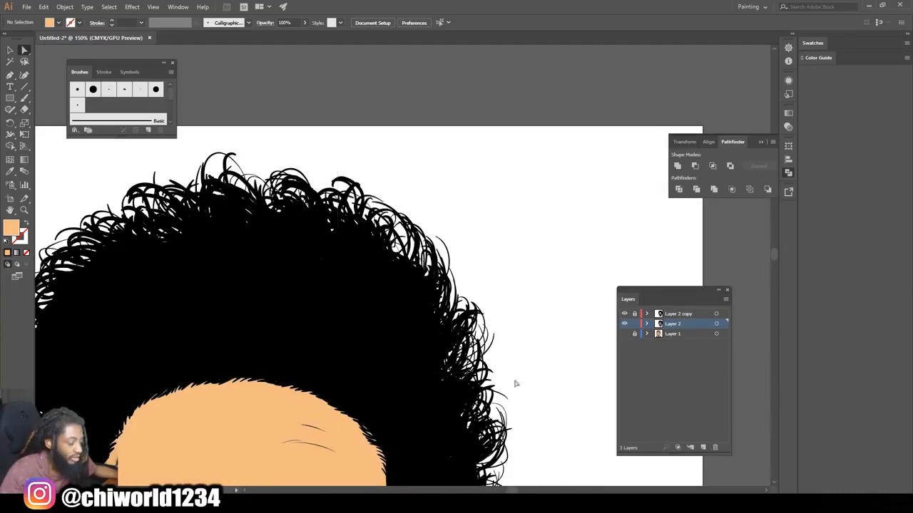
- Examine the hair outline on the viewer's right, the beard edge and the mouth area for leftover or misplaced fill
scroll(517, 384, "down", 6)
key("ctrl+plus")
key("ctrl+plus")
left_click_drag(445, 366, 487, 316)
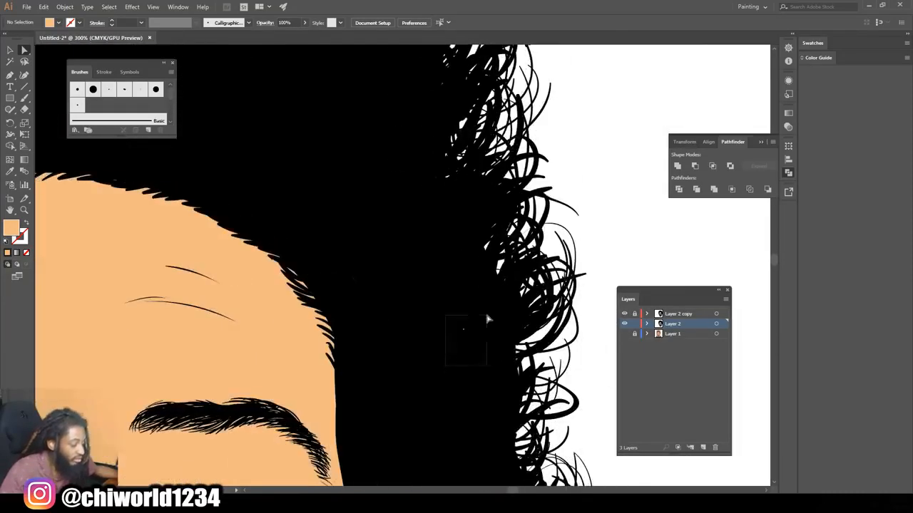
key("ctrl+minus")
key("ctrl+minus")
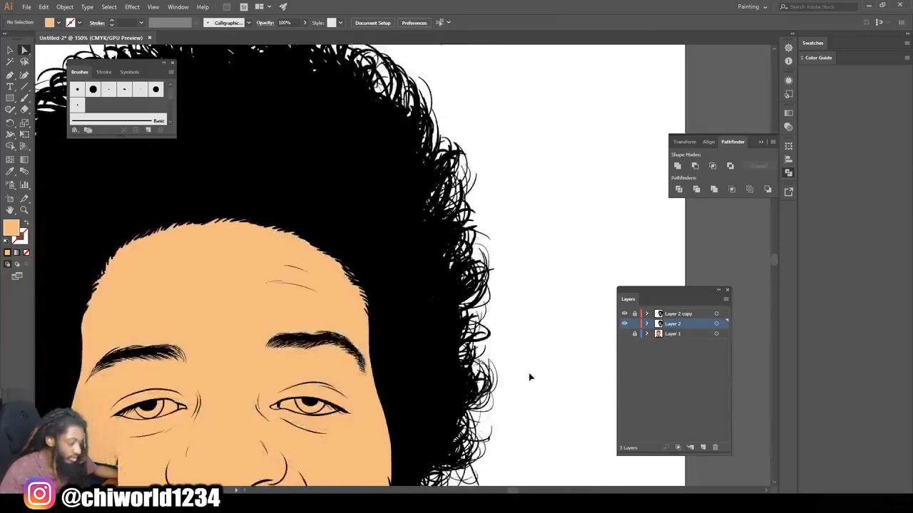
key("ctrl+minus")
key("ctrl+minus")
left_click_drag(457, 454, 444, 397)
key("ctrl+plus")
key("ctrl+plus")
key("ctrl+plus")
key("ctrl+plus")
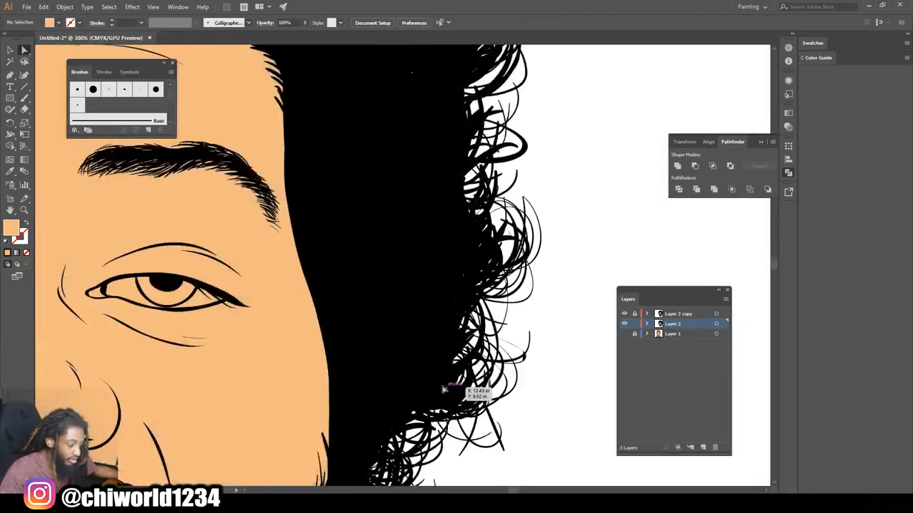
scroll(442, 391, "down", 5)
scroll(436, 394, "left", 3)
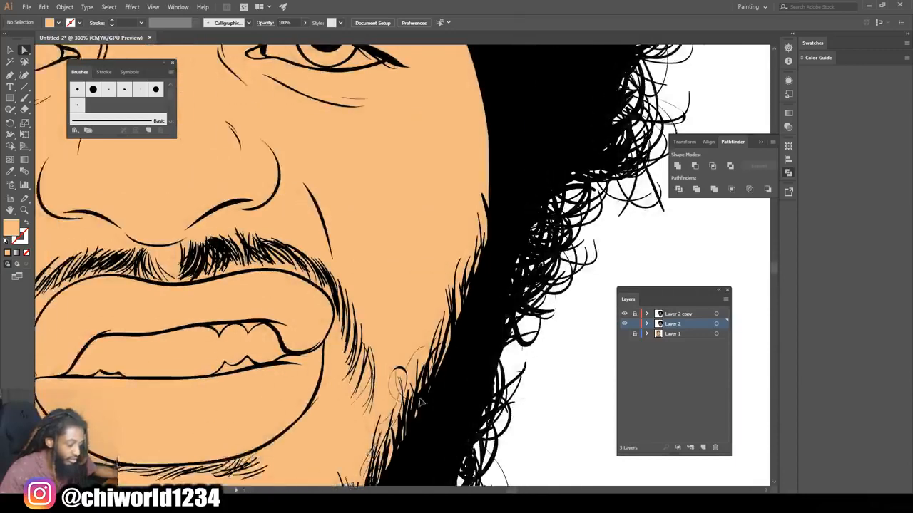
scroll(420, 403, "down", 8)
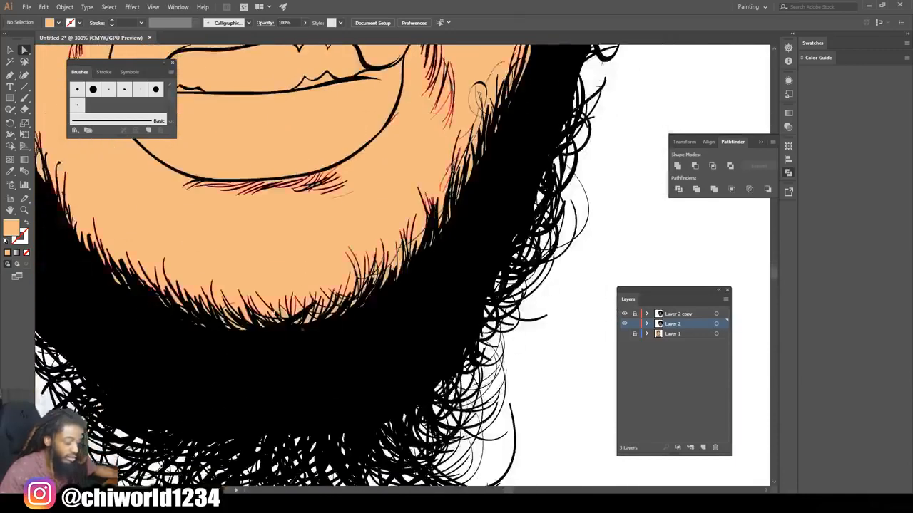
scroll(238, 326, "left", 2)
scroll(250, 327, "up", 5)
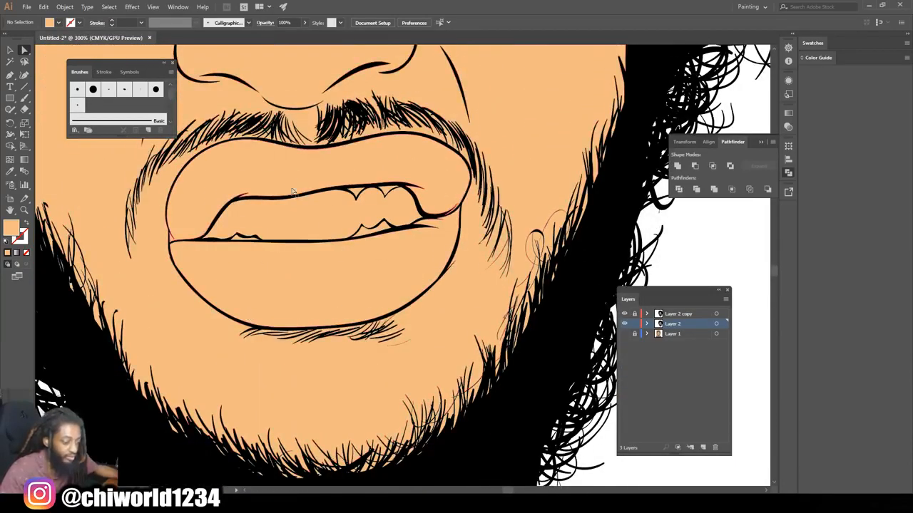
- Isolate the fill group on Layer 2 so that the individual mouth shapes can be selected
left_click(293, 218)
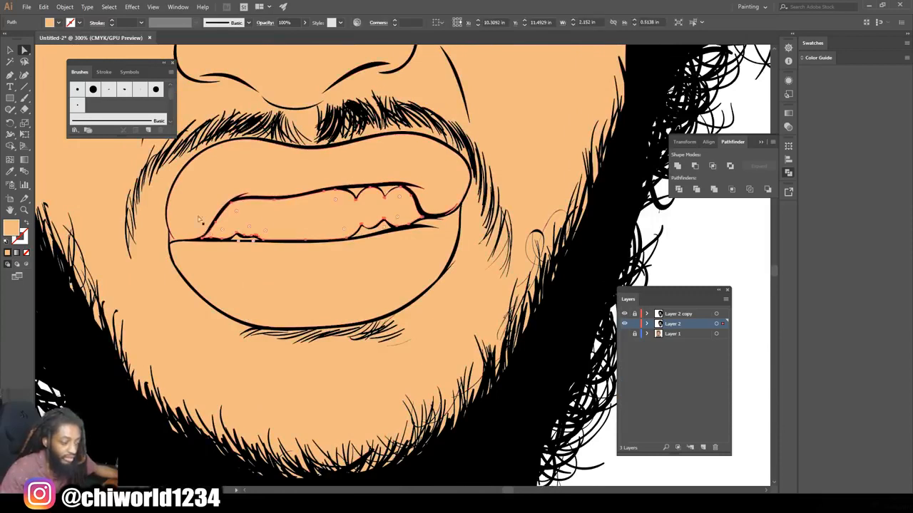
left_click(685, 234)
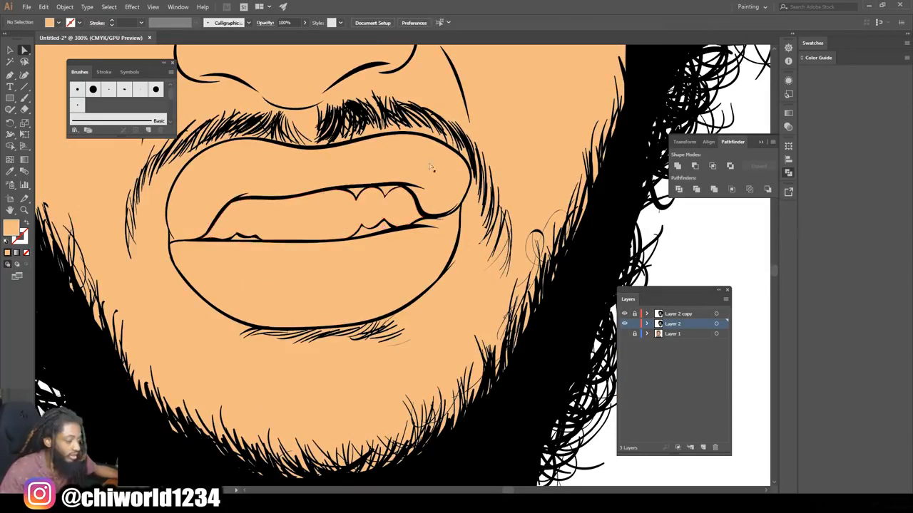
left_click(9, 51)
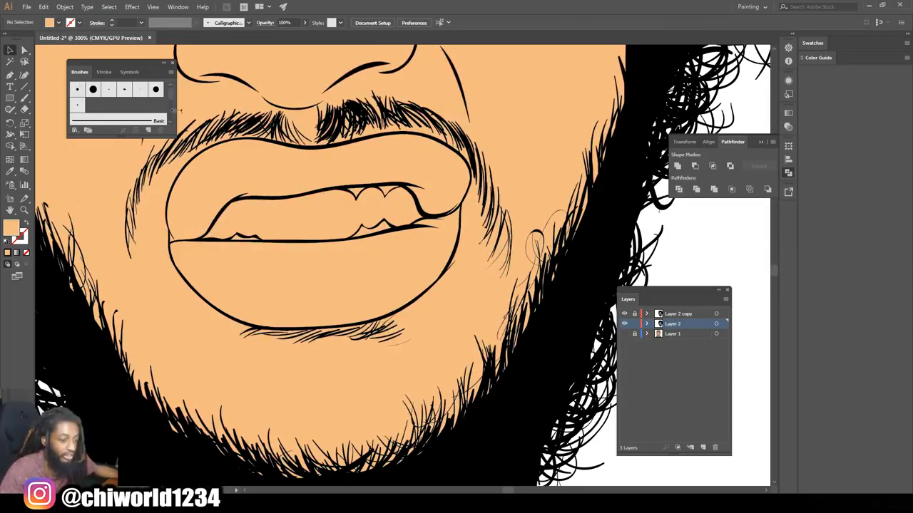
left_click(288, 216)
right_click(288, 215)
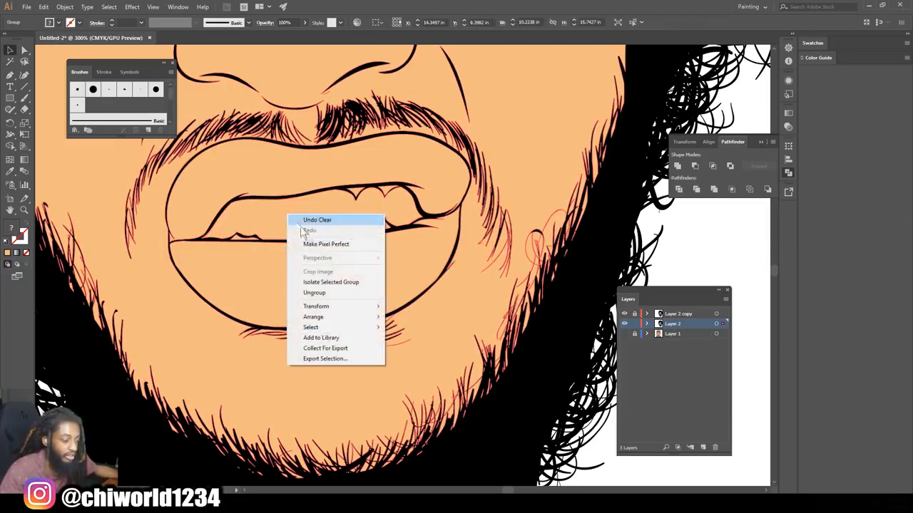
left_click(328, 282)
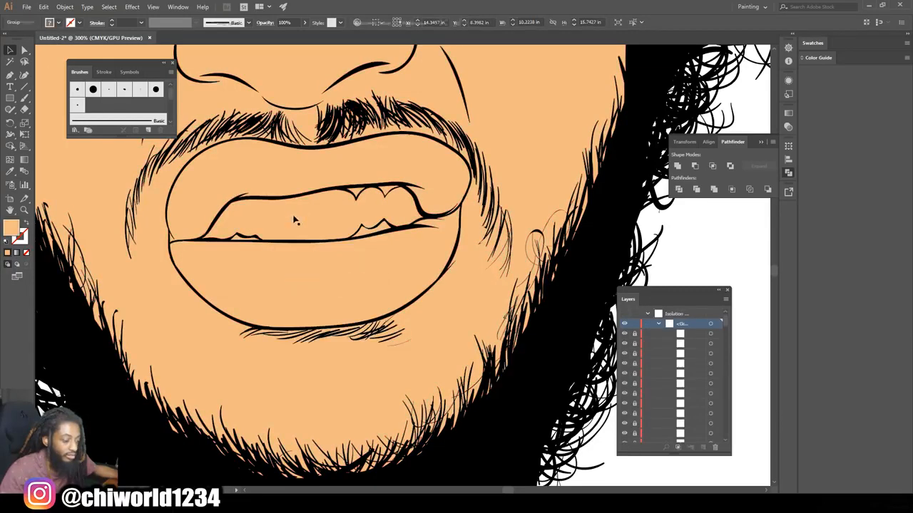
- Fill the teeth shape inside the mouth with white
left_click(297, 214)
double_click(11, 229)
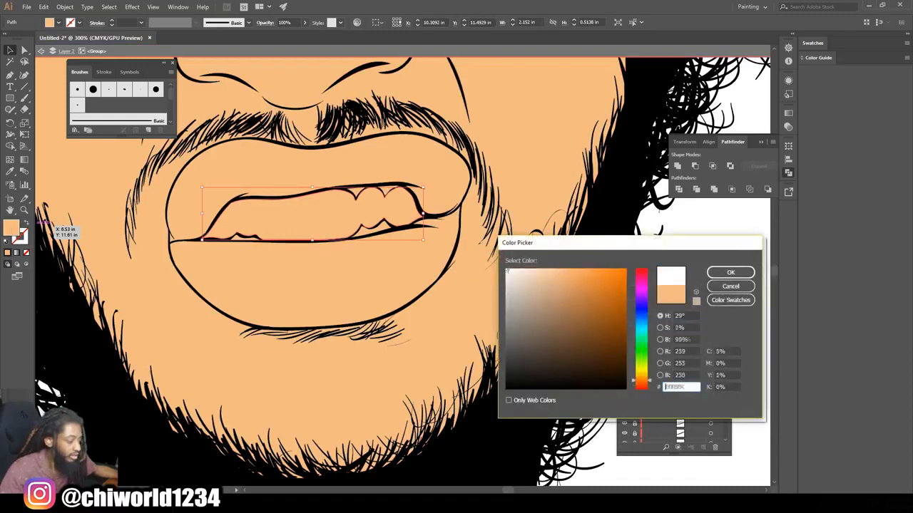
left_click(730, 272)
- Fill the upper lip shape with the salmon colour #E28876
scroll(347, 271, "up", 4)
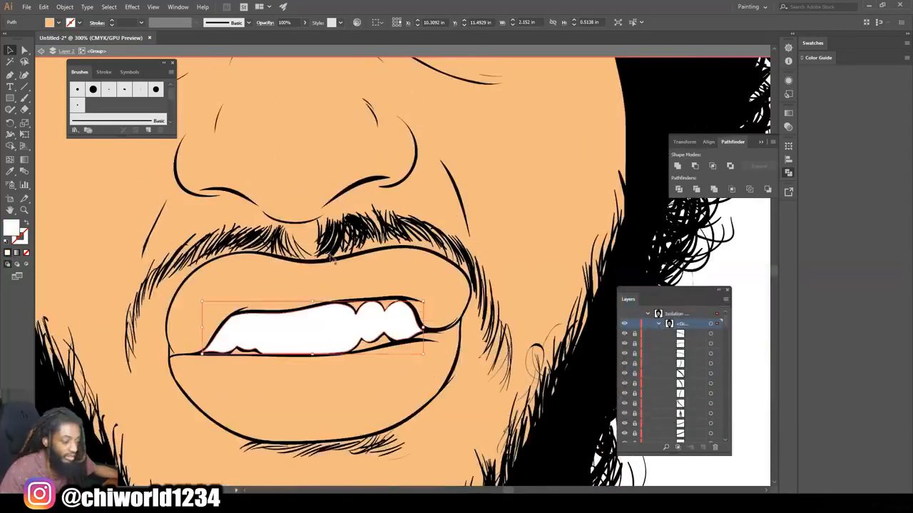
left_click(277, 279)
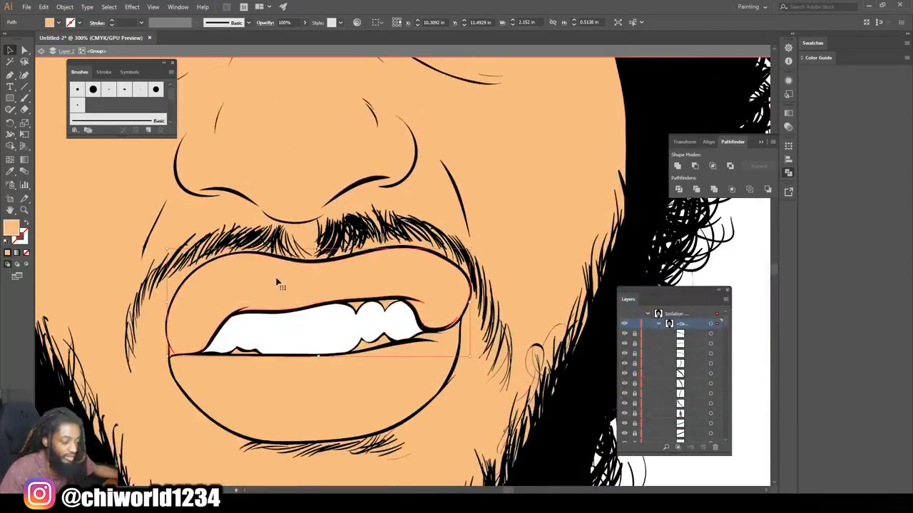
double_click(14, 234)
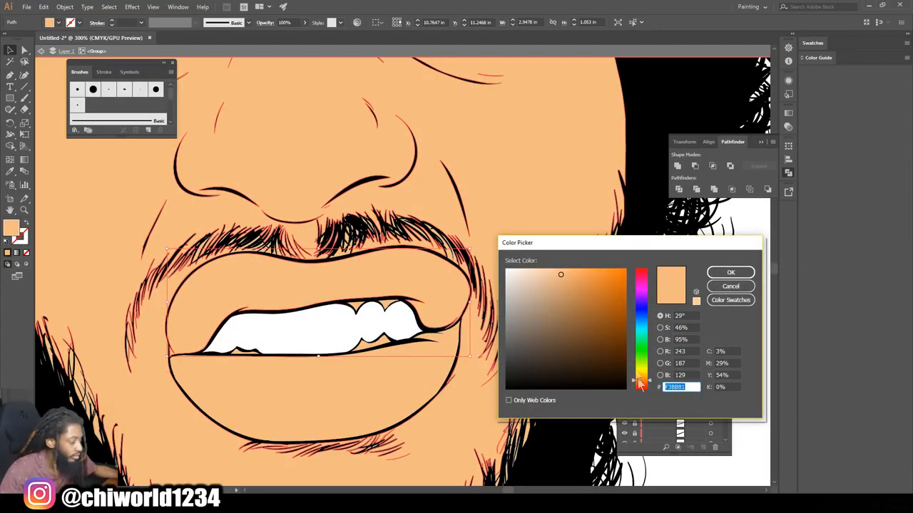
left_click_drag(646, 341, 639, 389)
mouse_move(554, 282)
left_mouse_down()
mouse_move(565, 294)
mouse_move(563, 282)
left_mouse_up()
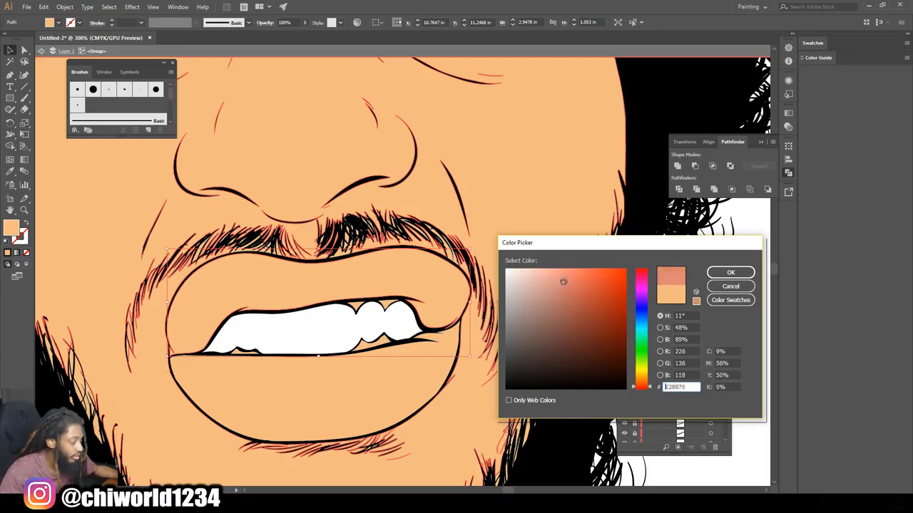
left_click(730, 273)
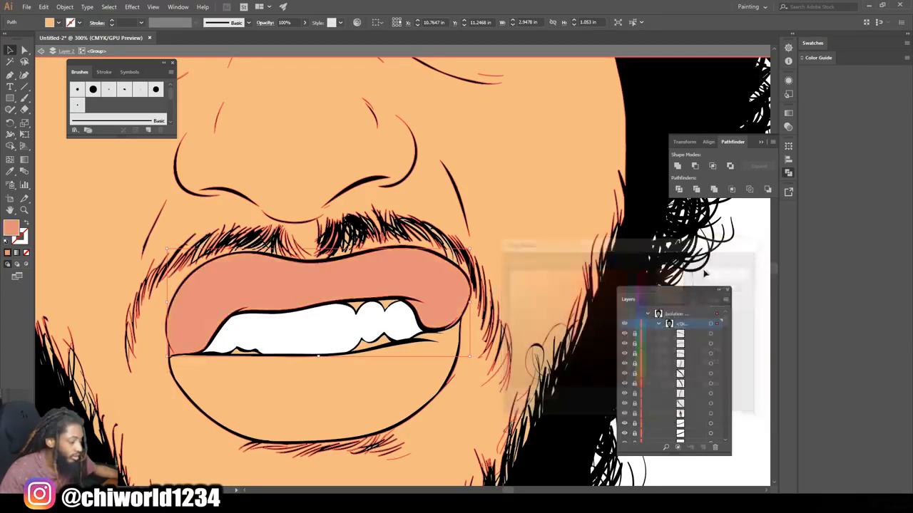
- Fill the lower lip shape with the light peach-pink colour #F9B49B
left_click(330, 383)
double_click(14, 233)
left_click_drag(644, 386, 645, 388)
left_click_drag(553, 280, 551, 271)
left_click(733, 273)
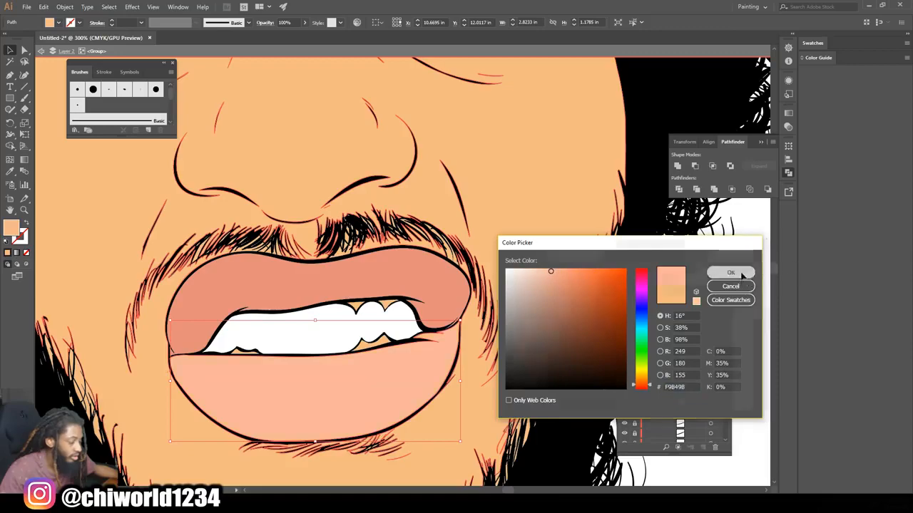
left_click(732, 267)
- Fill the two small gum gaps between the upper teeth and the upper lip with the reddish-brown colour #CE745F
key("ctrl+minus")
key("ctrl+minus")
key("ctrl+minus")
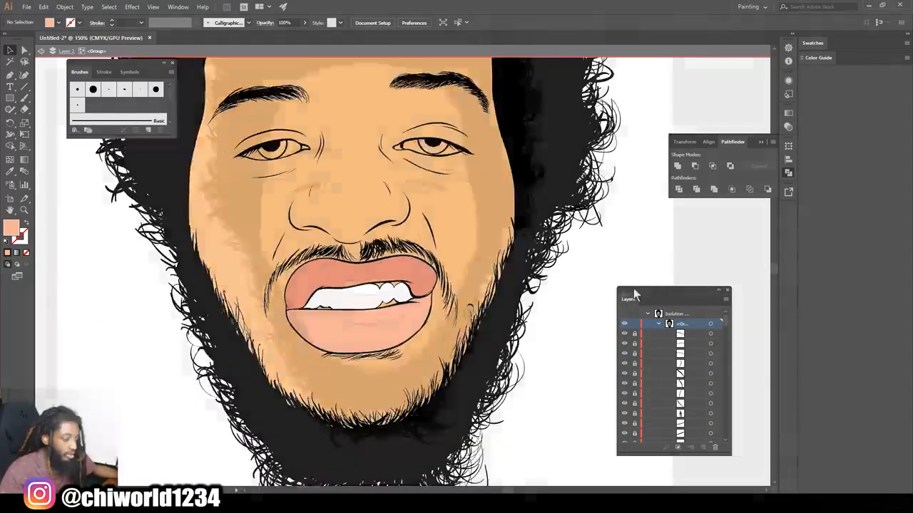
scroll(560, 279, "up", 1)
key("ctrl+equal")
key("ctrl+equal")
left_click_drag(452, 236, 486, 117)
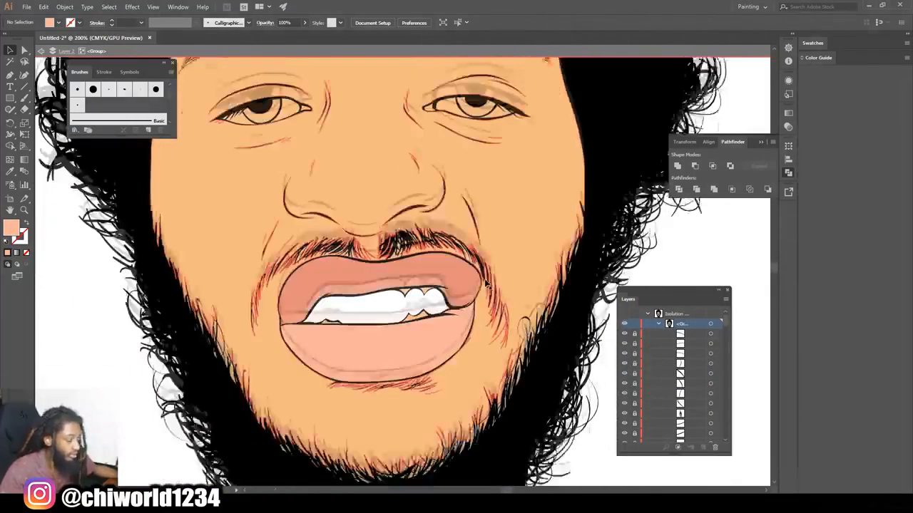
key("ctrl+equal")
key("ctrl+equal")
key("ctrl+equal")
left_click(469, 311)
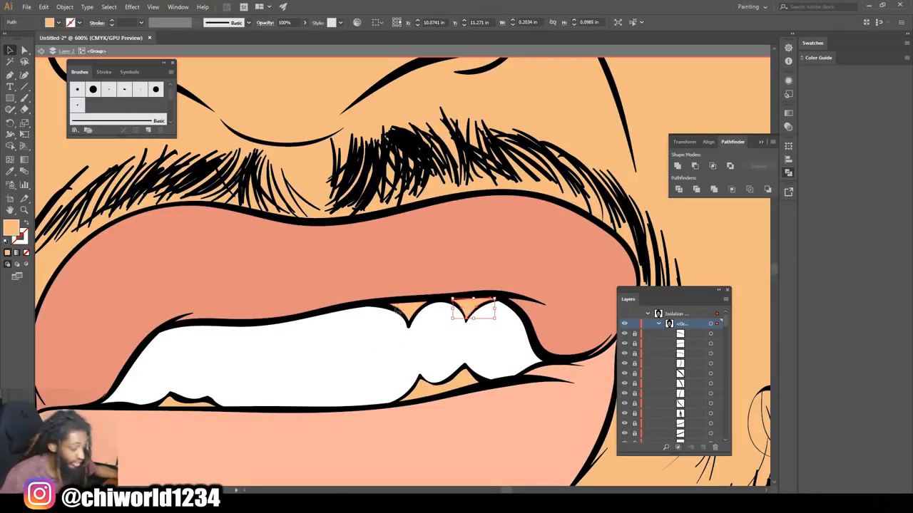
left_click(408, 312, "shift")
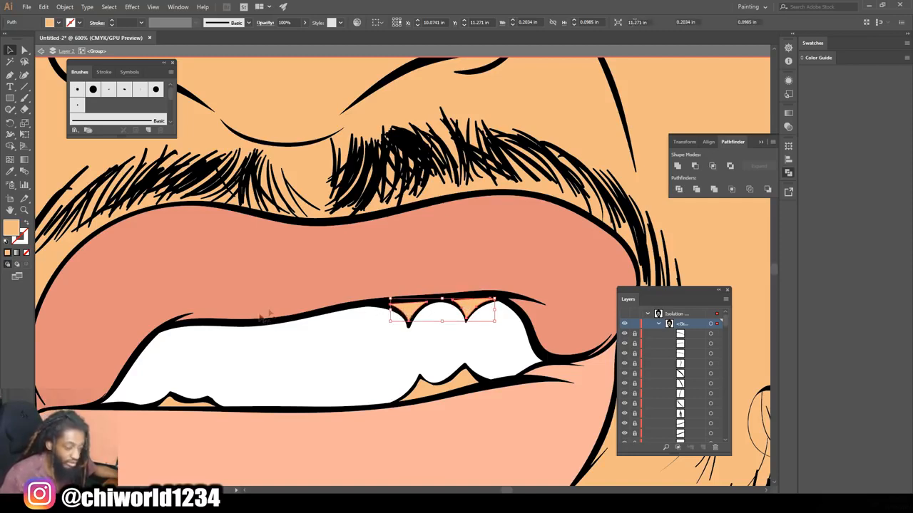
double_click(10, 228)
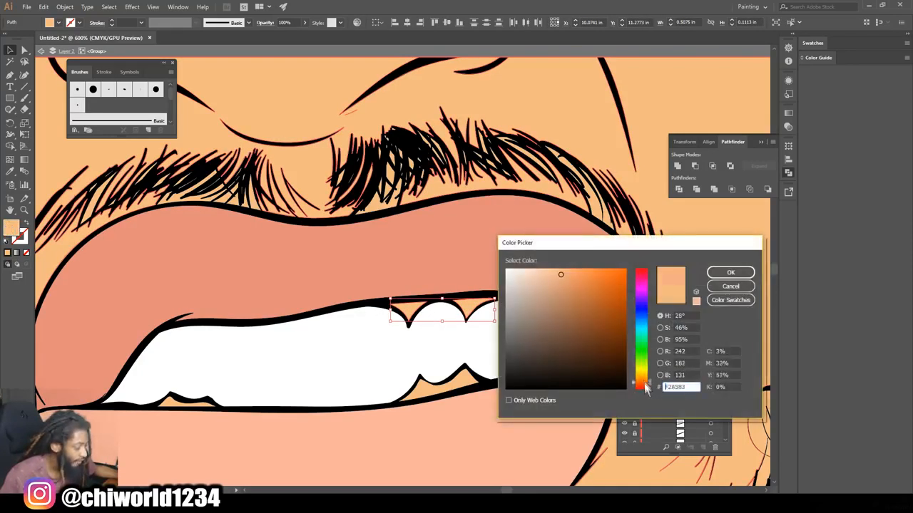
left_click_drag(569, 308, 574, 313)
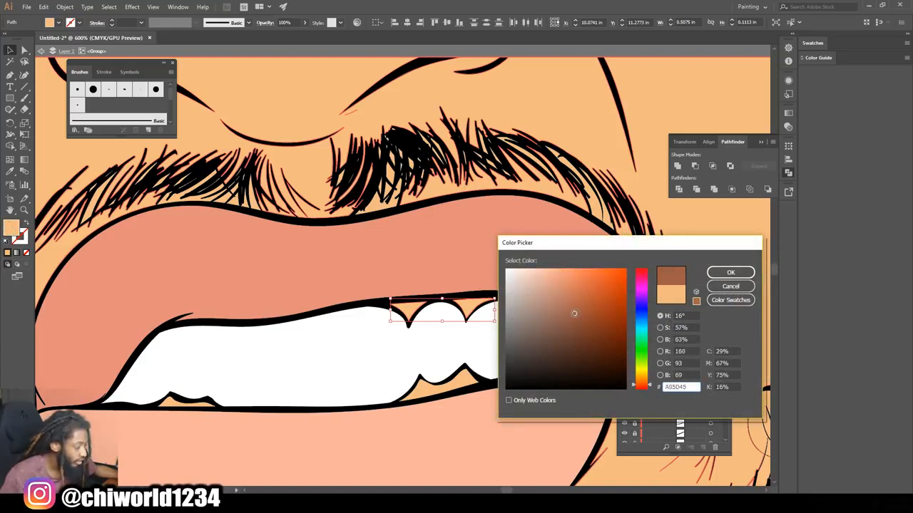
left_click_drag(649, 379, 643, 390)
left_click_drag(577, 314, 570, 291)
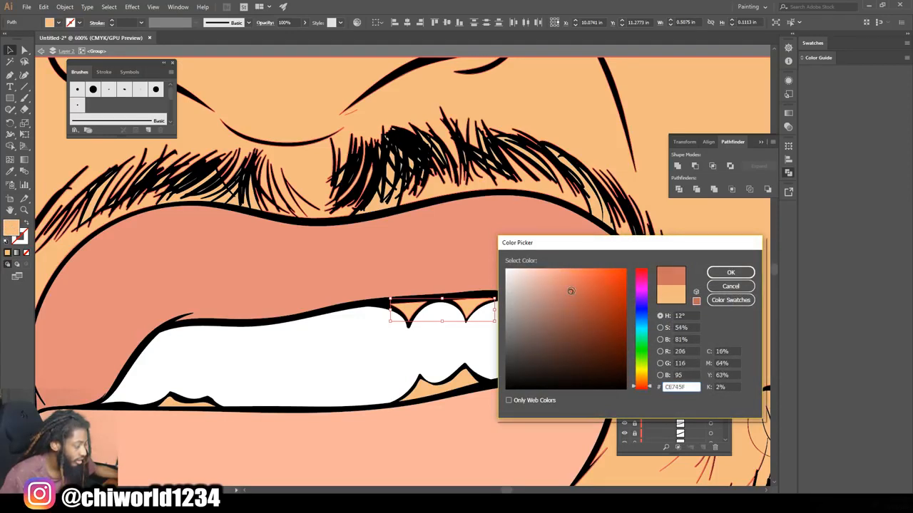
left_click(726, 271)
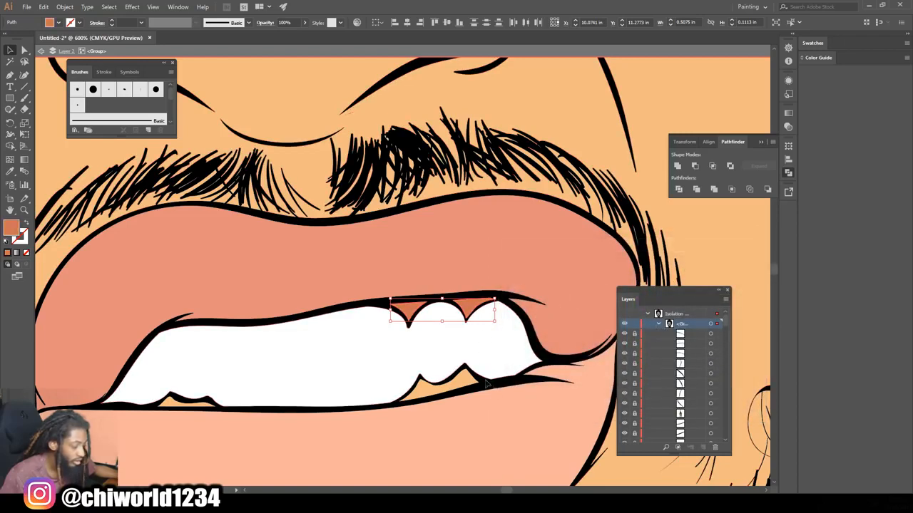
- Fill the two gaps between the lower edge of the teeth and the lower lip with dark brown, and deselect them
left_click(426, 378)
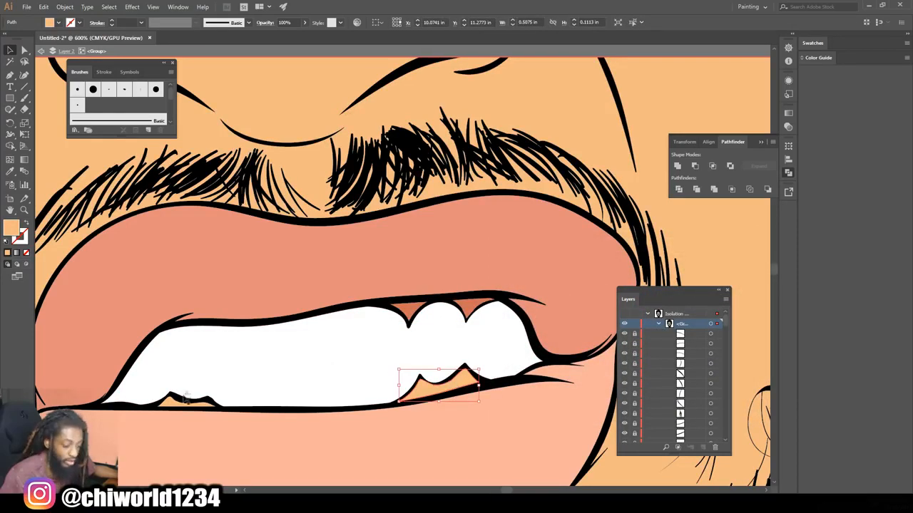
double_click(10, 228)
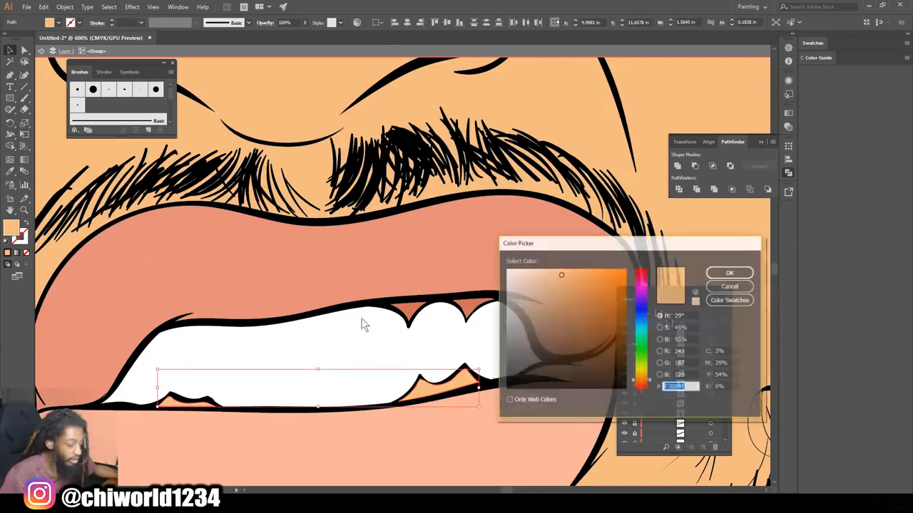
left_click(647, 386)
left_click(574, 348)
left_click(730, 273)
key("ctrl+shift+a")
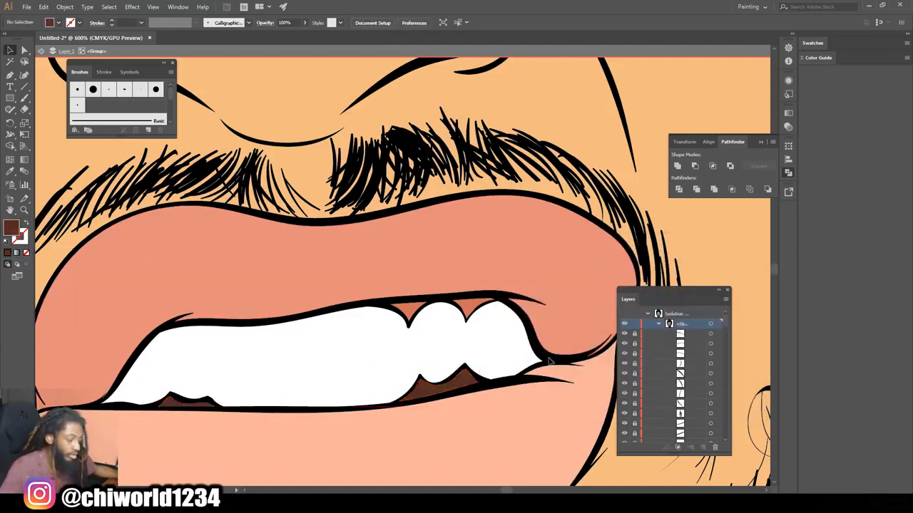
- Fill the eye-white shapes on both sides of each iris with white in both eyes, and deselect them
key("ctrl+minus")
key("ctrl+minus")
key("ctrl+minus")
key("ctrl+minus")
key("ctrl+minus")
key("ctrl+equal")
key("ctrl+equal")
key("ctrl+equal")
scroll(483, 311, "up", 5)
left_click_drag(565, 314, 127, 326)
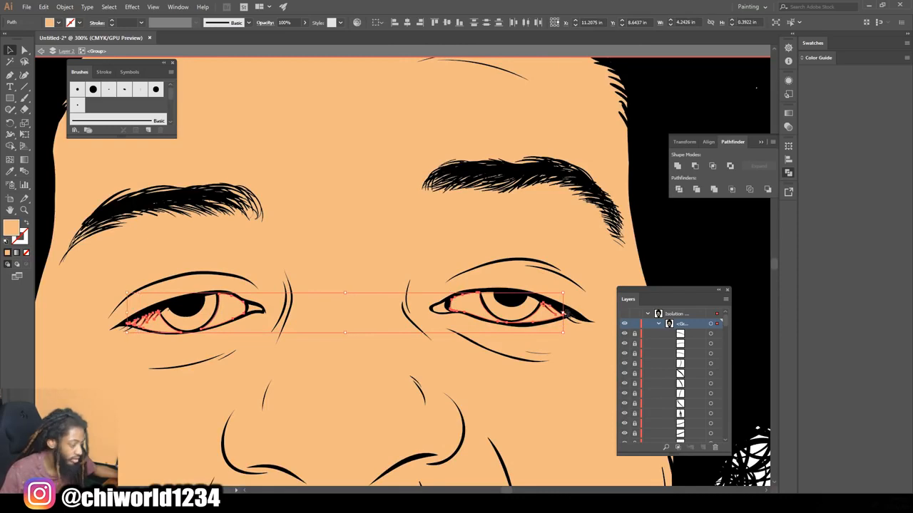
key("ctrl+equal")
key("ctrl+equal")
key("ctrl+equal")
scroll(602, 307, "right", 5)
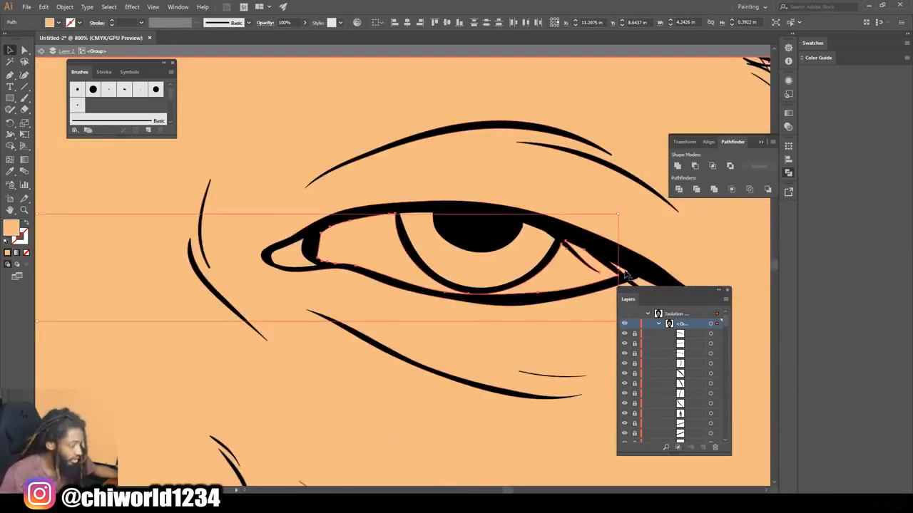
double_click(12, 229)
left_click(506, 268)
left_click(731, 273)
left_click(555, 300)
- Fill the inner corner shapes of both eyes with the salmon colour sampled from the upper lip
key("ctrl+minus")
key("ctrl+minus")
key("ctrl+minus")
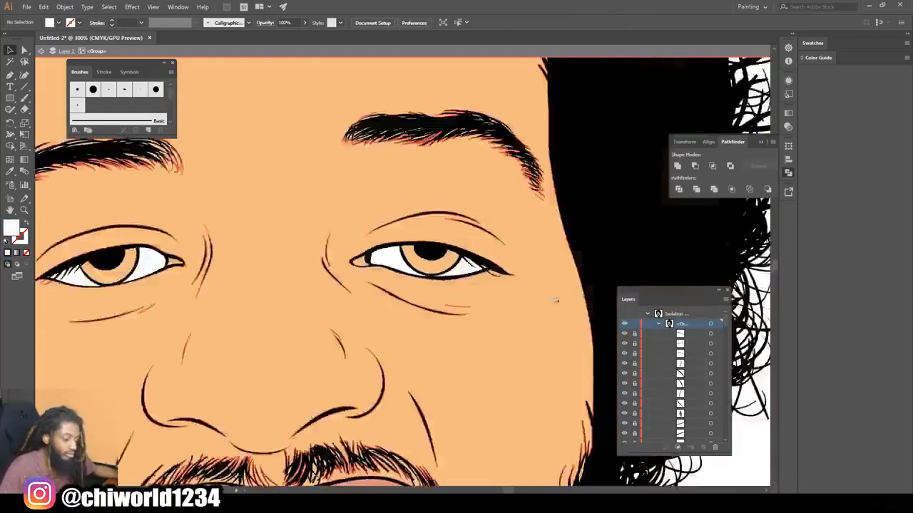
key("ctrl+equal")
scroll(556, 301, "left", 3)
left_click(440, 259)
left_click(194, 259, "shift")
scroll(306, 278, "down", 5)
key("i")
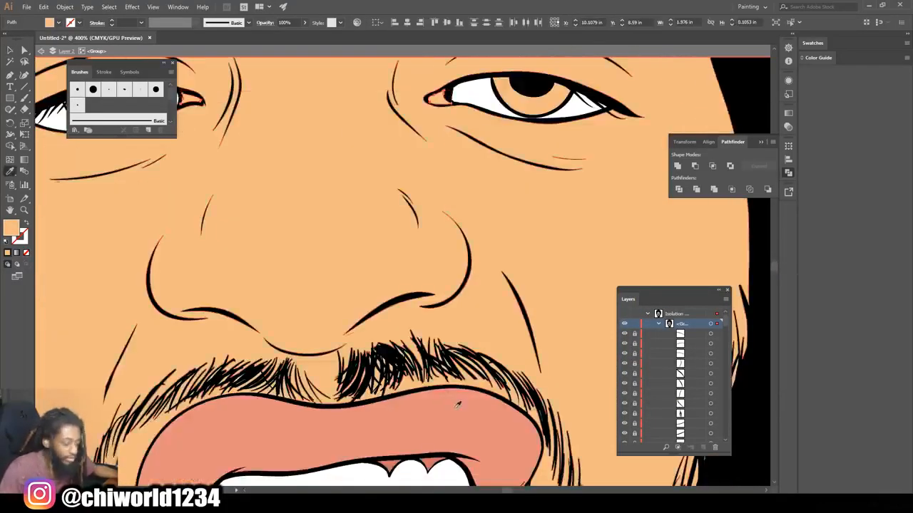
left_click(457, 404)
- Fill the irises of both eyes with the dark brown colour #442011 and deselect them
scroll(457, 404, "up", 5)
left_click(10, 49)
left_click(65, 265)
left_click(65, 262)
left_click(123, 274, "shift")
left_click(530, 267, "shift")
double_click(14, 231)
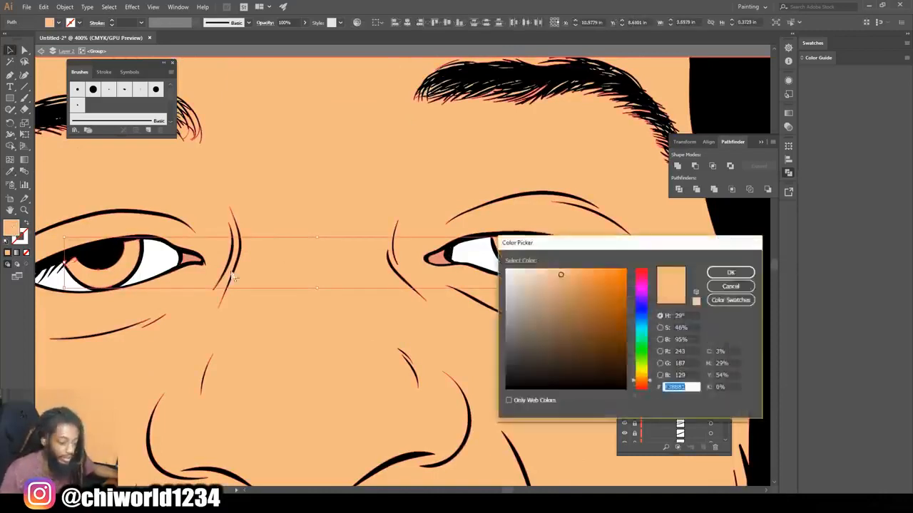
left_click_drag(640, 382, 638, 388)
left_click_drag(582, 311, 604, 352)
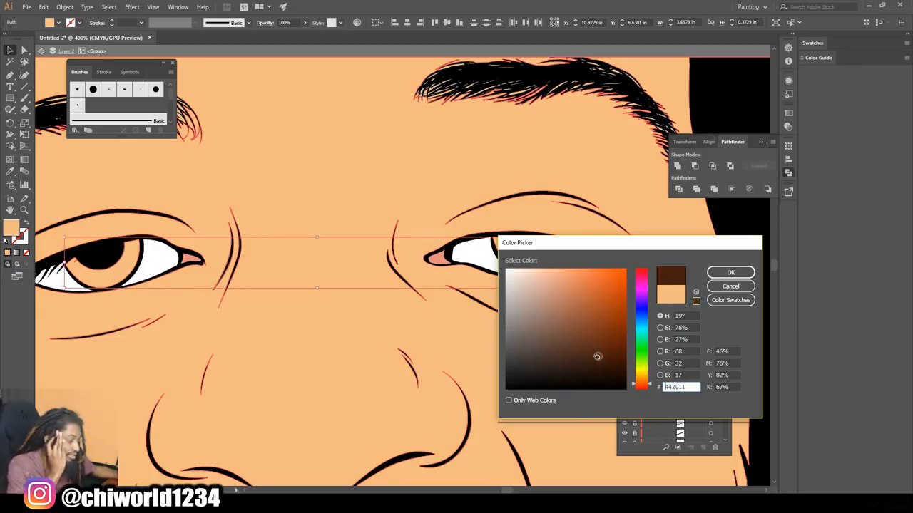
left_click(730, 272)
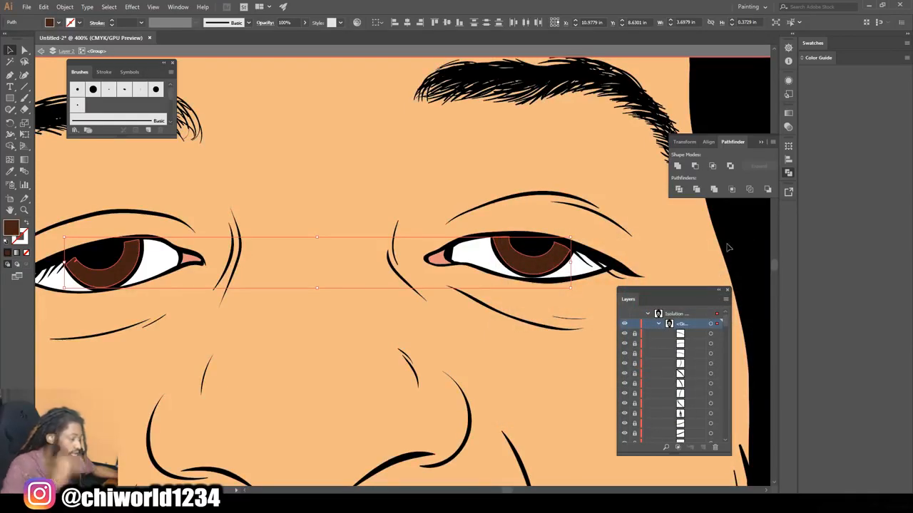
left_click(727, 248)
- Review the whole coloured portrait and leave the isolated group
scroll(727, 248, "down", 5)
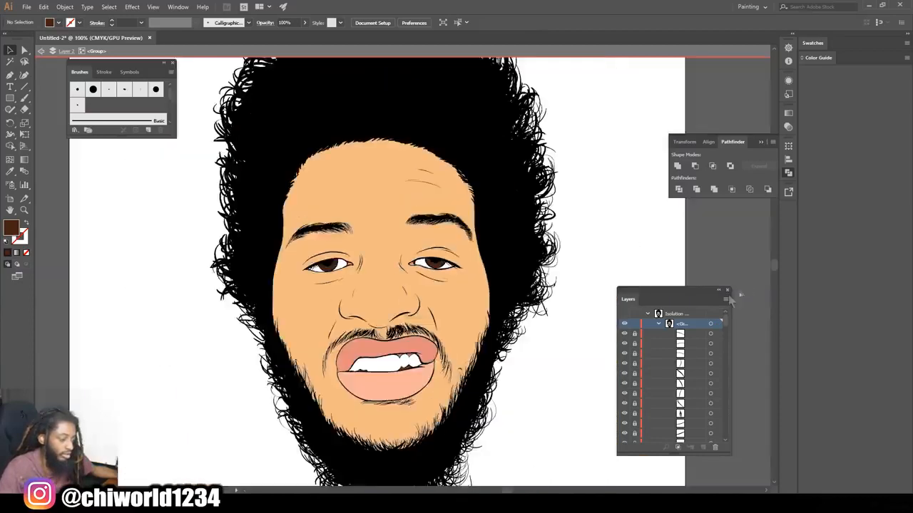
scroll(557, 311, "up", 1)
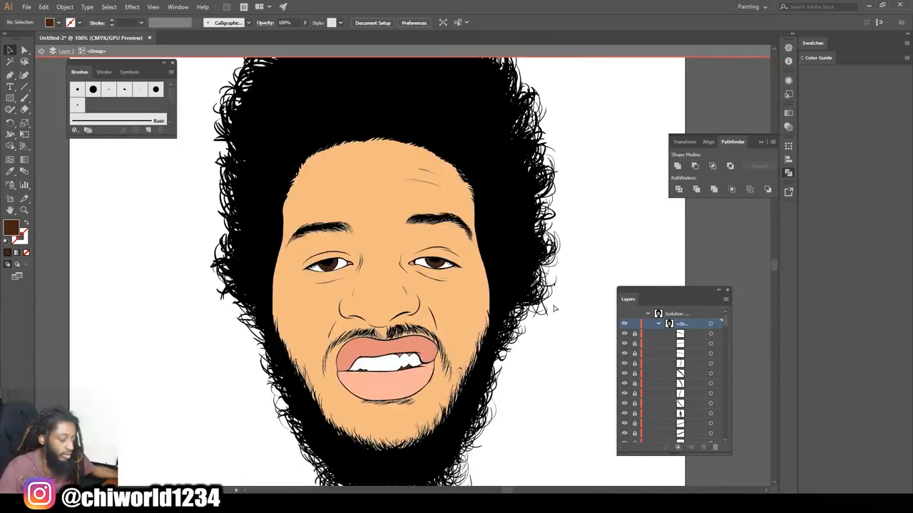
scroll(554, 308, "down", 1)
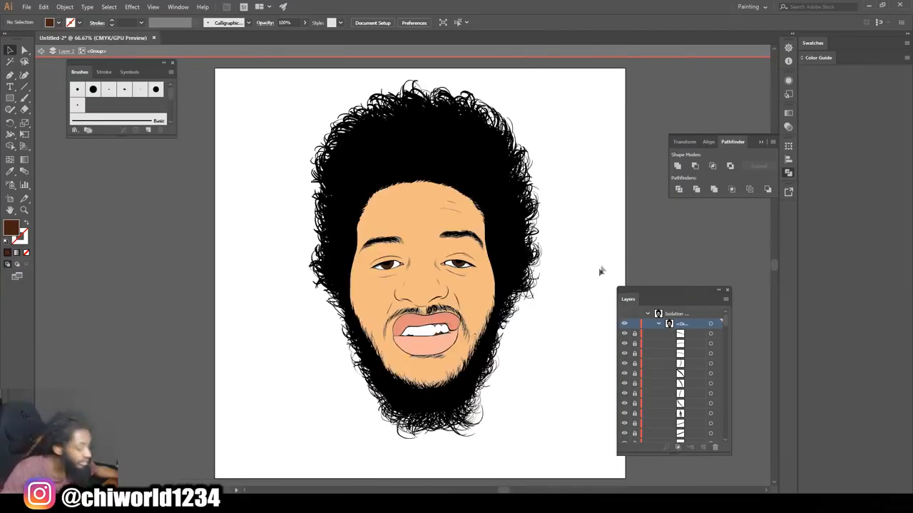
double_click(611, 256)
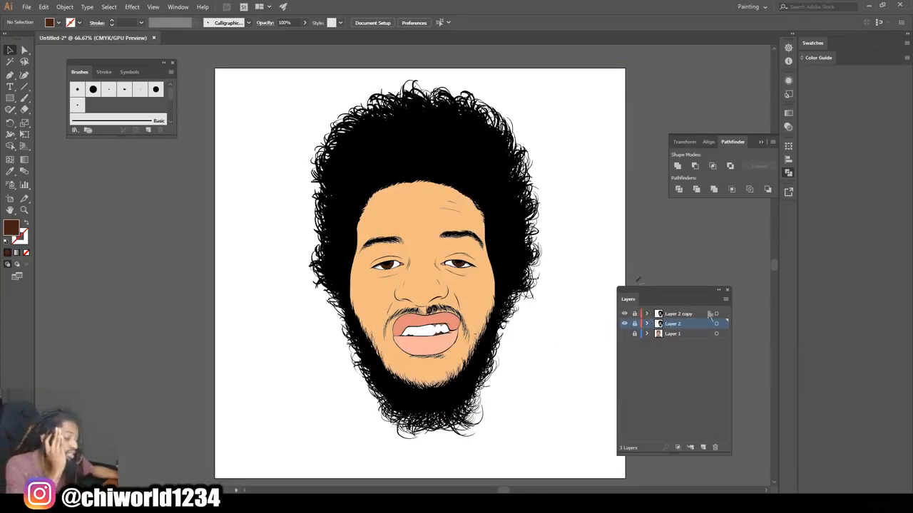
- Add two new layers above Layer 2 and move the upper one above Layer 2 copy
left_click(702, 447)
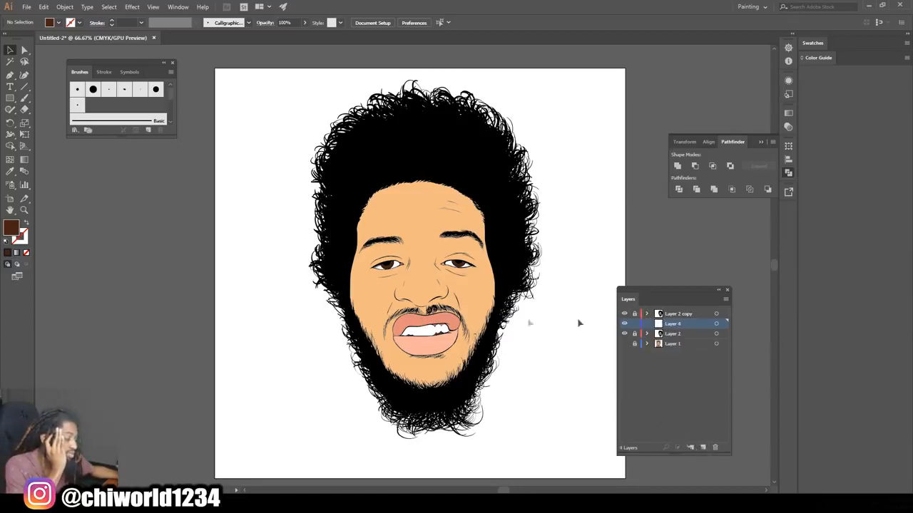
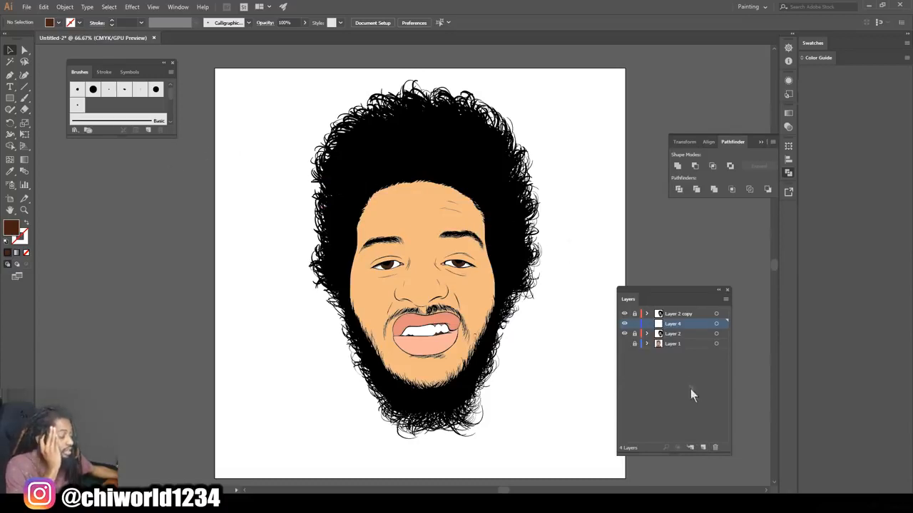
left_click(701, 447)
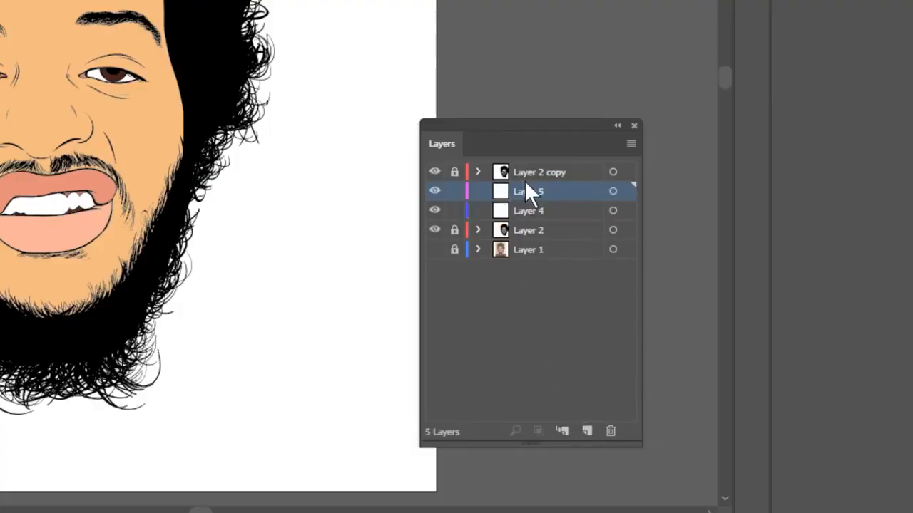
left_click_drag(529, 190, 531, 170)
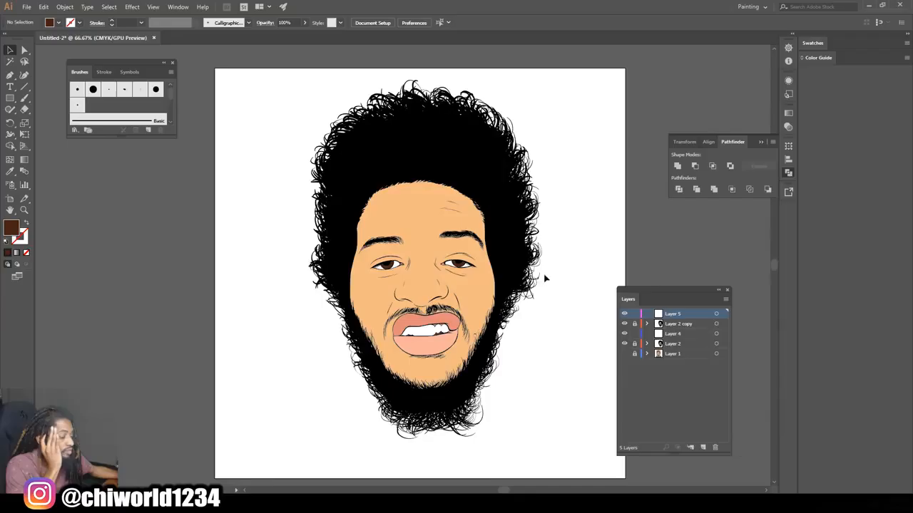
- Set the fill to a linear gradient from black through grey to black by adding a middle colour stop
scroll(278, 114, "up", 2)
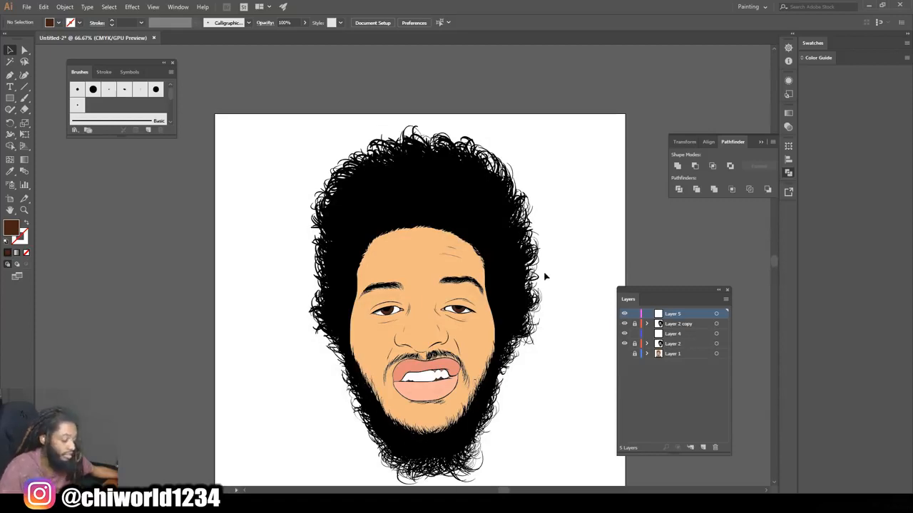
scroll(545, 276, "up", 1)
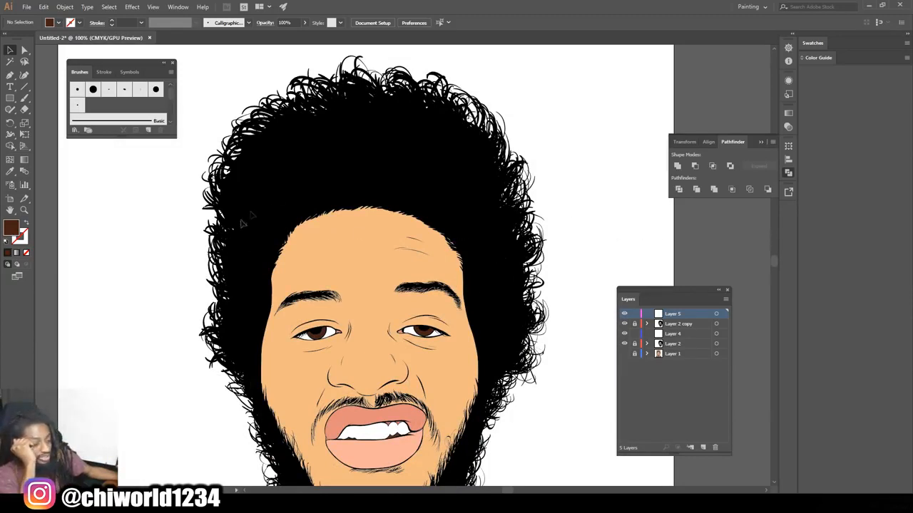
left_click(786, 112)
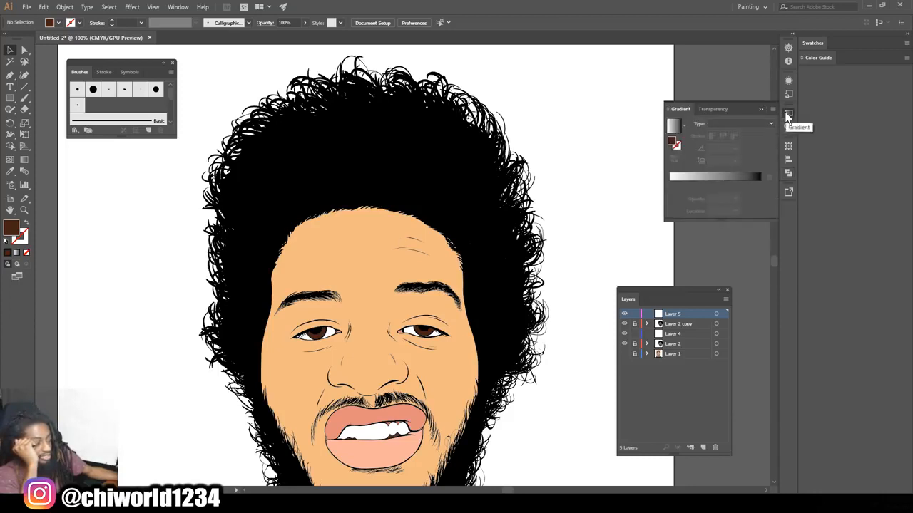
left_click(711, 177)
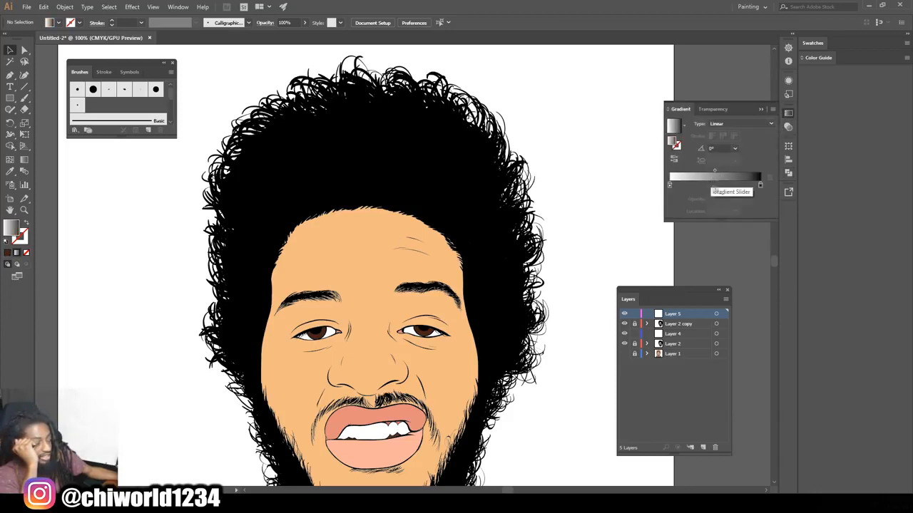
double_click(713, 186)
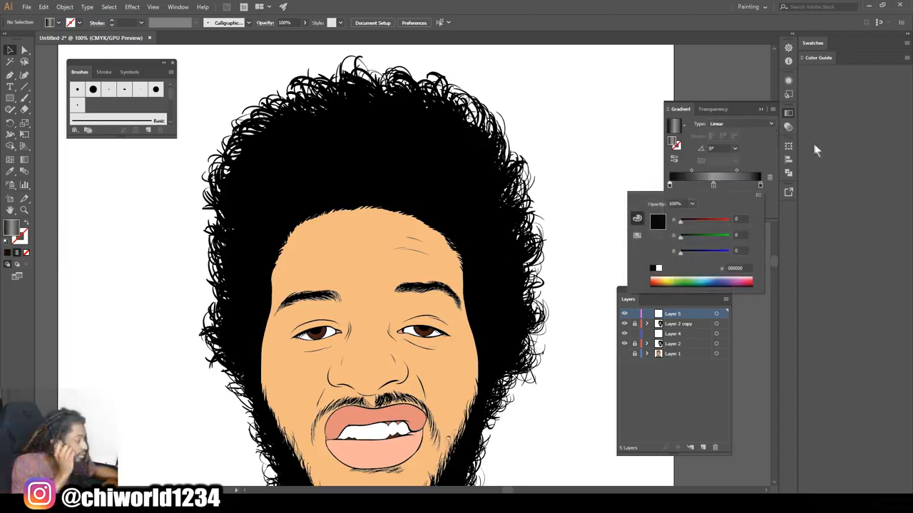
left_click(740, 84)
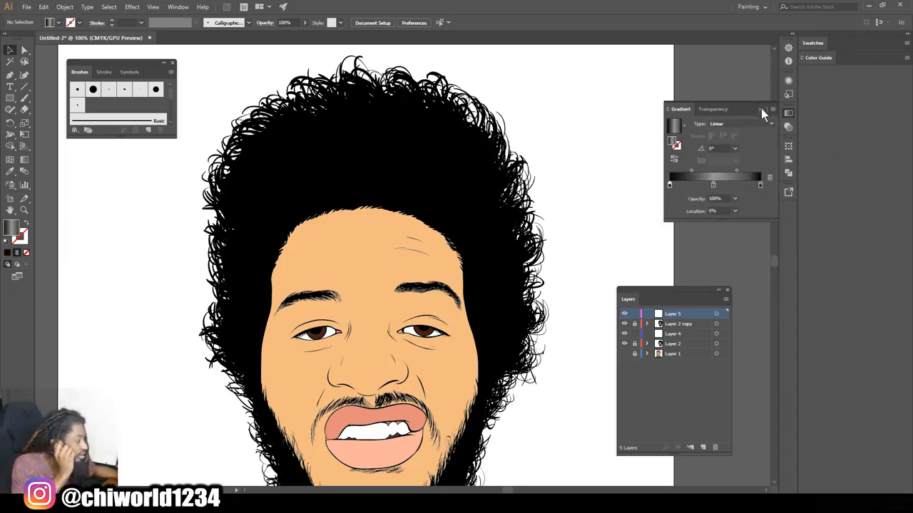
left_click(761, 108)
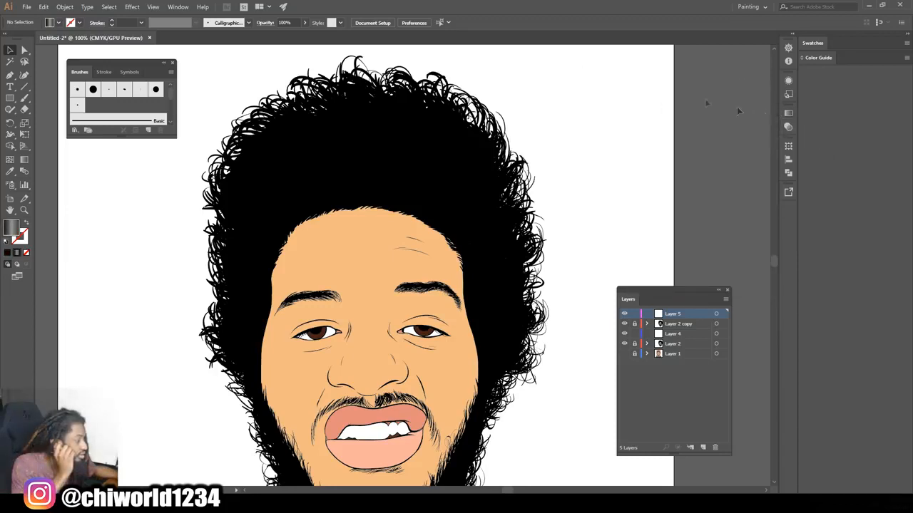
- Show the Swatches panel
left_click(178, 8)
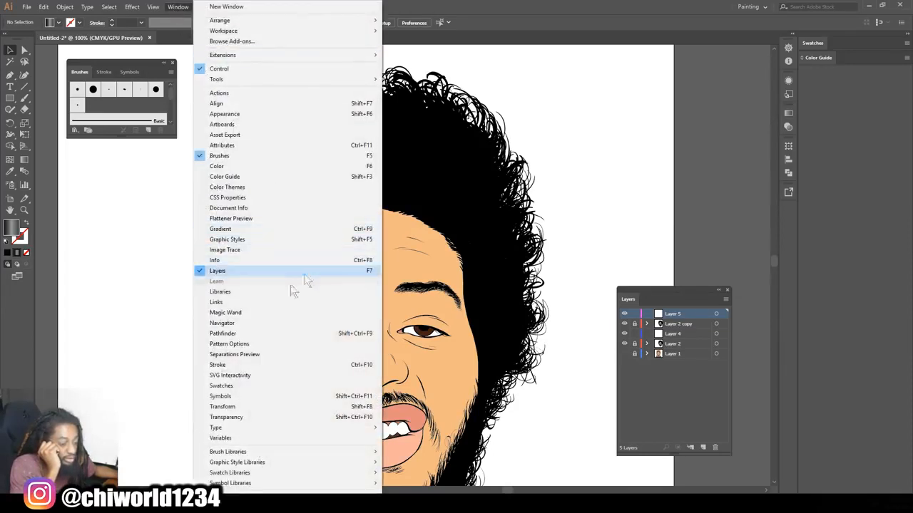
left_click(214, 387)
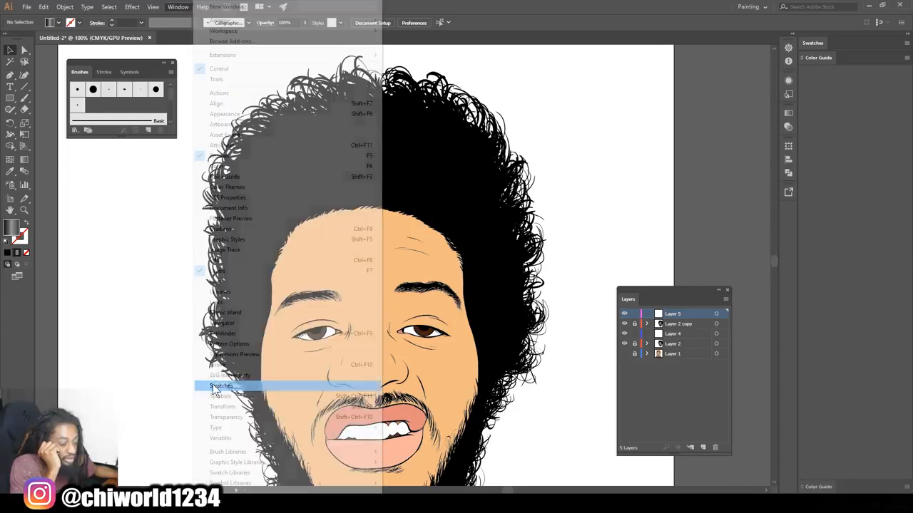
- Load the Brights gradient swatch library and set the fill to its blue-purple gradient
left_click_drag(847, 44, 571, 196)
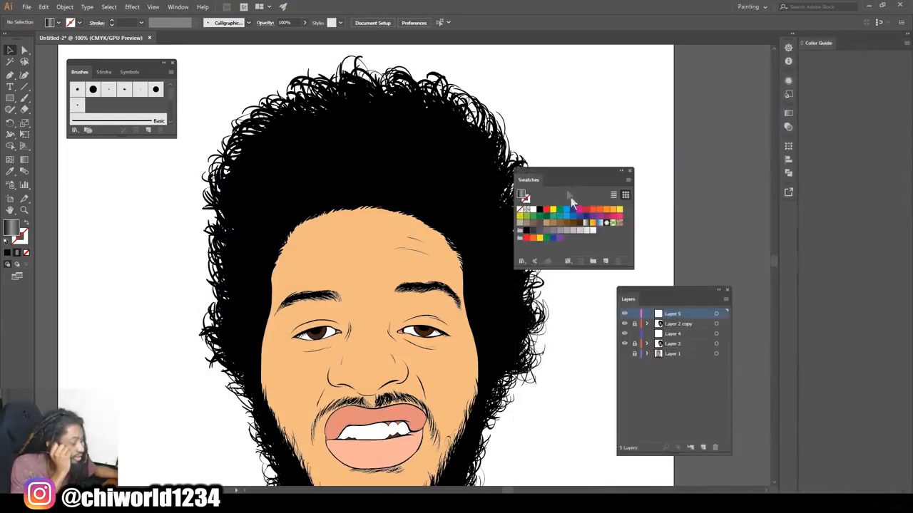
left_click(521, 262)
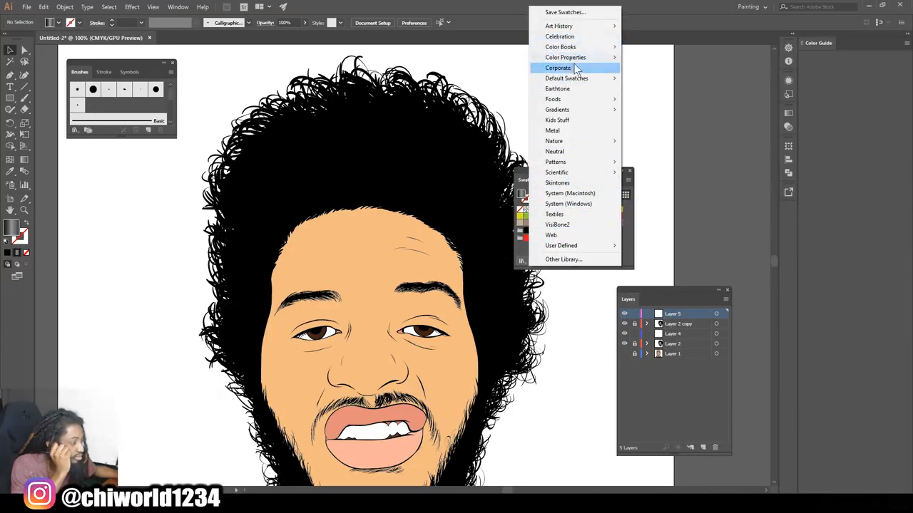
mouse_move(588, 57)
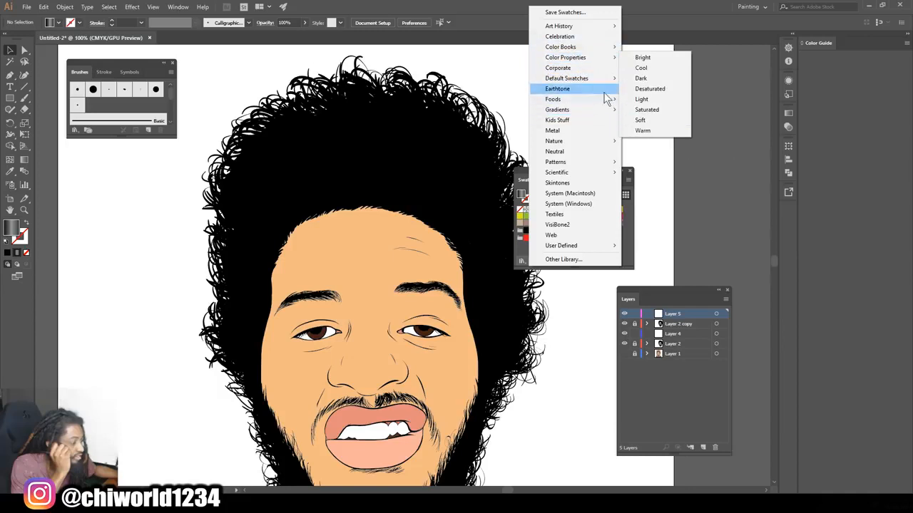
mouse_move(598, 110)
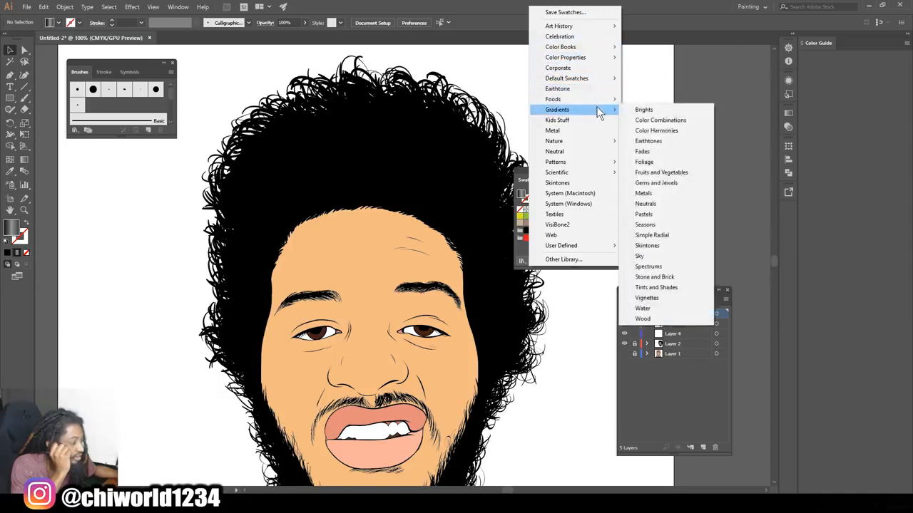
left_click(640, 112)
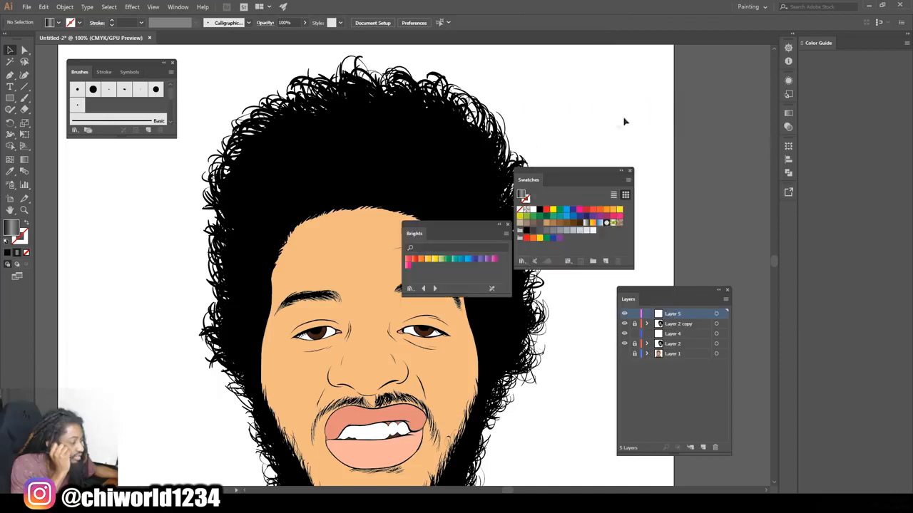
left_click(481, 260)
left_click_drag(470, 223, 734, 288)
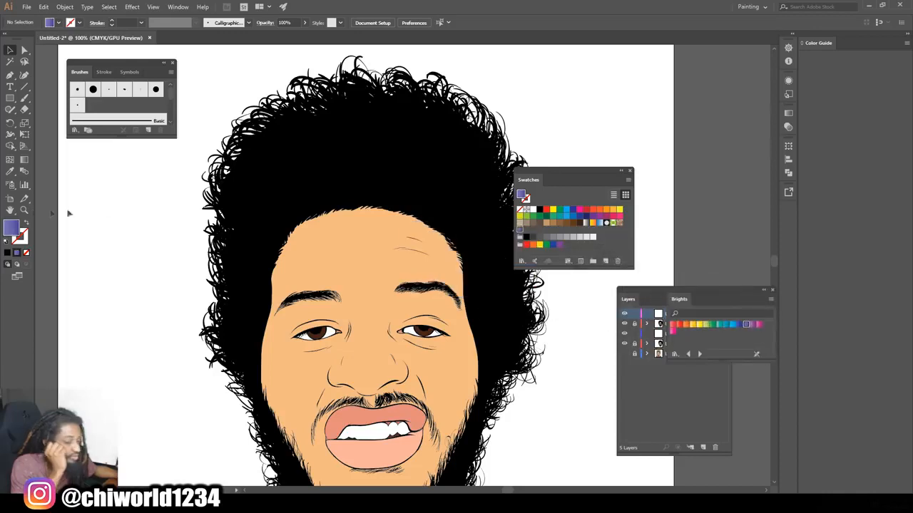
- Darken both end stops of the blue-purple gradient to black by raising K to 100%
double_click(10, 230)
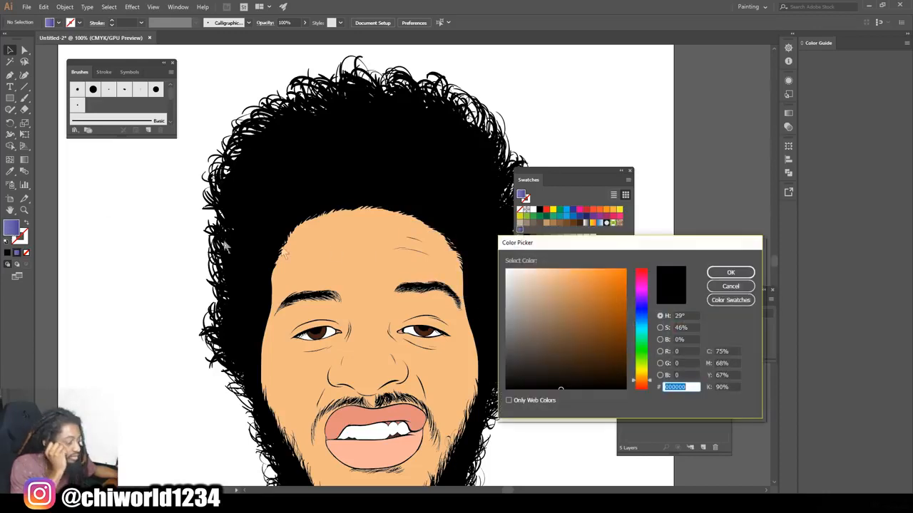
left_click(727, 287)
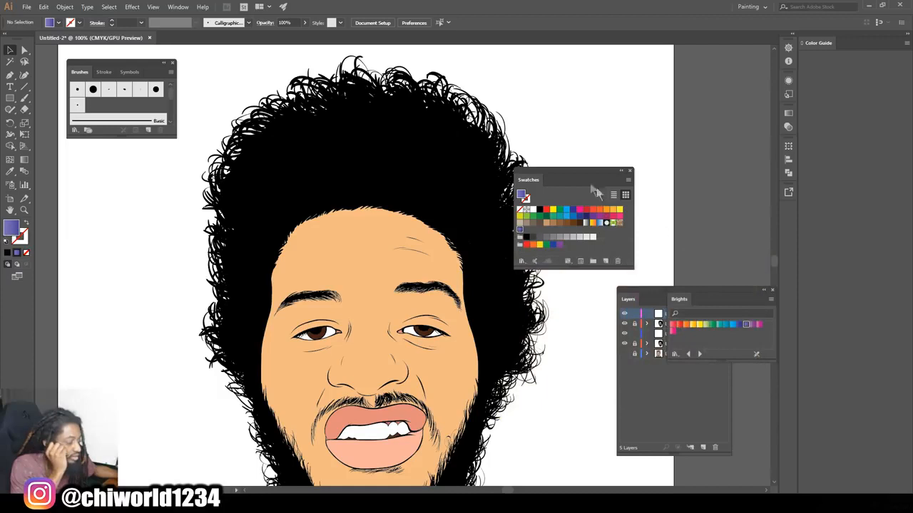
left_click(787, 113)
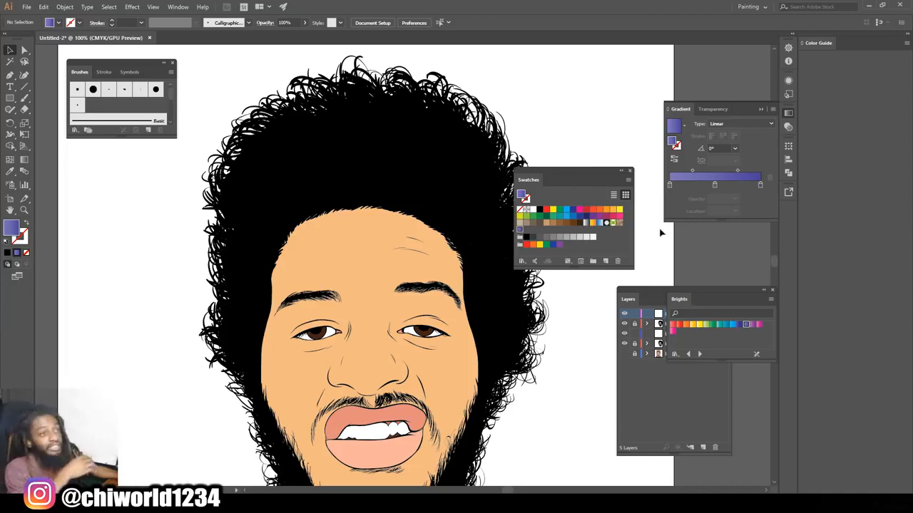
double_click(669, 186)
left_click_drag(698, 259, 730, 261)
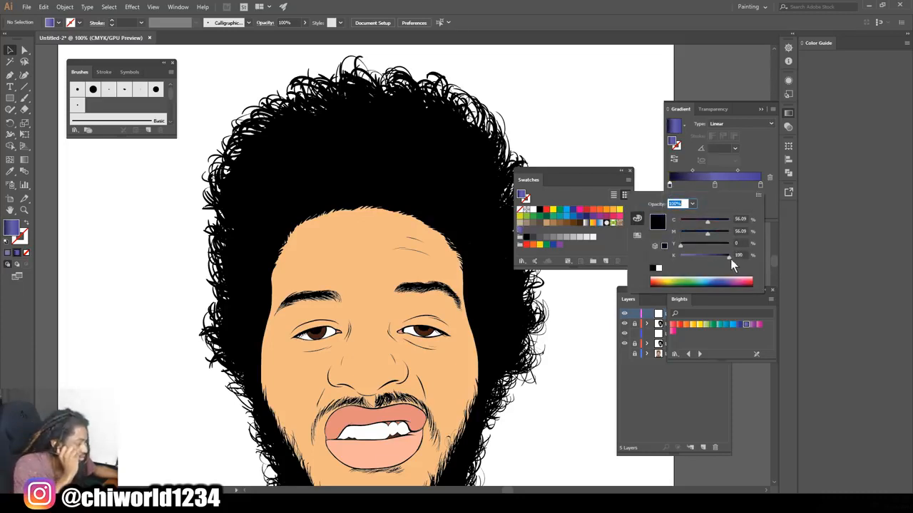
left_click(760, 185)
double_click(759, 185)
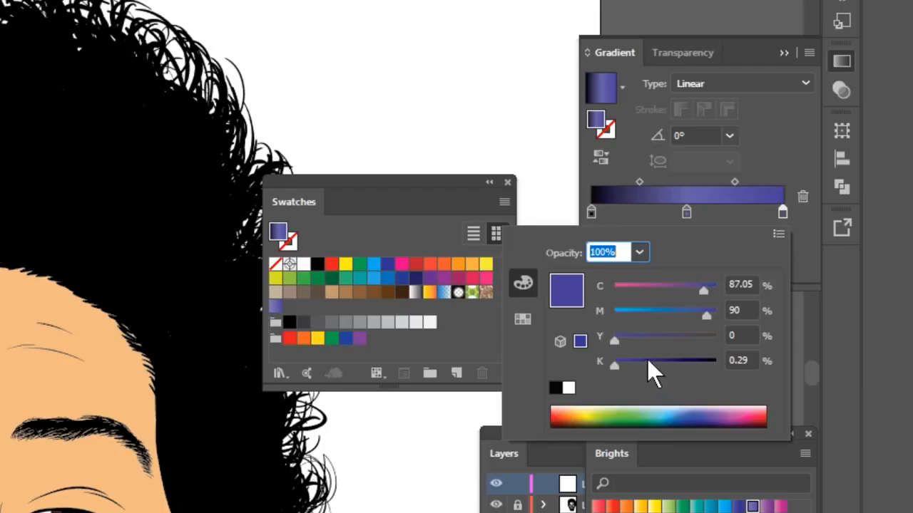
left_click_drag(696, 255, 745, 255)
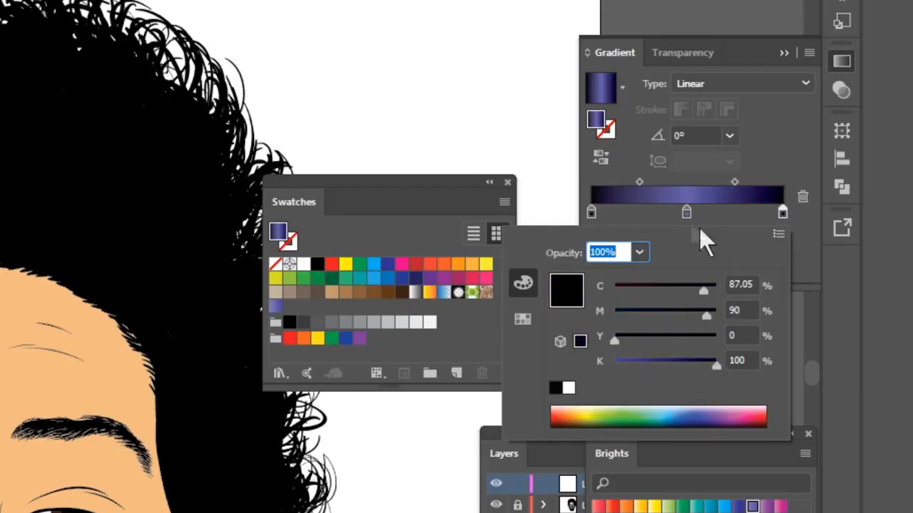
- Set the gradient's middle stop to a dark reddish brown with C 55, M 85, Y 77 and K 55
left_click(683, 210)
double_click(683, 208)
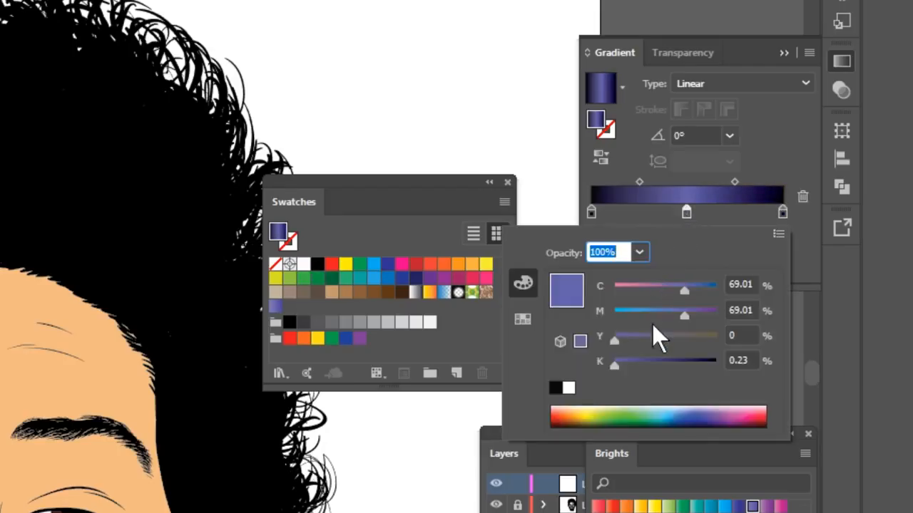
left_click_drag(641, 336, 670, 291)
left_click_drag(641, 362, 693, 338)
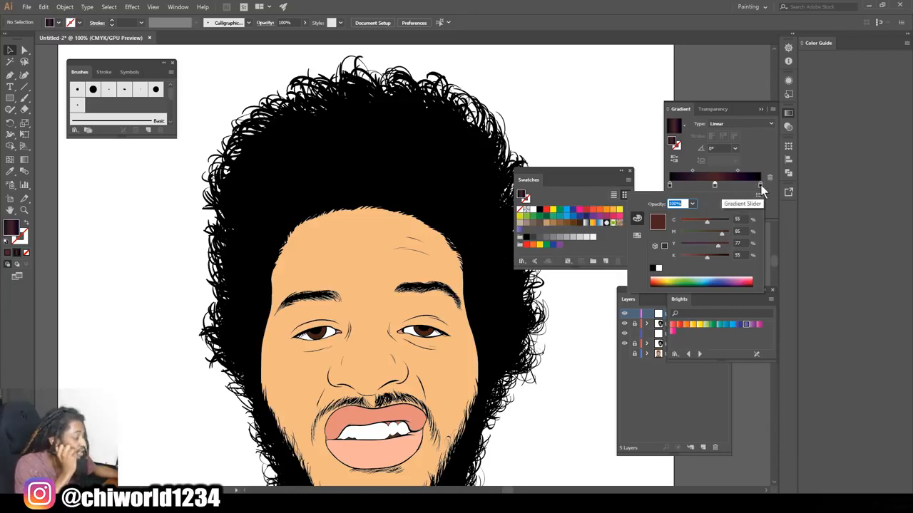
- Warm the gradient's black ends: set the first stop to C 62, M 67, Y 40 and the last stop to C 81, M 65
double_click(759, 185)
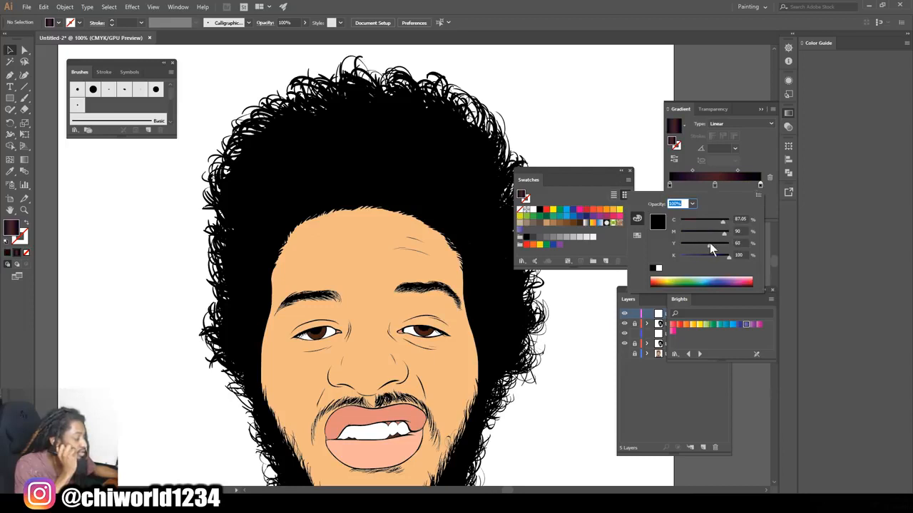
left_click_drag(703, 244, 697, 243)
left_click(670, 186)
double_click(670, 186)
left_click_drag(691, 245, 711, 233)
left_click_drag(711, 221, 710, 221)
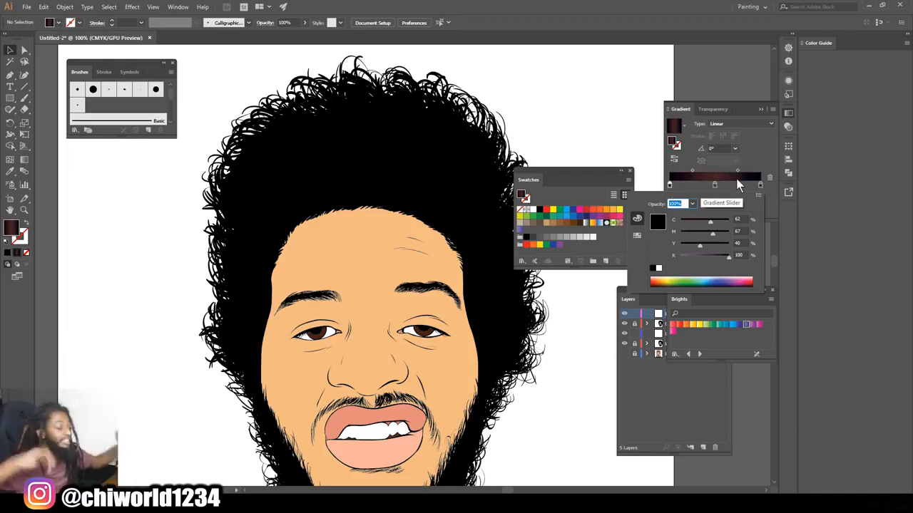
left_click(760, 185)
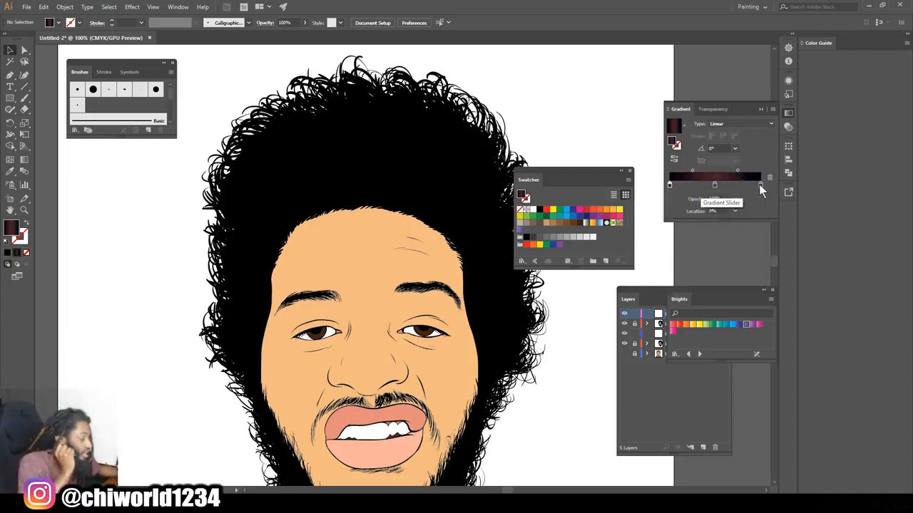
double_click(760, 184)
left_click_drag(702, 244, 705, 245)
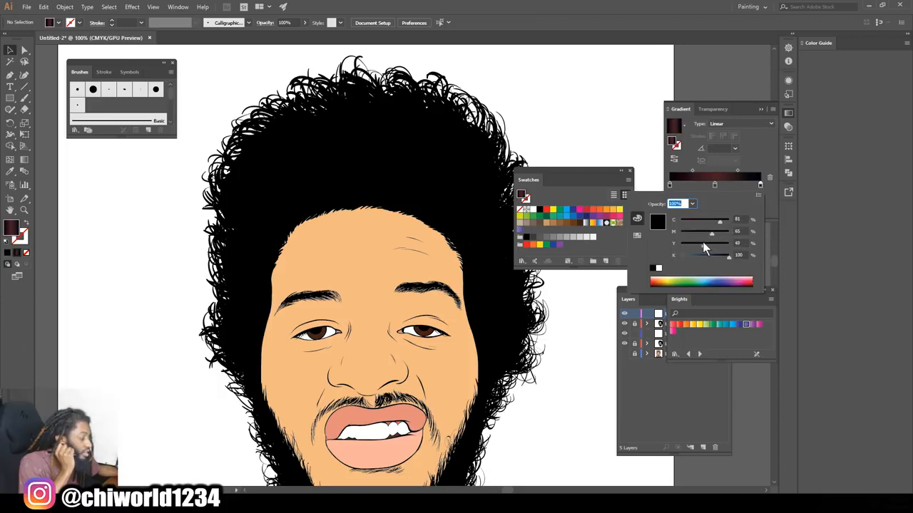
- Paint fine reddish-brown gradient strands with the Paintbrush in the hair above the middle of the forehead
left_click(22, 100)
left_click(23, 100)
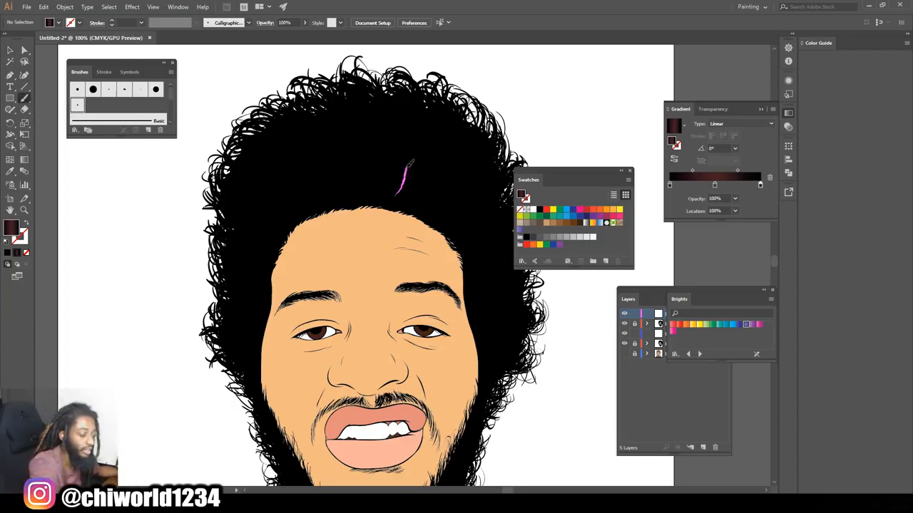
left_click_drag(410, 163, 402, 113)
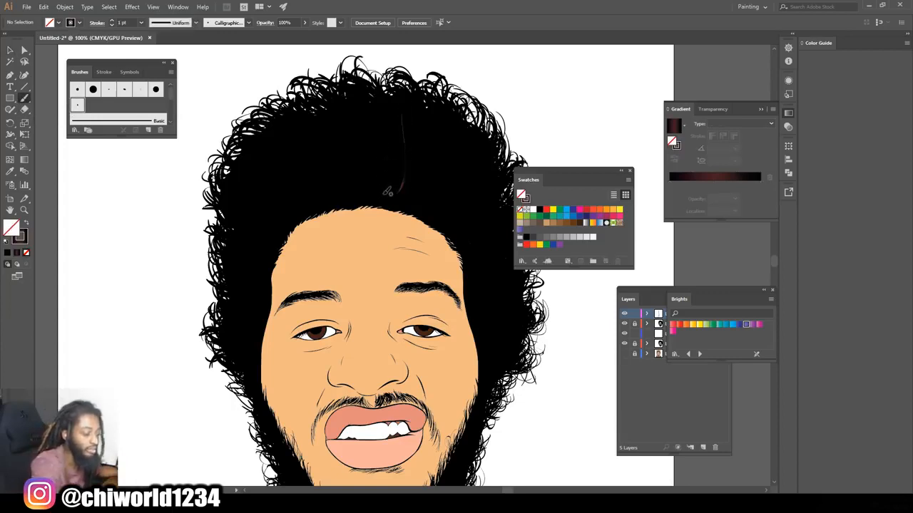
key("shift+x")
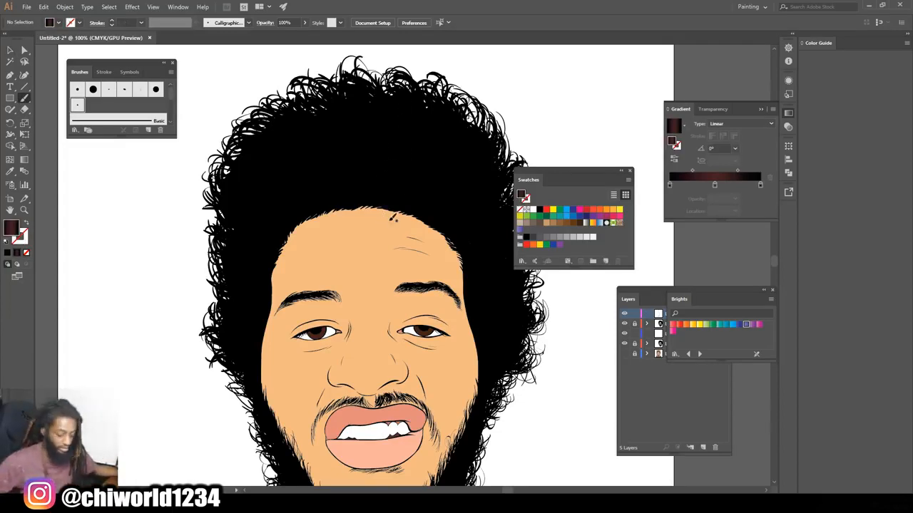
scroll(445, 209, "up", 1)
scroll(444, 204, "up", 1)
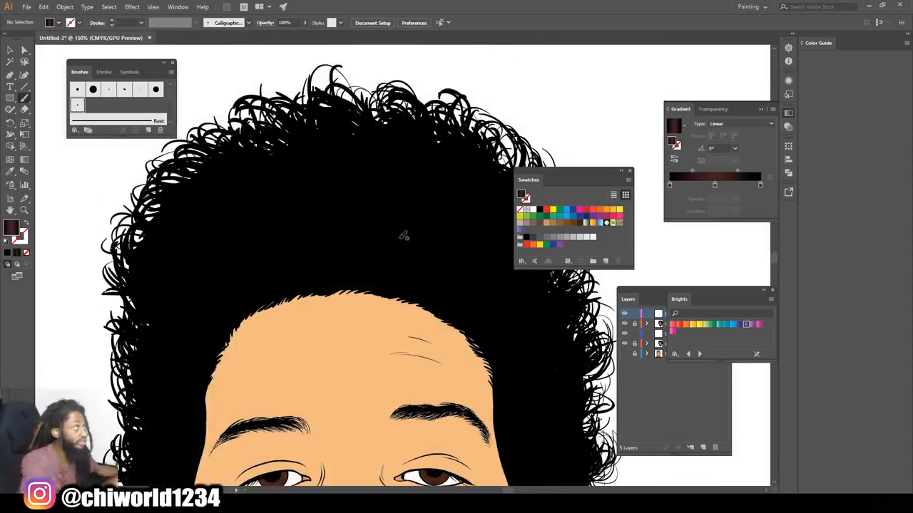
left_click_drag(400, 243, 402, 226)
mouse_move(381, 268)
left_mouse_down()
mouse_move(391, 231)
mouse_move(380, 229)
mouse_move(378, 206)
left_mouse_up()
mouse_move(375, 252)
left_mouse_down()
mouse_move(375, 201)
mouse_move(366, 205)
left_mouse_up()
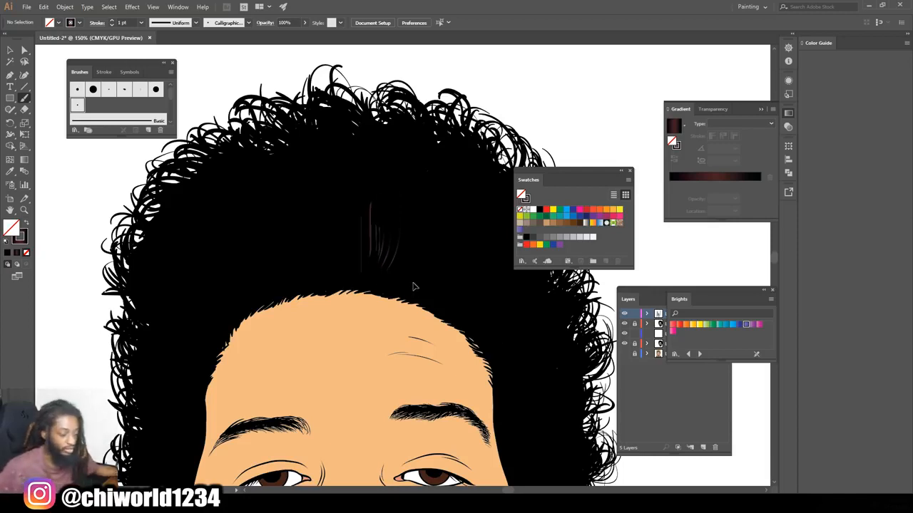
- Extend the row of fine brush strands along the hairline towards the left side of the forehead
left_click_drag(372, 247, 368, 183)
mouse_move(358, 265)
left_mouse_down()
mouse_move(353, 207)
mouse_move(341, 218)
left_mouse_up()
mouse_move(338, 278)
left_mouse_down()
mouse_move(327, 223)
mouse_move(328, 270)
mouse_move(316, 234)
mouse_move(321, 264)
mouse_move(305, 248)
mouse_move(308, 279)
mouse_move(292, 243)
mouse_move(293, 273)
mouse_move(288, 243)
left_mouse_up()
mouse_move(277, 275)
left_mouse_down()
mouse_move(266, 250)
mouse_move(271, 280)
mouse_move(252, 254)
mouse_move(257, 276)
mouse_move(245, 239)
left_mouse_up()
left_click_drag(247, 278, 243, 237)
- Paint matching strands along the right side of the hairline and down around both temples
scroll(490, 276, "down", 4)
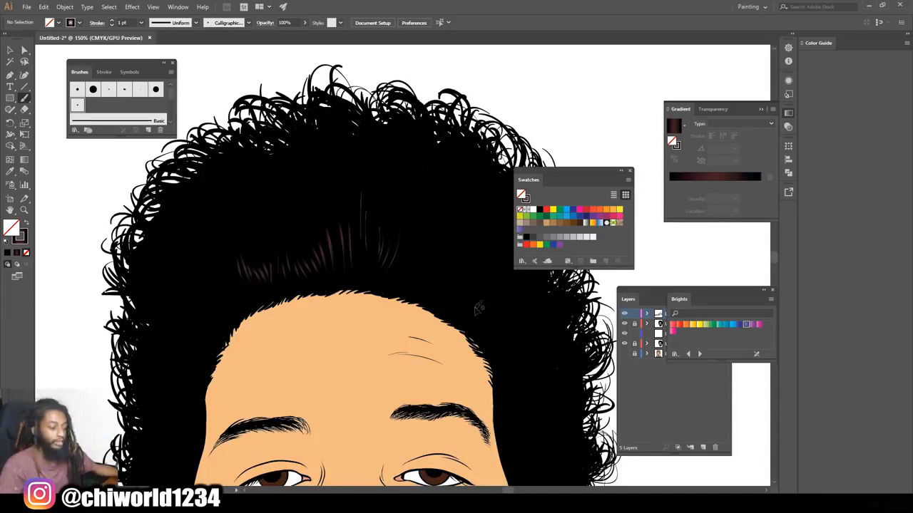
scroll(490, 285, "up", 3)
scroll(491, 292, "up", 1)
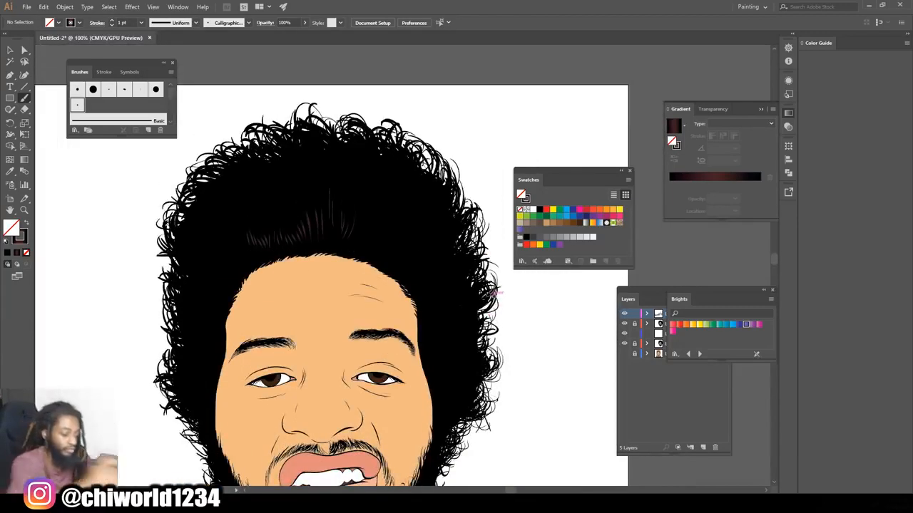
mouse_move(422, 293)
left_mouse_down()
mouse_move(436, 267)
mouse_move(410, 240)
mouse_move(364, 229)
left_mouse_up()
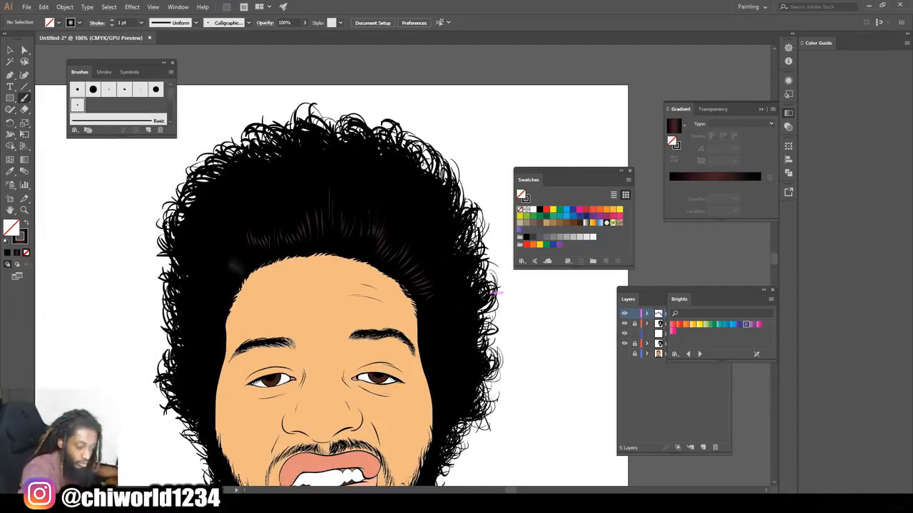
key("ctrl+minus")
key("ctrl+equal")
key("ctrl+equal")
mouse_move(423, 377)
left_mouse_down()
mouse_move(483, 348)
mouse_move(482, 382)
left_mouse_up()
- Paint a second, higher row of short curved strands in the hair above the hairline strands
left_click_drag(364, 133, 348, 174)
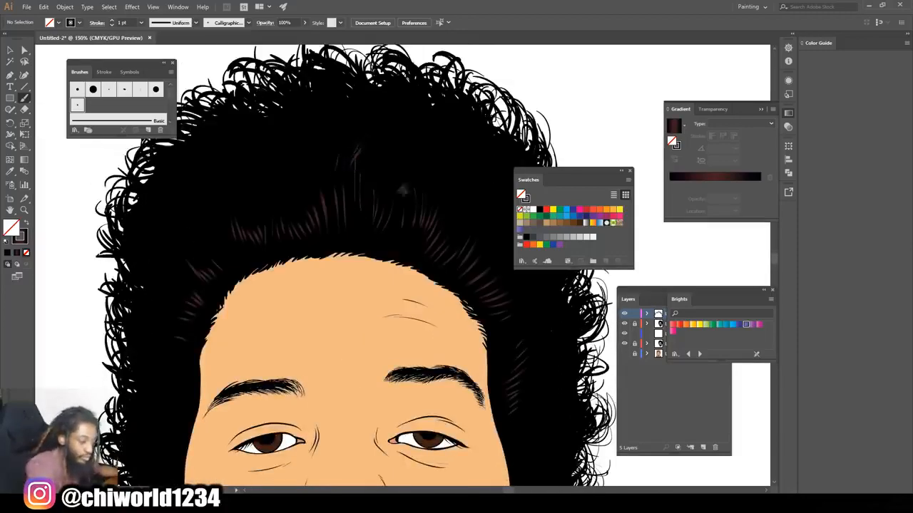
left_click_drag(405, 187, 396, 210)
left_click_drag(385, 169, 372, 202)
left_click_drag(314, 141, 308, 175)
mouse_move(295, 132)
left_mouse_down()
mouse_move(298, 151)
mouse_move(261, 190)
left_mouse_up()
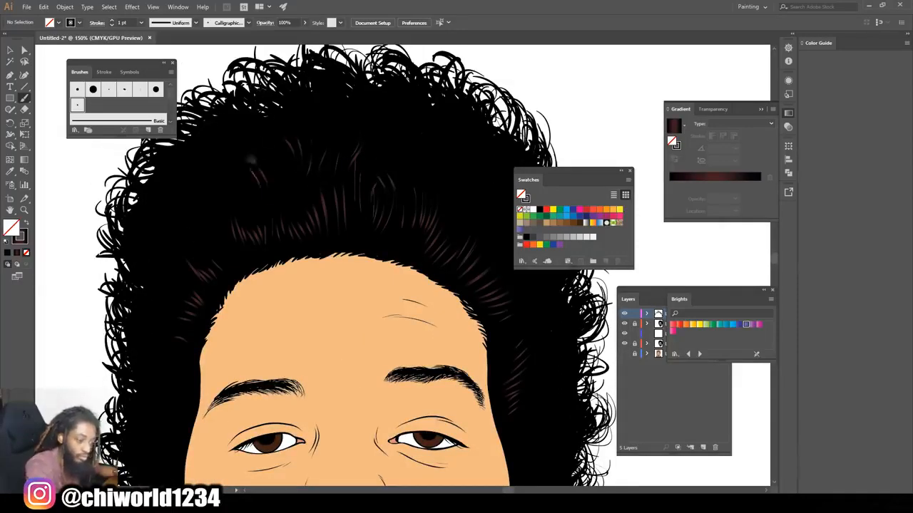
- Continue the reddish-brown strands down the sides of the hair and through the beard
key("ctrl+minus")
key("ctrl+minus")
key("ctrl+equal")
scroll(477, 295, "down", 3)
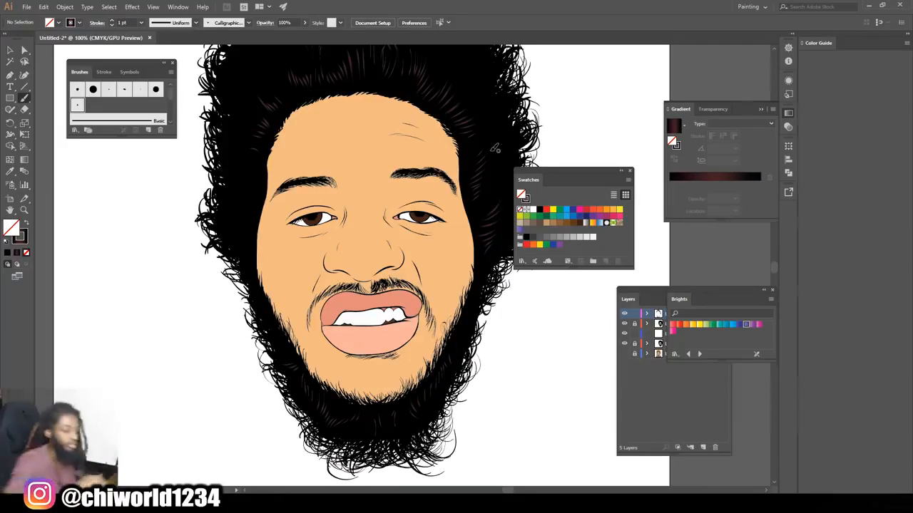
scroll(494, 149, "up", 2)
scroll(464, 200, "right", 1)
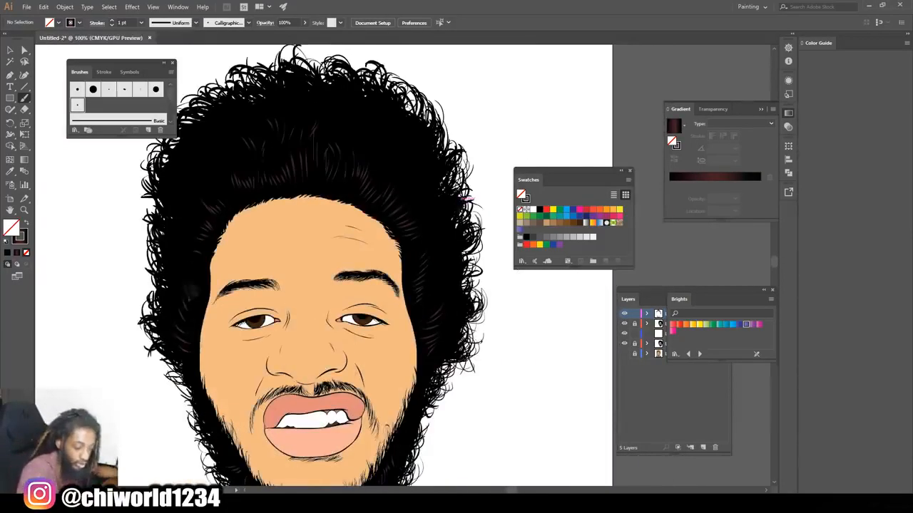
- Fill the crown and remaining black areas of the hair with more strands and check the whole portrait
scroll(467, 199, "up", 1)
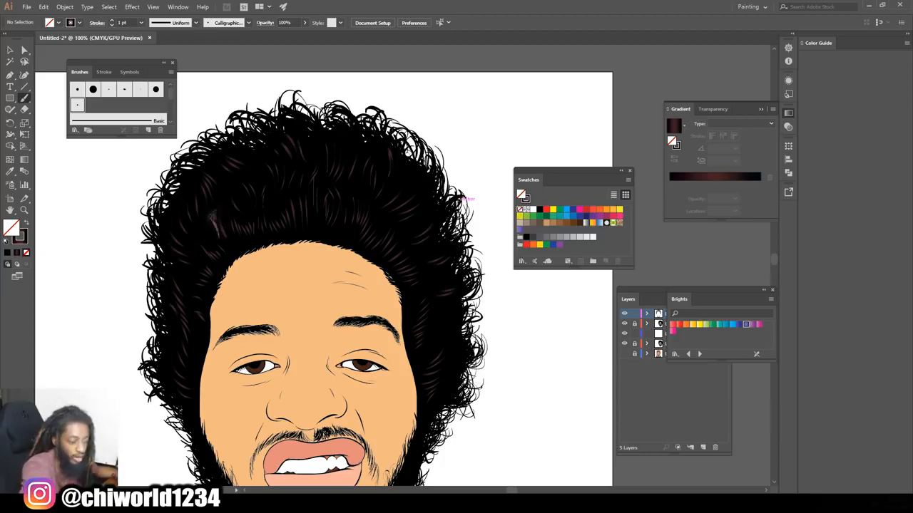
key("ctrl+minus")
key("ctrl+plus")
scroll(469, 343, "up", 1)
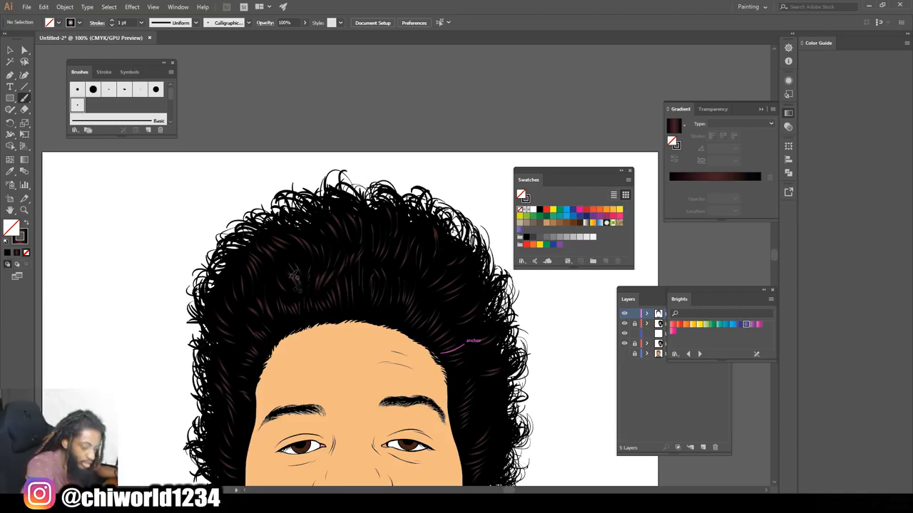
key("ctrl+minus")
key("ctrl+minus")
scroll(495, 378, "down", 2)
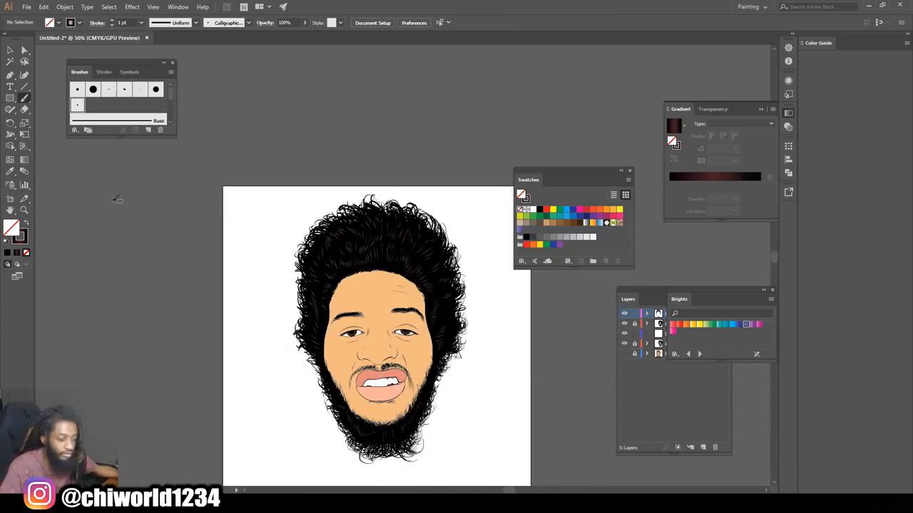
- Set the brush stroke colour to white (FFFFFF) and get a close view of the face
double_click(21, 240)
left_click_drag(514, 297, 499, 257)
left_click(730, 272)
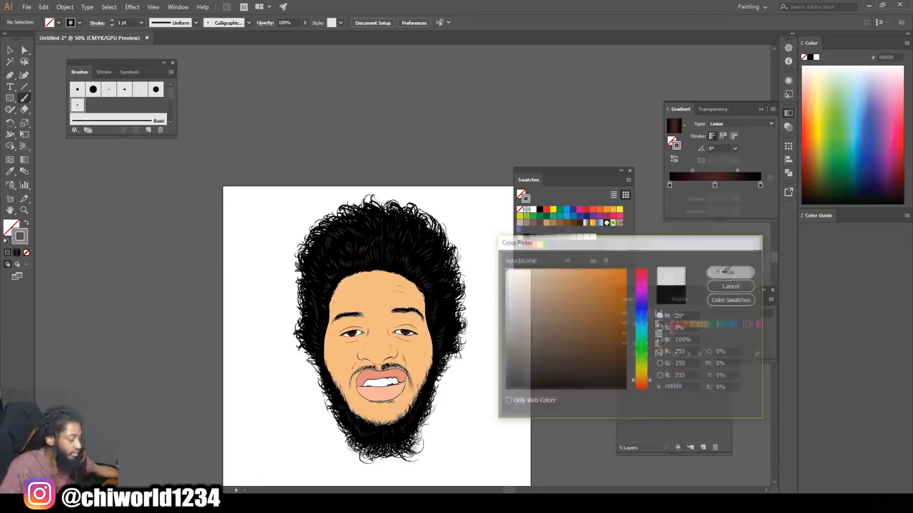
key("ctrl+plus")
key("ctrl+plus")
key("ctrl+plus")
key("ctrl+plus")
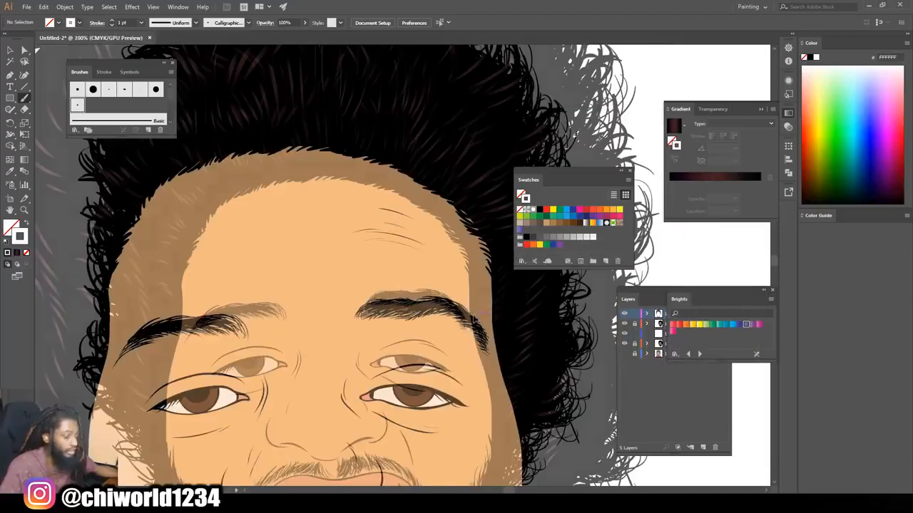
- Lower the opacity of the white brush stroke to 46%
left_click(287, 22)
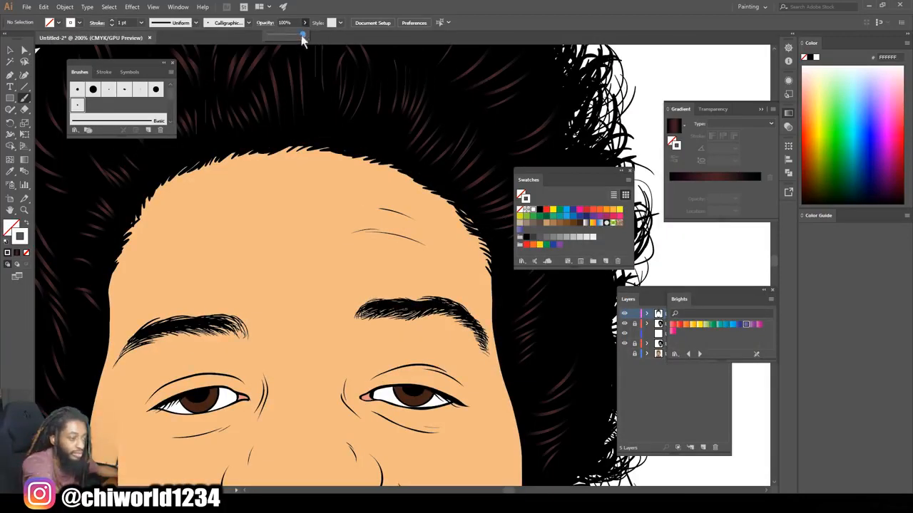
left_click(305, 23)
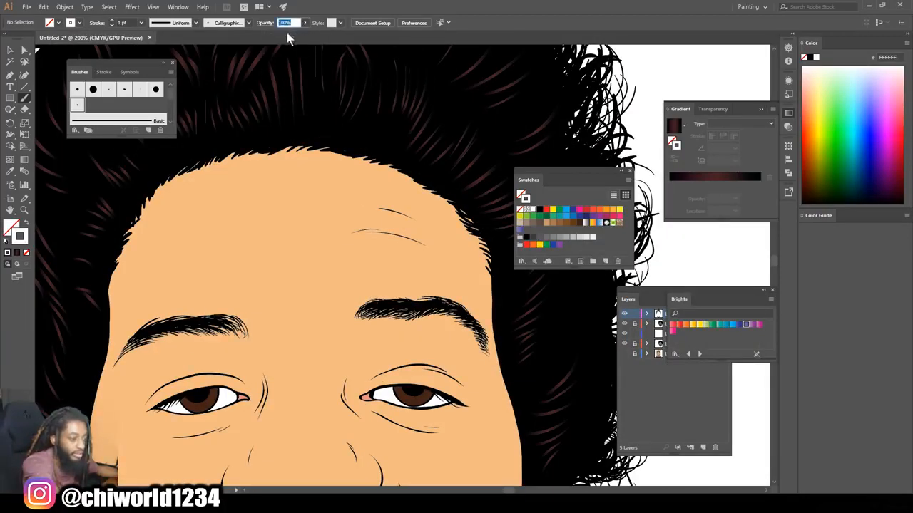
left_click(303, 21)
left_click_drag(301, 33, 296, 34)
- Paint small translucent white highlights in the irises of both eyes
scroll(352, 107, "down", 2)
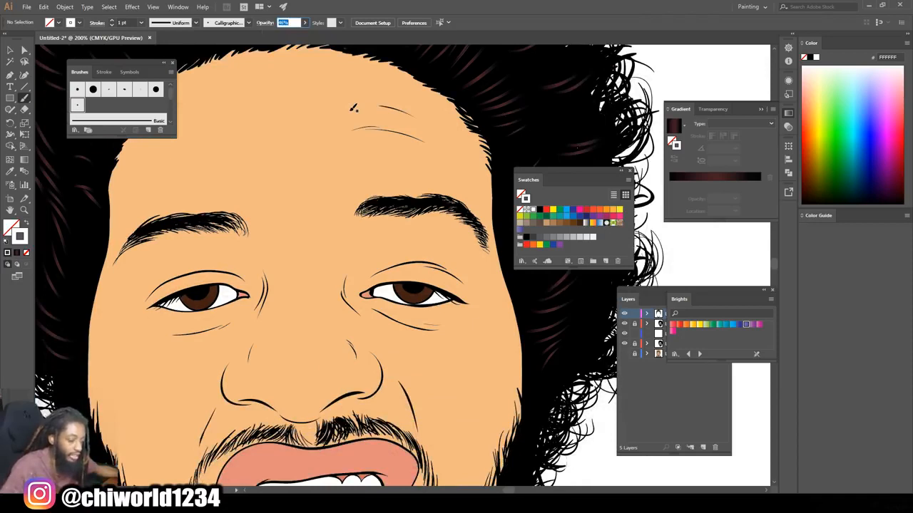
scroll(382, 142, "down", 1)
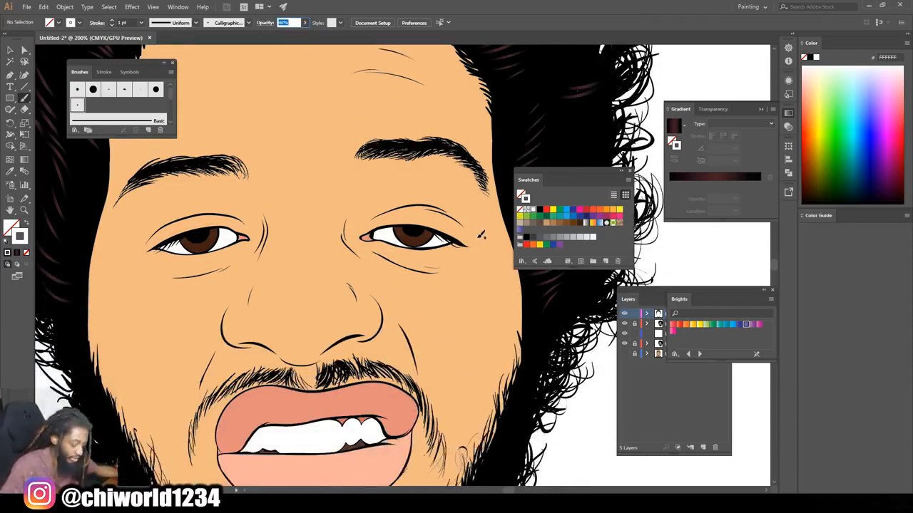
scroll(482, 235, "up", 1)
left_click_drag(405, 257, 407, 256)
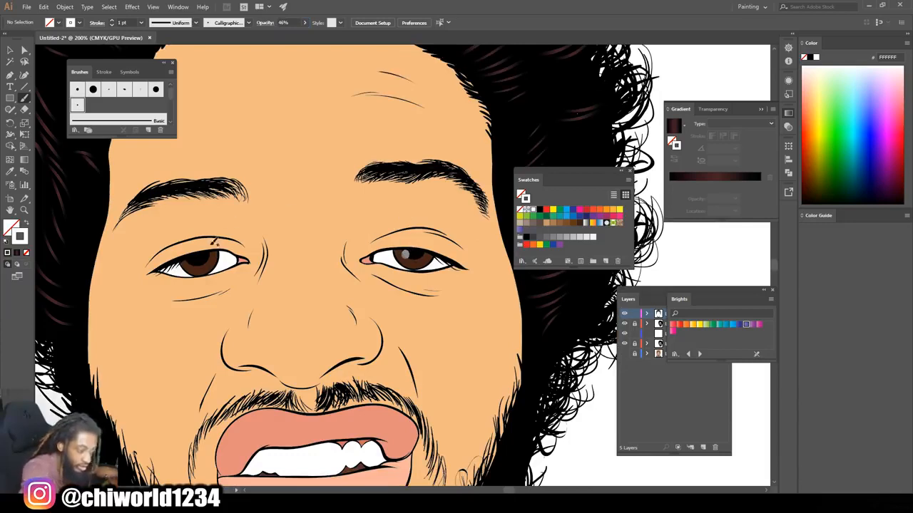
left_click_drag(193, 263, 193, 261)
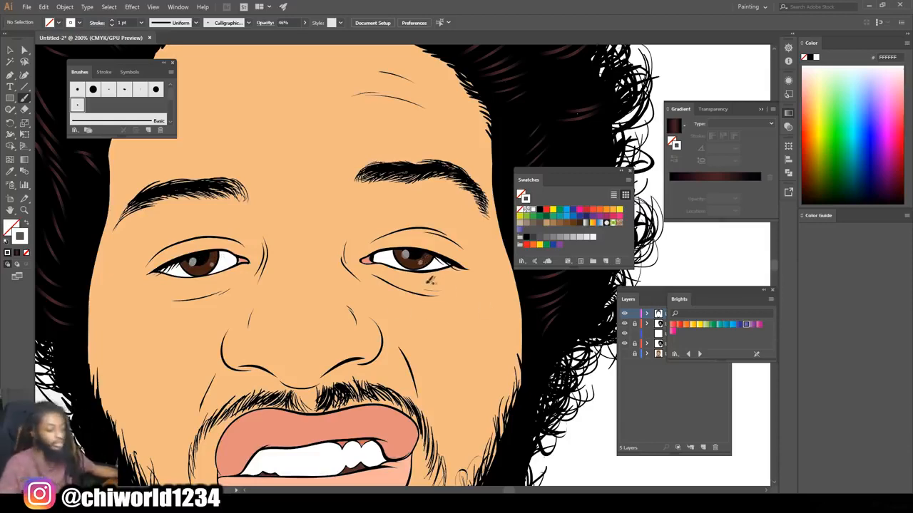
- Lock Layer 5 and make Layer 4 the active layer for the skin shading
key("ctrl+minus")
key("ctrl+minus")
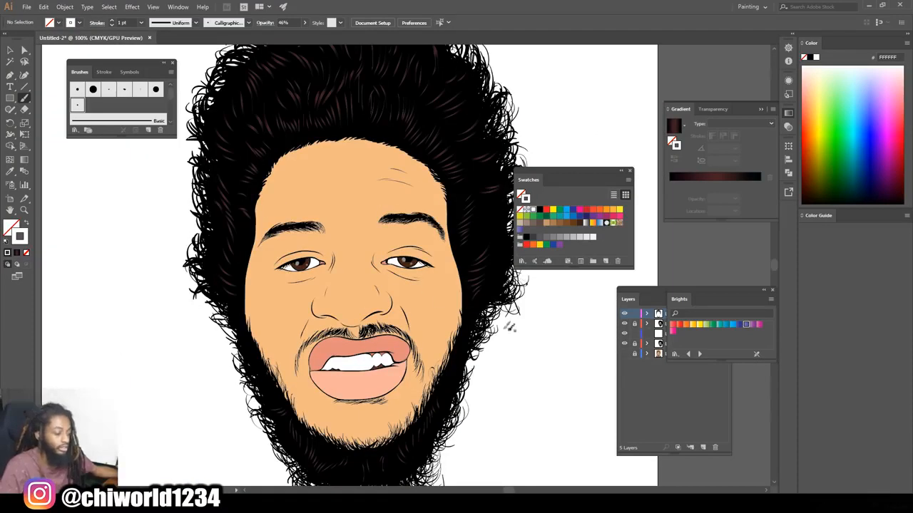
scroll(521, 325, "up", 2)
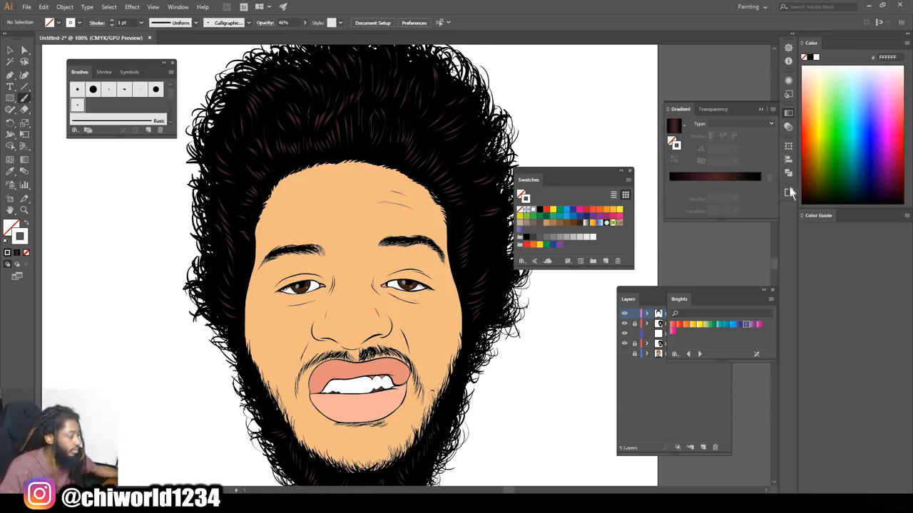
left_click(676, 400)
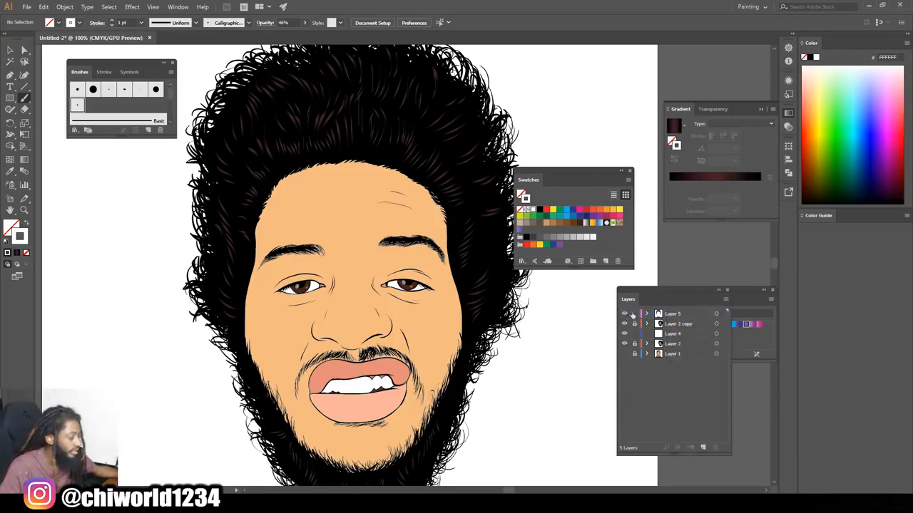
left_click(680, 334)
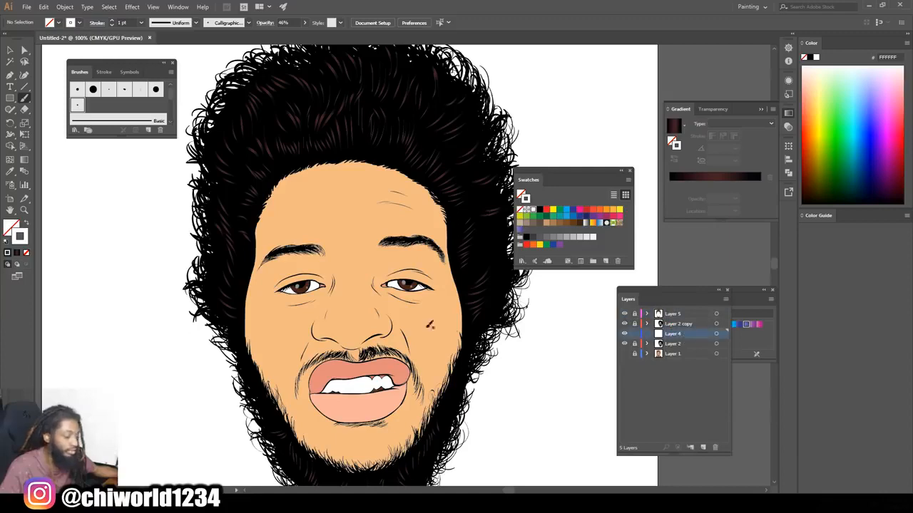
scroll(430, 324, "down", 2)
scroll(456, 328, "up", 1)
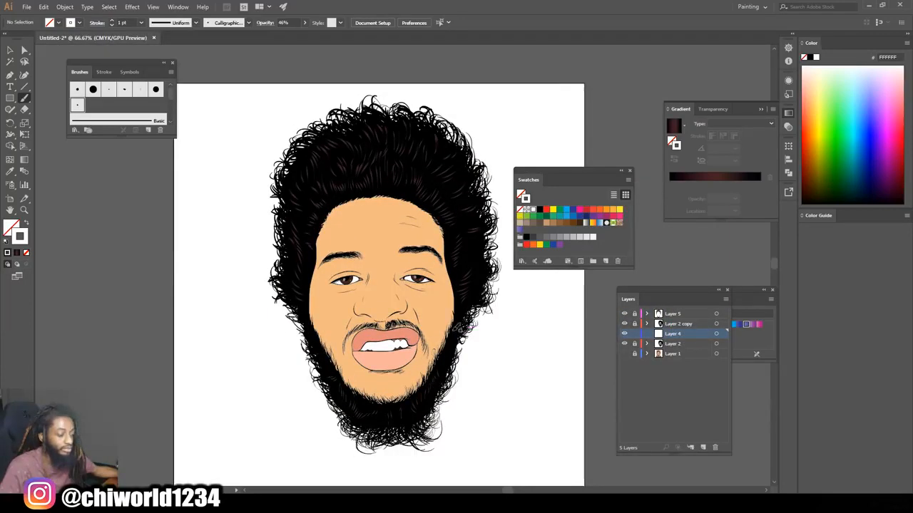
key("ctrl+equal")
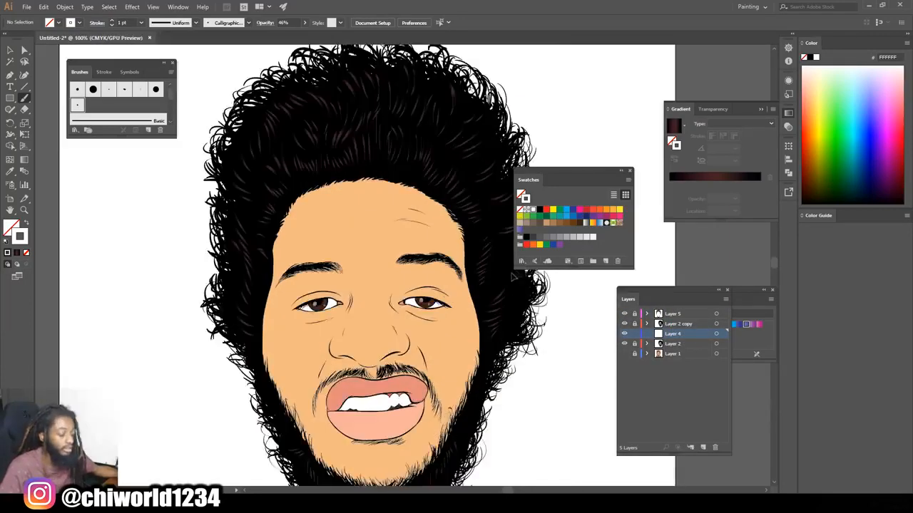
key("ctrl+equal")
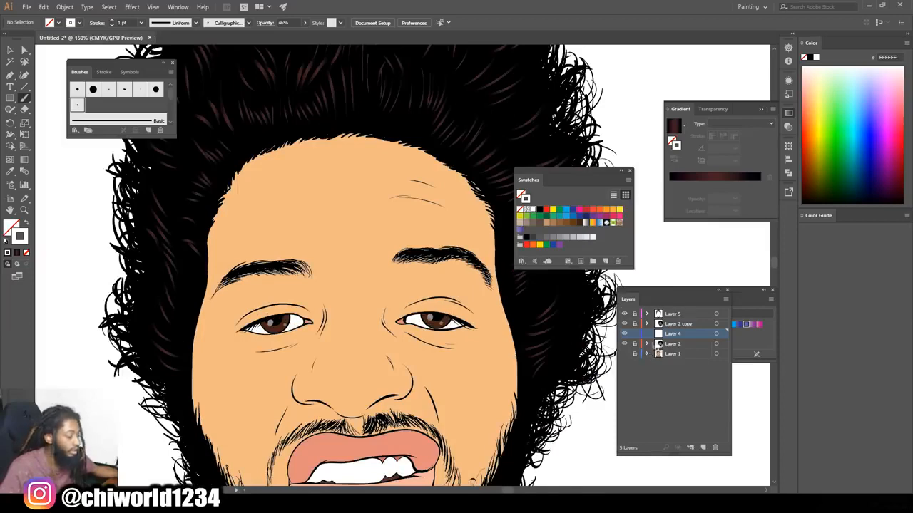
key("ctrl+minus")
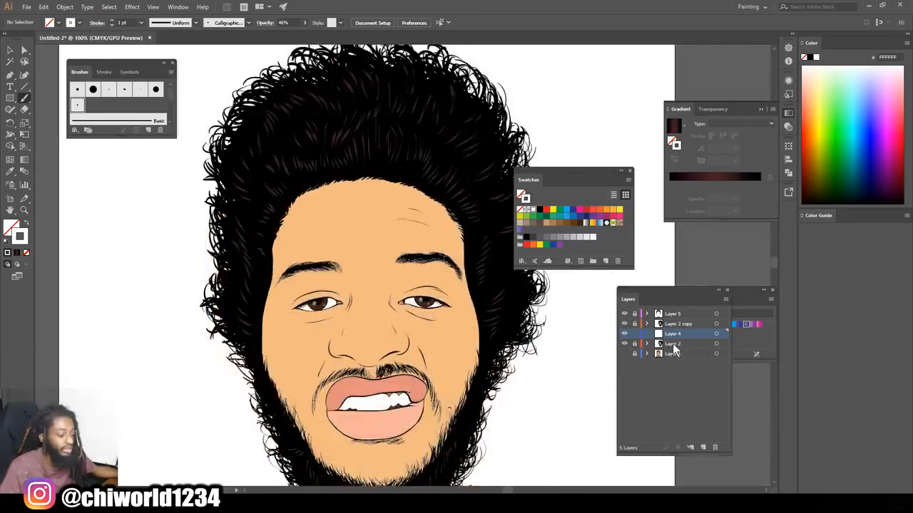
key("ctrl+minus")
key("ctrl+equal")
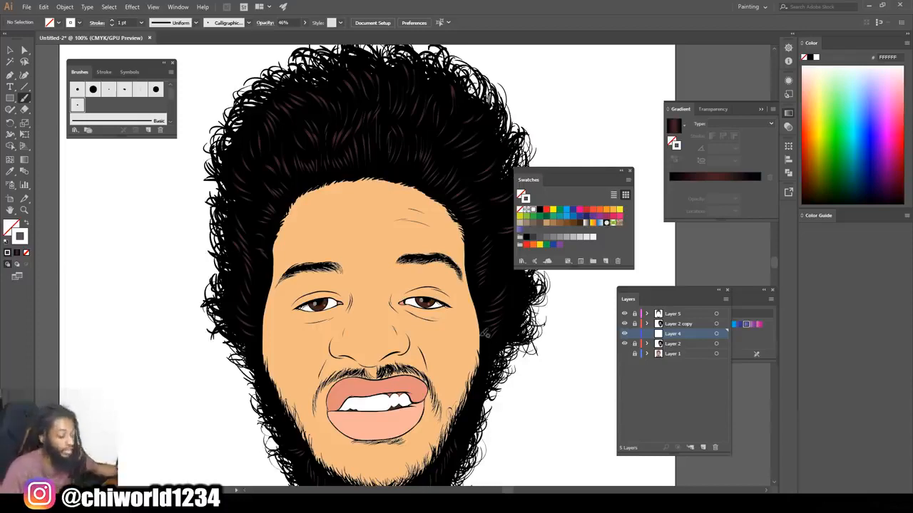
- Sample the face's skin colour and change it to a darker reddish tan, C68666, for shading
scroll(484, 334, "down", 1)
key("ctrl+plus")
key("ctrl+plus")
key("ctrl+plus")
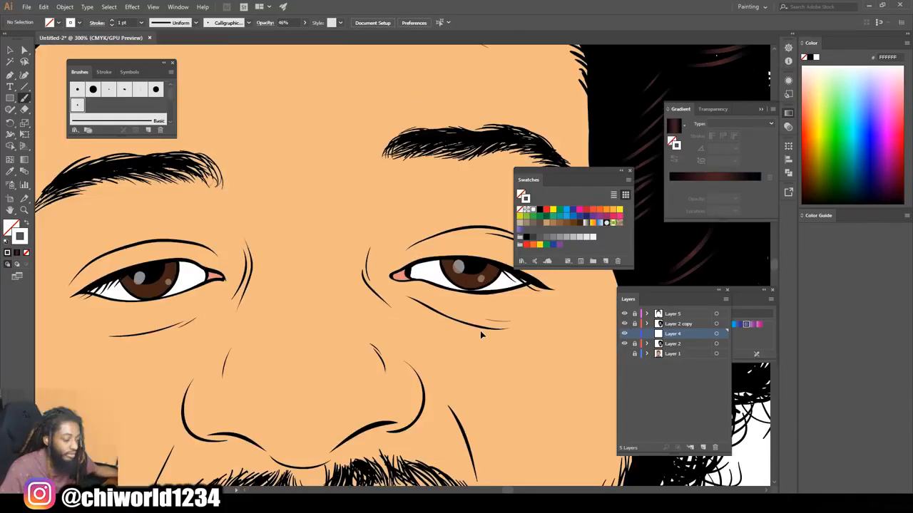
left_click(10, 174)
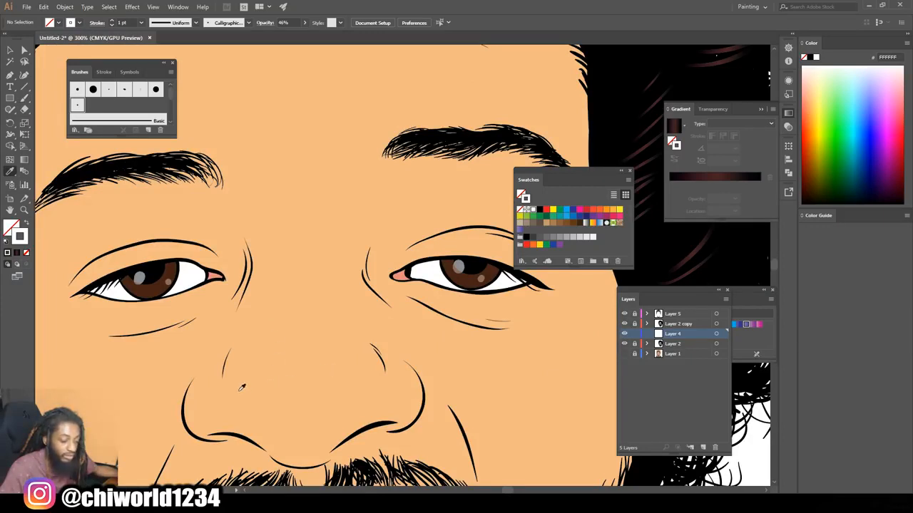
left_click(240, 389)
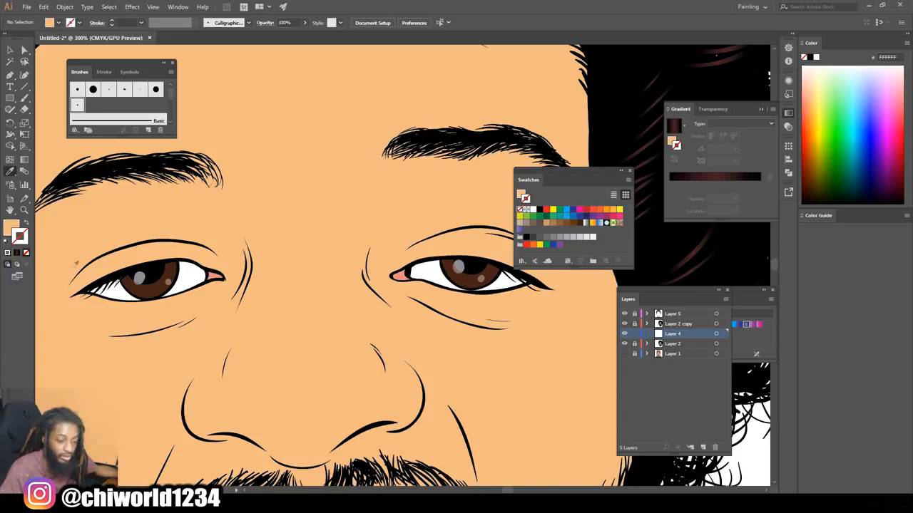
double_click(13, 228)
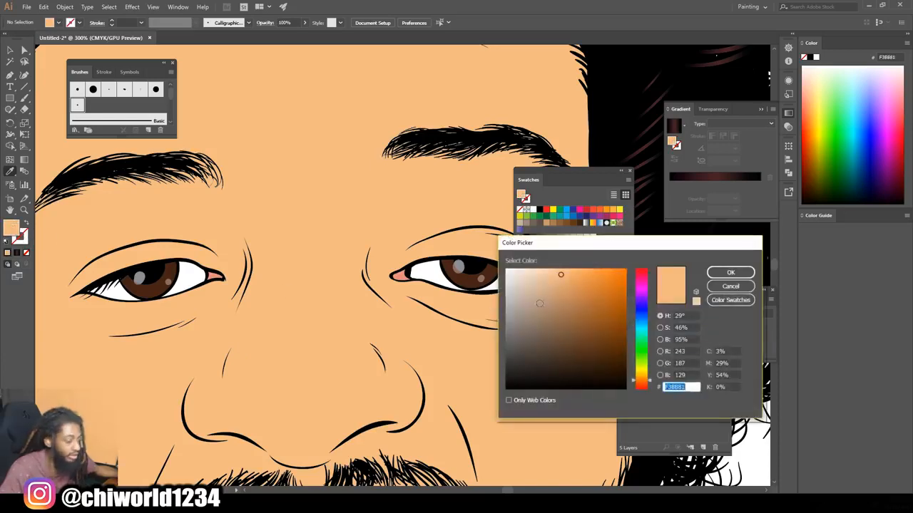
left_click_drag(583, 284, 568, 291)
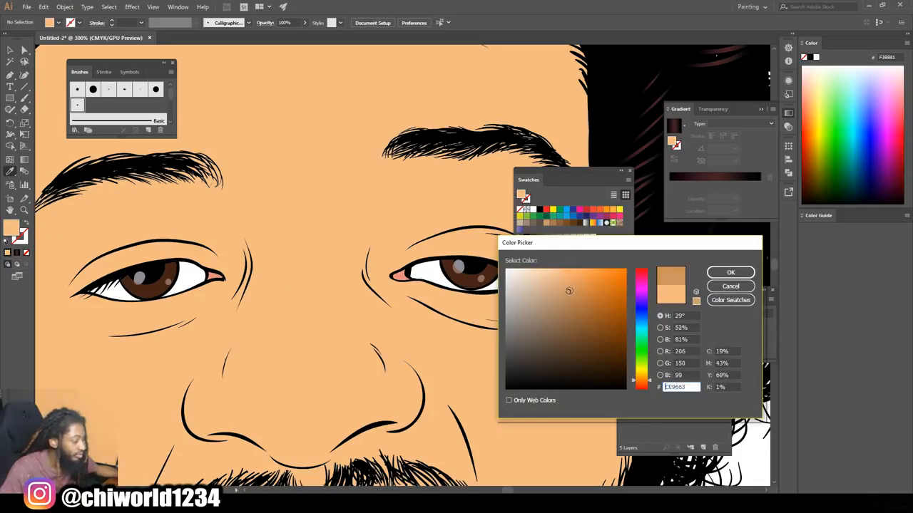
left_click(638, 385)
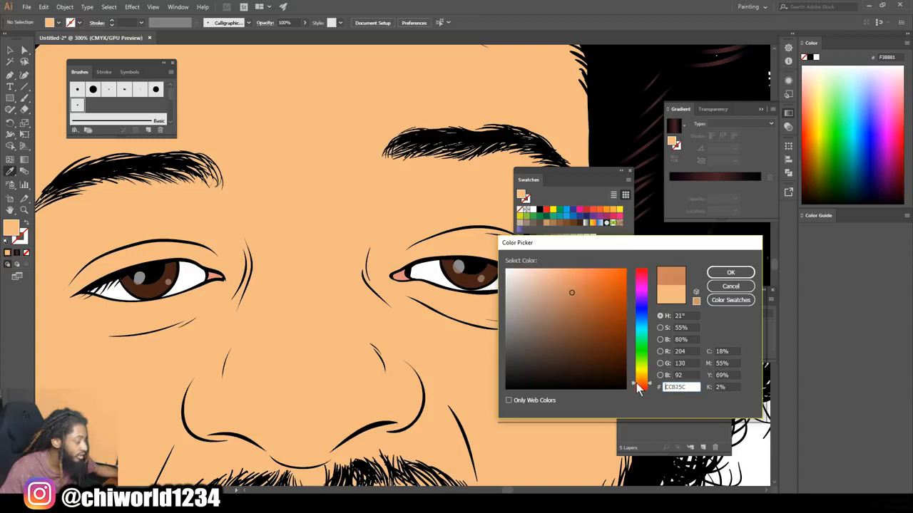
left_click_drag(571, 292, 564, 303)
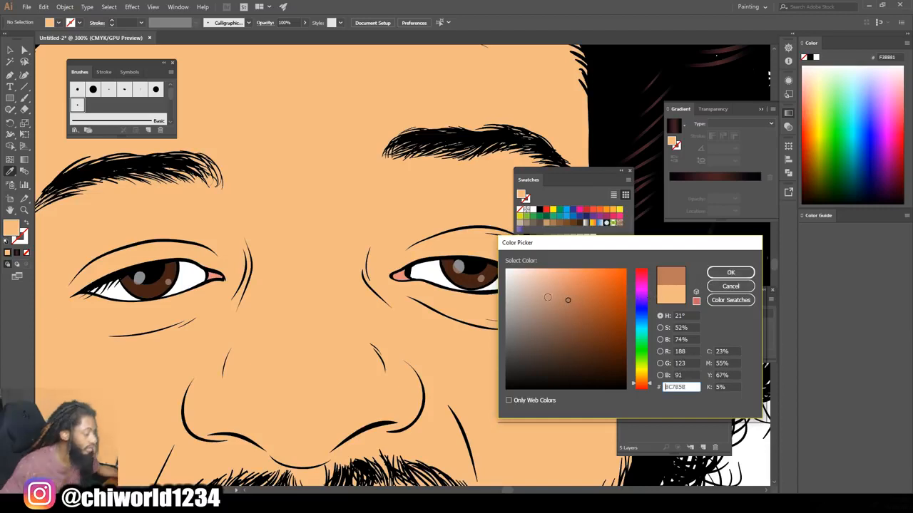
left_click(568, 299)
left_click_drag(568, 299, 566, 295)
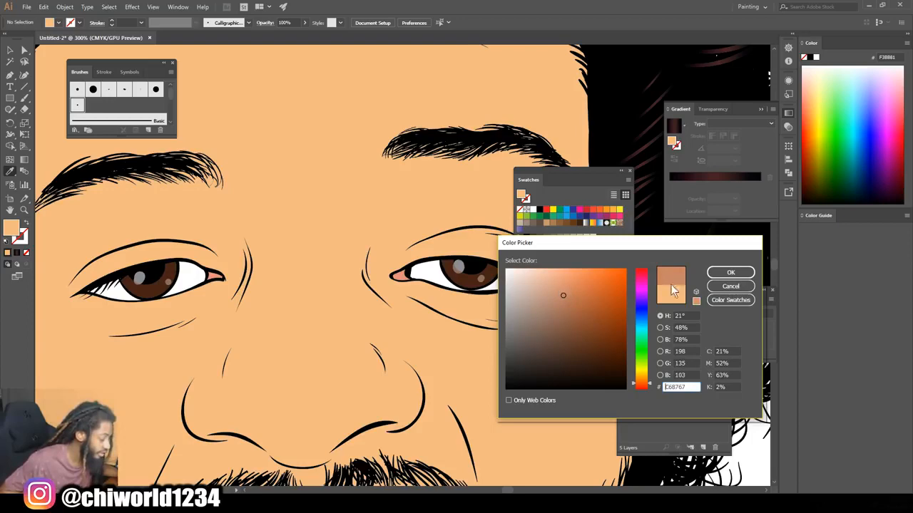
left_click(730, 273)
- With the Paintbrush, shade along the lower contour of the nose from one nostril to the other
scroll(385, 271, "down", 1)
left_click(25, 99)
scroll(350, 338, "down", 3)
key("ctrl+equal")
key("ctrl+equal")
scroll(350, 350, "left", 1)
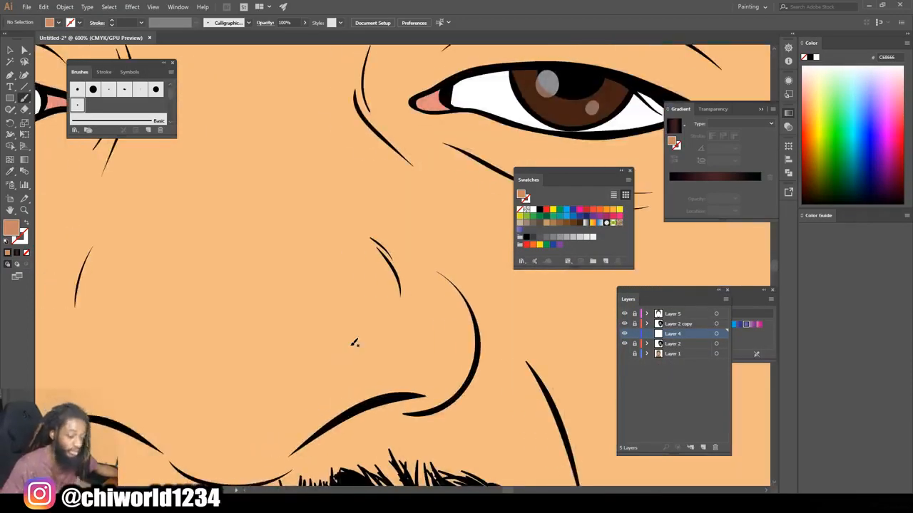
scroll(354, 343, "down", 1)
scroll(354, 349, "left", 3)
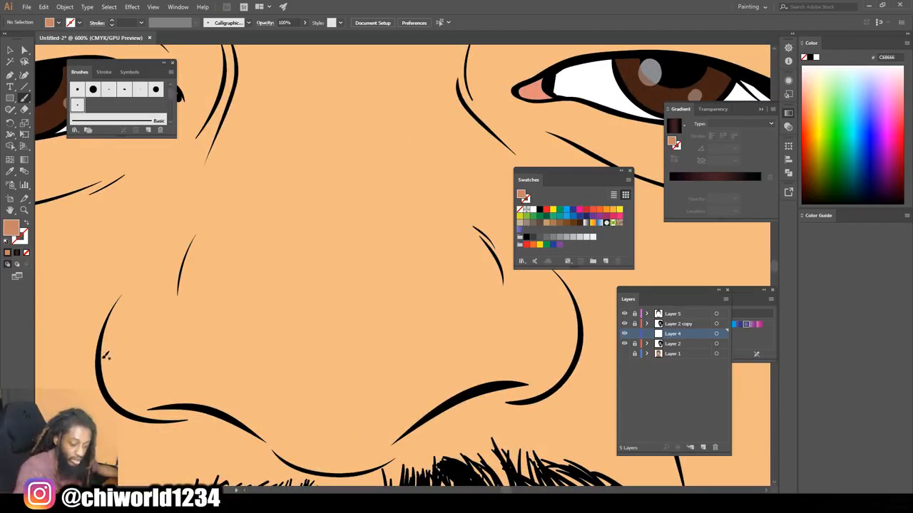
mouse_move(118, 389)
left_mouse_down()
mouse_move(177, 391)
mouse_move(289, 431)
mouse_move(414, 412)
mouse_move(522, 373)
mouse_move(577, 341)
left_mouse_up()
scroll(559, 382, "down", 4)
mouse_move(107, 341)
left_mouse_down()
mouse_move(365, 436)
mouse_move(553, 330)
mouse_move(428, 365)
mouse_move(396, 405)
mouse_move(350, 420)
mouse_move(285, 415)
mouse_move(235, 367)
mouse_move(140, 358)
mouse_move(106, 333)
left_mouse_up()
- Fill in the shadow under the nostrils and in the groove between the nose and upper lip
key("ctrl+minus")
key("ctrl+minus")
key("ctrl+minus")
key("ctrl+equal")
key("ctrl+equal")
mouse_move(499, 403)
left_mouse_down()
mouse_move(468, 399)
mouse_move(462, 332)
left_mouse_up()
left_click_drag(273, 412, 285, 352)
mouse_move(466, 405)
left_mouse_down()
mouse_move(316, 371)
mouse_move(399, 410)
mouse_move(362, 382)
left_mouse_up()
mouse_move(367, 408)
left_mouse_down()
mouse_move(367, 382)
mouse_move(306, 385)
left_mouse_up()
- Paint a tan shadow along the smile line beside the right-hand nostril
key("ctrl+minus")
key("ctrl+minus")
key("ctrl+minus")
key("ctrl+minus")
key("ctrl+equal")
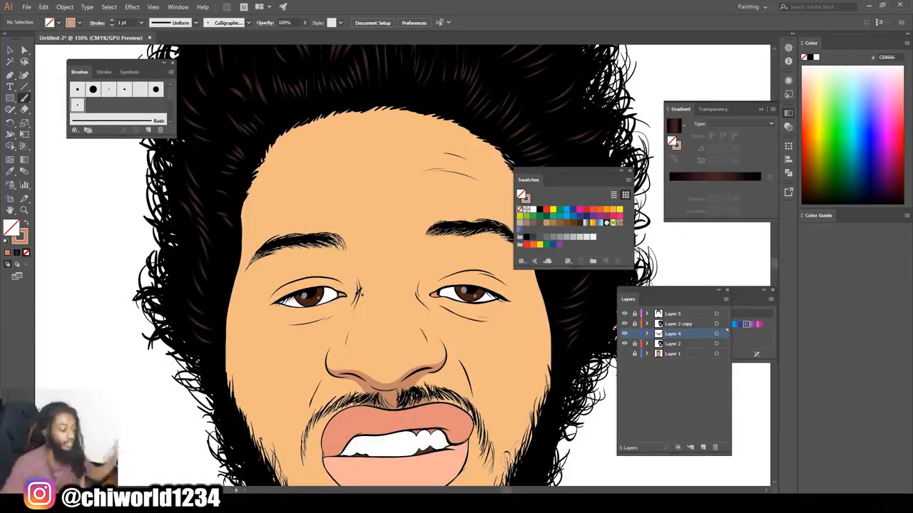
key("ctrl+equal")
key("ctrl+equal")
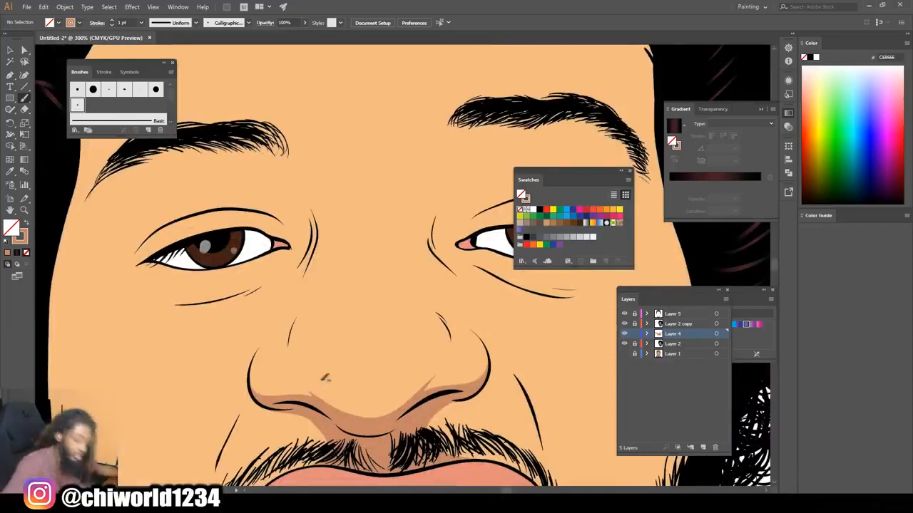
key("ctrl+minus")
key("ctrl+minus")
key("ctrl+minus")
key("ctrl+equal")
key("ctrl+equal")
key("ctrl+equal")
mouse_move(613, 453)
left_mouse_down()
mouse_move(507, 383)
mouse_move(507, 361)
left_mouse_up()
mouse_move(428, 369)
left_mouse_down()
mouse_move(406, 284)
mouse_move(373, 258)
mouse_move(422, 325)
left_mouse_up()
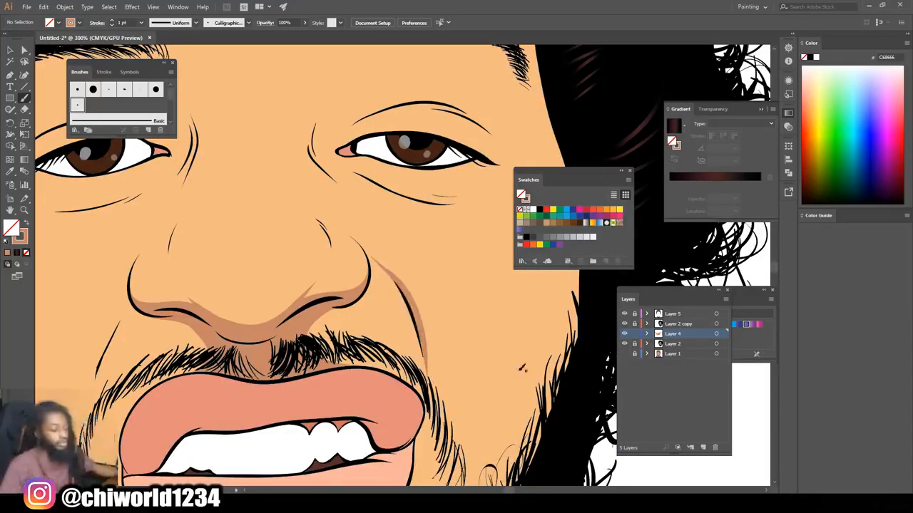
- Shade the right-hand eye socket from the inner corner of the eye up to the eyebrow
key("ctrl+minus")
key("ctrl+minus")
key("ctrl+minus")
key("ctrl+equal")
key("ctrl+equal")
left_click_drag(556, 328, 499, 371)
key("ctrl+equal")
key("ctrl+equal")
mouse_move(245, 340)
left_mouse_down()
mouse_move(230, 305)
mouse_move(254, 227)
mouse_move(301, 177)
mouse_move(340, 158)
mouse_move(344, 184)
mouse_move(325, 255)
mouse_move(347, 251)
left_mouse_up()
left_click_drag(362, 289, 372, 253)
mouse_move(244, 333)
left_mouse_down()
mouse_move(329, 287)
mouse_move(285, 270)
mouse_move(244, 307)
mouse_move(278, 208)
mouse_move(430, 137)
left_mouse_up()
- Shade the left-hand eye socket and the creases beneath the eyes in the same tan
key("ctrl+minus")
key("ctrl+minus")
key("ctrl+equal")
key("ctrl+minus")
key("ctrl+minus")
key("ctrl+equal")
key("ctrl+equal")
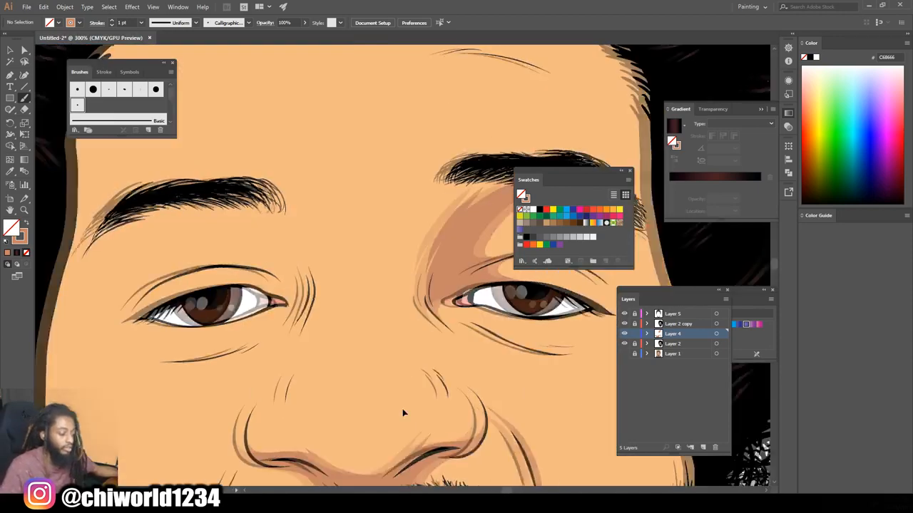
mouse_move(265, 325)
left_mouse_down()
mouse_move(365, 359)
mouse_move(460, 347)
mouse_move(307, 341)
left_mouse_up()
- Shade the area beneath the lower lip and around the chin using a 3 pt brush stroke
key("ctrl+minus")
key("ctrl+minus")
key("ctrl+minus")
key("ctrl+equal")
key("ctrl+equal")
scroll(432, 397, "down", 5)
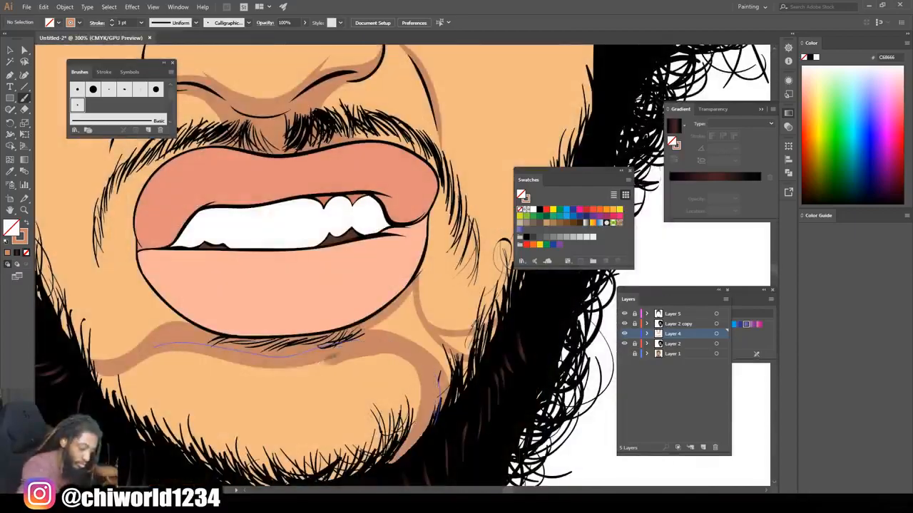
left_click_drag(346, 360, 218, 369)
left_click_drag(438, 379, 393, 459)
mouse_move(412, 294)
left_mouse_down()
mouse_move(417, 317)
mouse_move(527, 307)
left_mouse_up()
mouse_move(478, 368)
left_mouse_down()
mouse_move(454, 394)
mouse_move(417, 344)
left_mouse_up()
left_click_drag(412, 329, 375, 323)
- Shade the right-hand edge of the face along the cheek and the area beside the mouth corner
scroll(548, 394, "down", 4)
scroll(476, 378, "up", 2)
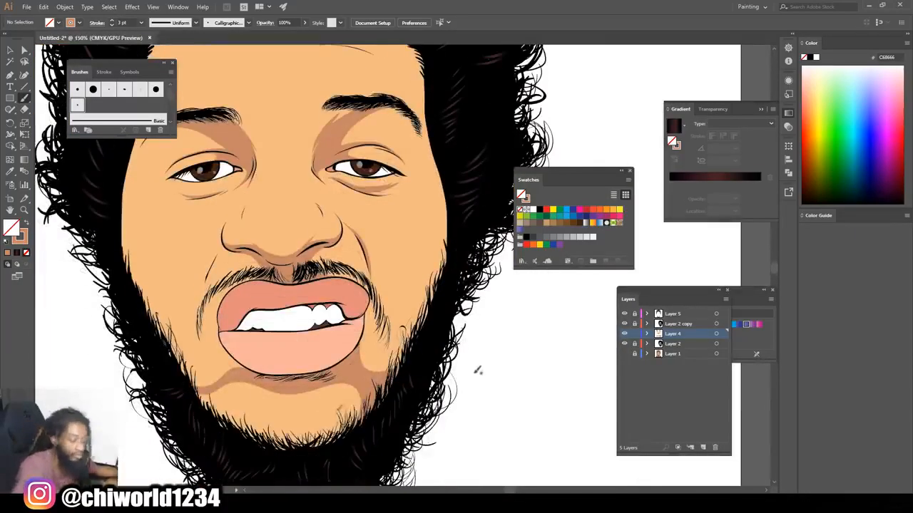
scroll(366, 378, "up", 1)
mouse_move(383, 407)
left_mouse_down()
mouse_move(438, 285)
mouse_move(443, 221)
mouse_move(427, 124)
left_mouse_up()
scroll(509, 107, "down", 2)
scroll(467, 130, "up", 2)
scroll(465, 127, "up", 1)
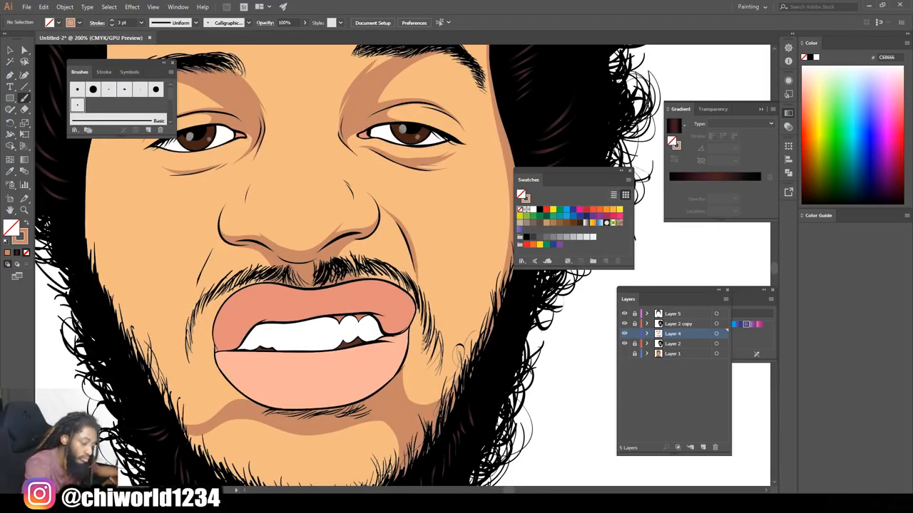
mouse_move(460, 391)
left_mouse_down()
mouse_move(409, 356)
mouse_move(419, 289)
left_mouse_up()
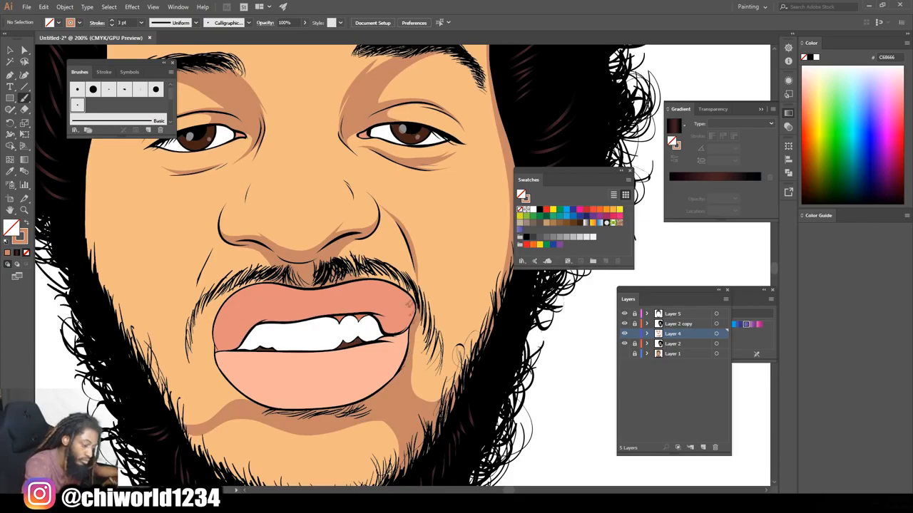
key("ctrl+minus")
key("ctrl+minus")
key("ctrl+minus")
key("ctrl+equal")
key("ctrl+equal")
key("ctrl+equal")
key("ctrl+equal")
key("ctrl+equal")
key("super+x")
left_click(472, 244)
key("ctrl+z")
- Examine the shaded portrait as a whole and up close around the mouth, eyes, forehead and hairline
key("ctrl+minus")
key("ctrl+minus")
key("ctrl+minus")
key("ctrl+minus")
key("ctrl+minus")
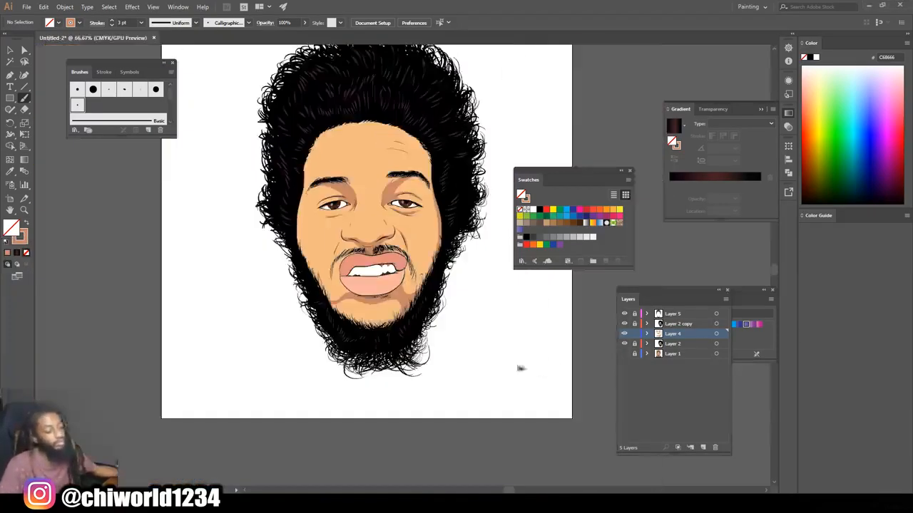
key("ctrl+equal")
key("ctrl+equal")
key("ctrl+equal")
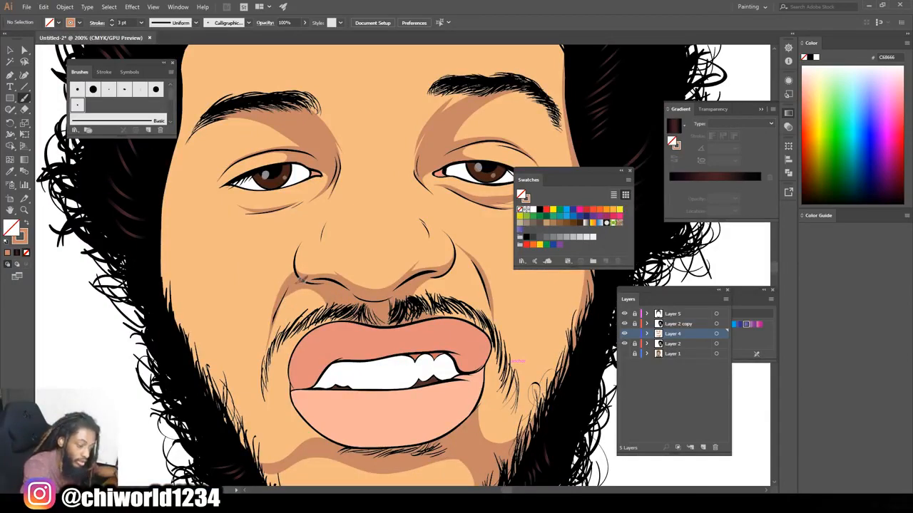
key("ctrl+minus")
key("ctrl+minus")
key("ctrl+minus")
key("ctrl+equal")
key("ctrl+equal")
key("ctrl+equal")
scroll(445, 351, "up", 6)
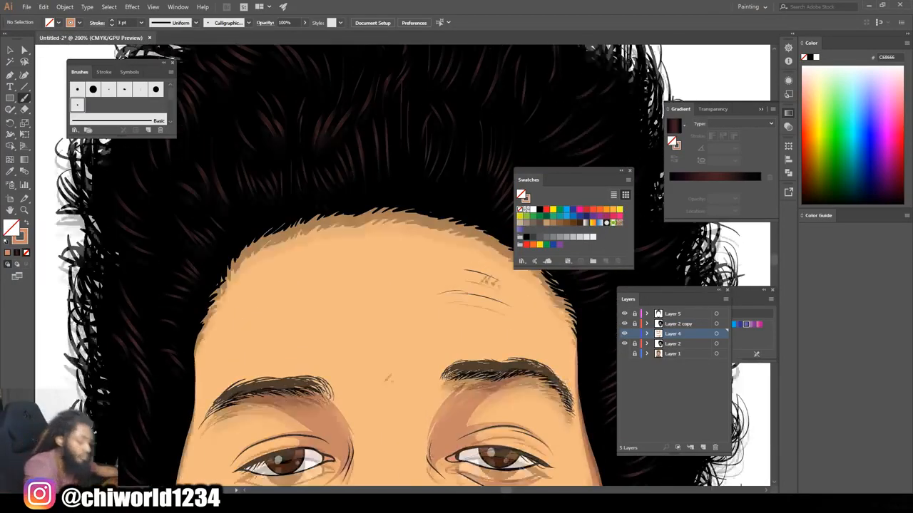
scroll(445, 351, "down", 3)
scroll(460, 385, "up", 1)
scroll(497, 352, "down", 1)
scroll(499, 327, "up", 1)
scroll(498, 325, "up", 1)
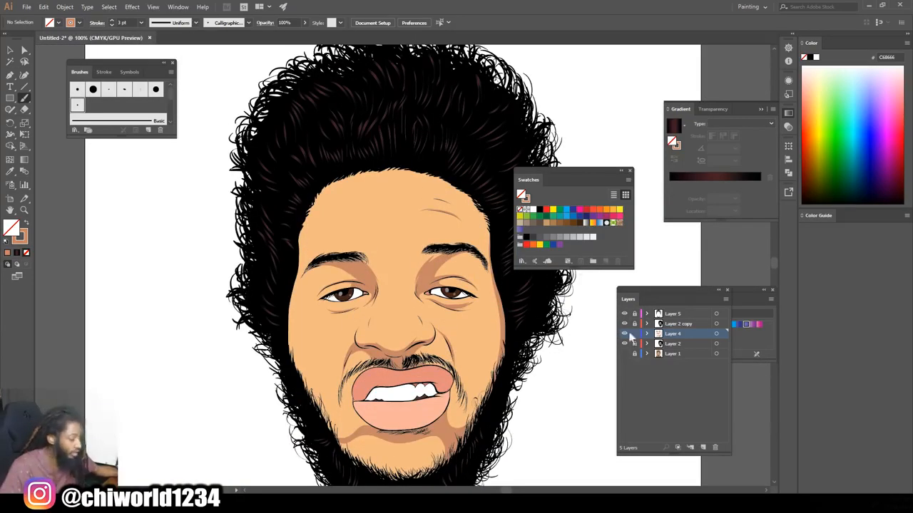
- Select all the tan shading strokes on the face and expand their appearance into filled shapes
left_click(10, 53)
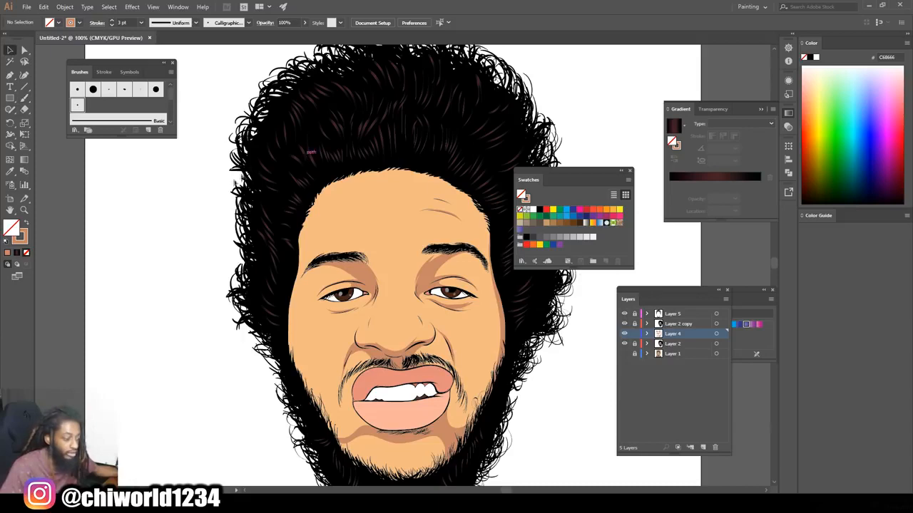
left_click_drag(212, 146, 573, 441)
left_click(65, 6)
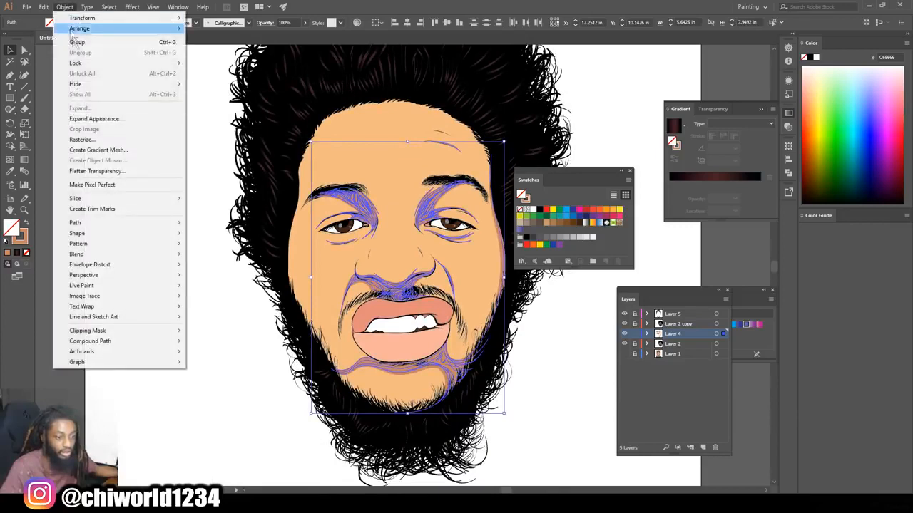
left_click(93, 118)
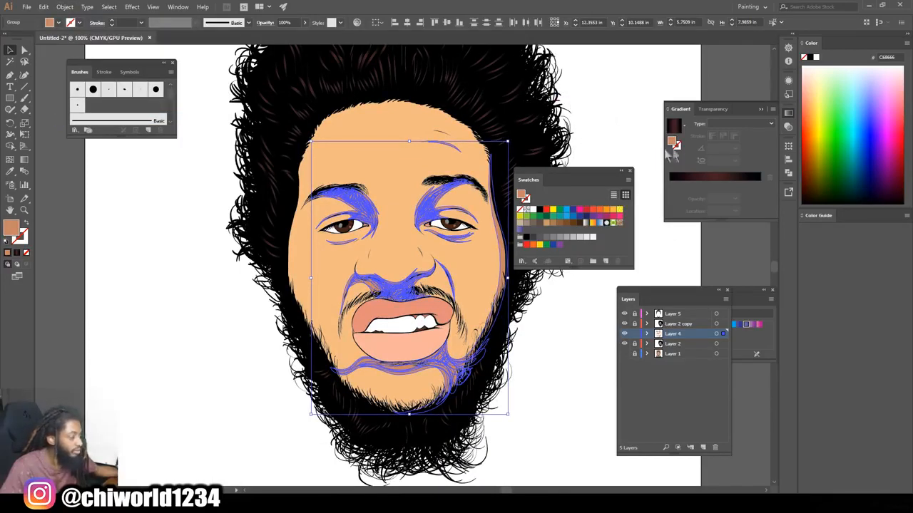
- Combine the expanded shading shapes with the Pathfinder Merge operation and deselect them
left_click(177, 7)
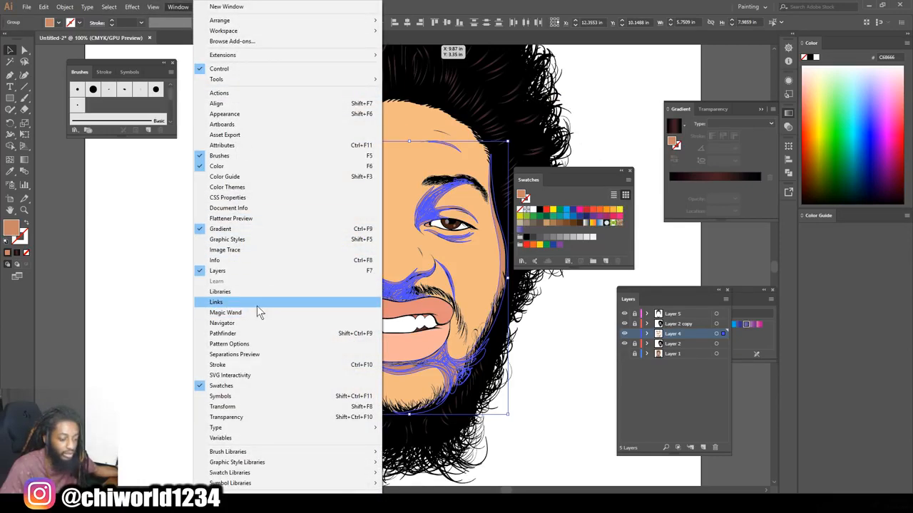
left_click(255, 332)
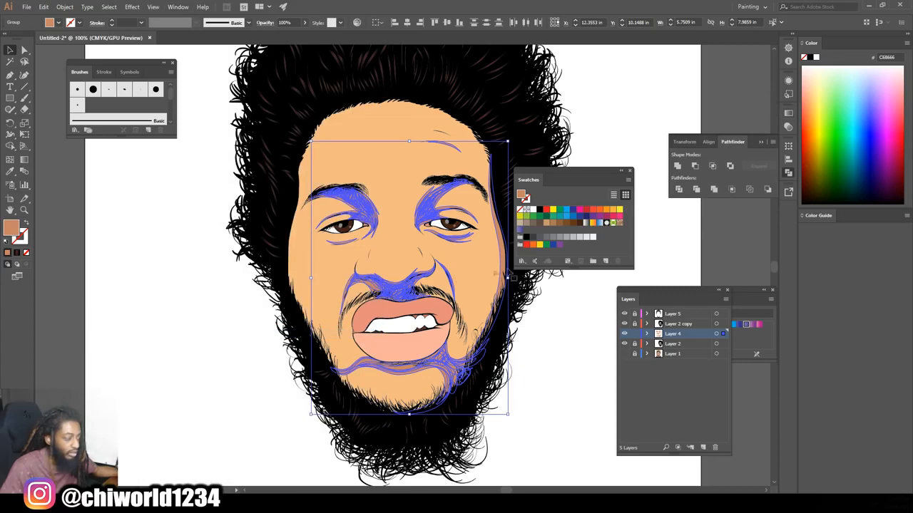
left_click(714, 188)
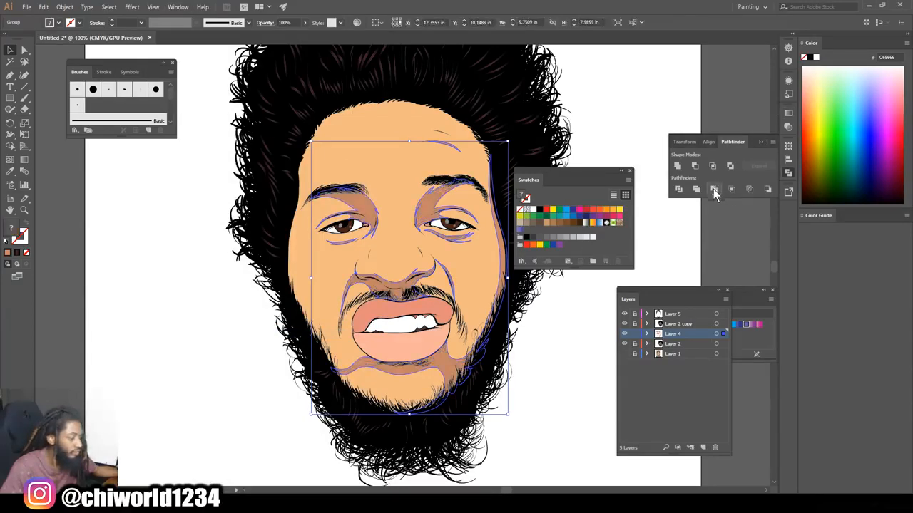
left_click(707, 236)
key("ctrl+minus")
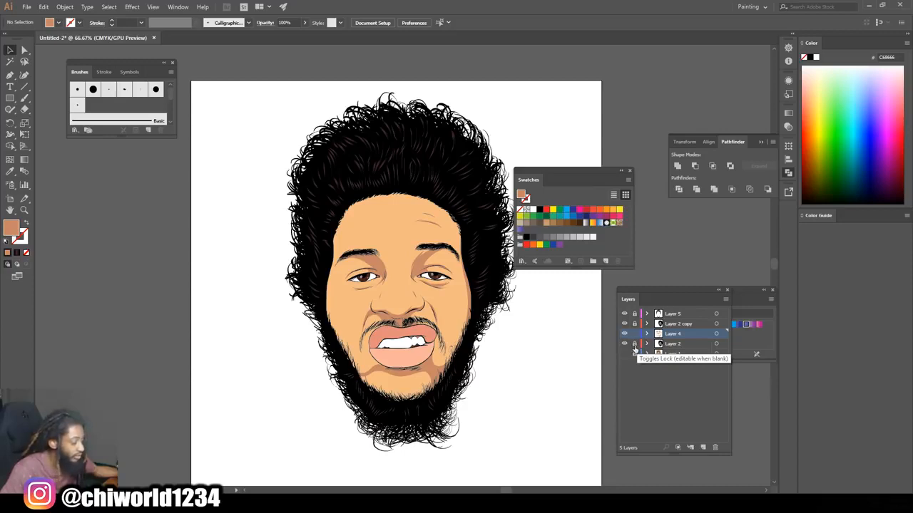
- Unlock Layer 2, select the artwork on Layers 2 and 4, and start recoloring it with the Color Harmony preset
left_click(635, 347)
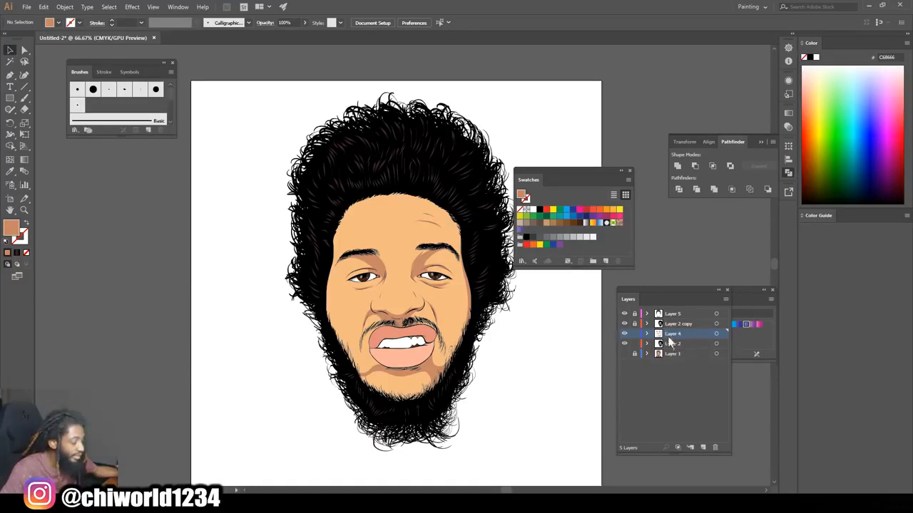
left_click_drag(289, 449, 596, 106)
key("ctrl+plus")
key("ctrl+plus")
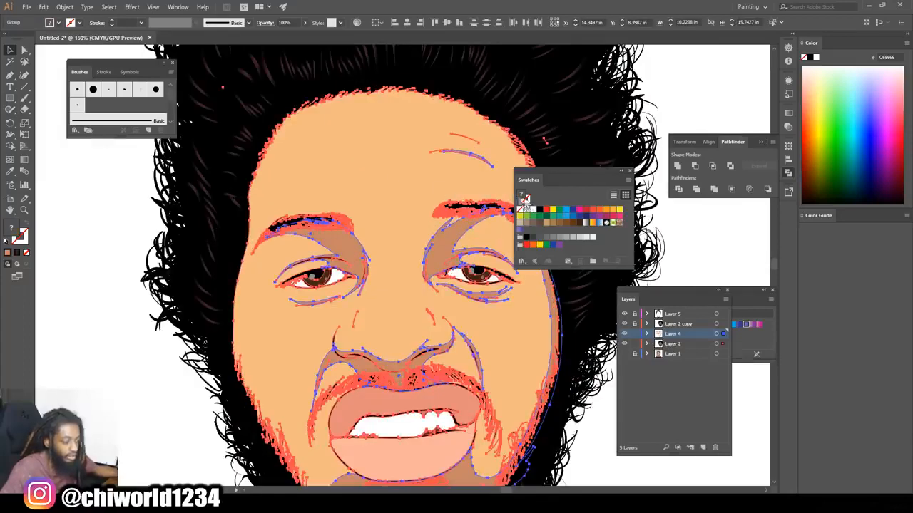
left_click(64, 7)
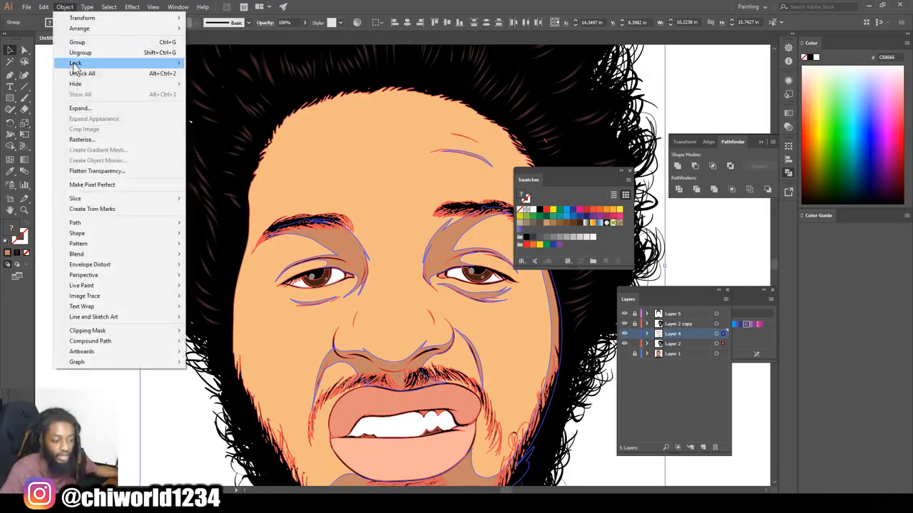
mouse_move(42, 7)
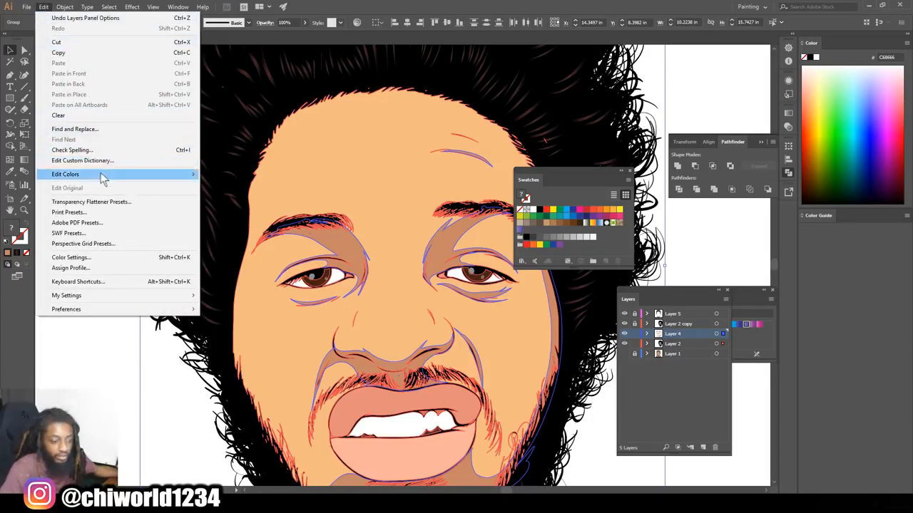
mouse_move(107, 180)
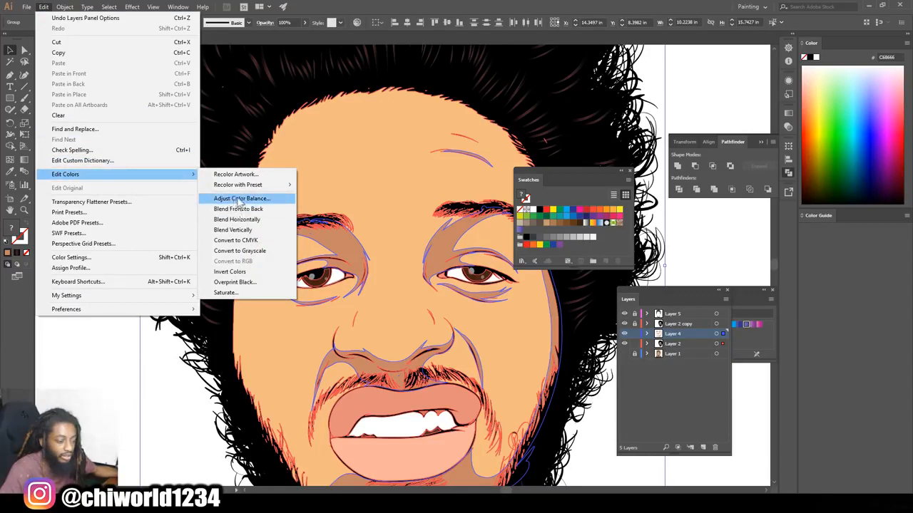
mouse_move(249, 189)
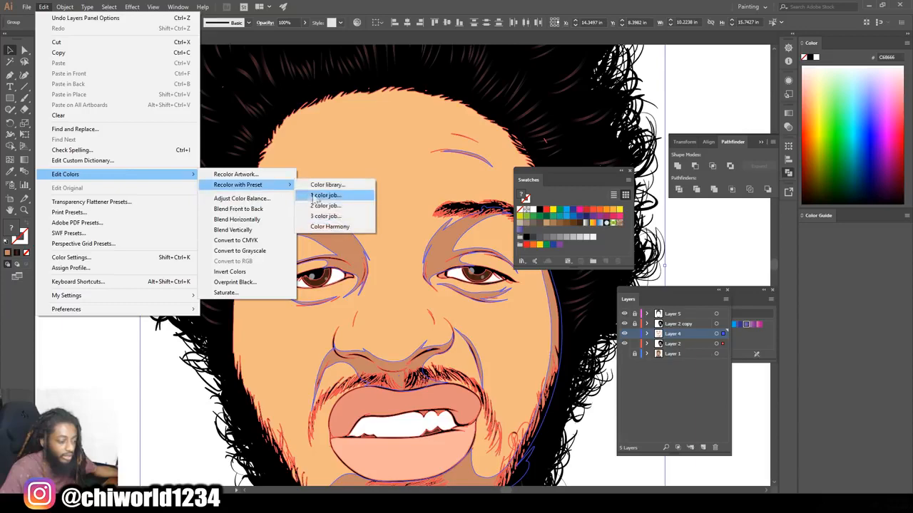
left_click(331, 228)
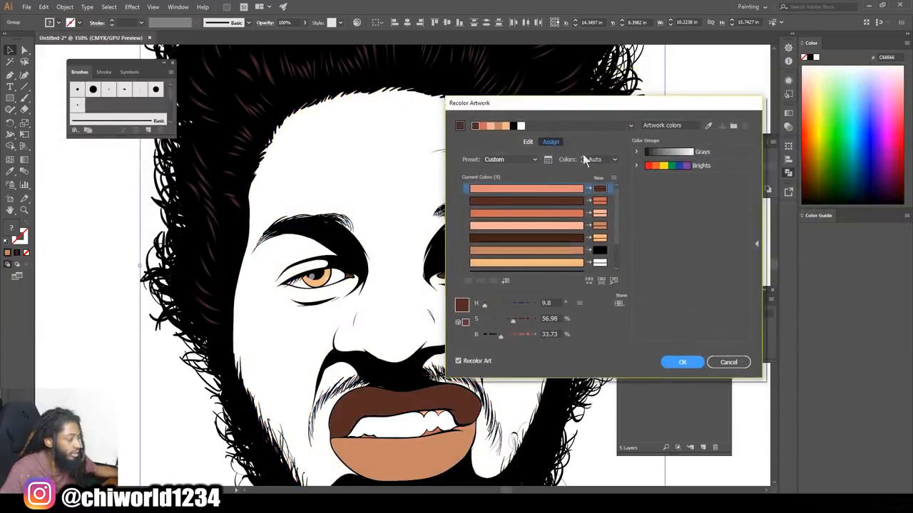
- Set the number of recolor colors to All and reduce the light base skin color's saturation to 42%
left_click(614, 162)
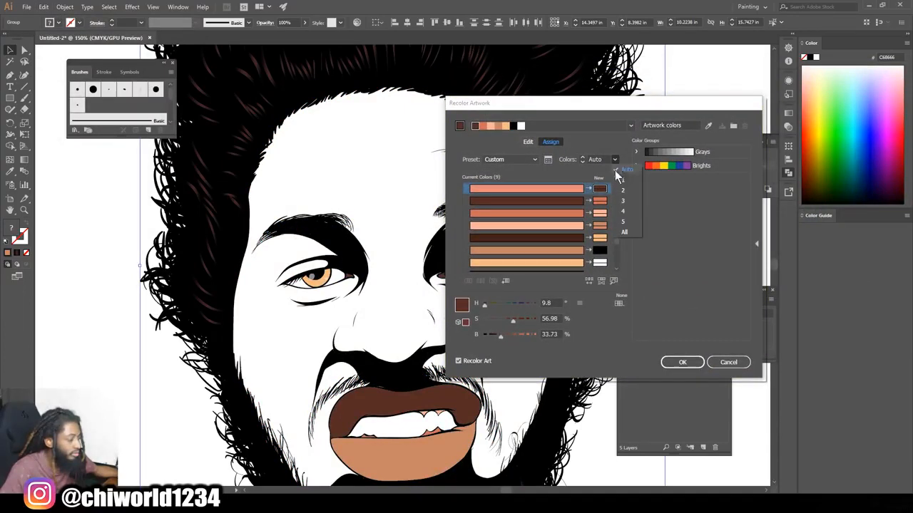
left_click(623, 233)
scroll(557, 240, "down", 3)
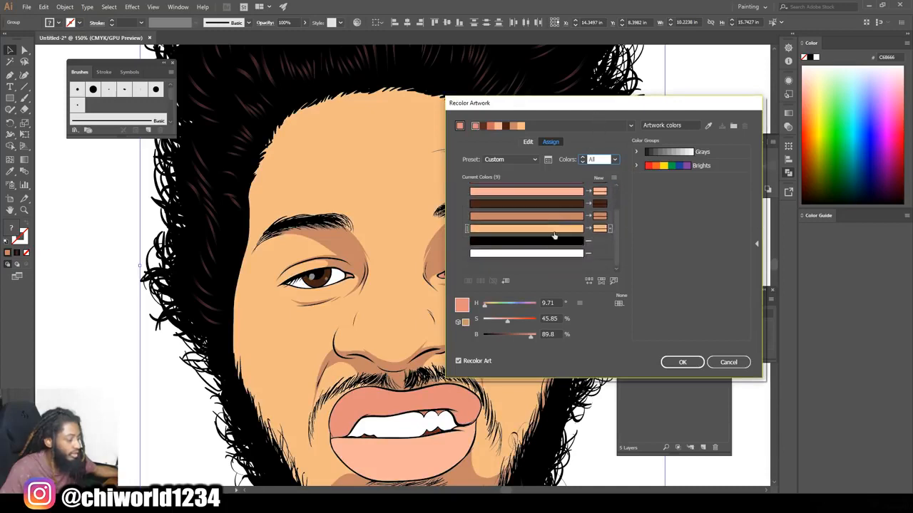
left_click(540, 230)
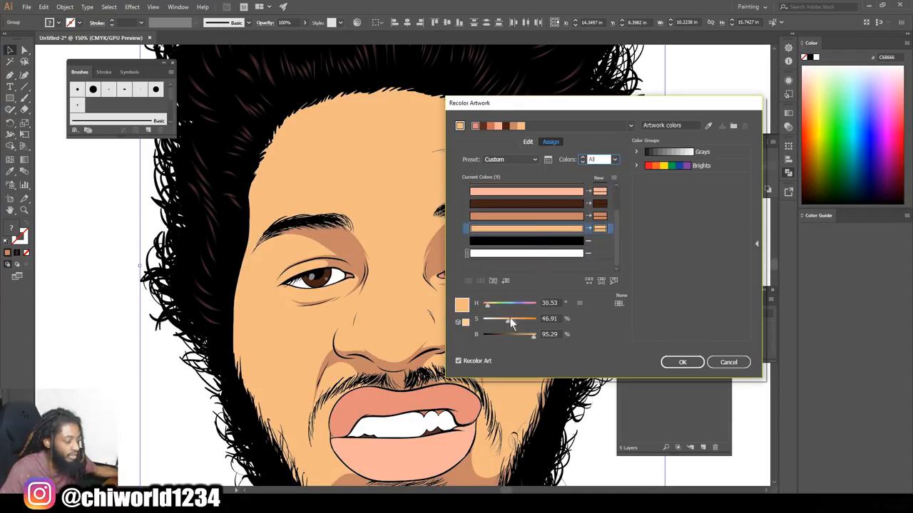
left_click_drag(508, 318, 501, 319)
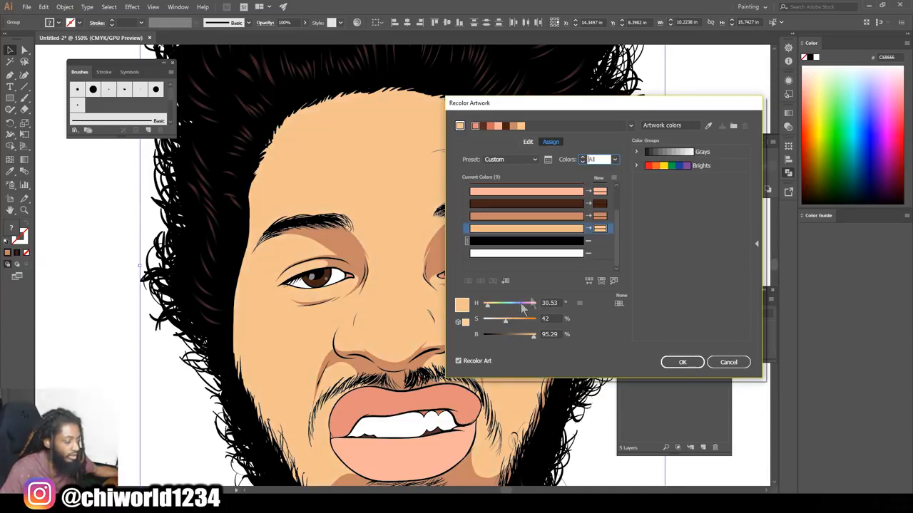
- Darken and mute the tan shadow color by setting its saturation to 40% and brightness to 65%
scroll(578, 227, "up", 3)
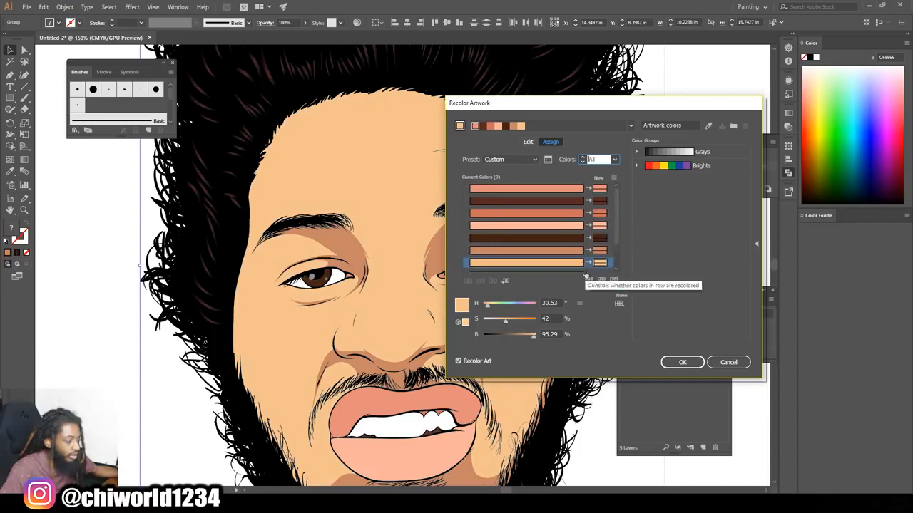
scroll(590, 249, "down", 3)
left_click(571, 217)
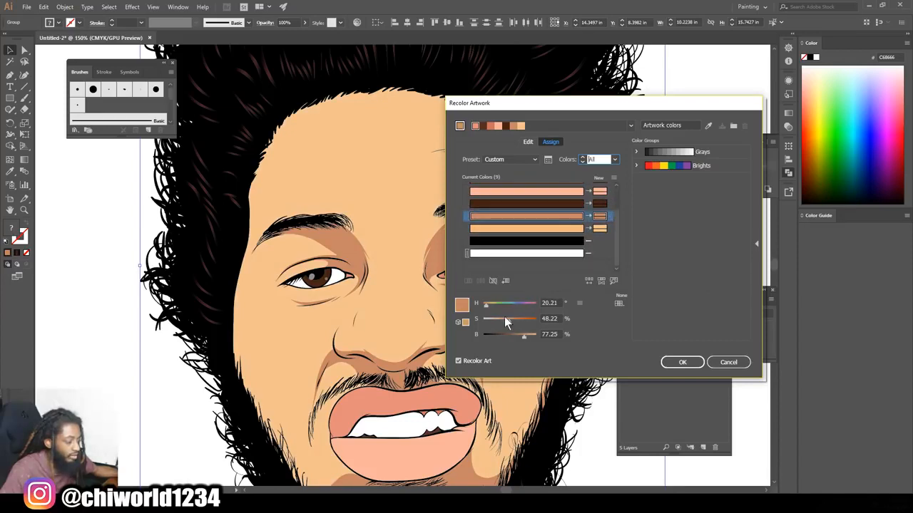
left_click_drag(509, 318, 503, 318)
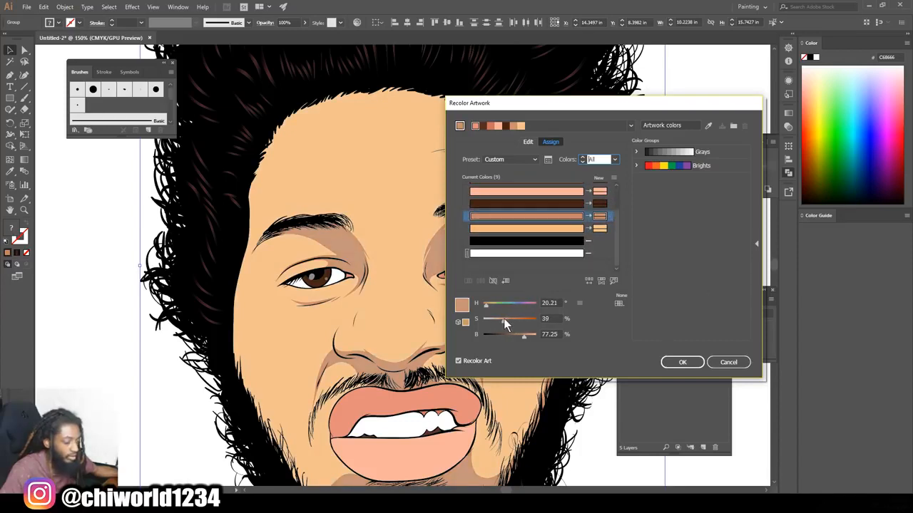
left_click_drag(522, 332, 517, 334)
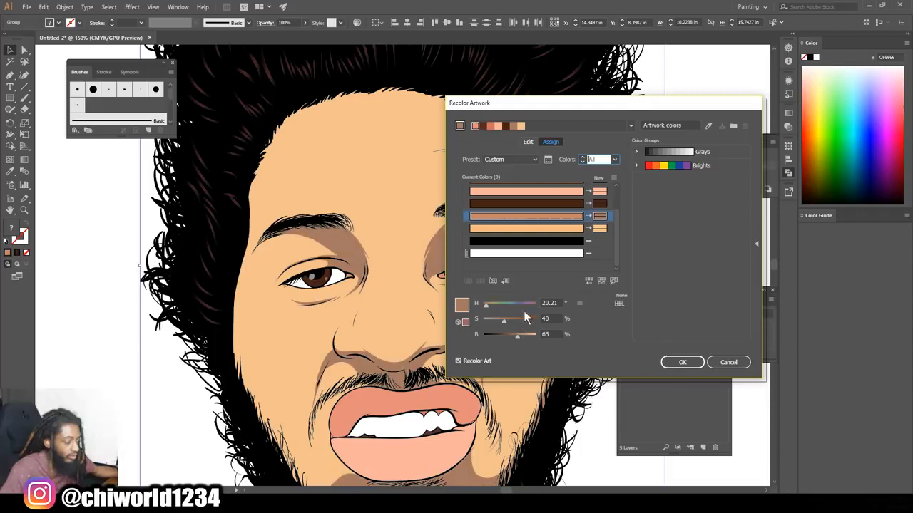
- Set the base skin color to hue 21° and saturation 47%, and the shadow color's saturation to 50%
left_click_drag(625, 114, 739, 80)
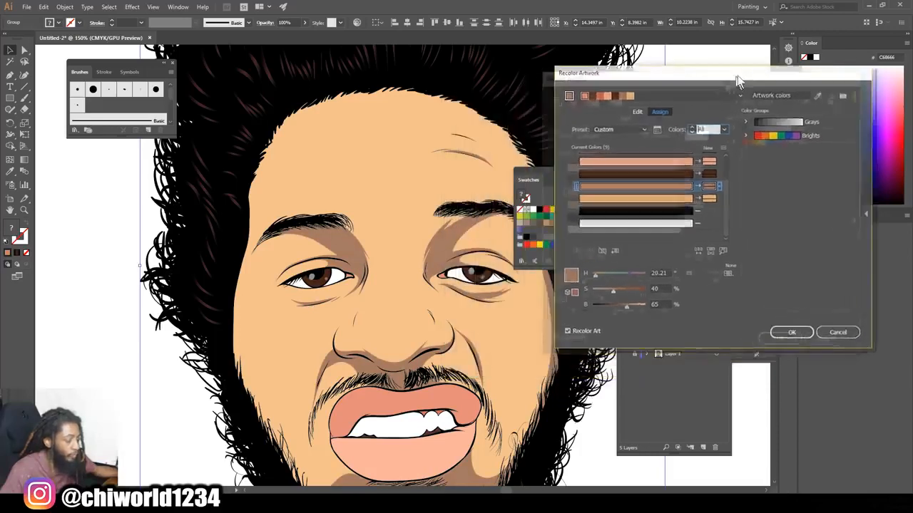
left_click(681, 196)
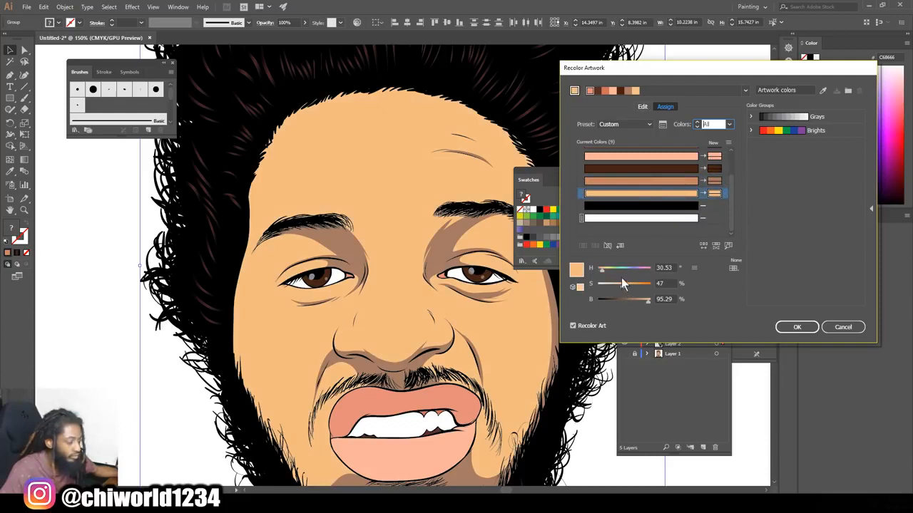
left_click_drag(601, 276, 600, 276)
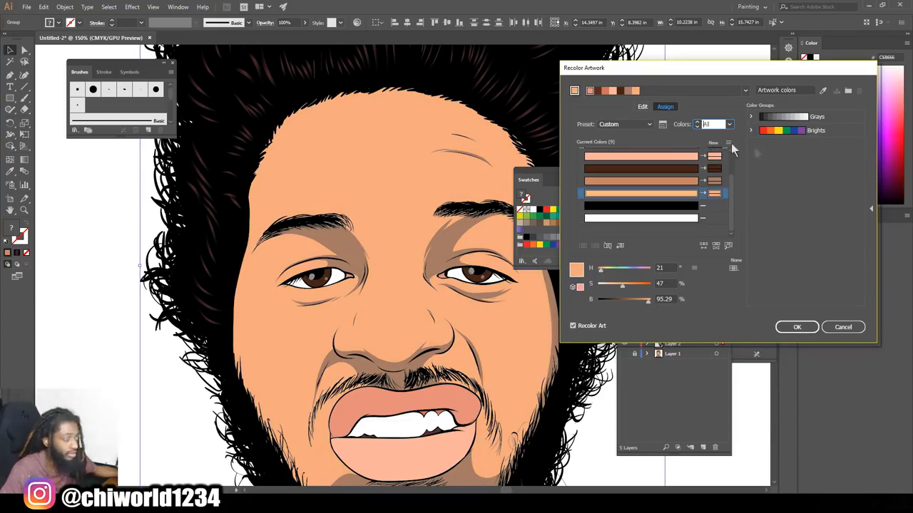
left_click(675, 184)
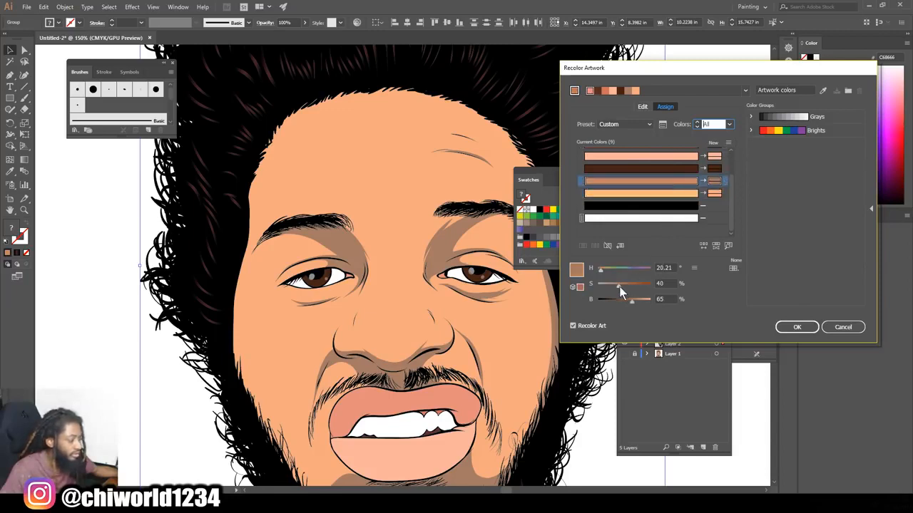
left_click_drag(621, 287, 624, 287)
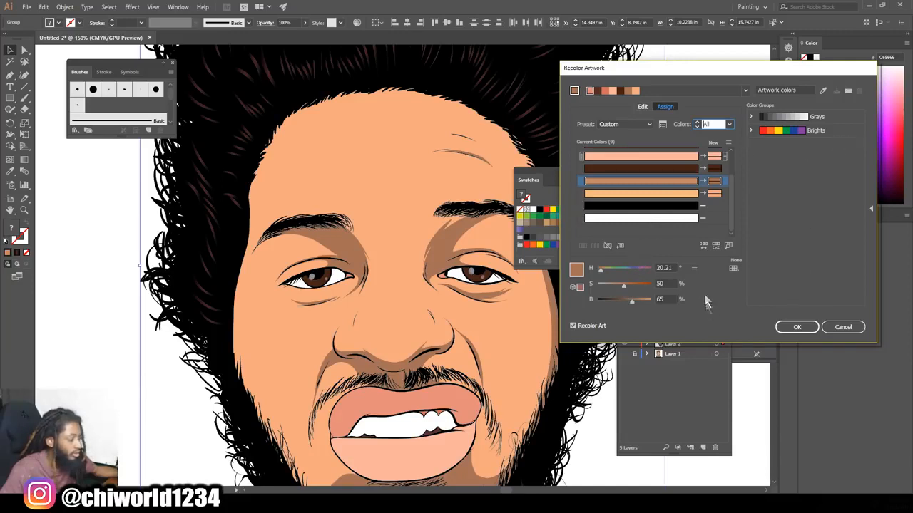
- Fine-tune the base skin color's saturation, apply the recoloring and deselect the artwork
left_click(677, 194)
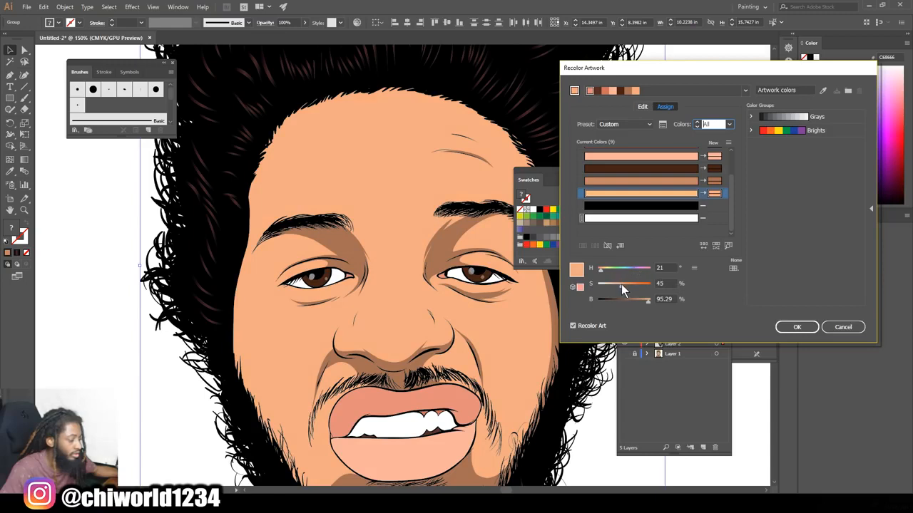
left_click_drag(621, 284, 623, 285)
left_click(782, 325)
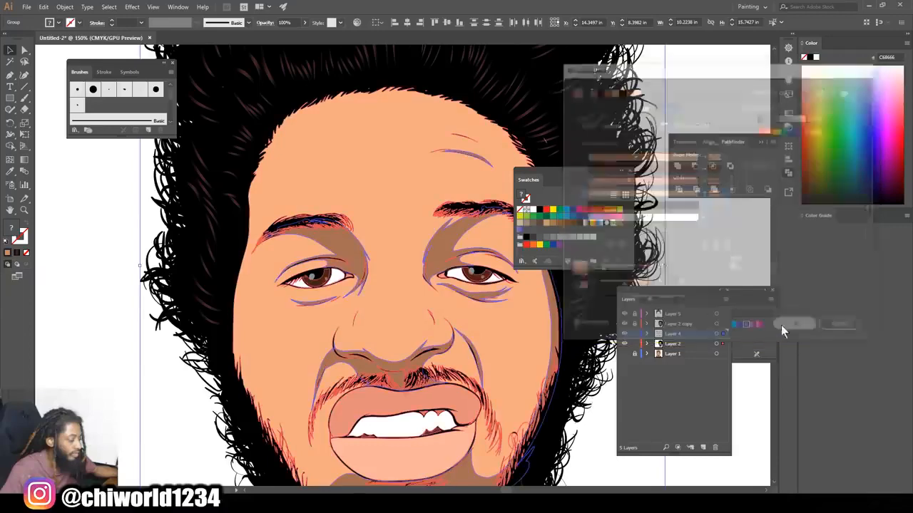
left_click(685, 238)
key("ctrl+minus")
key("ctrl+minus")
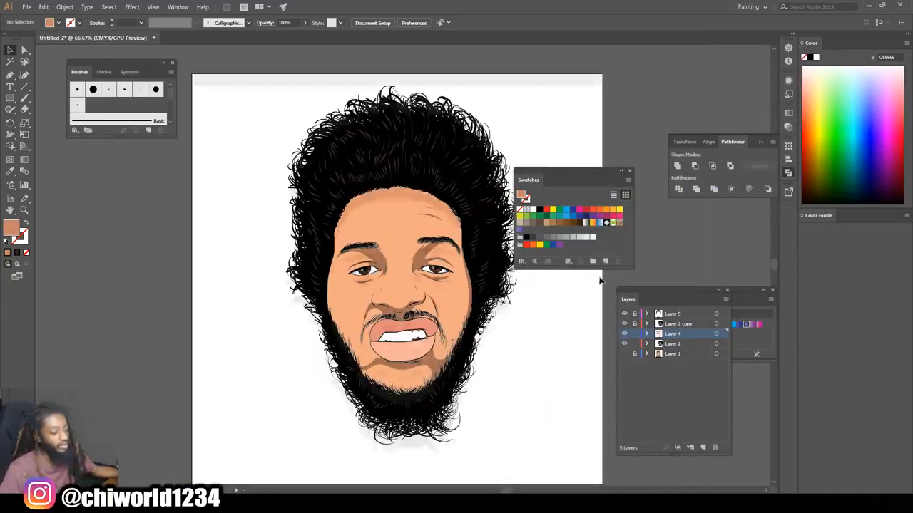
scroll(599, 279, "up", 1)
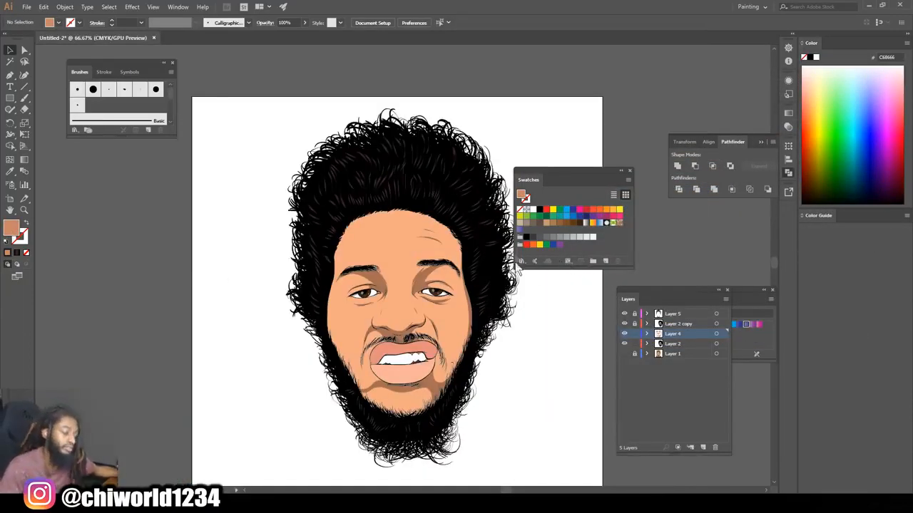
- Lock the line-detail and base artwork layers and add a new layer between Layer 4 and Layer 2
key("ctrl+plus")
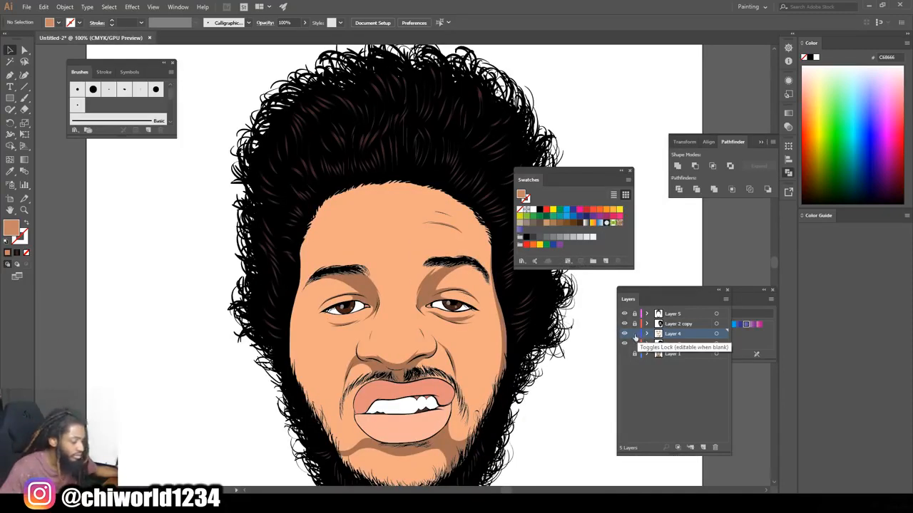
left_click(635, 334)
left_click(636, 345)
left_click(703, 448)
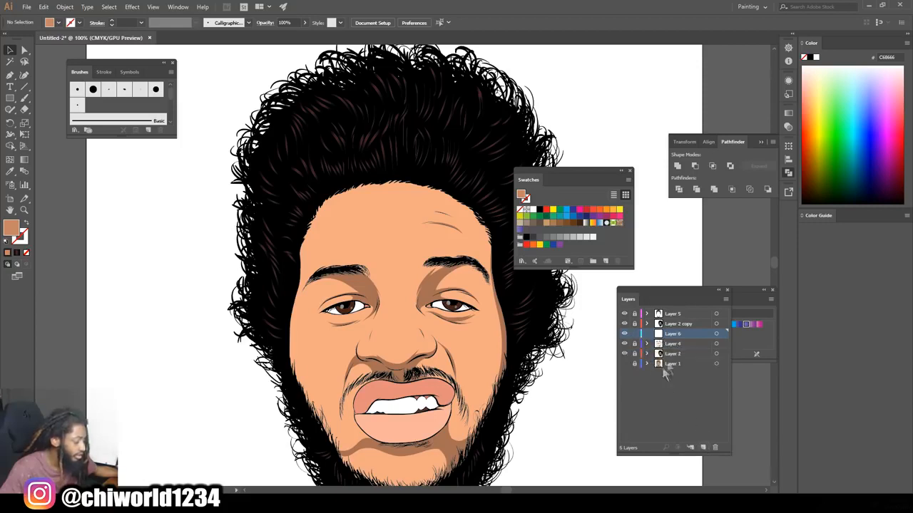
left_click_drag(680, 335, 681, 351)
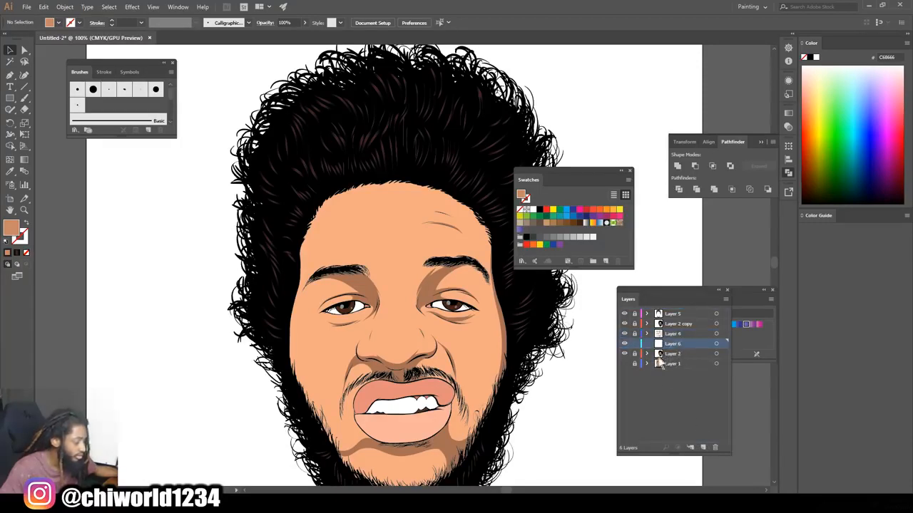
- Sample the base skin color and darken the fill to the midtone D39475
key("ctrl+equal")
key("ctrl+equal")
scroll(483, 326, "down", 2)
key("ctrl+equal")
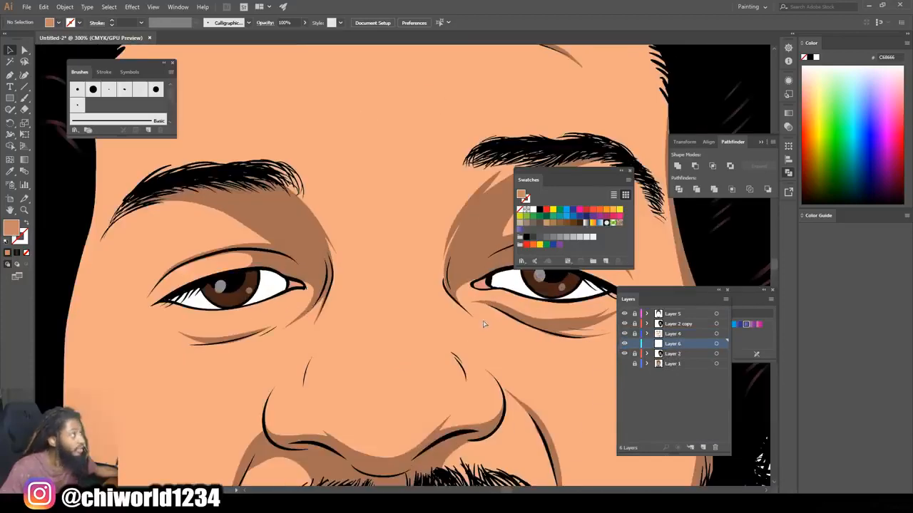
scroll(490, 325, "up", 2)
left_click(10, 171)
left_click(368, 313)
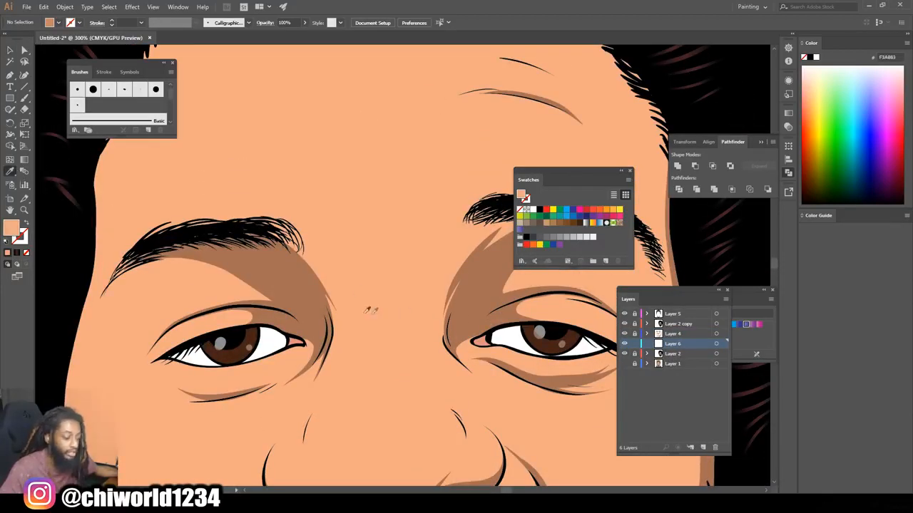
double_click(12, 229)
mouse_move(549, 274)
left_mouse_down()
mouse_move(563, 303)
mouse_move(556, 293)
left_mouse_up()
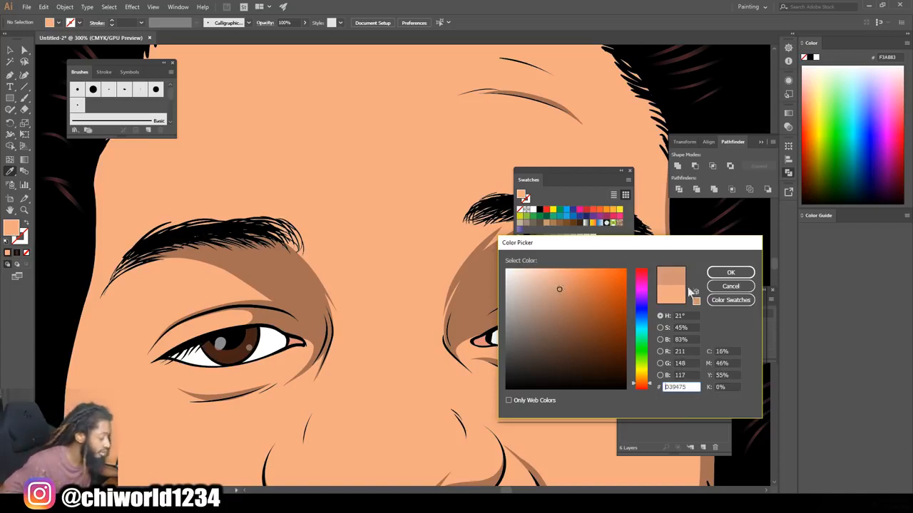
left_click(725, 275)
- Paint a midtone shadow across the nose bridge and between the eyebrows with the Paintbrush
scroll(52, 125, "up", 2)
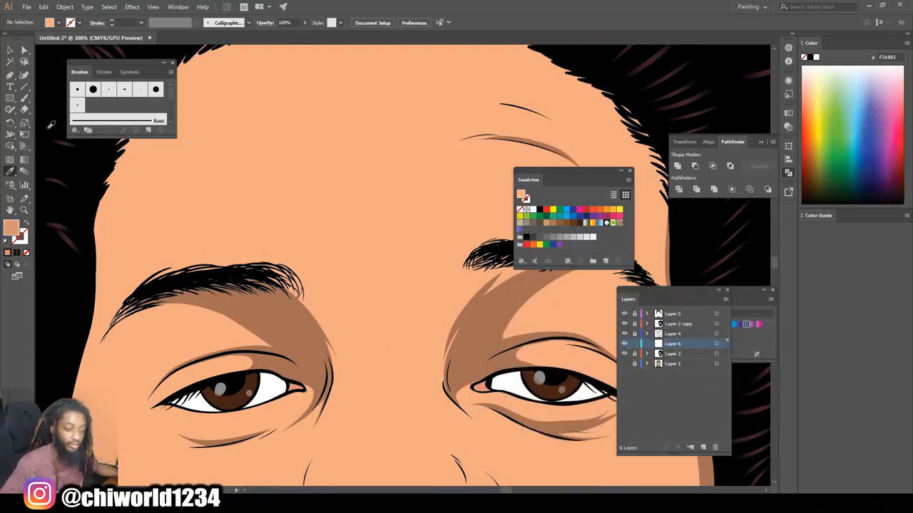
left_click(25, 107)
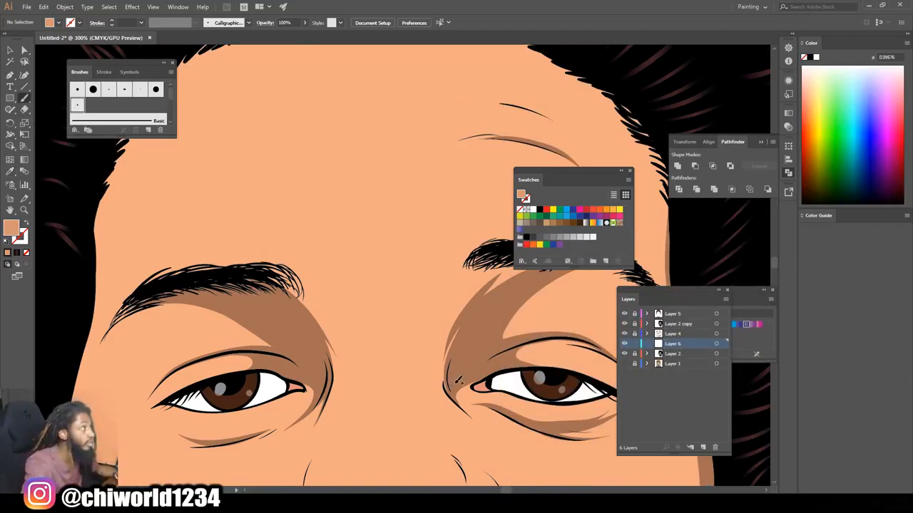
mouse_move(442, 357)
left_mouse_down()
mouse_move(417, 320)
mouse_move(329, 367)
left_mouse_up()
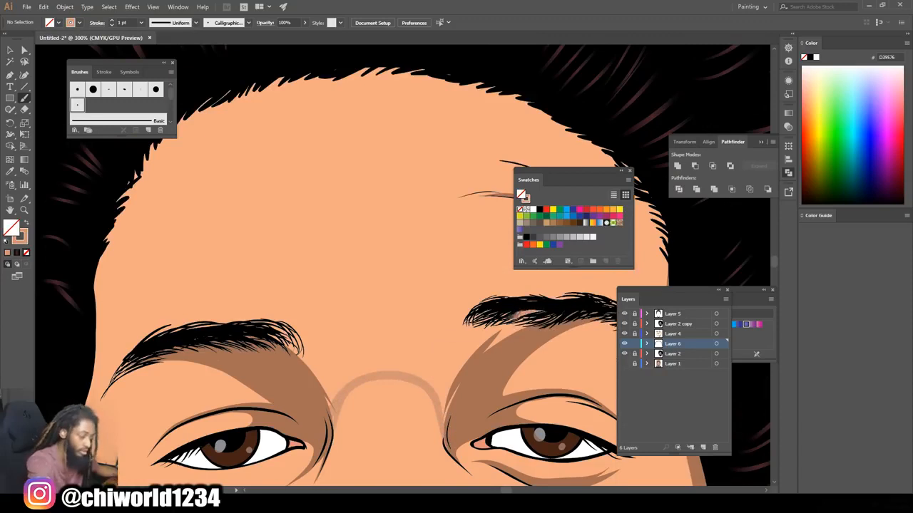
left_click_drag(513, 327, 299, 340)
left_click_drag(371, 367, 330, 427)
mouse_move(449, 421)
left_mouse_down()
mouse_move(484, 346)
mouse_move(465, 342)
mouse_move(441, 377)
mouse_move(388, 356)
mouse_move(344, 378)
mouse_move(348, 358)
mouse_move(299, 345)
left_mouse_up()
key("ctrl+minus")
key("ctrl+minus")
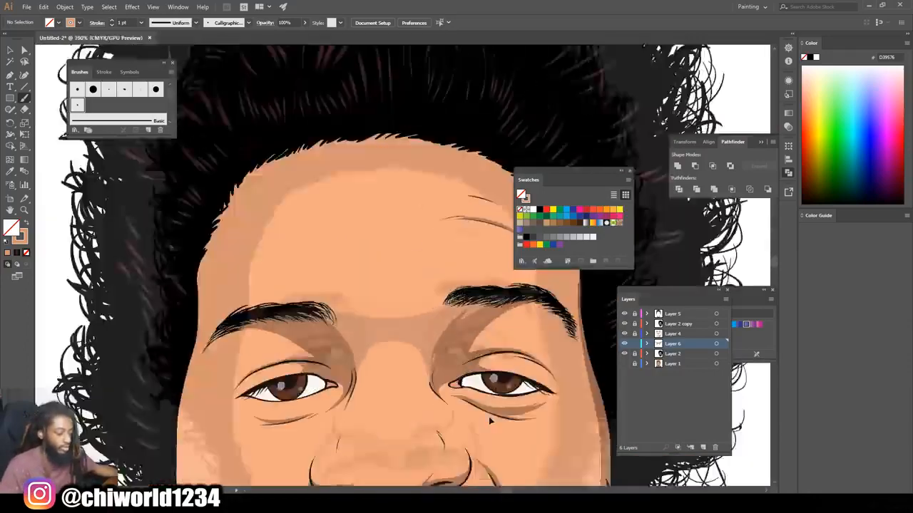
key("ctrl+minus")
- Paint midtone shading around the outer corner of the portrait's right-hand eye, from the brow tail down to the upper cheek
key("ctrl+plus")
key("ctrl+plus")
key("ctrl+plus")
key("ctrl+plus")
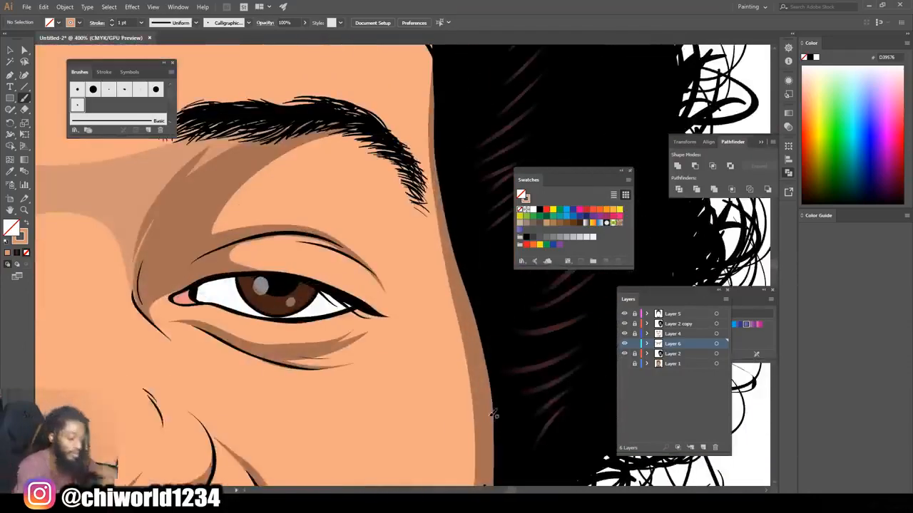
mouse_move(326, 342)
left_mouse_down()
mouse_move(349, 335)
mouse_move(386, 321)
mouse_move(481, 427)
mouse_move(363, 318)
left_mouse_up()
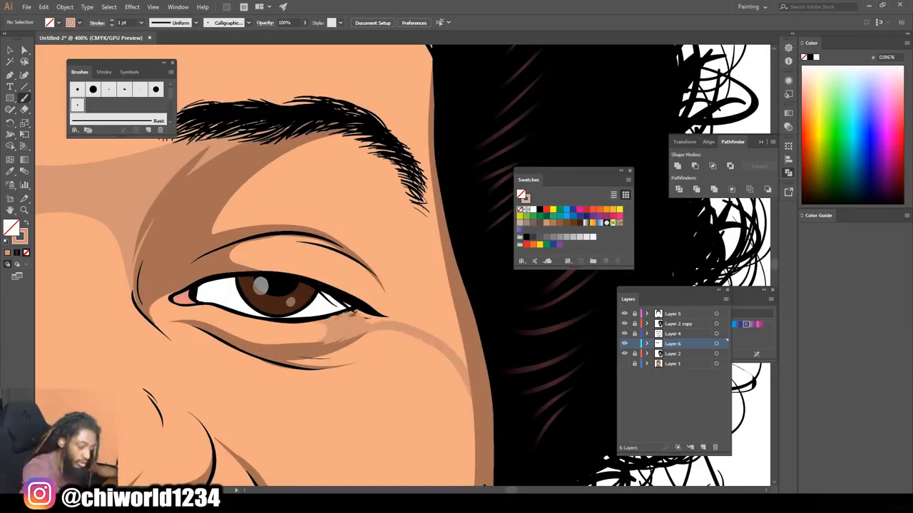
mouse_move(334, 290)
left_mouse_down()
mouse_move(348, 246)
mouse_move(395, 245)
mouse_move(333, 111)
left_mouse_up()
scroll(335, 143, "up", 4)
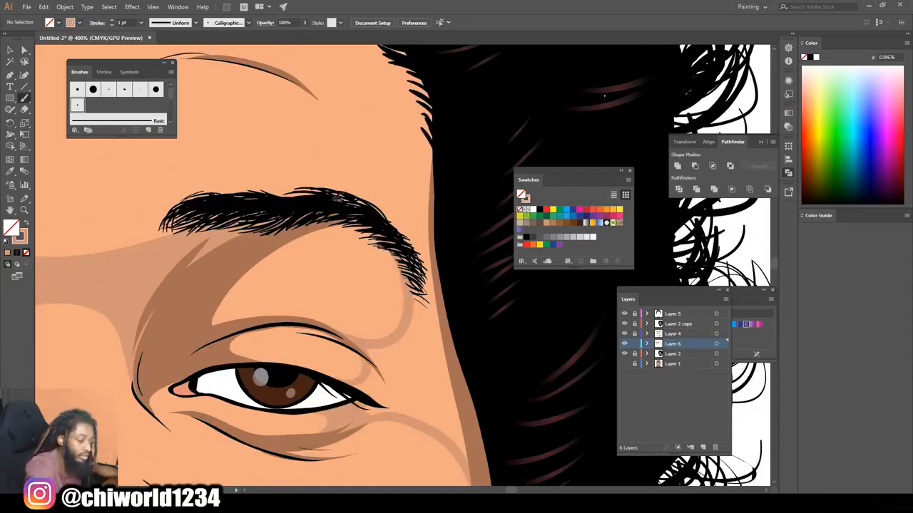
left_click_drag(337, 204, 427, 108)
mouse_move(368, 365)
left_mouse_down()
mouse_move(379, 402)
mouse_move(410, 404)
mouse_move(444, 425)
mouse_move(449, 330)
left_mouse_up()
mouse_move(391, 387)
left_mouse_down()
mouse_move(376, 367)
mouse_move(423, 310)
mouse_move(429, 203)
mouse_move(413, 251)
left_mouse_up()
key("ctrl+minus")
key("ctrl+minus")
key("ctrl+minus")
key("ctrl+minus")
key("ctrl+minus")
key("ctrl+minus")
- Paint matching midtone shading around the outer corner of the portrait's left-hand eye, reaching the brow, temple and upper cheek
key("ctrl+plus")
key("ctrl+plus")
key("ctrl+plus")
key("ctrl+plus")
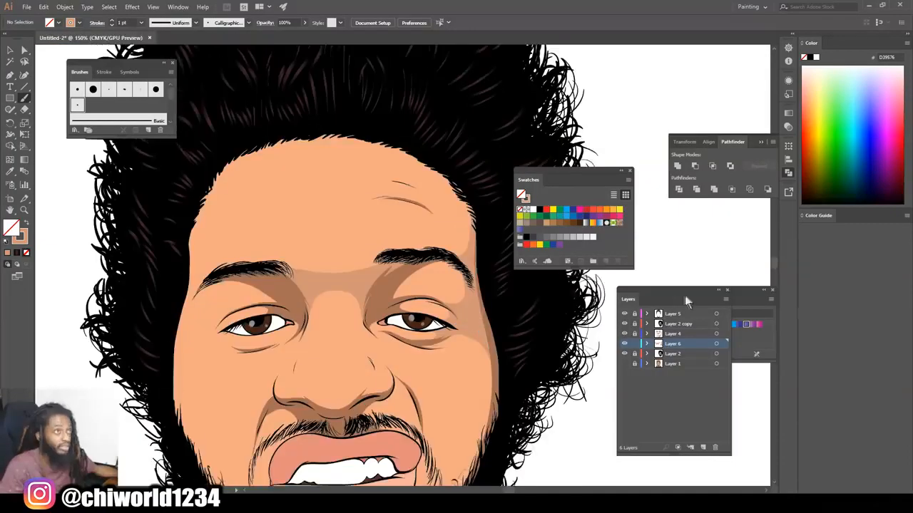
scroll(492, 291, "left", 1)
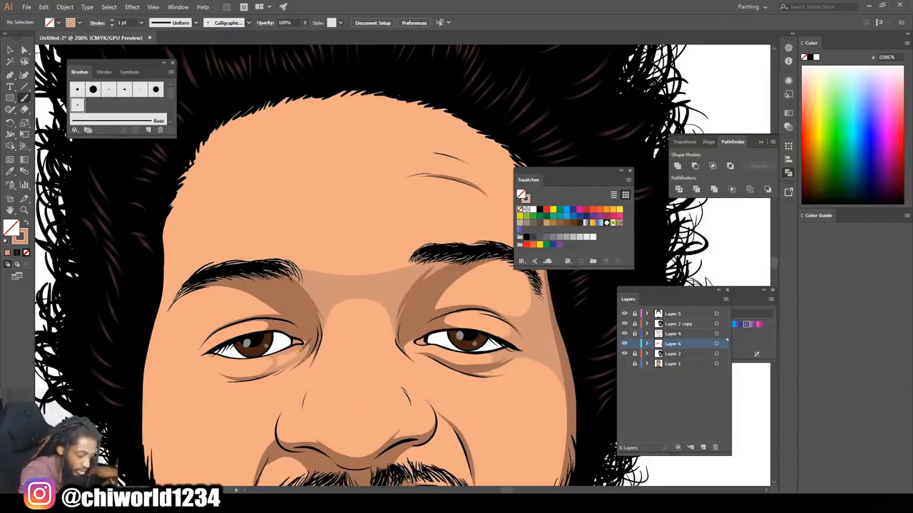
key("ctrl+minus")
key("ctrl+plus")
key("ctrl+plus")
scroll(561, 356, "left", 4)
scroll(561, 354, "down", 1)
mouse_move(253, 385)
left_mouse_down()
mouse_move(180, 365)
mouse_move(173, 372)
left_mouse_up()
left_click_drag(228, 366, 272, 316)
mouse_move(199, 271)
left_mouse_down()
mouse_move(234, 347)
mouse_move(195, 341)
mouse_move(171, 349)
left_mouse_up()
scroll(234, 348, "down", 1)
left_click_drag(186, 277, 164, 352)
left_click_drag(202, 240, 171, 278)
left_click_drag(224, 312, 210, 316)
key("ctrl+minus")
key("ctrl+minus")
key("ctrl+minus")
key("ctrl+plus")
key("ctrl+plus")
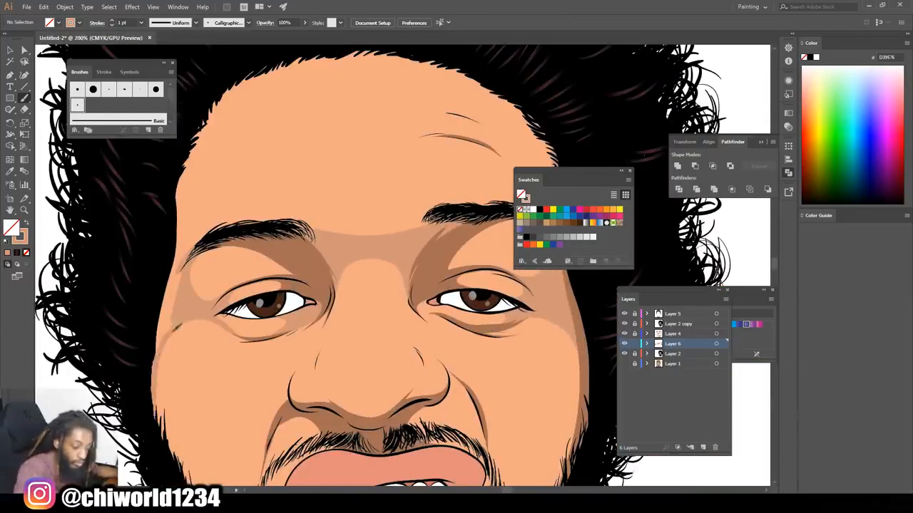
- Set the brush stroke weight to 4 pt and shade the left-hand temple along the hairline
scroll(179, 269, "up", 3)
scroll(180, 278, "up", 1)
left_click(141, 23)
left_click(151, 98)
mouse_move(170, 388)
left_mouse_down()
mouse_move(229, 233)
mouse_move(173, 332)
left_mouse_up()
key("ctrl+minus")
key("ctrl+minus")
key("ctrl+minus")
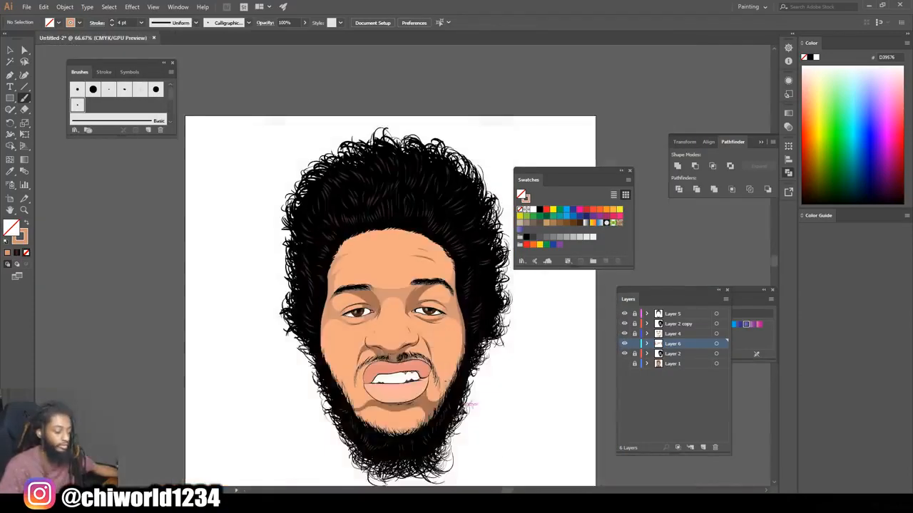
- Paint midtone shading on both nostril wings of the nose
scroll(308, 233, "down", 2)
key("ctrl+plus")
key("ctrl+plus")
key("ctrl+plus")
key("ctrl+plus")
key("ctrl+plus")
mouse_move(395, 317)
left_mouse_down()
mouse_move(373, 365)
mouse_move(450, 337)
left_mouse_up()
mouse_move(143, 315)
left_mouse_down()
mouse_move(187, 294)
mouse_move(208, 242)
left_mouse_up()
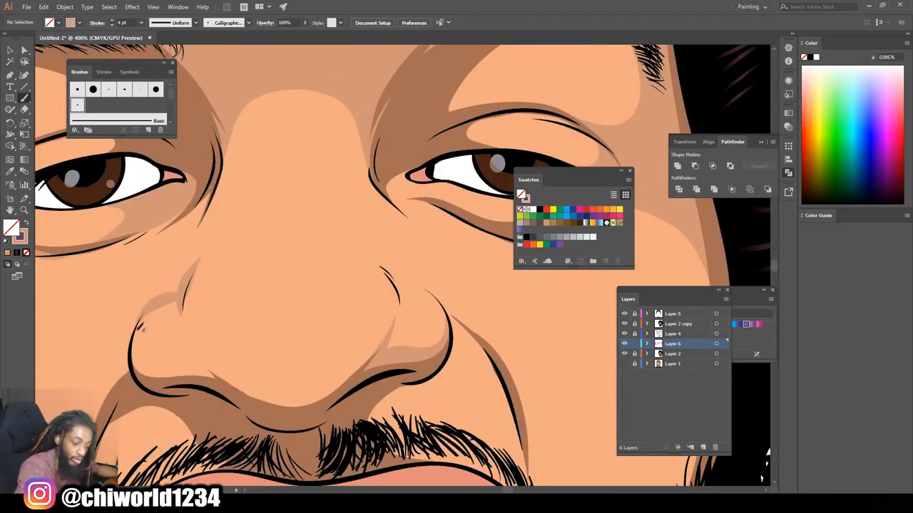
- Paint midtone shading between the right-hand nostril and the smile line, then undo the last stroke
key("ctrl+minus")
key("ctrl+minus")
key("ctrl+minus")
key("ctrl+minus")
left_click_drag(470, 391, 443, 379)
key("ctrl+plus")
key("ctrl+plus")
key("ctrl+plus")
key("ctrl+plus")
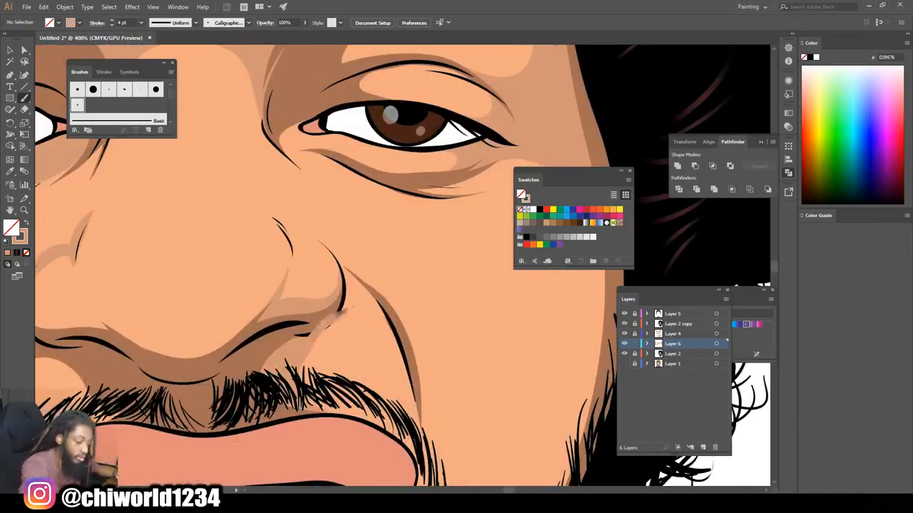
mouse_move(415, 372)
left_mouse_down()
mouse_move(338, 253)
mouse_move(306, 234)
mouse_move(388, 316)
mouse_move(350, 269)
mouse_move(364, 303)
left_mouse_up()
key("ctrl+z")
key("ctrl+minus")
key("ctrl+minus")
key("ctrl+minus")
key("ctrl+minus")
- Paint midtone shading on the lower cheek beside the right-hand corner of the mouth
left_click_drag(504, 391, 482, 358)
key("ctrl+plus")
key("ctrl+plus")
mouse_move(439, 318)
left_mouse_down()
mouse_move(389, 385)
mouse_move(359, 394)
left_mouse_up()
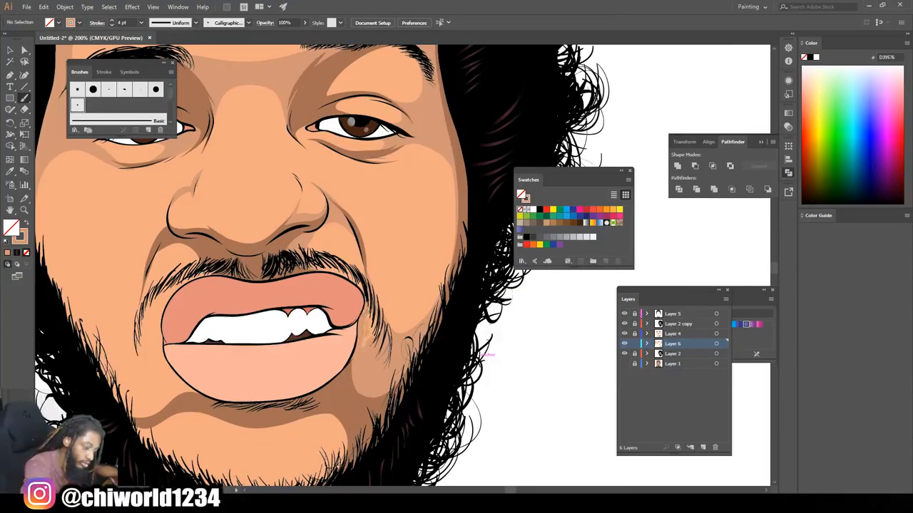
left_click_drag(367, 332, 372, 358)
key("ctrl+plus")
key("ctrl+plus")
key("ctrl+minus")
key("ctrl+minus")
- Shade the chin along the beard line and the skin beside the mouth's left-hand corner up toward the nose
key("ctrl+minus")
key("ctrl+minus")
left_click_drag(439, 373, 480, 397)
key("ctrl+plus")
mouse_move(391, 477)
left_mouse_down()
mouse_move(391, 435)
mouse_move(338, 371)
mouse_move(296, 398)
left_mouse_up()
left_click_drag(298, 364, 278, 390)
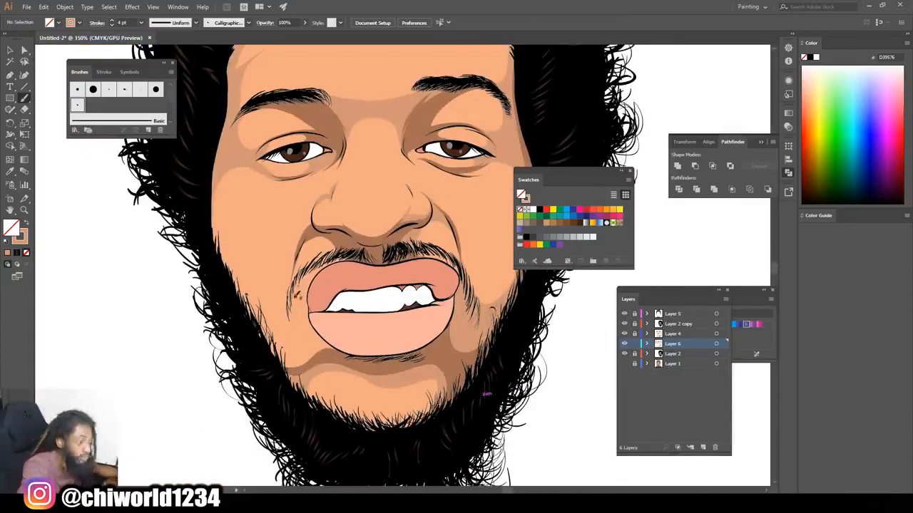
left_click_drag(291, 313, 313, 208)
left_click_drag(497, 163, 478, 254)
- Paint midtone shading beneath both eyes toward the sides of the nose bridge
key("ctrl+plus")
key("ctrl+plus")
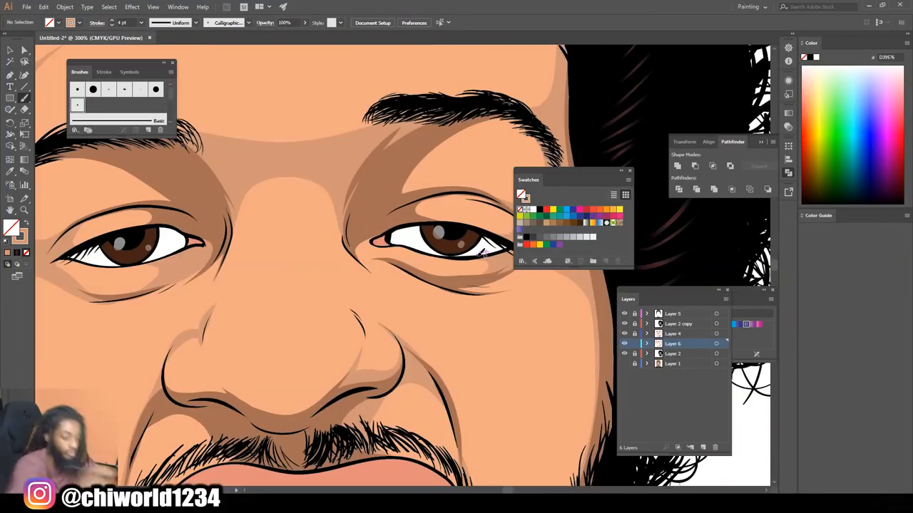
left_click_drag(136, 318, 206, 257)
left_click_drag(202, 293, 231, 208)
mouse_move(436, 302)
left_mouse_down()
mouse_move(367, 258)
mouse_move(361, 233)
left_mouse_up()
key("ctrl+minus")
key("ctrl+minus")
key("ctrl+minus")
key("ctrl+minus")
left_click_drag(474, 305, 485, 328)
- Isolate the base face group, change the lower lip's fill to FFB3A8 and leave isolation mode
key("ctrl+plus")
key("ctrl+plus")
scroll(483, 328, "down", 3)
key("ctrl+plus")
key("ctrl+plus")
key("ctrl+plus")
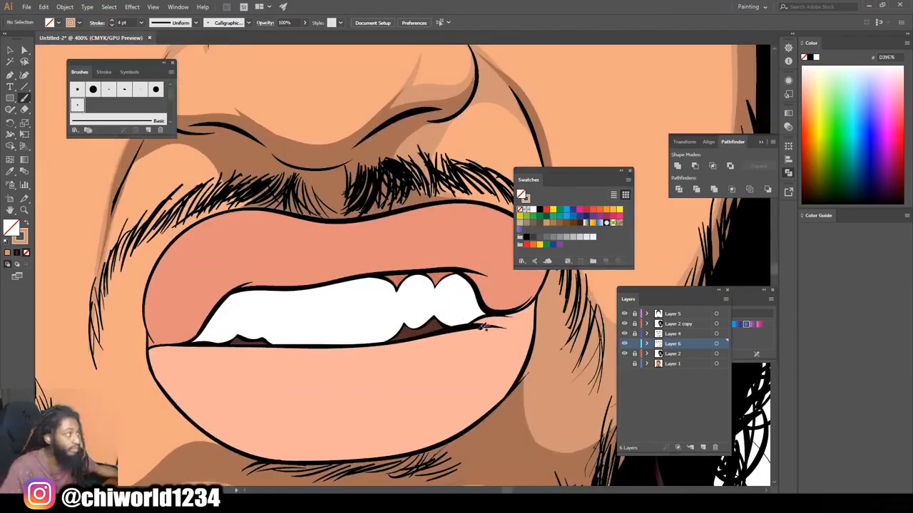
key("ctrl+minus")
key("ctrl+minus")
left_click(10, 50)
left_click(338, 317)
right_click(342, 326)
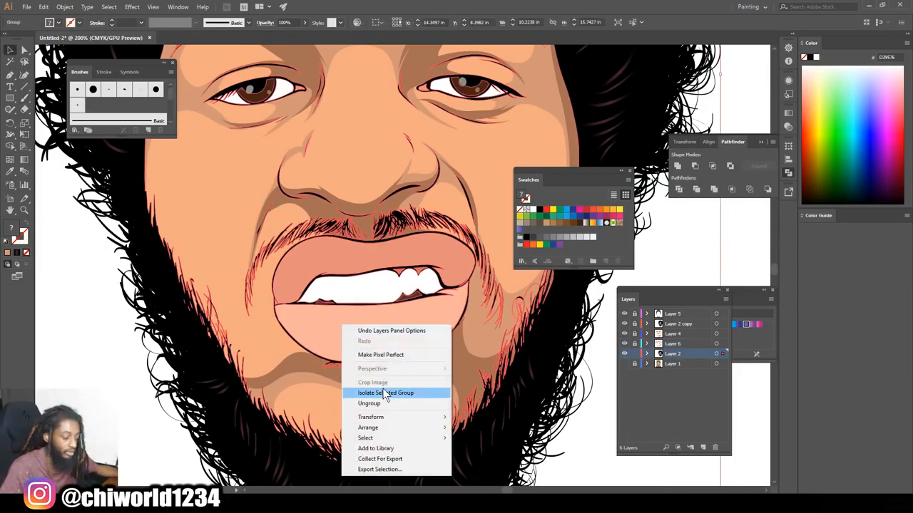
left_click(385, 393)
key("ctrl+plus")
key("ctrl+plus")
left_click(331, 320)
double_click(12, 228)
left_click_drag(548, 271, 545, 263)
left_click_drag(646, 387, 646, 388)
left_click(722, 276)
key("ctrl+minus")
key("ctrl+minus")
key("ctrl+minus")
double_click(562, 327)
- Isolate the face group again, sample the upper lip's color onto the lower lip and adjust its fill to FF9A8D
key("ctrl+minus")
key("ctrl+minus")
scroll(562, 328, "up", 3)
key("ctrl+plus")
key("ctrl+plus")
key("ctrl+plus")
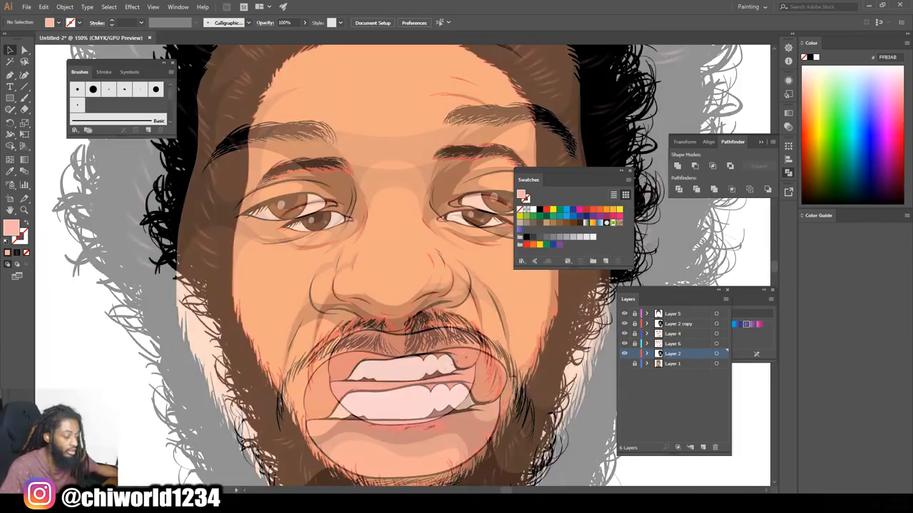
left_click(339, 433)
right_click(339, 434)
left_click(382, 348)
left_click(340, 432)
key("i")
left_click(328, 370)
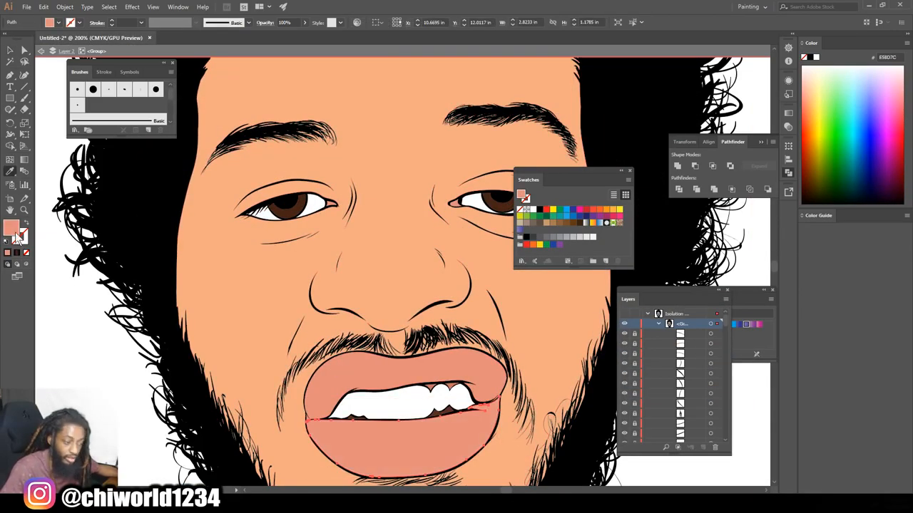
double_click(12, 229)
key("Return")
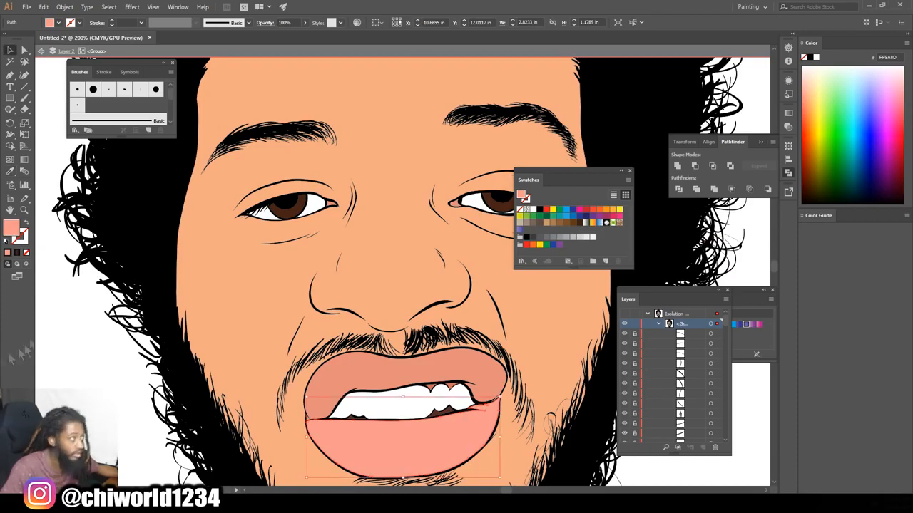
- Leave isolation mode, lock Layer 2 and unlock Layer 6
key("Escape")
key("ctrl+minus")
key("ctrl+minus")
key("ctrl+minus")
key("ctrl+plus")
key("ctrl+plus")
key("ctrl+plus")
scroll(240, 375, "down", 3)
key("ctrl+plus")
key("ctrl+plus")
left_click(634, 353)
left_click(635, 343)
- Sample the upper lip's color and darken it to 99564D for the shadow
key("i")
left_click(273, 362)
double_click(12, 228)
left_click(565, 315)
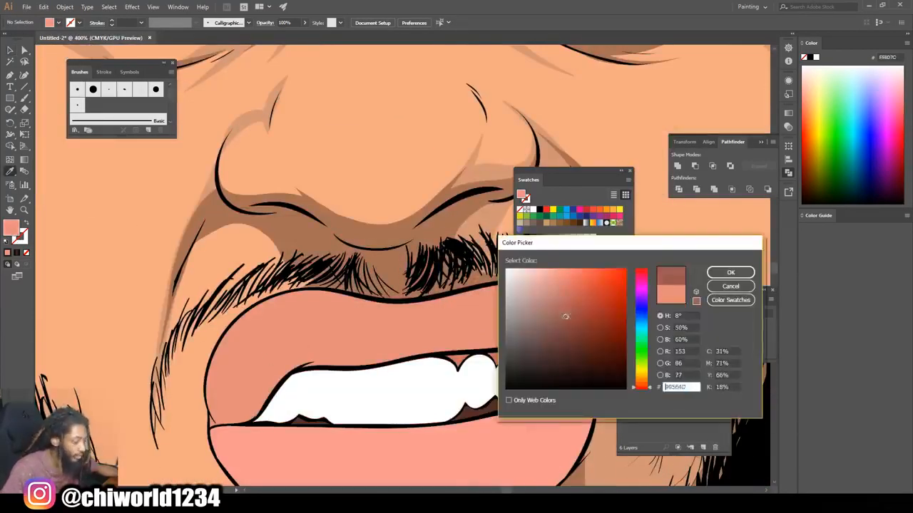
left_click(730, 274)
- On Layer 6, paint the dark shadow across the upper lip's lower half and around its left-hand corner
key("b")
scroll(330, 255, "right", 3)
scroll(330, 255, "left", 3)
scroll(330, 255, "down", 3)
scroll(318, 262, "up", 2)
left_click(672, 344)
mouse_move(165, 340)
left_mouse_down()
mouse_move(202, 364)
mouse_move(324, 327)
mouse_move(467, 313)
mouse_move(557, 324)
left_mouse_up()
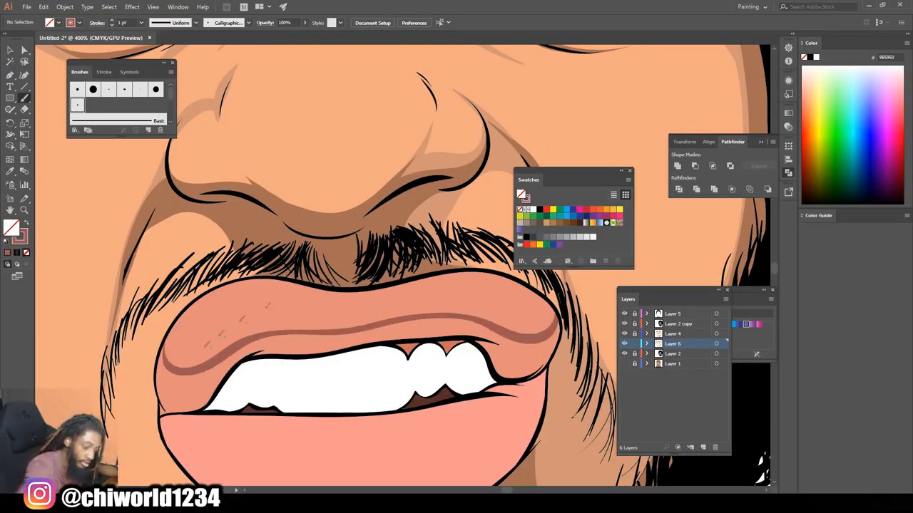
left_click_drag(164, 412, 164, 351)
mouse_move(182, 405)
left_mouse_down()
mouse_move(221, 373)
mouse_move(276, 350)
mouse_move(438, 329)
mouse_move(492, 342)
mouse_move(501, 367)
mouse_move(539, 367)
mouse_move(556, 328)
mouse_move(546, 348)
mouse_move(456, 325)
mouse_move(274, 337)
mouse_move(229, 352)
mouse_move(194, 393)
mouse_move(171, 399)
mouse_move(214, 383)
mouse_move(178, 378)
left_mouse_up()
key("ctrl+minus")
key("ctrl+minus")
key("ctrl+minus")
key("ctrl+minus")
key("ctrl+equal")
key("ctrl+equal")
key("ctrl+equal")
key("ctrl+equal")
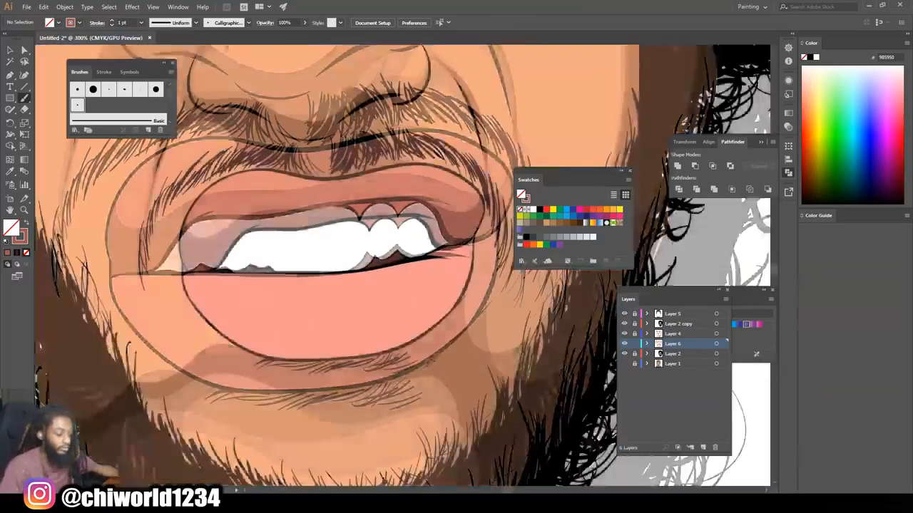
- Sample the lower lip's color, darken it to C16665 and paint a shadow along the lower lip's upper edge
key("i")
left_click(260, 426)
double_click(11, 228)
left_click(563, 297)
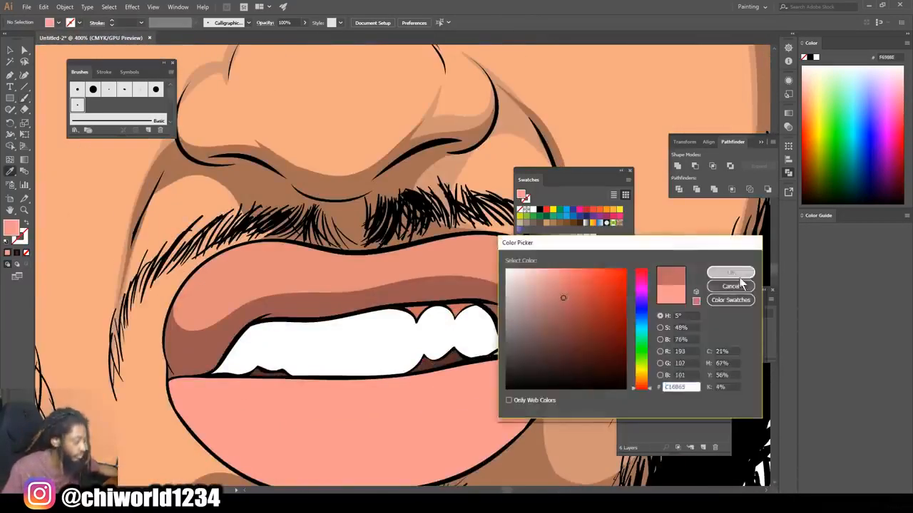
left_click(738, 277)
scroll(195, 387, "down", 1)
key("b")
mouse_move(193, 416)
left_mouse_down()
mouse_move(350, 376)
mouse_move(533, 402)
mouse_move(553, 332)
mouse_move(481, 354)
mouse_move(171, 370)
mouse_move(187, 389)
mouse_move(251, 369)
mouse_move(450, 363)
mouse_move(531, 341)
left_mouse_up()
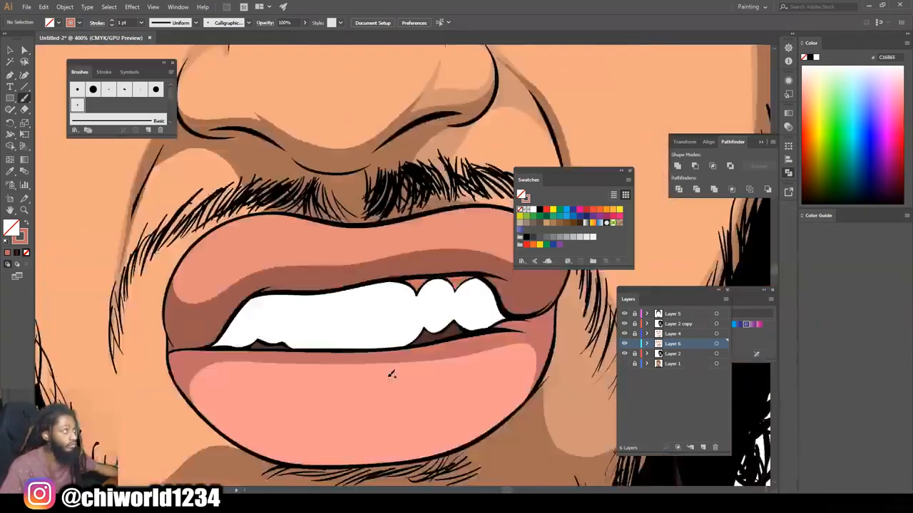
- Sample the teeth's white, change it to gray-blue 777F99 and paint a shadow on the teeth beneath the upper lip
key("ctrl+equal")
key("i")
left_click(532, 317)
left_click(642, 315)
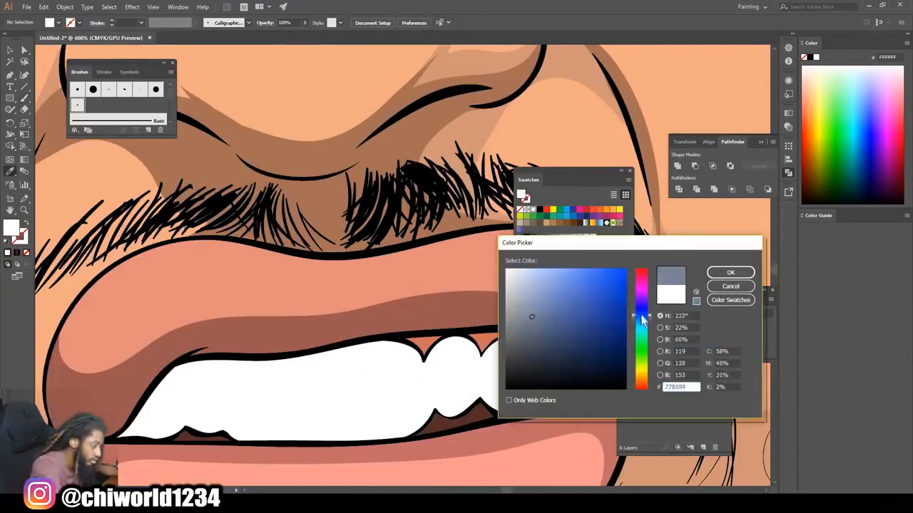
left_click(730, 272)
mouse_move(118, 435)
left_mouse_down()
mouse_move(243, 373)
mouse_move(420, 353)
mouse_move(360, 350)
mouse_move(178, 375)
mouse_move(141, 412)
left_mouse_up()
left_click_drag(151, 401, 214, 376)
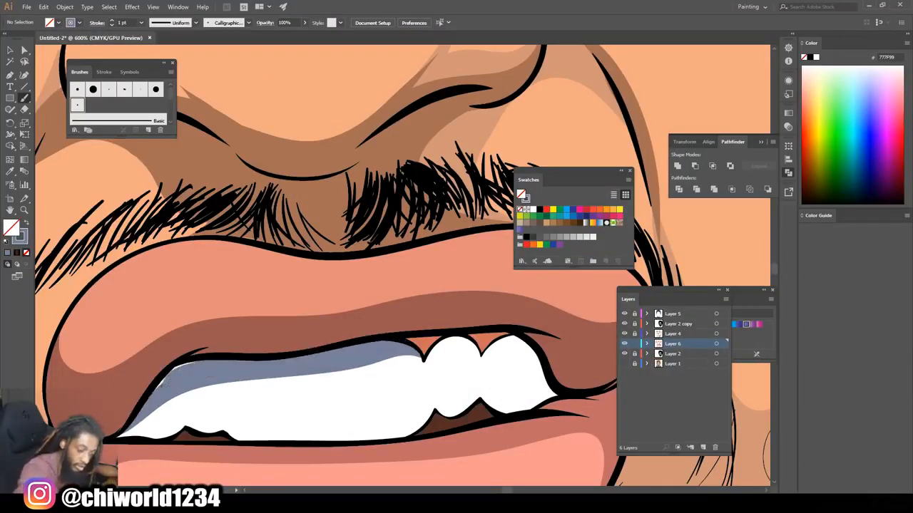
mouse_move(429, 356)
left_mouse_down()
mouse_move(521, 340)
mouse_move(557, 394)
left_mouse_up()
key("ctrl+minus")
key("ctrl+minus")
key("ctrl+minus")
key("ctrl+minus")
- Paint gray-blue shading on the white of the right-hand eye beneath its upper lid
left_click_drag(502, 196, 520, 338)
key("ctrl+equal")
key("ctrl+equal")
key("ctrl+equal")
key("ctrl+equal")
left_click_drag(238, 366, 318, 328)
mouse_move(479, 369)
left_mouse_down()
mouse_move(542, 381)
mouse_move(485, 358)
left_mouse_up()
key("ctrl+minus")
key("ctrl+minus")
key("ctrl+minus")
key("ctrl+minus")
- Paint gray-blue shading on the white of the left-hand eye, on both sides of the iris beneath the lid
left_click_drag(214, 313, 388, 318)
key("ctrl+equal")
key("ctrl+equal")
key("ctrl+equal")
key("ctrl+equal")
mouse_move(142, 410)
left_mouse_down()
mouse_move(227, 393)
mouse_move(192, 391)
left_mouse_up()
mouse_move(389, 360)
left_mouse_down()
mouse_move(462, 368)
mouse_move(450, 350)
mouse_move(391, 348)
left_mouse_up()
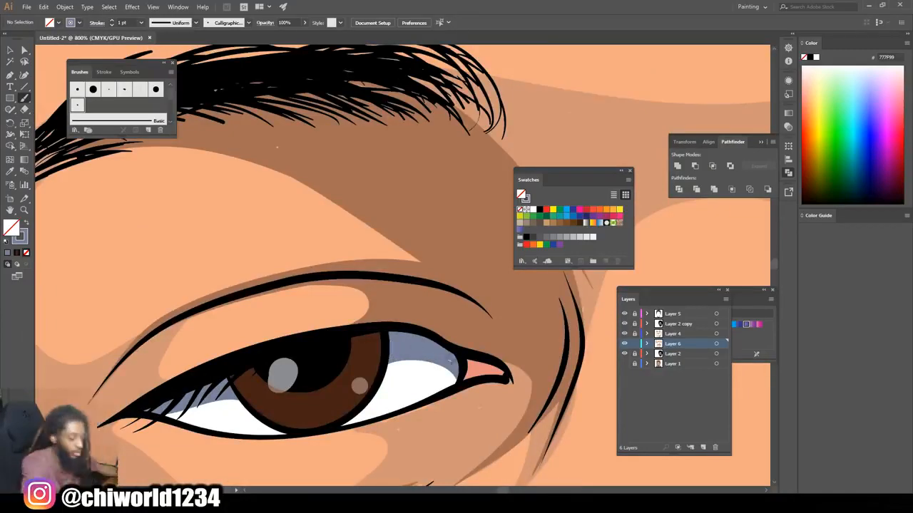
key("ctrl+minus")
key("ctrl+minus")
key("ctrl+minus")
key("ctrl+minus")
key("ctrl+minus")
key("ctrl+minus")
key("ctrl+minus")
key("ctrl+equal")
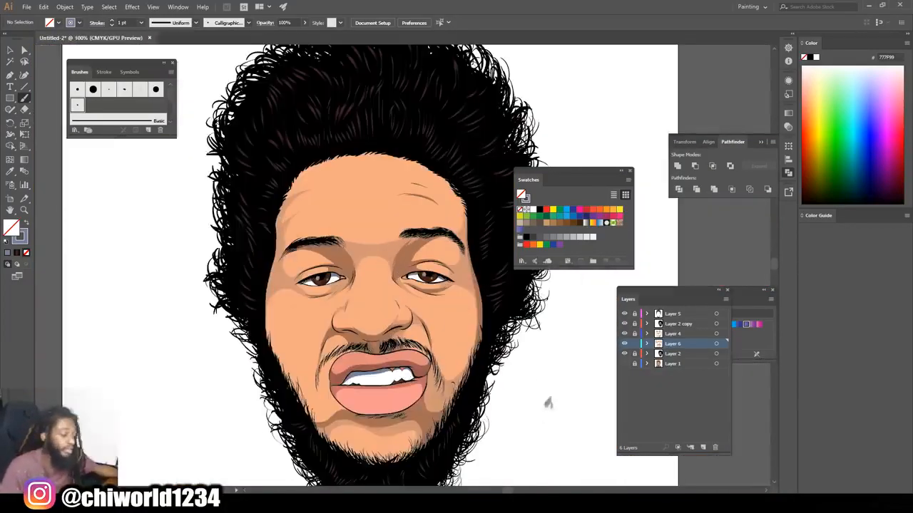
- Create a new layer above Layer 6, sample the skin color and set the brush to the lighter tone FFCAB0
left_click(702, 448)
key("ctrl+equal")
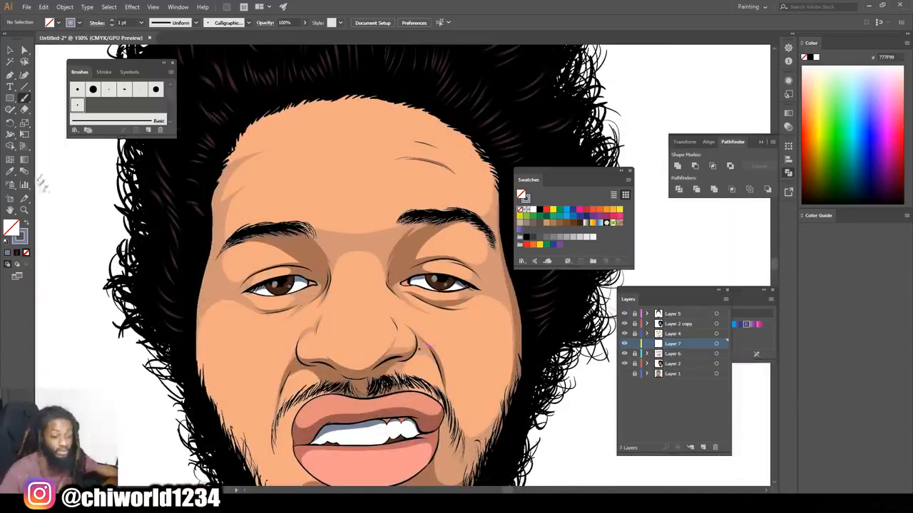
left_click(10, 172)
left_click(246, 203)
double_click(11, 229)
left_click(543, 269)
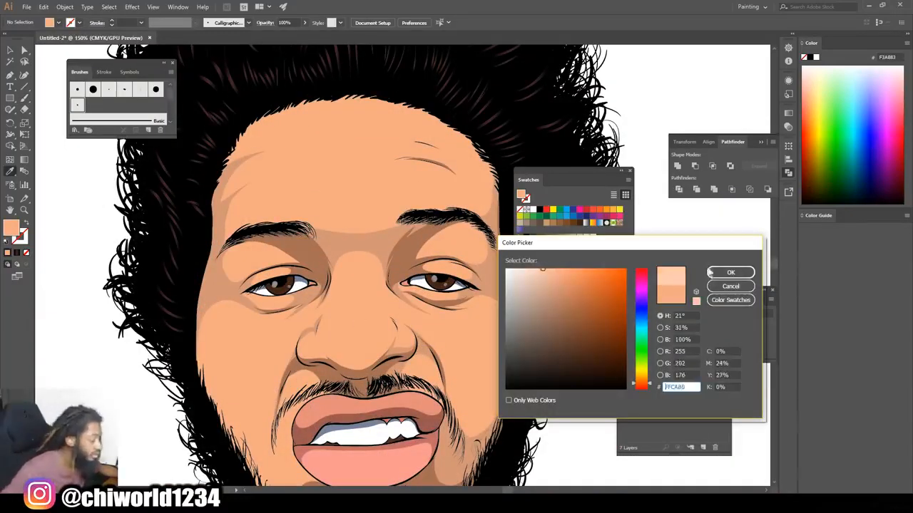
left_click(730, 273)
key("b")
key("shift+x")
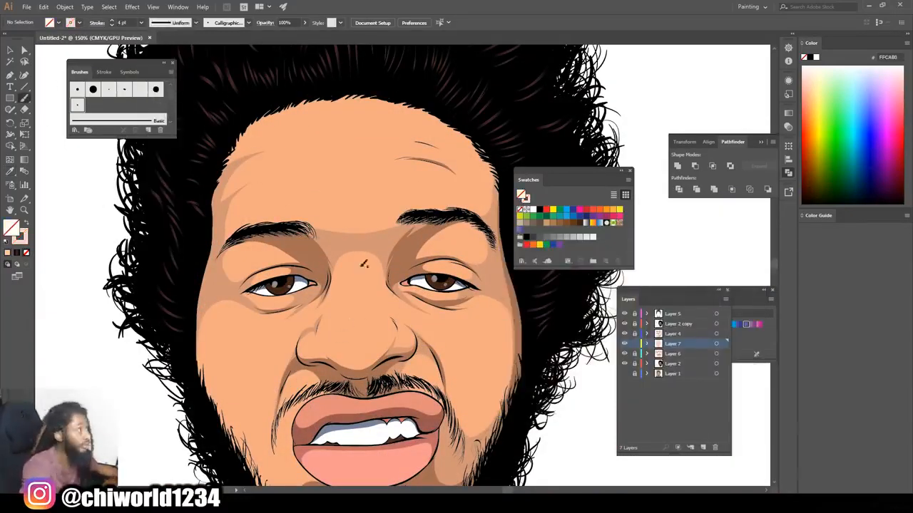
mouse_move(352, 312)
left_mouse_down()
mouse_move(356, 338)
mouse_move(362, 318)
left_mouse_up()
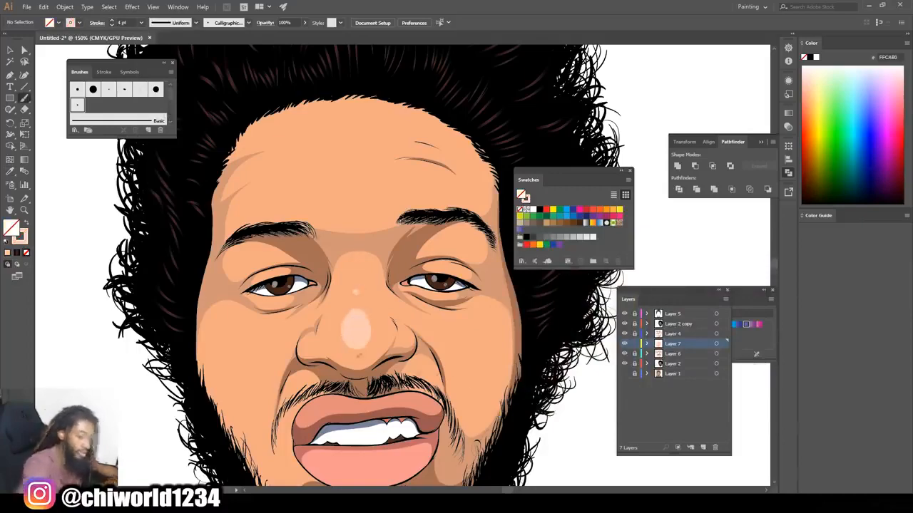
key("ctrl+minus")
key("ctrl+minus")
key("ctrl+minus")
key("ctrl+equal")
key("ctrl+equal")
key("ctrl+equal")
key("ctrl+equal")
key("ctrl+equal")
key("ctrl+z")
key("ctrl+z")
- Paint a small rounded highlight with a dot beneath it near the nose tip
key("shift+x")
left_click_drag(434, 379, 429, 391)
key("ctrl+minus")
key("ctrl+minus")
key("ctrl+equal")
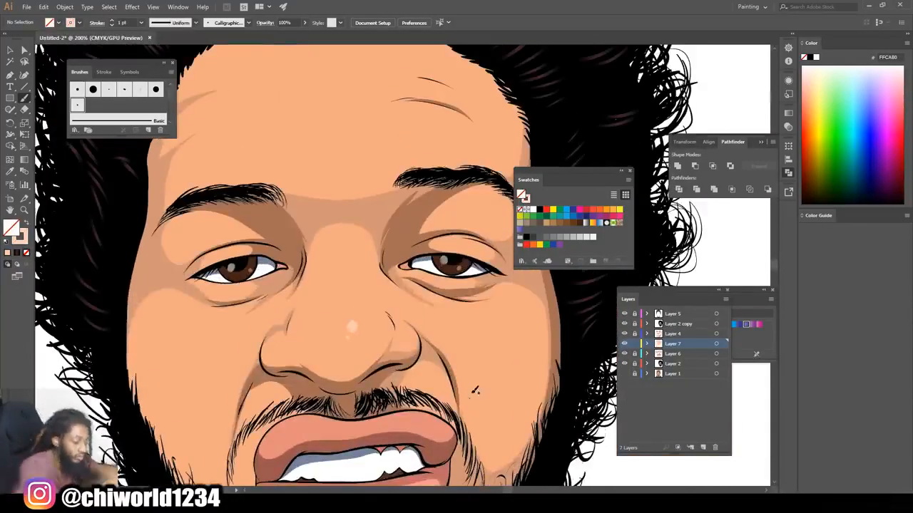
- Paint a highlight on the right-hand cheek below the eye, tapering toward the nose
mouse_move(416, 310)
left_mouse_down()
mouse_move(475, 364)
mouse_move(493, 324)
mouse_move(430, 309)
mouse_move(422, 318)
mouse_move(479, 355)
mouse_move(481, 335)
mouse_move(468, 330)
mouse_move(477, 318)
mouse_move(415, 308)
mouse_move(464, 342)
left_mouse_up()
key("ctrl+minus")
key("ctrl+minus")
key("ctrl+minus")
key("ctrl+equal")
key("ctrl+equal")
key("ctrl+equal")
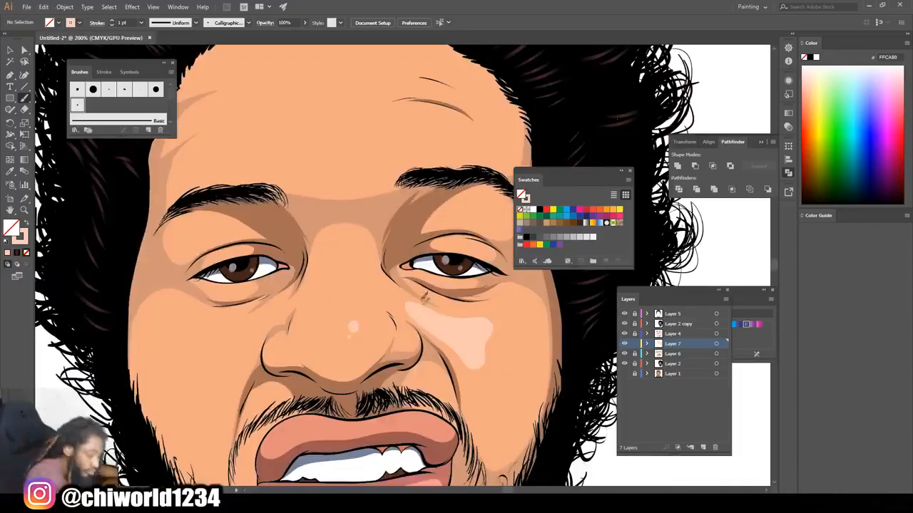
- Set the brush stroke to 3 pt and paint highlights beneath the right-hand eyebrow and on the chin
left_click(141, 23)
left_click(152, 85)
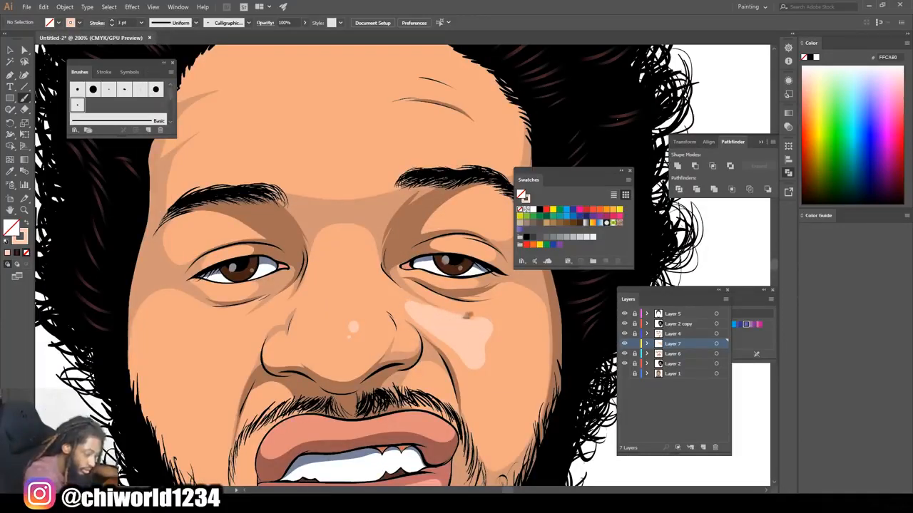
mouse_move(464, 219)
left_mouse_down()
mouse_move(493, 225)
mouse_move(476, 208)
left_mouse_up()
key("ctrl+minus")
key("ctrl+minus")
key("ctrl+minus")
key("ctrl+equal")
key("ctrl+equal")
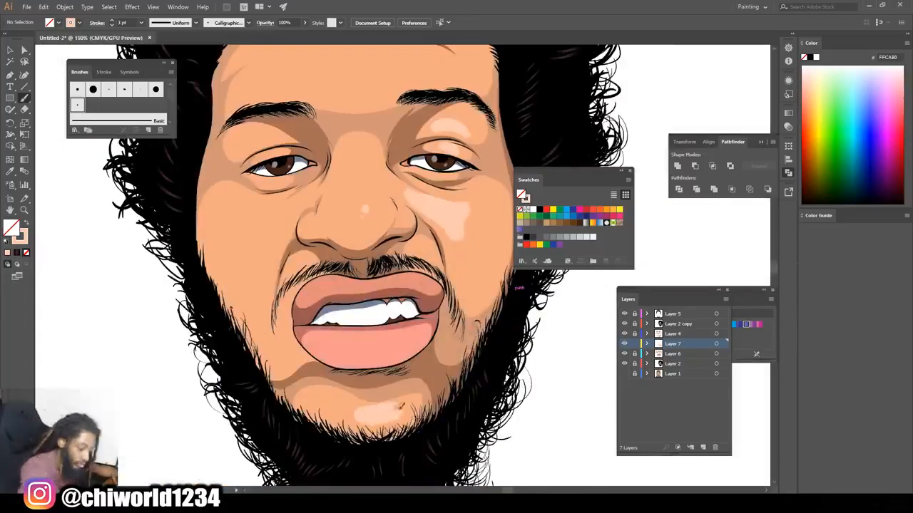
- Paint highlights on the forehead above the right-hand eyebrow, up the nose bridge and along the left-hand cheek fold
scroll(390, 395, "up", 3)
mouse_move(359, 222)
left_mouse_down()
mouse_move(436, 207)
mouse_move(399, 191)
mouse_move(393, 171)
mouse_move(394, 205)
mouse_move(345, 224)
left_mouse_up()
left_click_drag(408, 180, 419, 175)
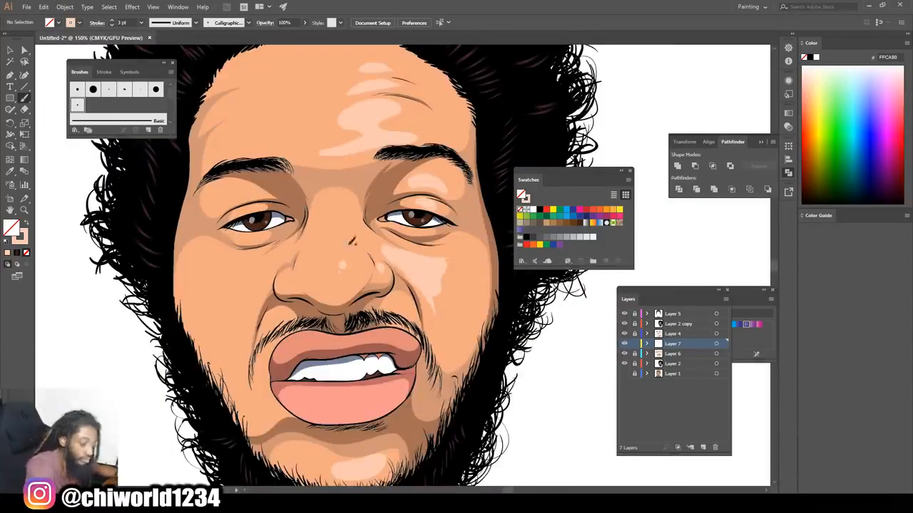
left_click_drag(348, 266, 341, 236)
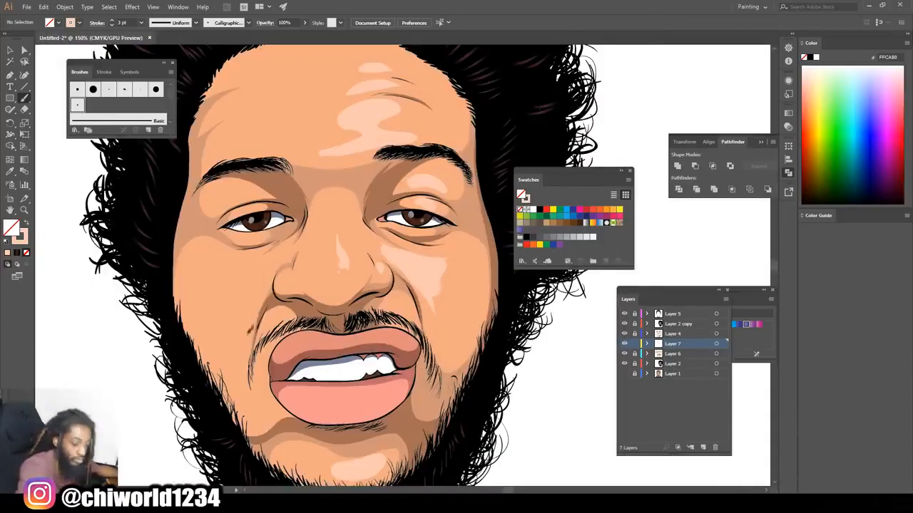
left_click_drag(250, 333, 253, 295)
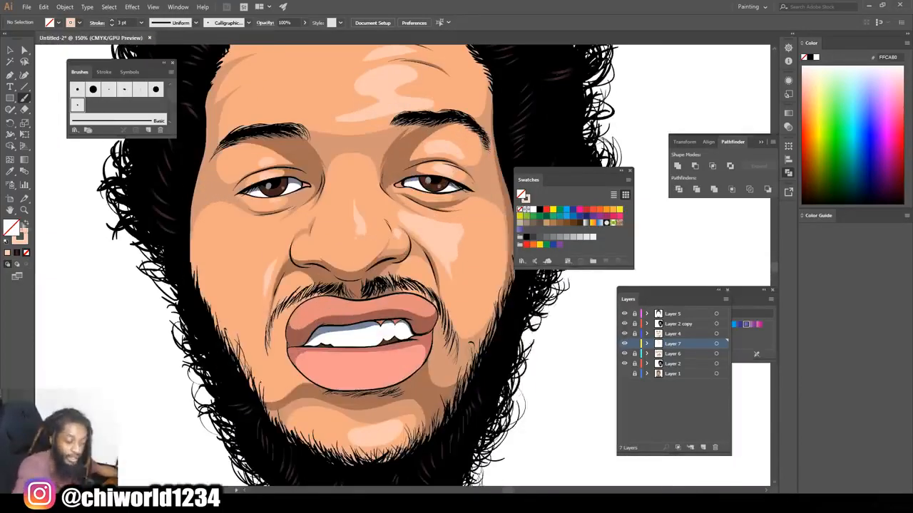
double_click(11, 227)
left_click(730, 273)
left_click_drag(334, 372, 389, 366)
key("ctrl+z")
- Choose a paler highlight color and paint highlights across the lower lip and along the upper lip's top edge
double_click(11, 226)
left_click(730, 273)
left_click_drag(333, 373, 396, 365)
key("ctrl+z")
left_click(26, 224)
left_click_drag(335, 372, 398, 365)
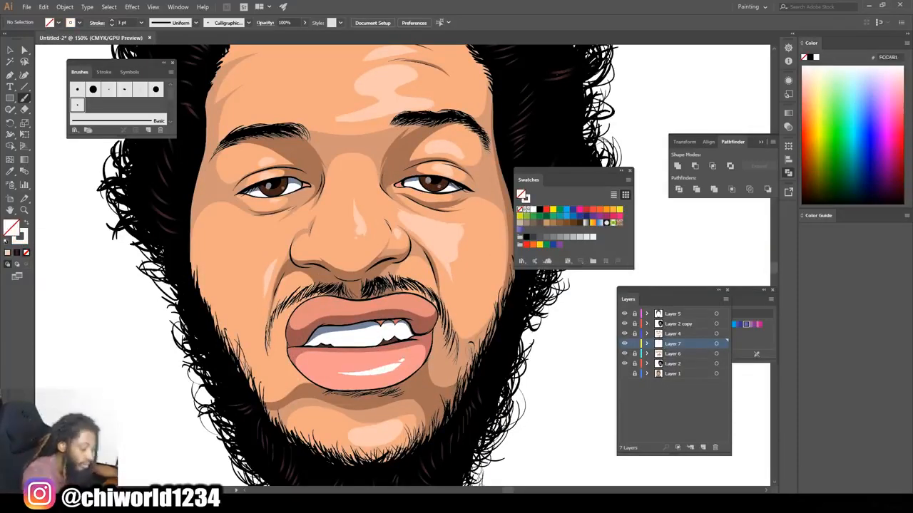
left_click_drag(338, 302, 404, 294)
- Select all the highlight strokes, expand their appearance and combine them with Pathfinder Merge
key("ctrl+minus")
key("ctrl+minus")
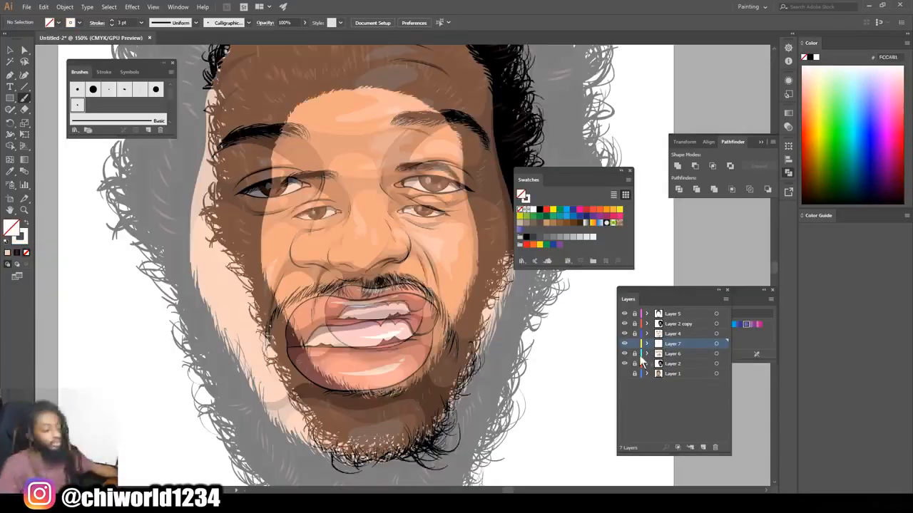
key("ctrl+equal")
left_click(10, 52)
left_click_drag(538, 442, 285, 114)
left_click(64, 8)
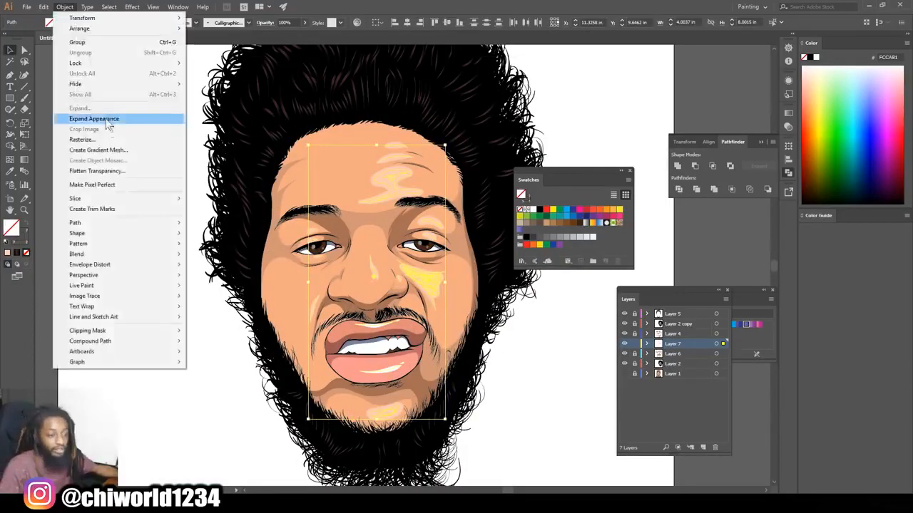
left_click(106, 121)
left_click(714, 189)
- Lower the merged highlights' opacity to 61% and deselect them
left_click(305, 23)
left_click_drag(303, 34, 285, 36)
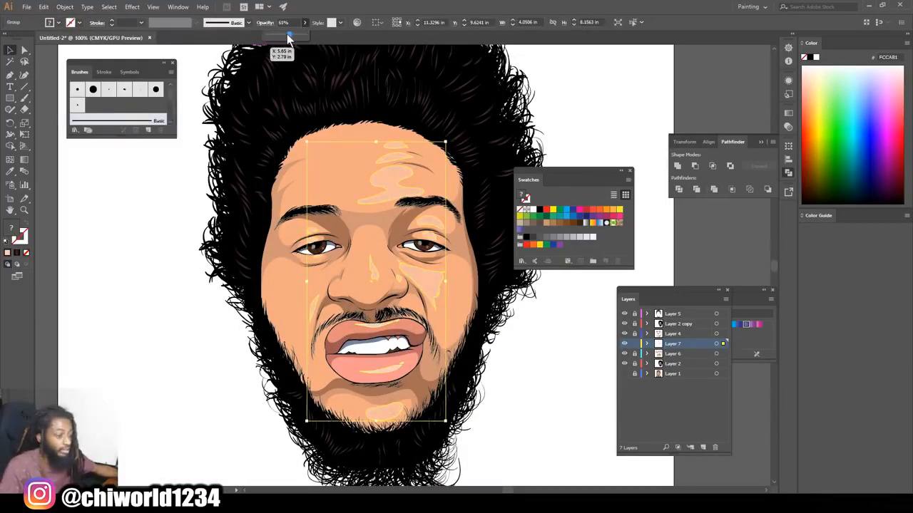
left_click(175, 247)
key("ctrl+minus")
key("ctrl+equal")
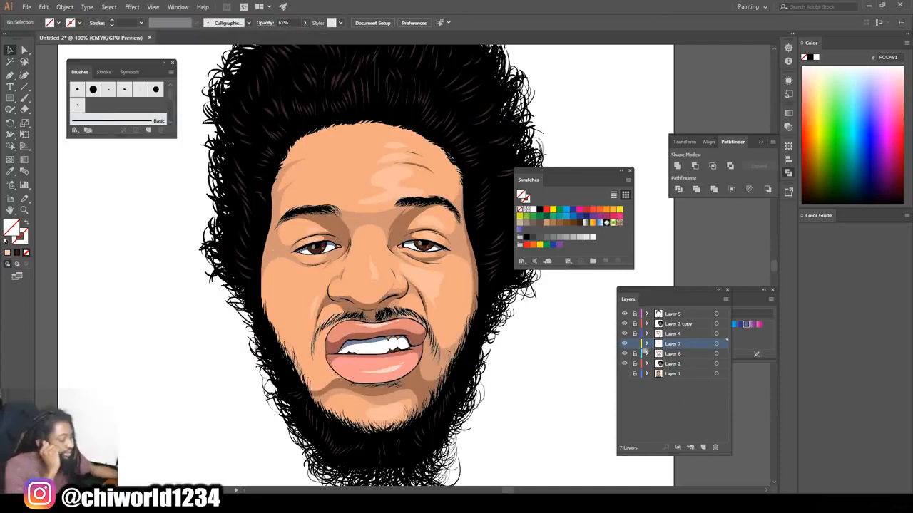
- Select Layer 4's shadow artwork and adjust its color balance with preview on, setting yellow to -15% and black to about -11%
left_click(716, 334)
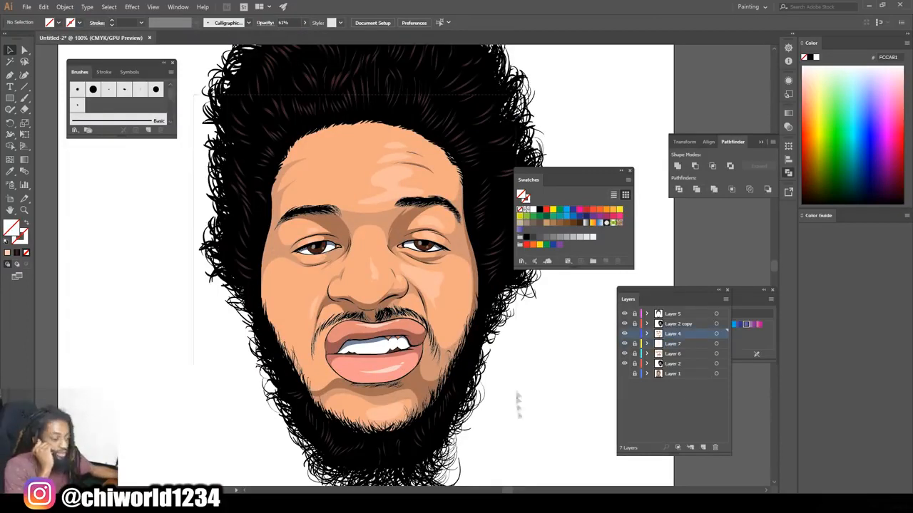
left_click(43, 6)
mouse_move(152, 173)
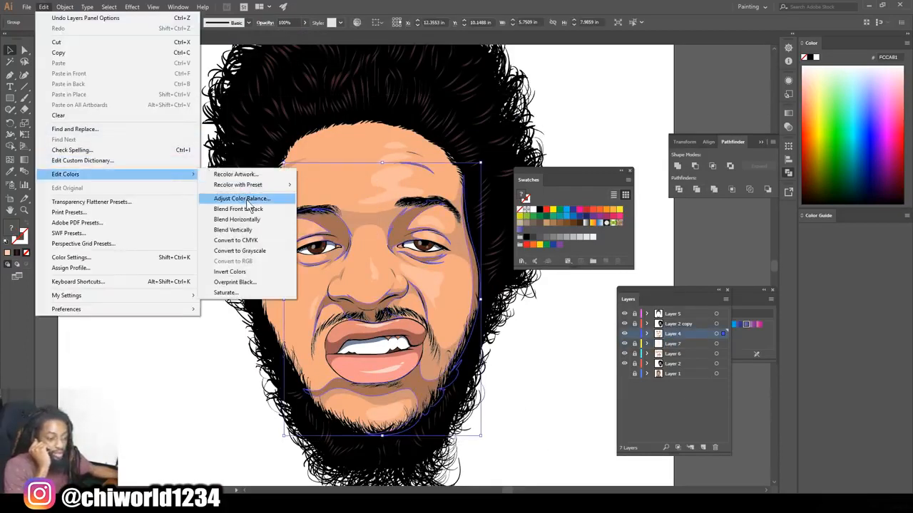
left_click(244, 195)
left_click_drag(895, 212, 577, 246)
left_click(562, 398)
left_click_drag(636, 338, 636, 325)
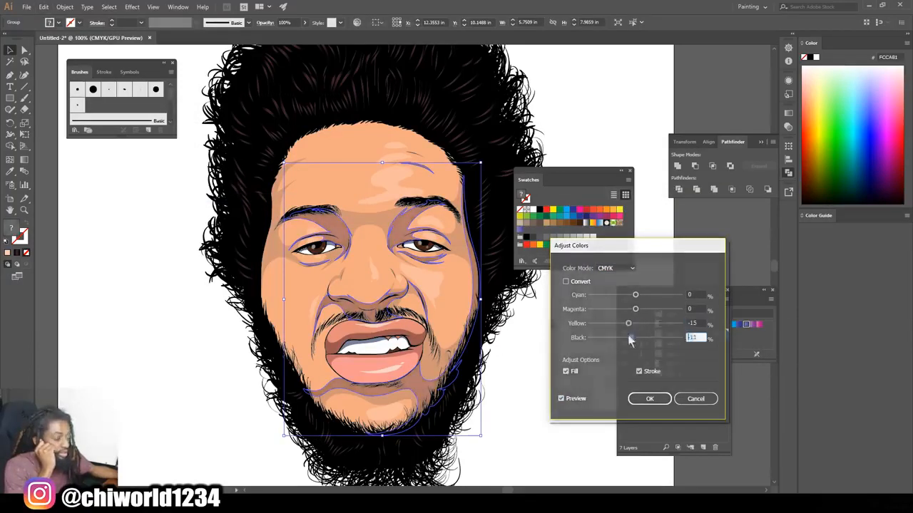